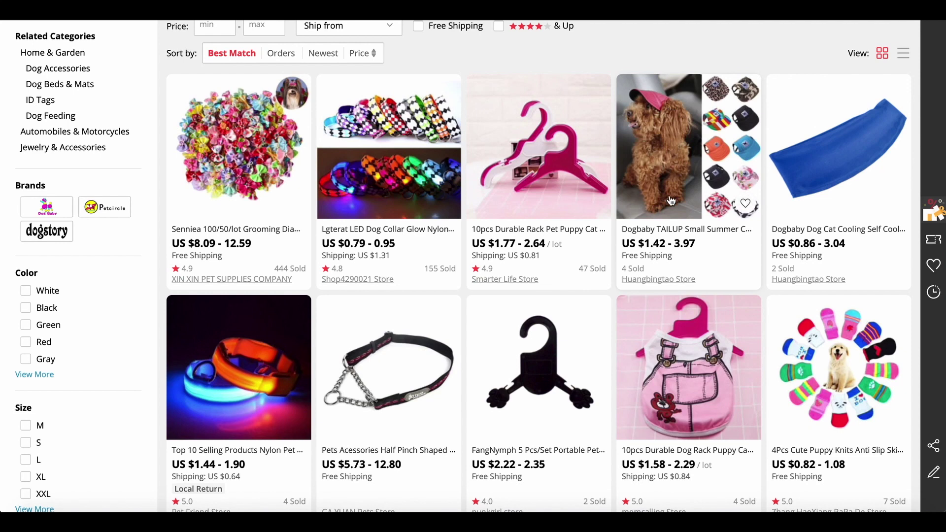
Scroll through the current pet accessories search results.
{"action": "scroll", "coordinate": [740, 262], "scroll_direction": "down", "scroll_amount": 1}
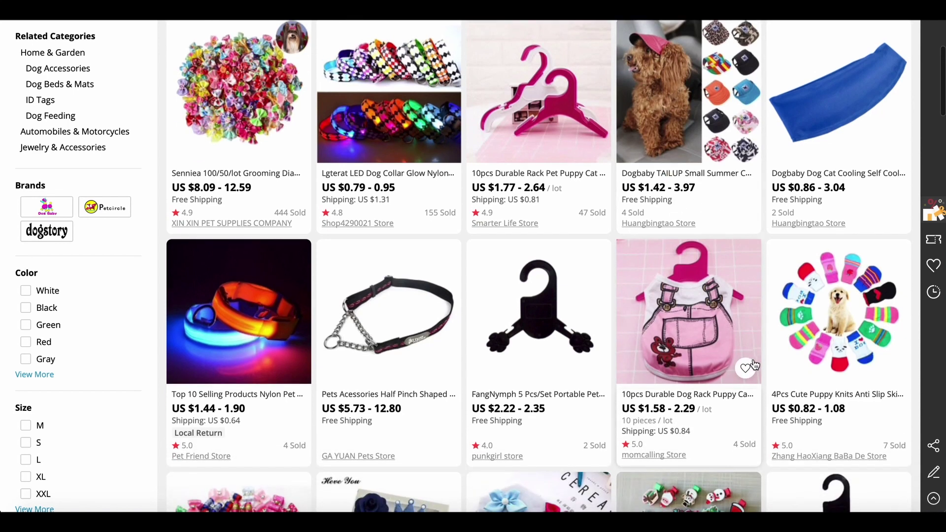
{"action": "scroll", "coordinate": [677, 381], "scroll_direction": "down", "scroll_amount": 3}
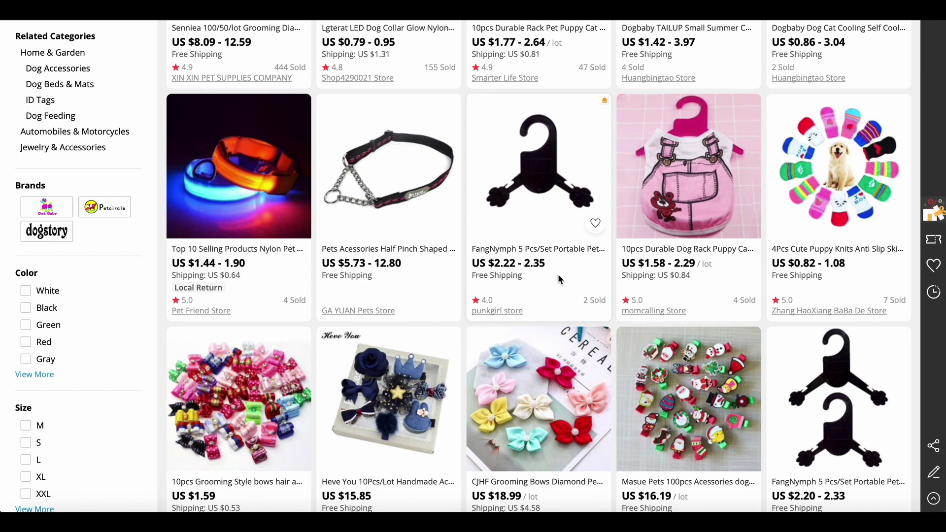
{"action": "scroll", "coordinate": [504, 280], "scroll_direction": "down", "scroll_amount": 3}
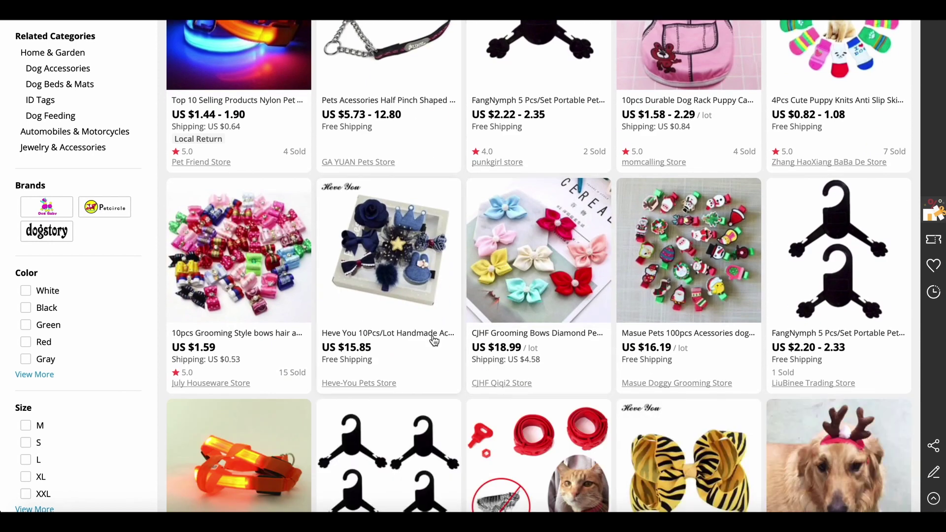
{"action": "scroll", "coordinate": [456, 315], "scroll_direction": "down", "scroll_amount": 4}
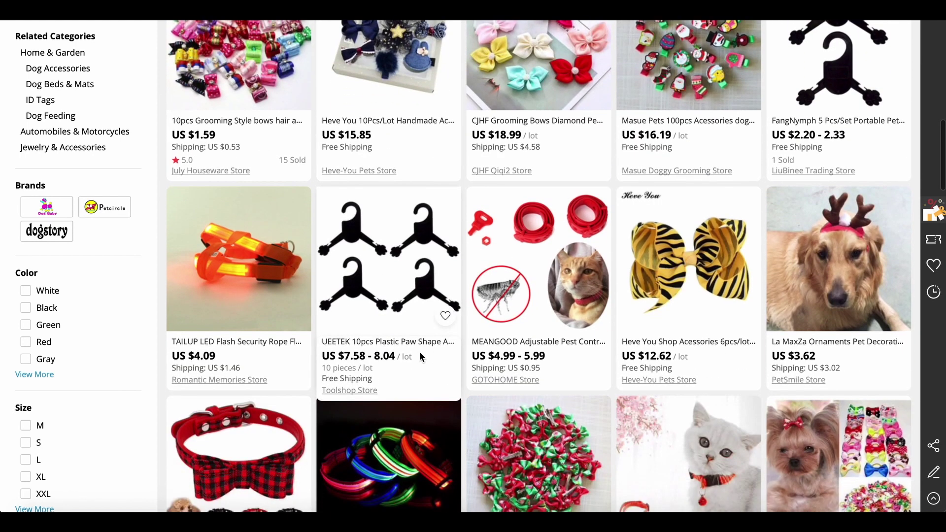
{"action": "scroll", "coordinate": [418, 350], "scroll_direction": "down", "scroll_amount": 3}
{"action": "scroll", "coordinate": [674, 322], "scroll_direction": "up", "scroll_amount": 3}
{"action": "scroll", "coordinate": [674, 322], "scroll_direction": "up", "scroll_amount": 8}
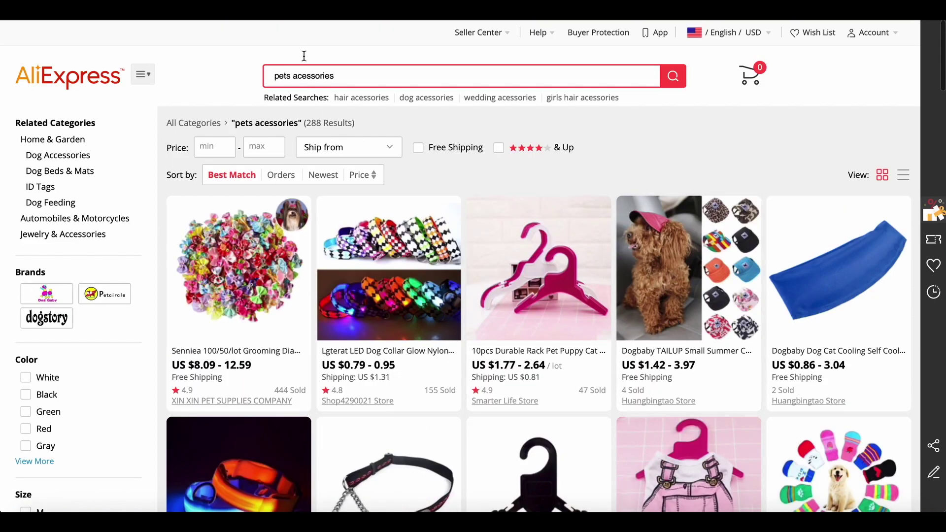
Change the search to 'pets jewelry' and browse the pendant necklace results.
{"action": "left_click", "coordinate": [350, 79]}
{"action": "key", "text": "BackSpace"}
{"action": "key", "text": "BackSpace"}
{"action": "key", "text": "BackSpace"}
{"action": "key", "text": "BackSpace"}
{"action": "key", "text": "BackSpace"}
{"action": "key", "text": "BackSpace"}
{"action": "key", "text": "BackSpace"}
{"action": "key", "text": "BackSpace"}
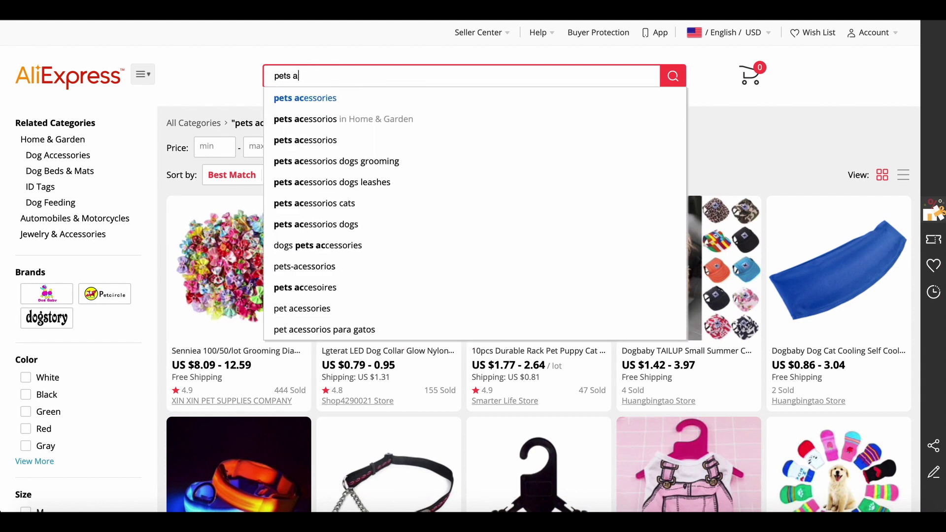
{"action": "key", "text": "BackSpace"}
{"action": "key", "text": "BackSpace"}
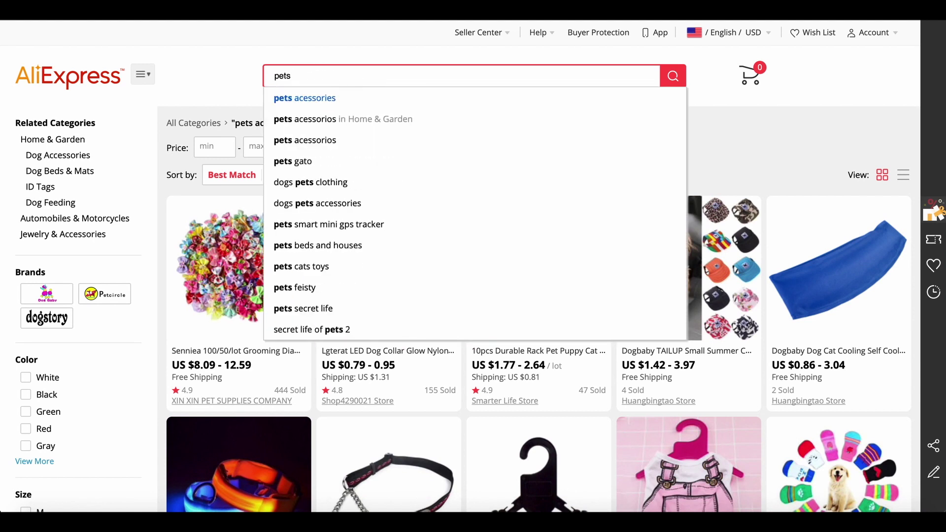
{"action": "type", "text": "jewelry"}
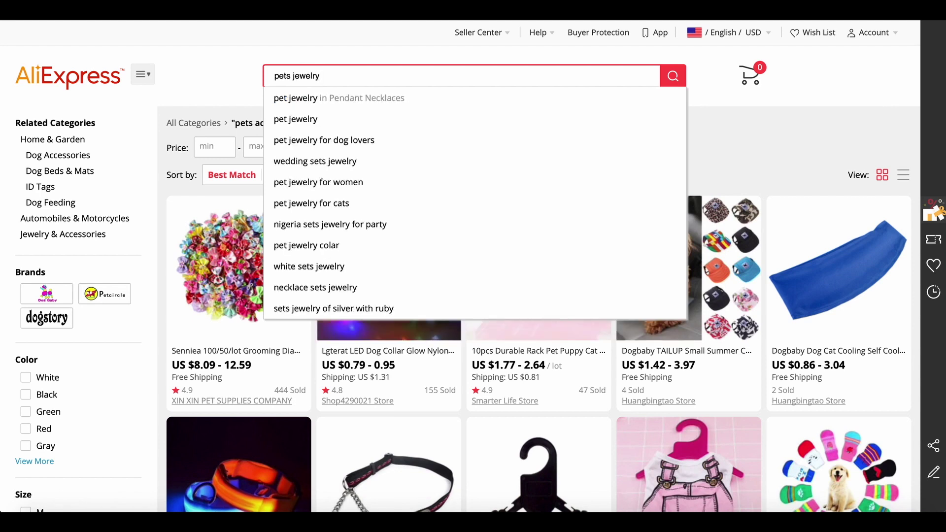
{"action": "key", "text": "Return"}
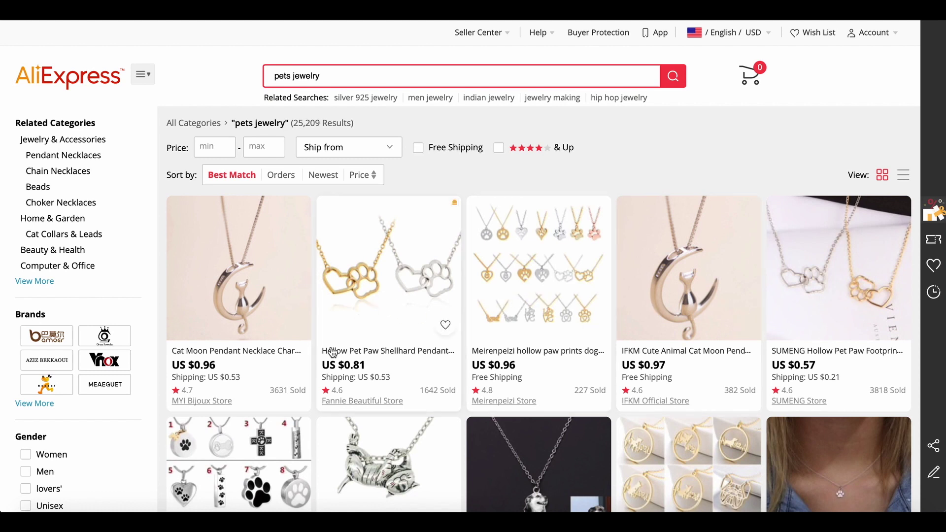
{"action": "scroll", "coordinate": [333, 352], "scroll_direction": "down", "scroll_amount": 3}
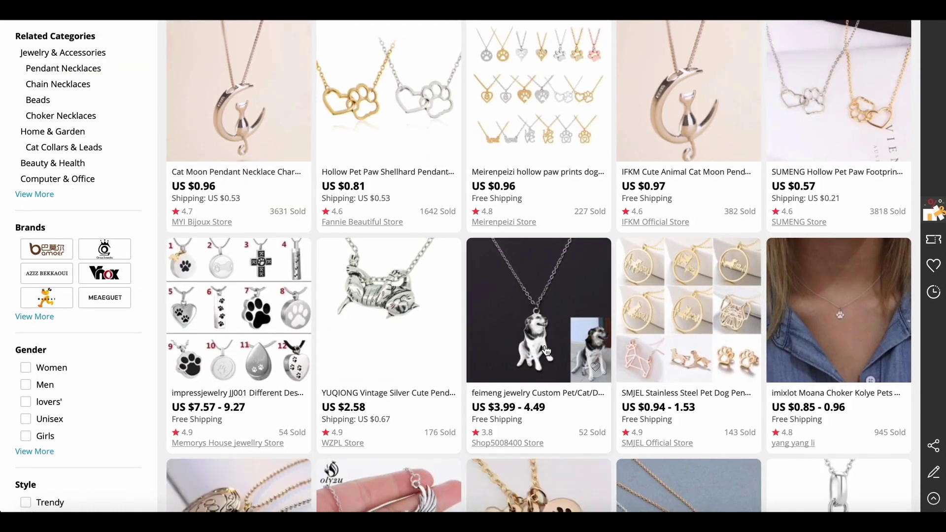
{"action": "scroll", "coordinate": [571, 365], "scroll_direction": "down", "scroll_amount": 4}
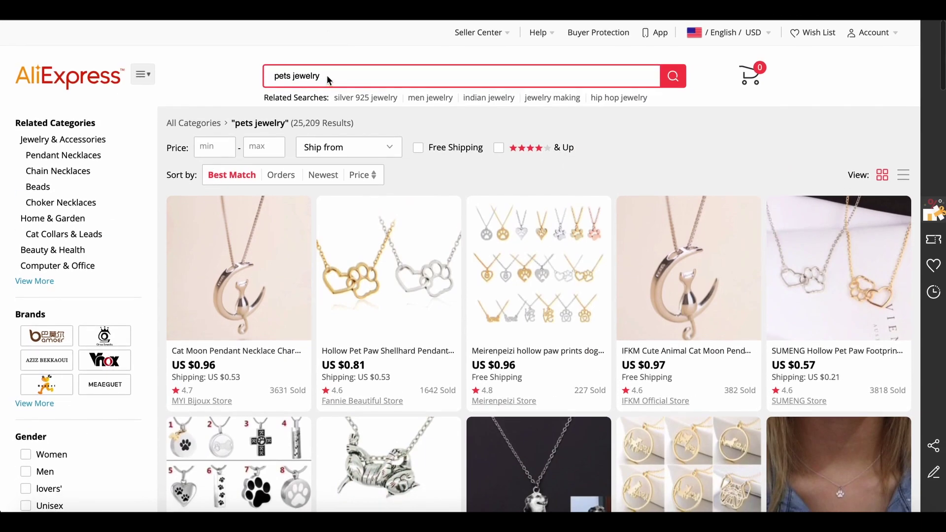
Search for 'hiking' and browse the shoe and boot results, ending back at the top.
{"action": "left_click", "coordinate": [327, 75]}
{"action": "key", "text": "BackSpace"}
{"action": "key", "text": "BackSpace"}
{"action": "key", "text": "BackSpace"}
{"action": "key", "text": "BackSpace"}
{"action": "key", "text": "BackSpace"}
{"action": "key", "text": "BackSpace"}
{"action": "key", "text": "BackSpace"}
{"action": "key", "text": "BackSpace"}
{"action": "key", "text": "BackSpace"}
{"action": "key", "text": "BackSpace"}
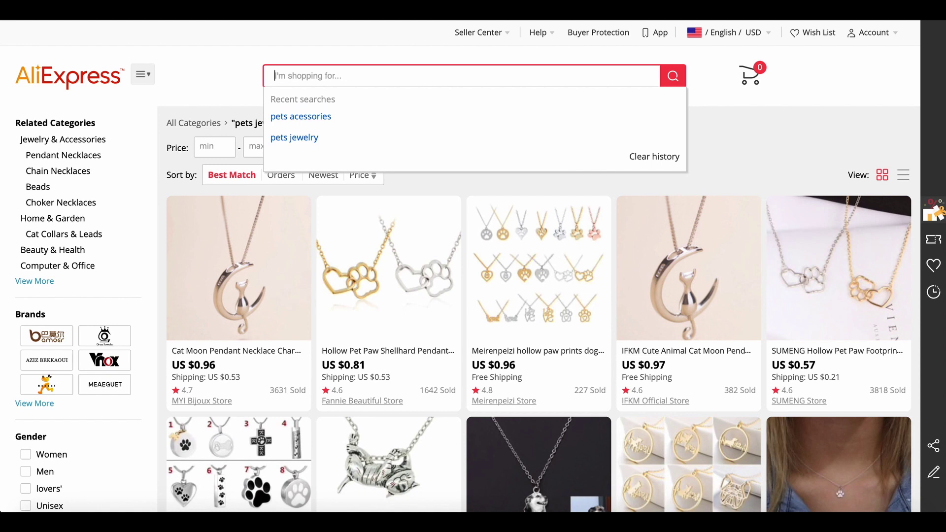
{"action": "type", "text": "hiking"}
{"action": "key", "text": "Return"}
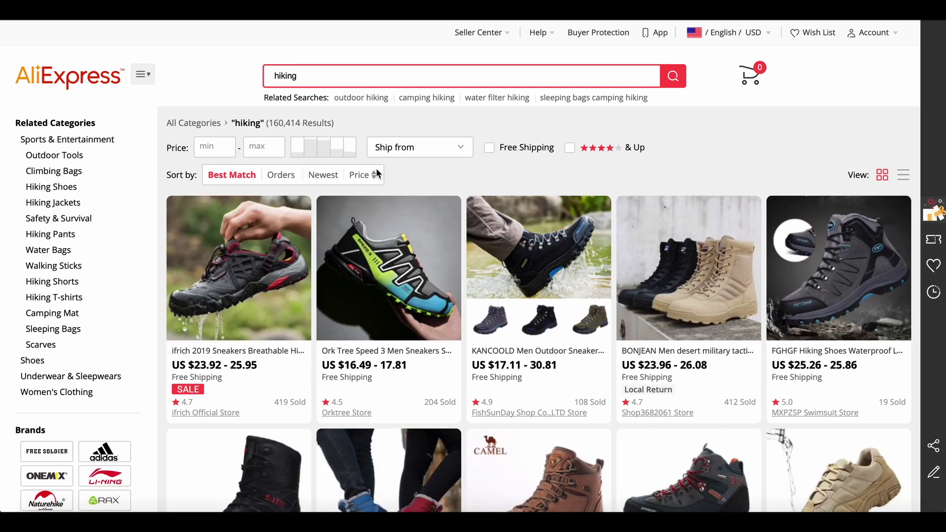
{"action": "scroll", "coordinate": [614, 318], "scroll_direction": "down", "scroll_amount": 5}
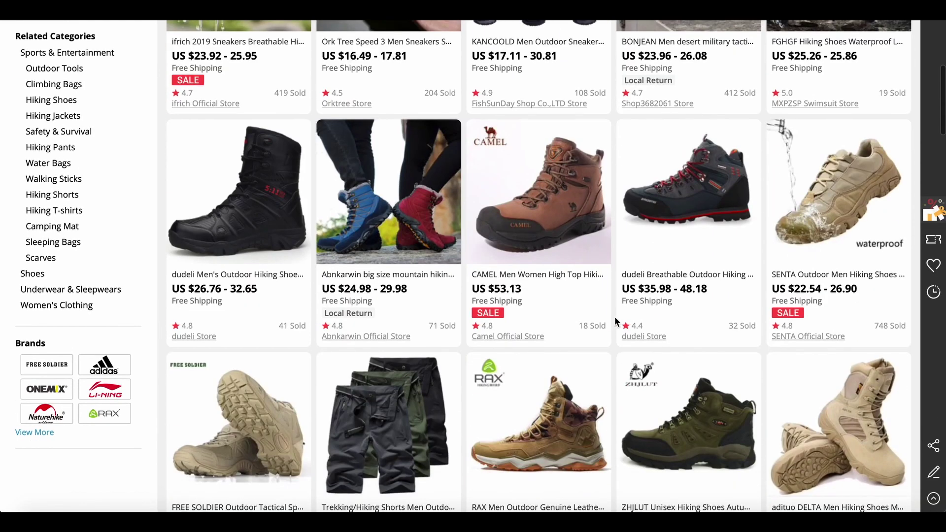
{"action": "scroll", "coordinate": [614, 321], "scroll_direction": "down", "scroll_amount": 3}
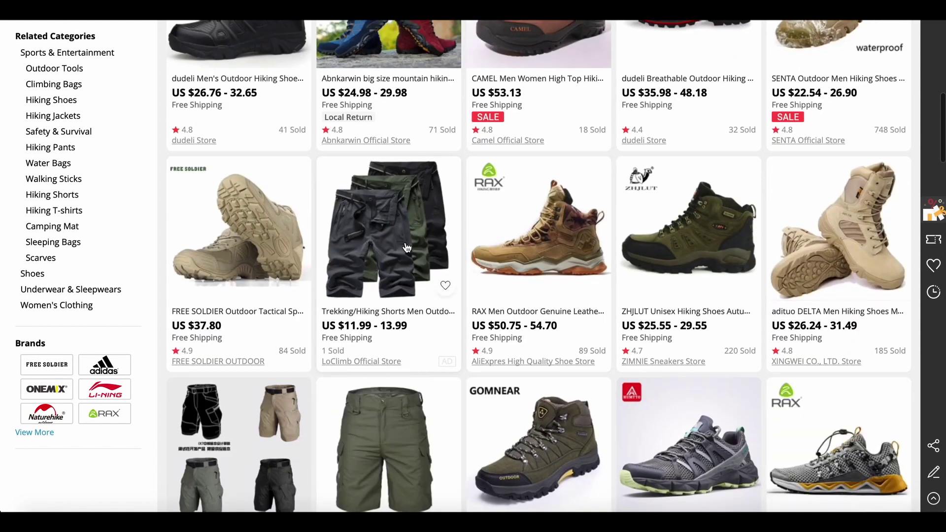
{"action": "scroll", "coordinate": [434, 329], "scroll_direction": "down", "scroll_amount": 7}
{"action": "scroll", "coordinate": [433, 329], "scroll_direction": "up", "scroll_amount": 15}
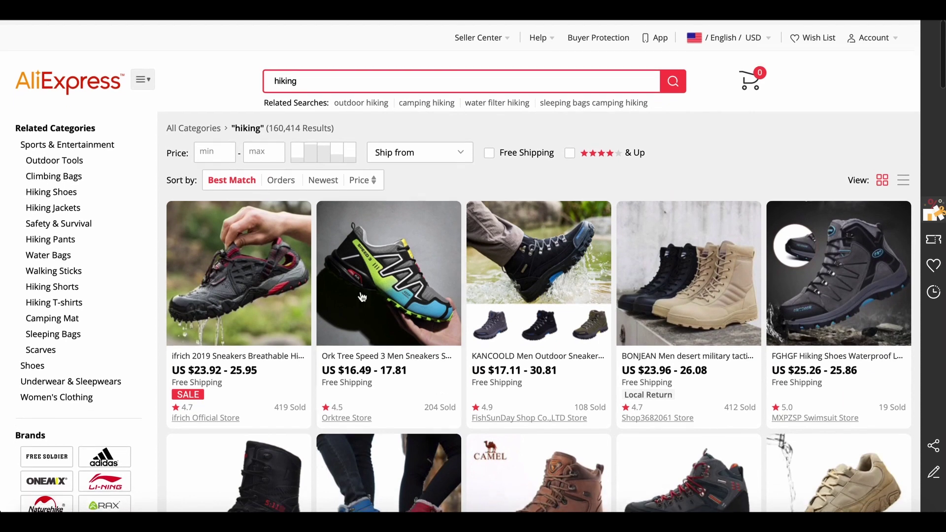
Replace the 'hiking' query with 'outdoor' and run the search.
{"action": "left_click", "coordinate": [325, 78]}
{"action": "key", "text": "ctrl+a"}
{"action": "key", "text": "BackSpace"}
{"action": "type", "text": "outdoor"}
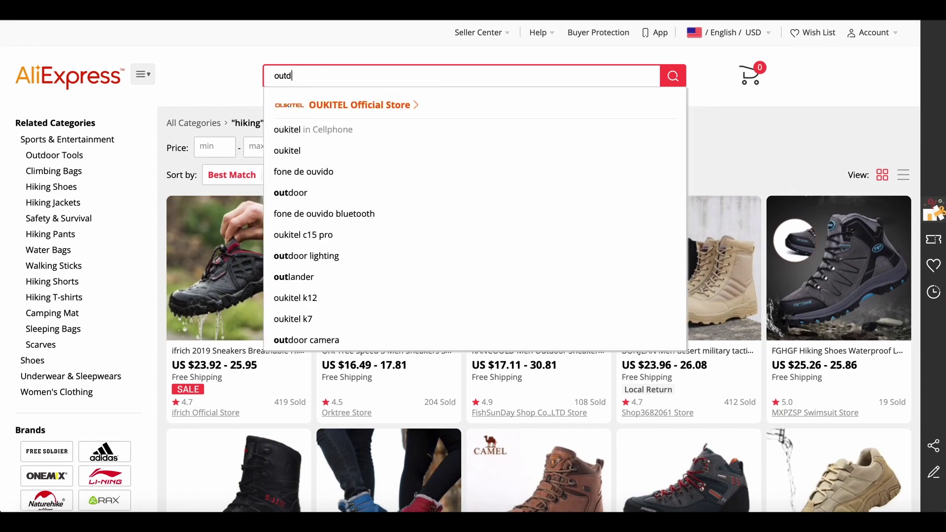
{"action": "key", "text": "Return"}
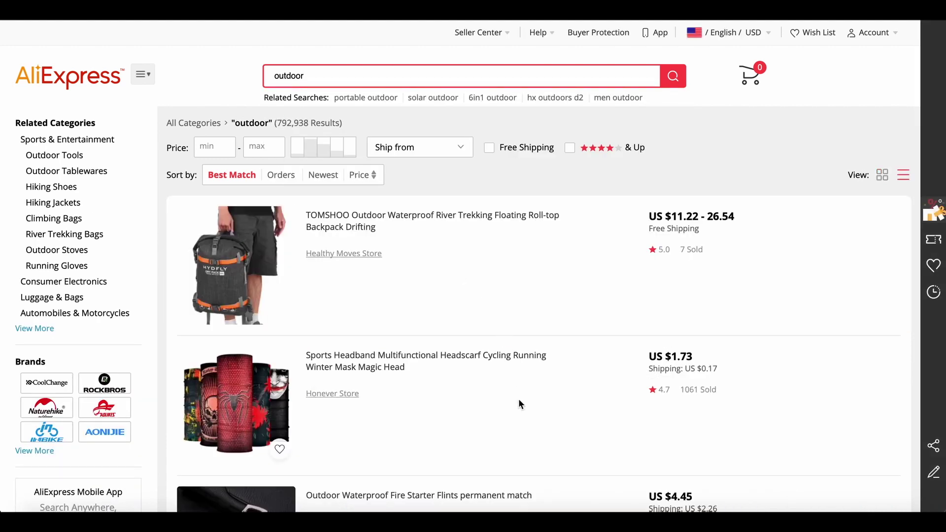
Scroll through the 792,938 outdoor results shown one per row.
{"action": "scroll", "coordinate": [518, 399], "scroll_direction": "down", "scroll_amount": 2}
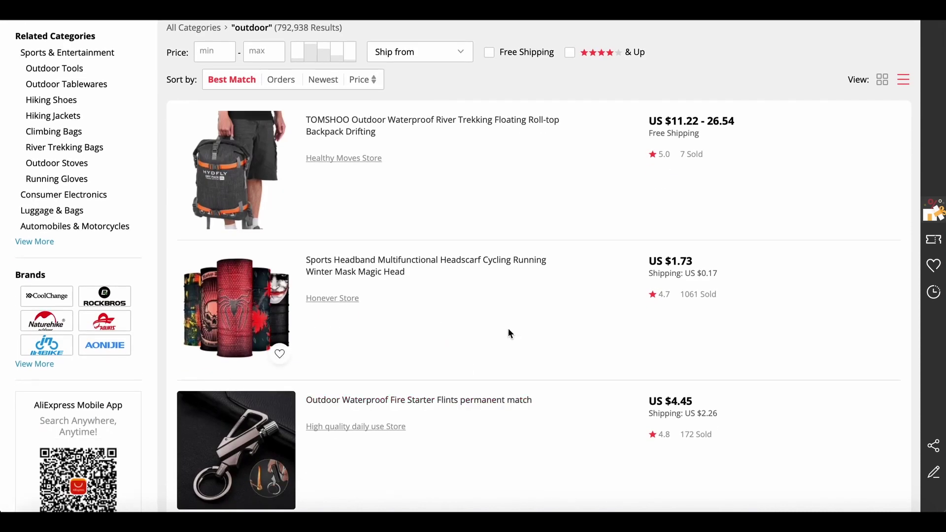
{"action": "scroll", "coordinate": [442, 312], "scroll_direction": "down", "scroll_amount": 3}
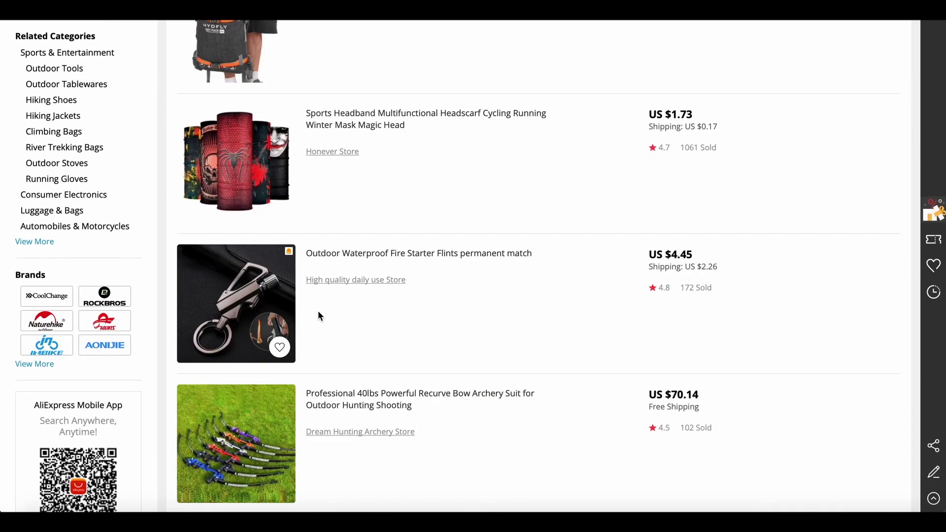
{"action": "scroll", "coordinate": [345, 340], "scroll_direction": "down", "scroll_amount": 3}
{"action": "scroll", "coordinate": [374, 305], "scroll_direction": "down", "scroll_amount": 3}
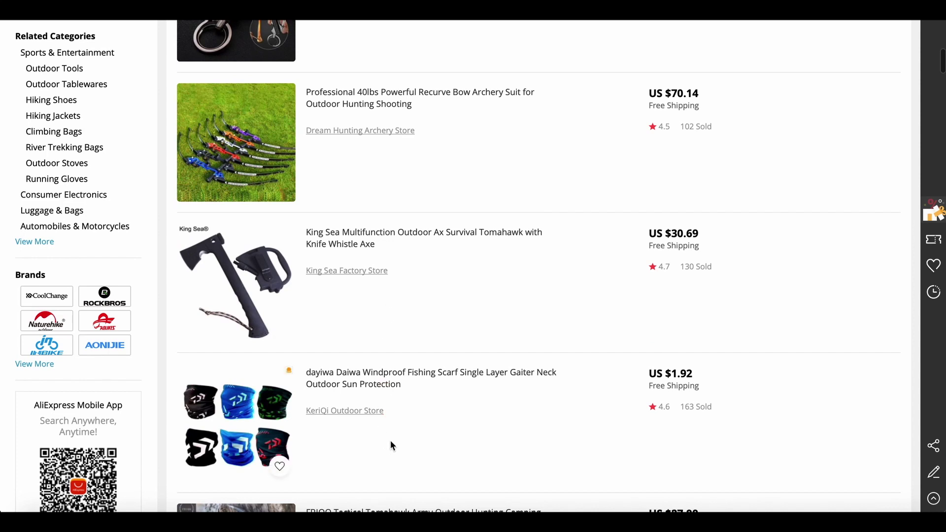
{"action": "scroll", "coordinate": [391, 445], "scroll_direction": "down", "scroll_amount": 1}
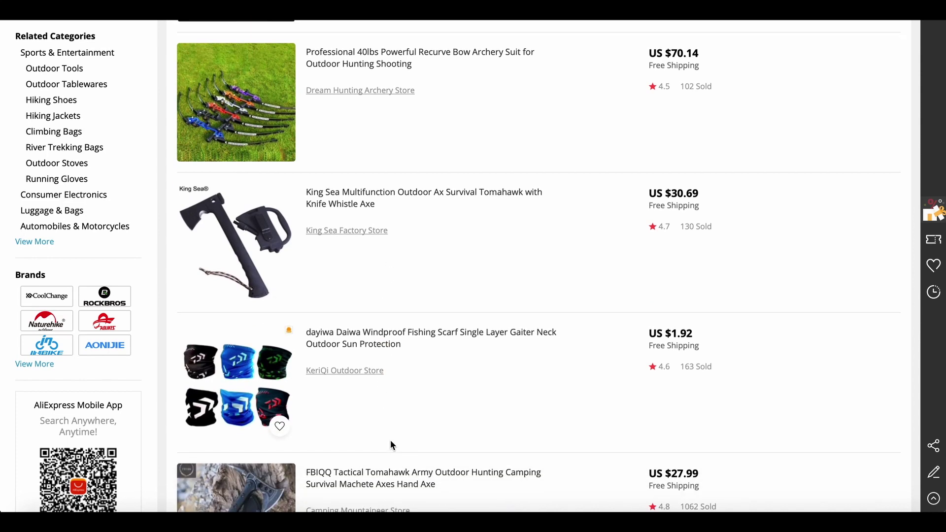
{"action": "scroll", "coordinate": [392, 445], "scroll_direction": "down", "scroll_amount": 3}
{"action": "scroll", "coordinate": [392, 445], "scroll_direction": "down", "scroll_amount": 2}
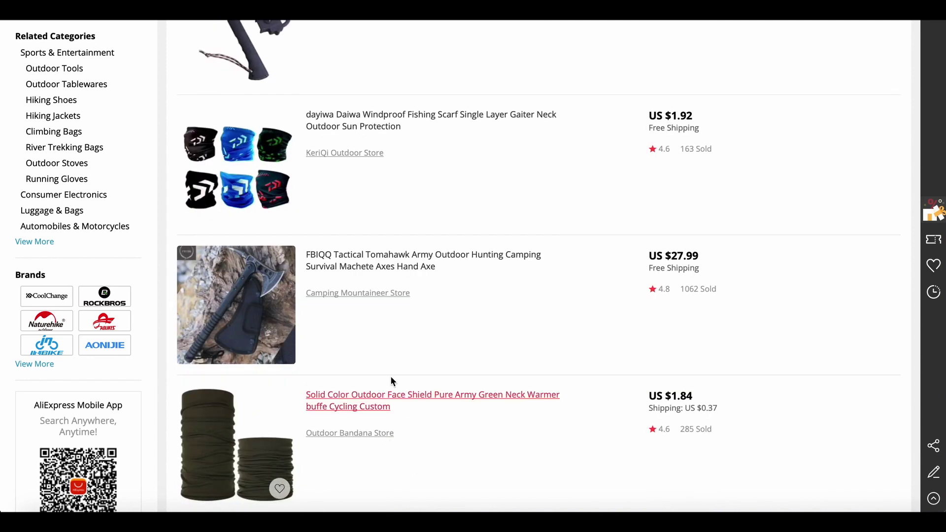
{"action": "scroll", "coordinate": [423, 446], "scroll_direction": "down", "scroll_amount": 3}
{"action": "scroll", "coordinate": [422, 448], "scroll_direction": "down", "scroll_amount": 8}
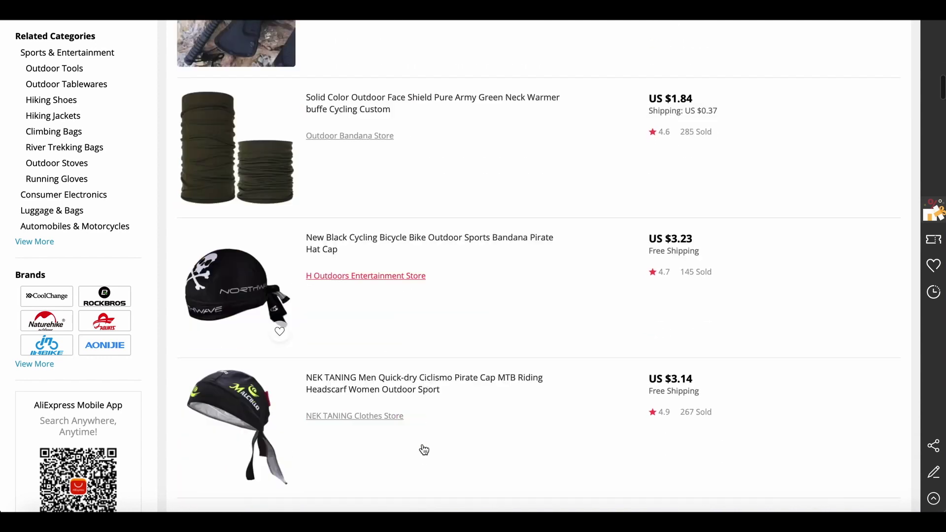
{"action": "scroll", "coordinate": [425, 449], "scroll_direction": "down", "scroll_amount": 5}
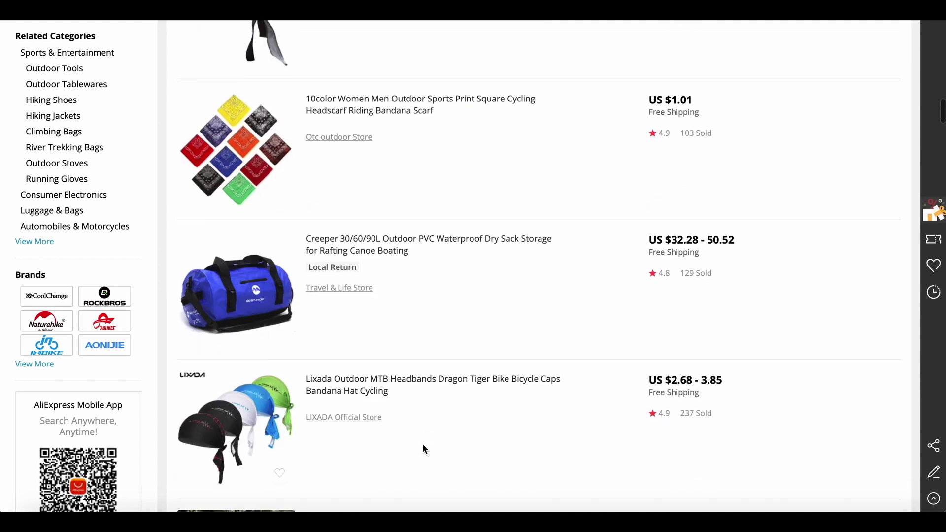
{"action": "scroll", "coordinate": [425, 449], "scroll_direction": "up", "scroll_amount": 20}
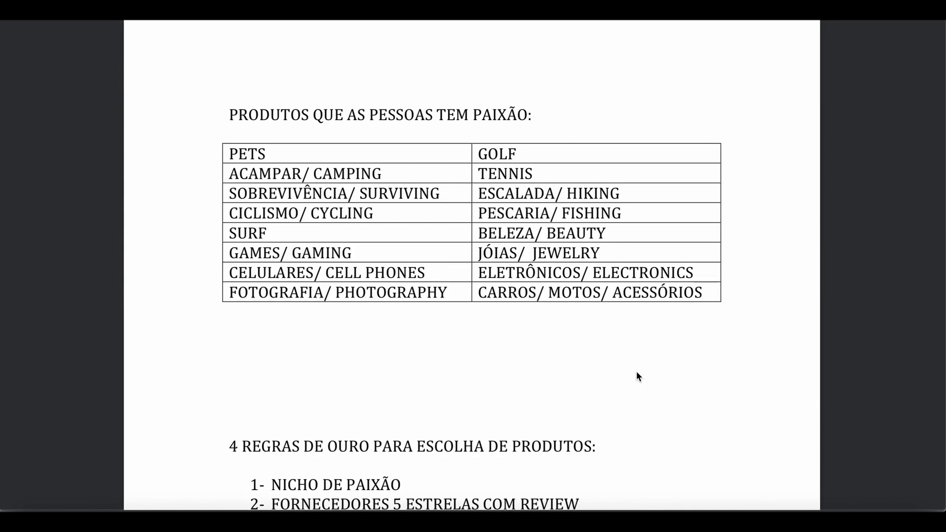
{"action": "scroll", "coordinate": [636, 374], "scroll_direction": "down", "scroll_amount": 5}
{"action": "scroll", "coordinate": [637, 373], "scroll_direction": "down", "scroll_amount": 6}
{"action": "scroll", "coordinate": [637, 376], "scroll_direction": "down", "scroll_amount": 1}
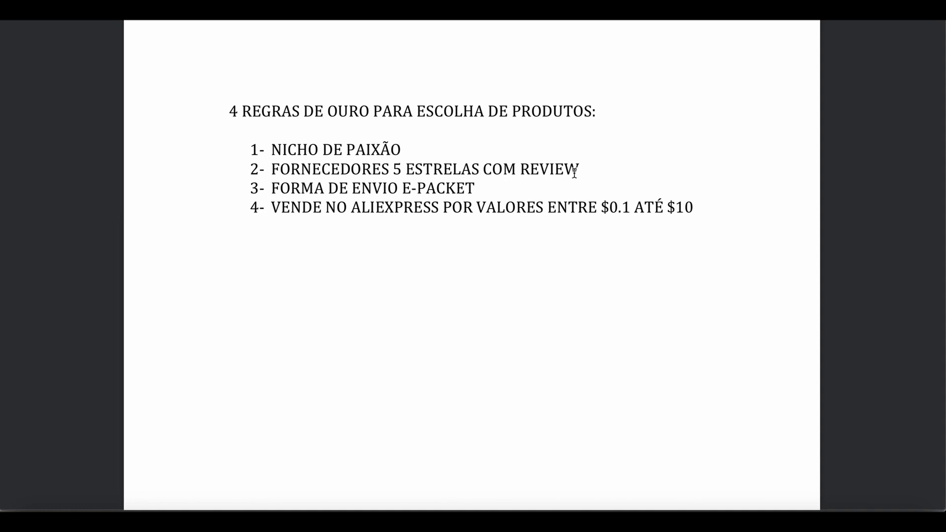
Back in Safari, choose Women's Fashion from Categories to open Women's Clothing results.
{"action": "left_click", "coordinate": [201, 519]}
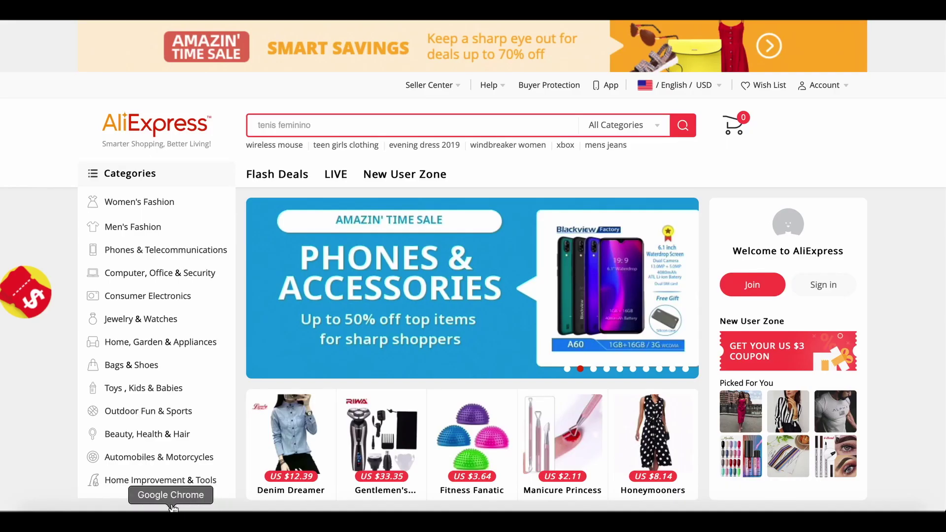
{"action": "mouse_move", "coordinate": [166, 327]}
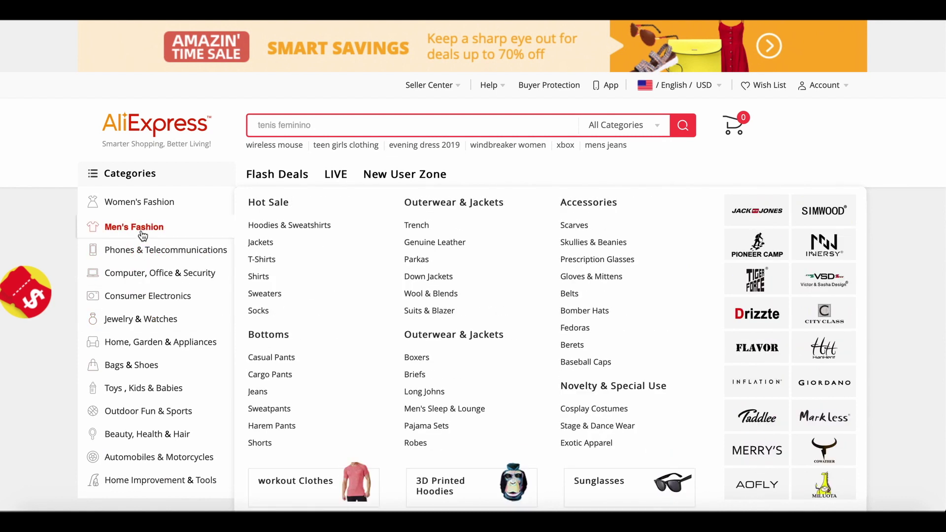
{"action": "mouse_move", "coordinate": [155, 210]}
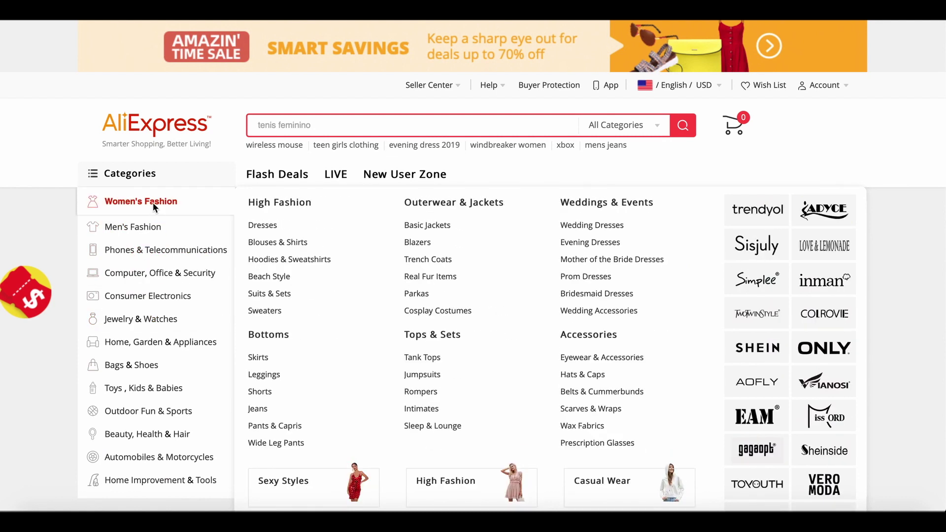
{"action": "left_click", "coordinate": [153, 202]}
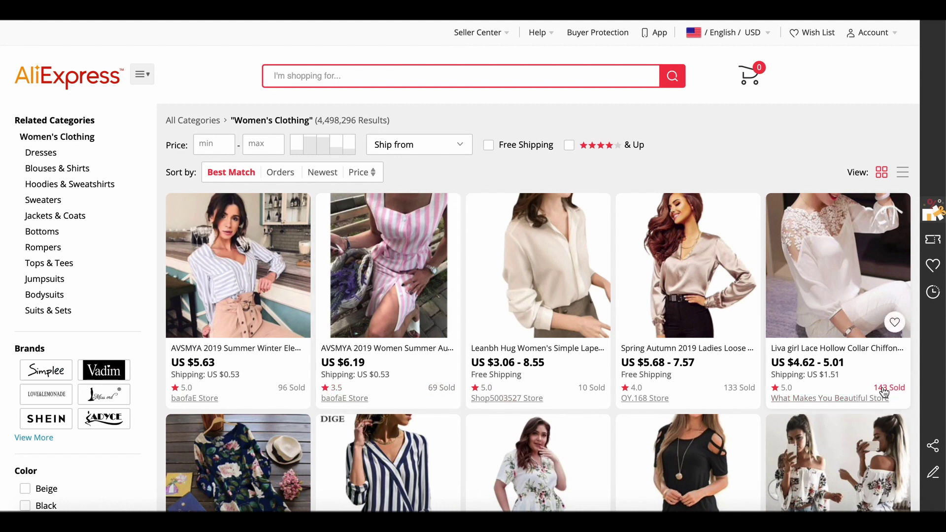
Browse the Women's Clothing results and open the first listing, a striped V-neck blouse.
{"action": "scroll", "coordinate": [896, 397], "scroll_direction": "down", "scroll_amount": 2}
{"action": "scroll", "coordinate": [895, 395], "scroll_direction": "down", "scroll_amount": 1}
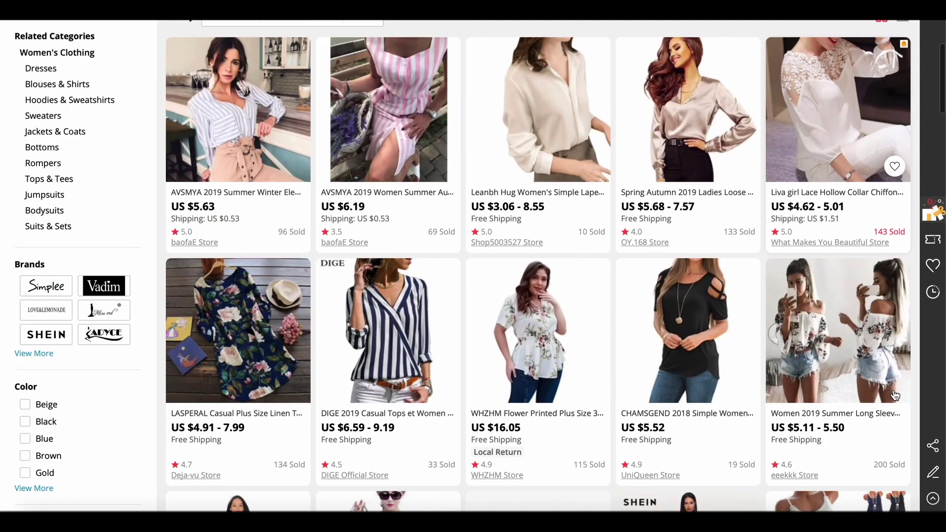
{"action": "scroll", "coordinate": [880, 470], "scroll_direction": "down", "scroll_amount": 2}
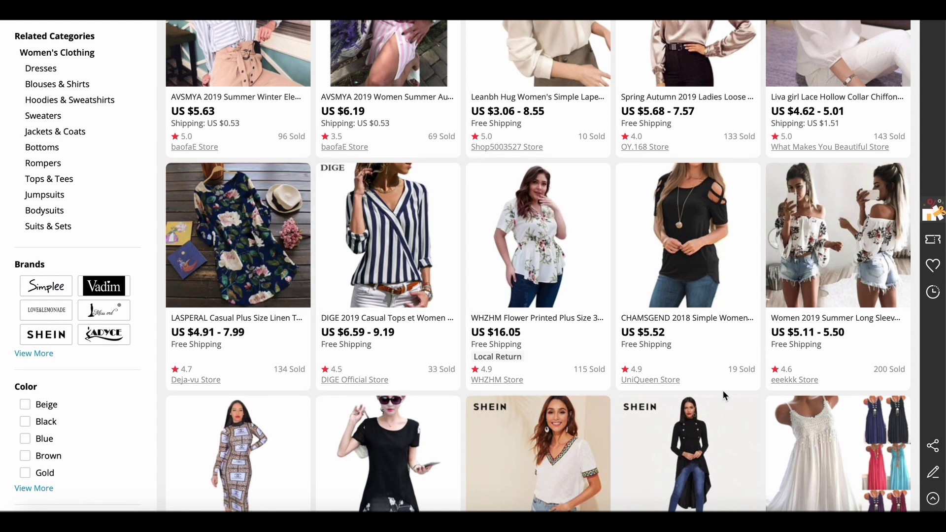
{"action": "scroll", "coordinate": [758, 412], "scroll_direction": "down", "scroll_amount": 4}
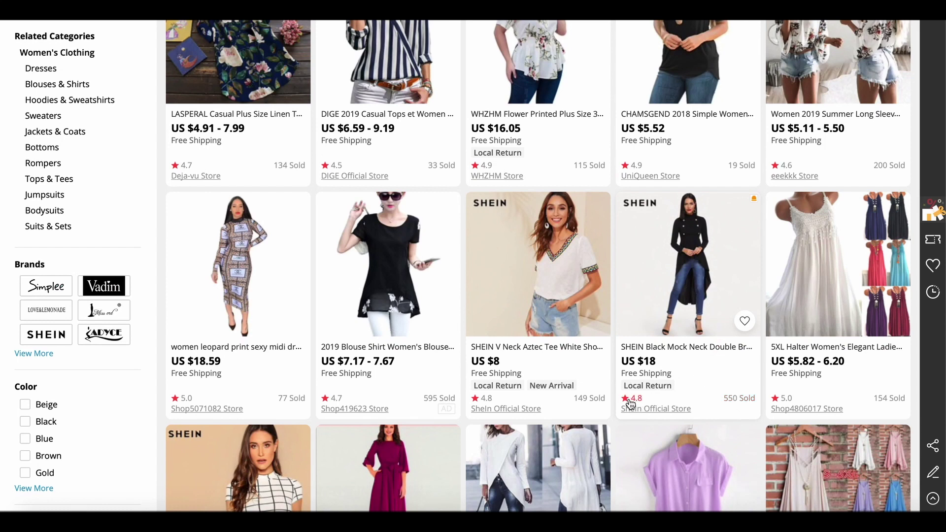
{"action": "scroll", "coordinate": [197, 351], "scroll_direction": "up", "scroll_amount": 10}
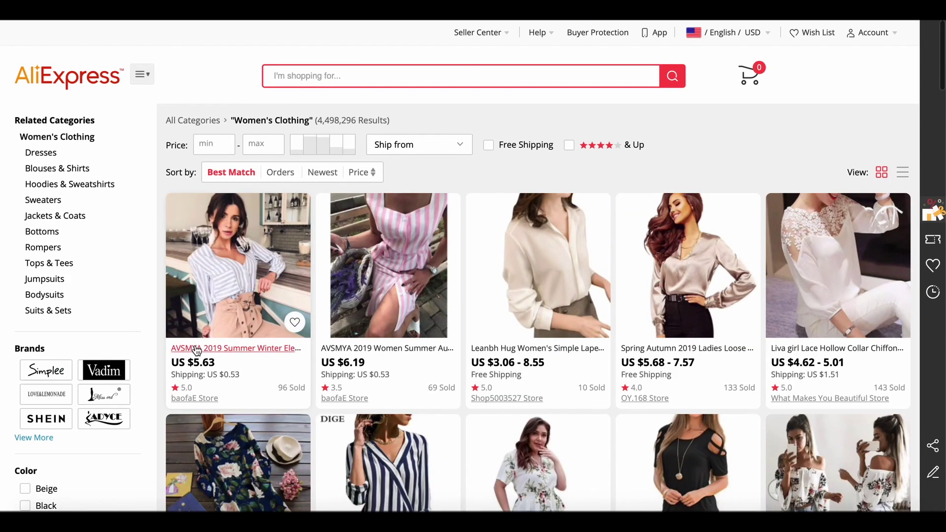
{"action": "left_click", "coordinate": [196, 349]}
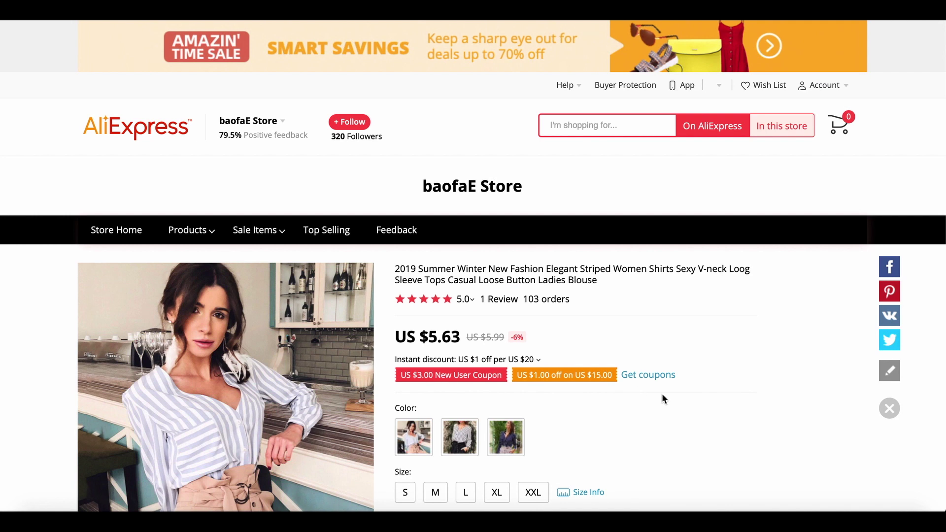
Show the black-and-white striped blouse photo, consult the rules slide, and return to the page.
{"action": "scroll", "coordinate": [662, 398], "scroll_direction": "down", "scroll_amount": 2}
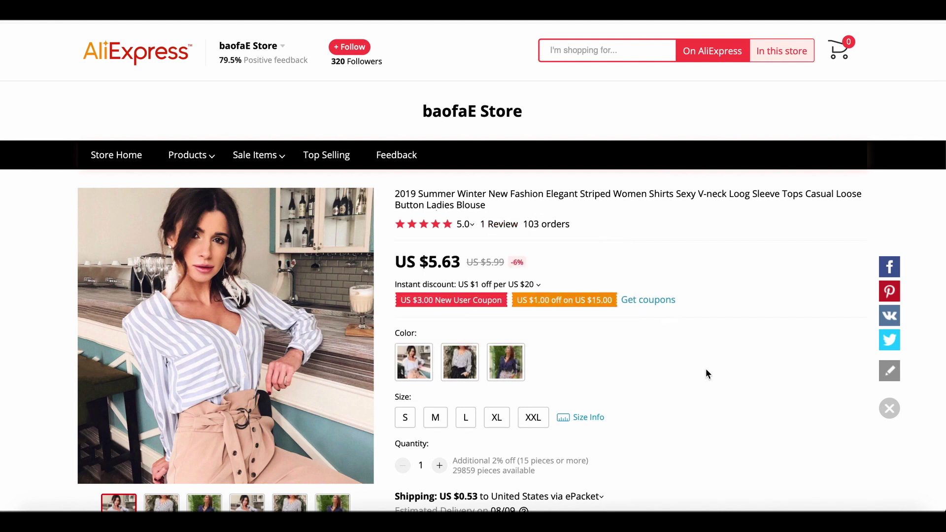
{"action": "scroll", "coordinate": [705, 373], "scroll_direction": "down", "scroll_amount": 3}
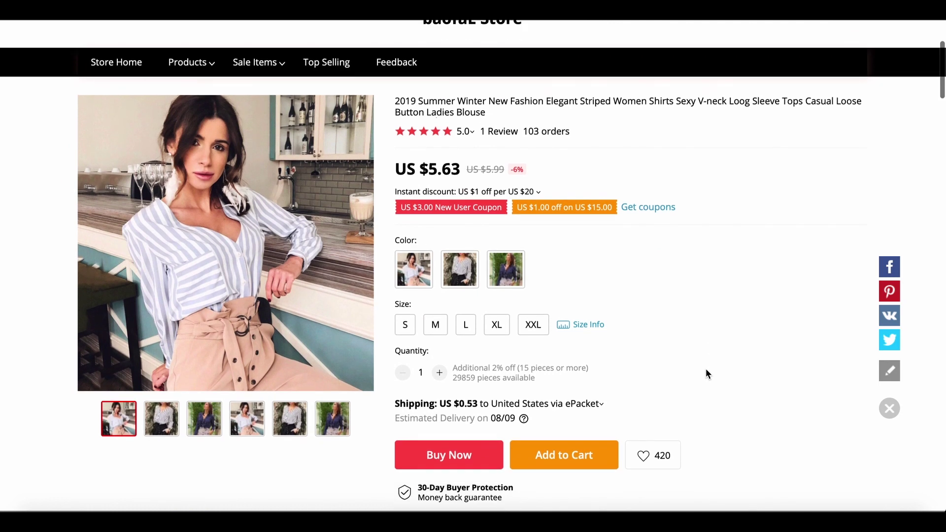
{"action": "left_click", "coordinate": [160, 425]}
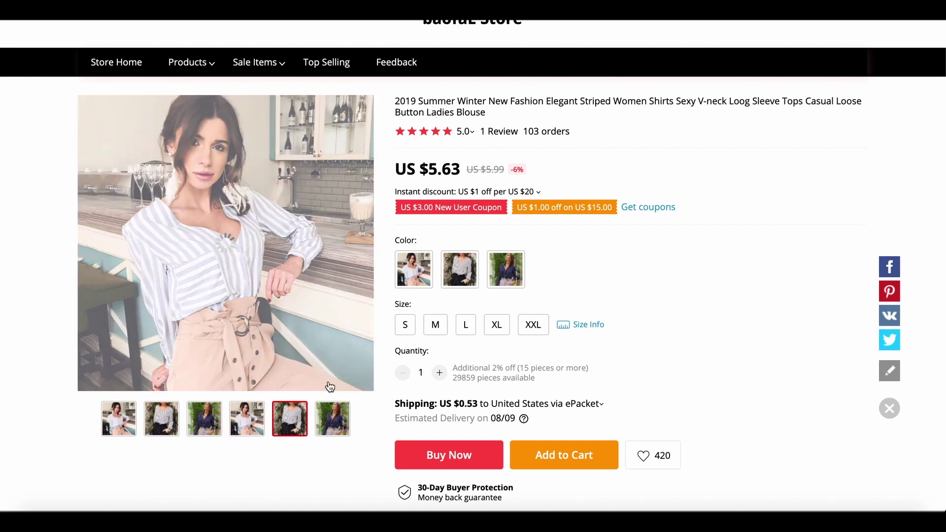
{"action": "left_click", "coordinate": [791, 519]}
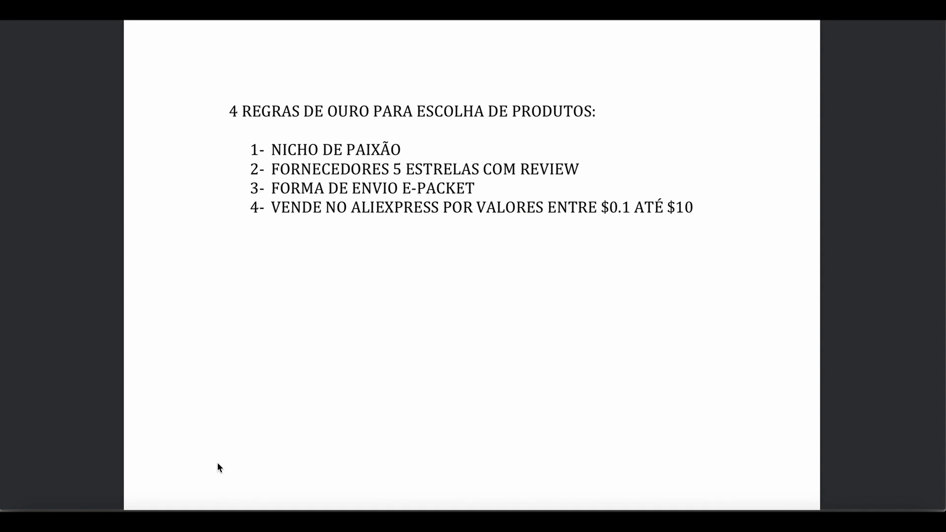
{"action": "left_click", "coordinate": [202, 520]}
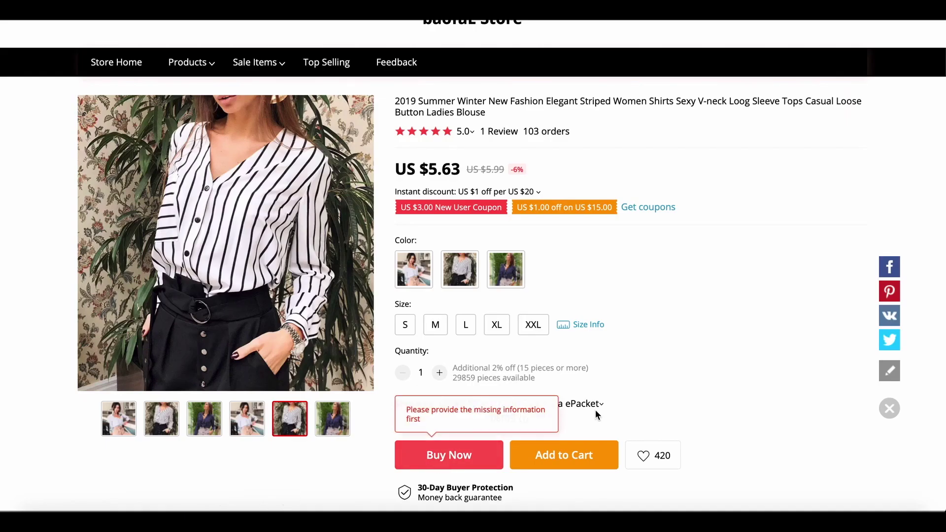
{"action": "scroll", "coordinate": [708, 385], "scroll_direction": "down", "scroll_amount": 2}
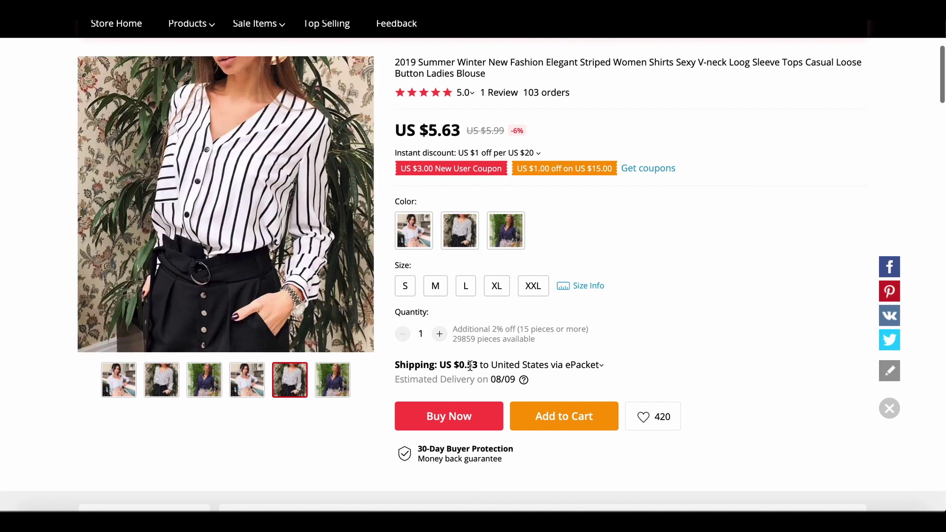
Confirm the blouse ships via ePacket for US $0.53, then check the rules document.
{"action": "left_click", "coordinate": [547, 367]}
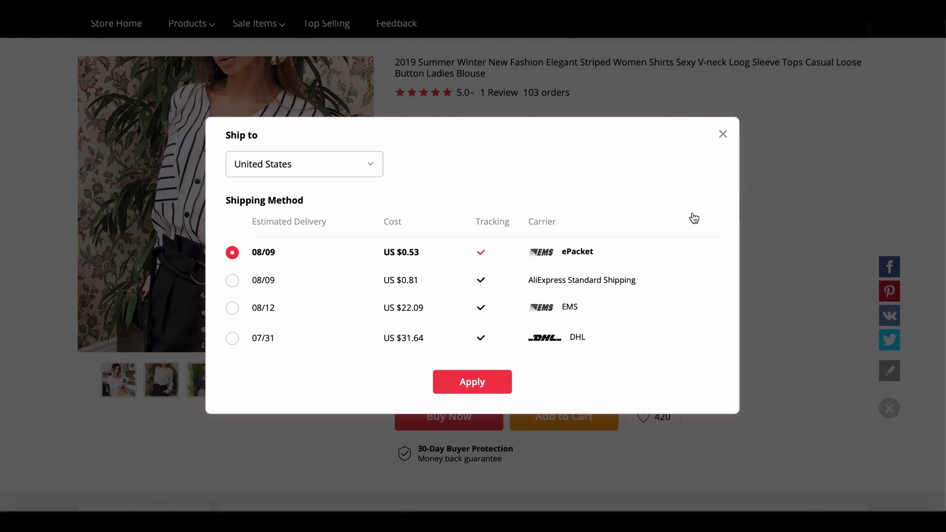
{"action": "left_click", "coordinate": [723, 136]}
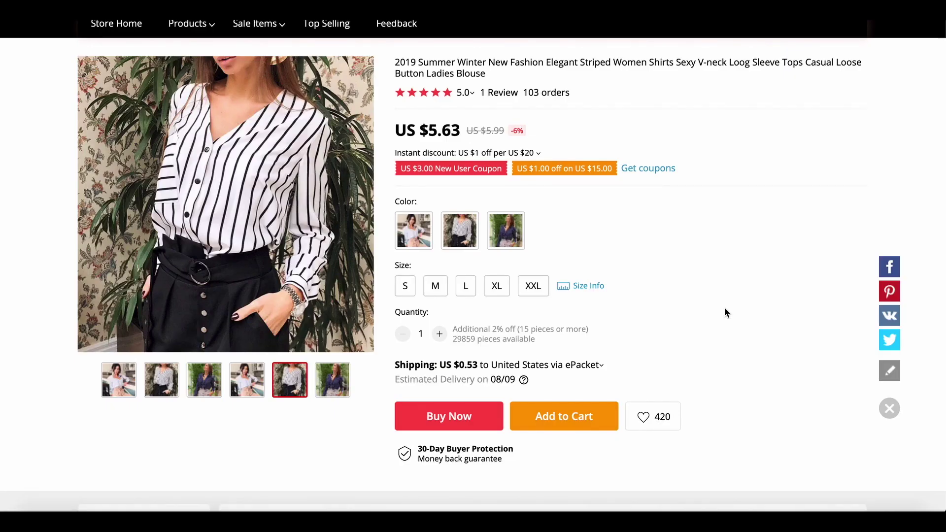
{"action": "left_click", "coordinate": [791, 514]}
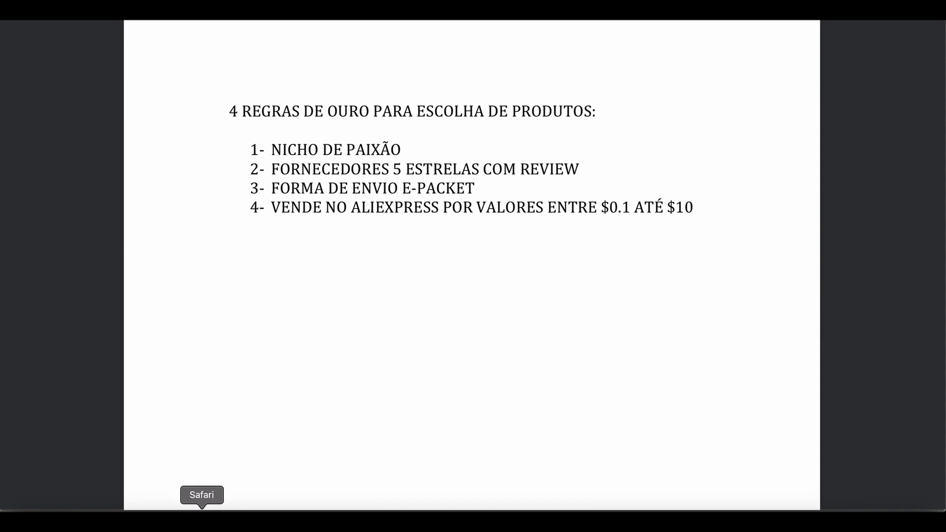
{"action": "left_click", "coordinate": [201, 517]}
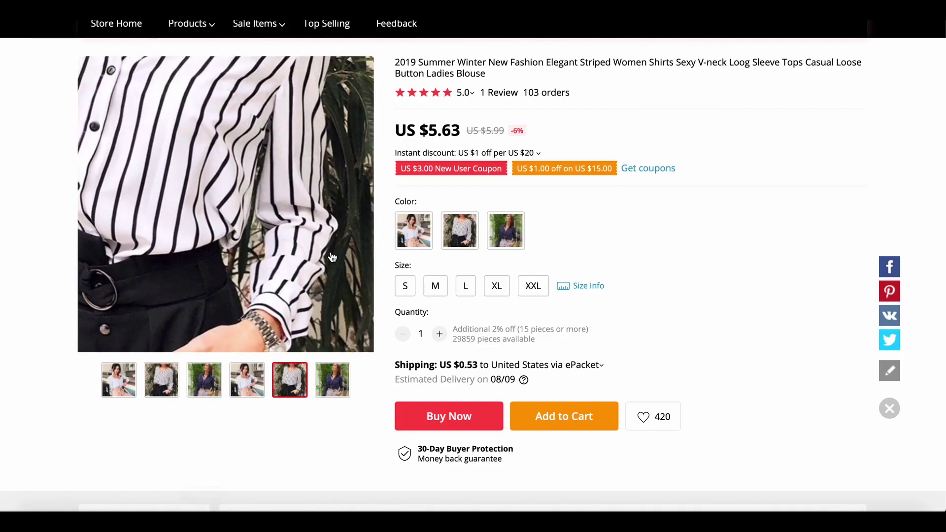
Scroll the blouse page and leave it for the Women's Clothing results.
{"action": "scroll", "coordinate": [560, 301], "scroll_direction": "up", "scroll_amount": 3}
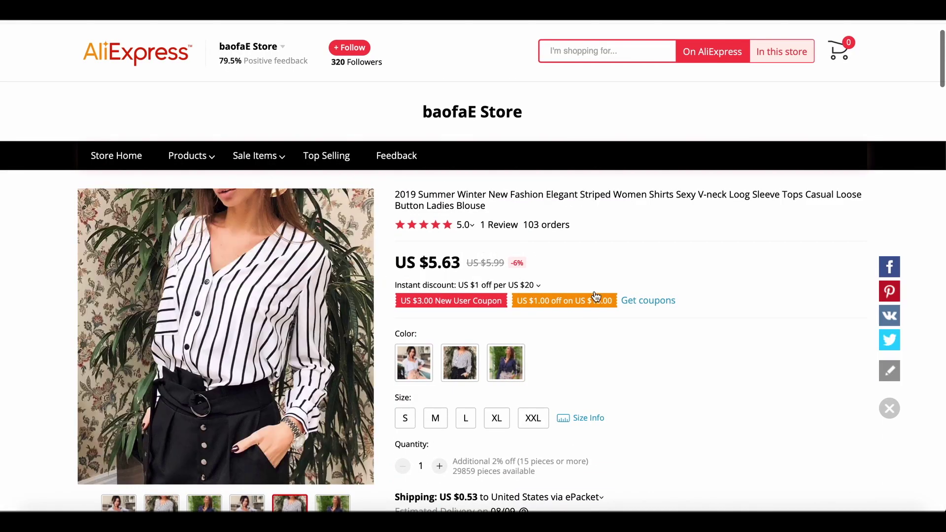
{"action": "scroll", "coordinate": [626, 375], "scroll_direction": "down", "scroll_amount": 2}
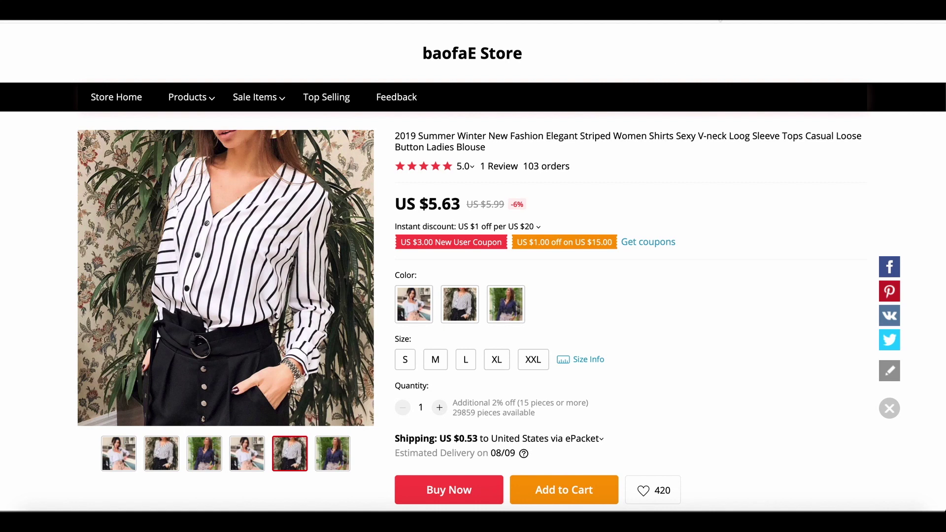
{"action": "left_click", "coordinate": [710, 10]}
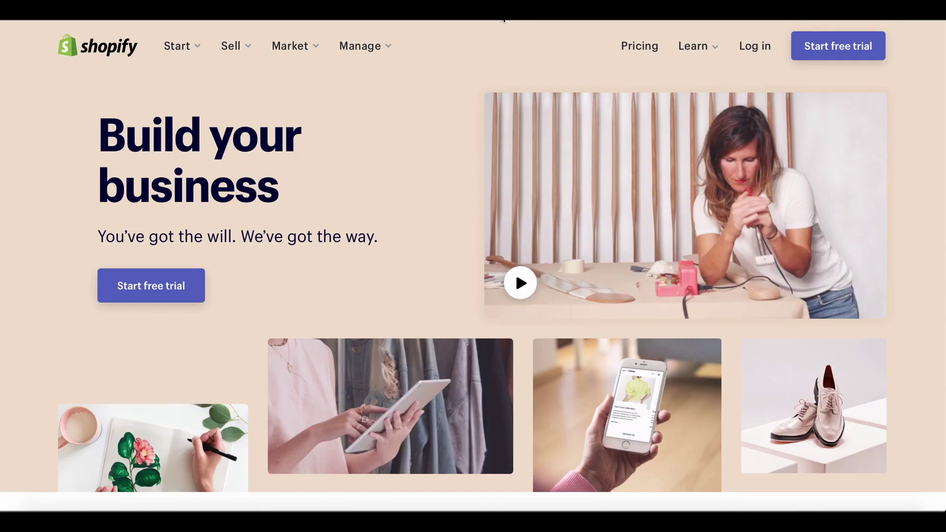
Change the Shopify site region from USA to Brasil in the footer country selector.
{"action": "scroll", "coordinate": [675, 262], "scroll_direction": "up", "scroll_amount": 1}
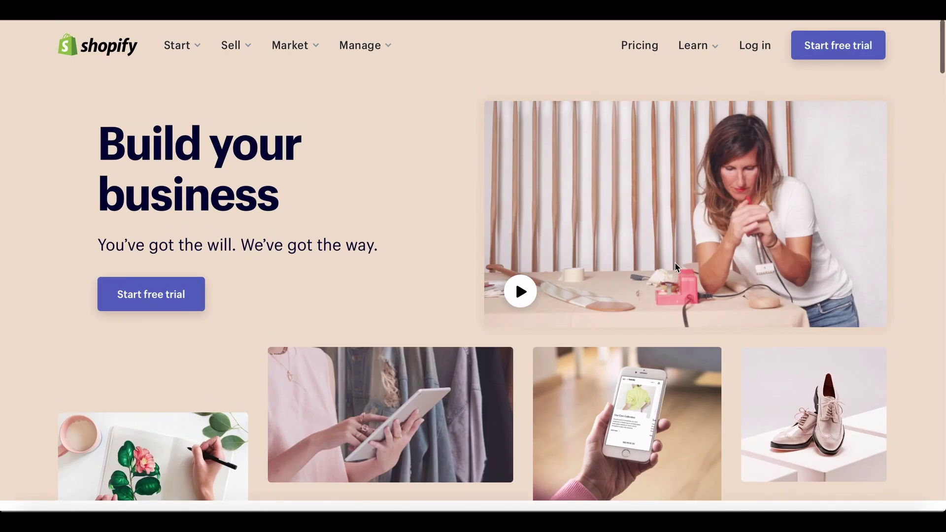
{"action": "scroll", "coordinate": [675, 263], "scroll_direction": "down", "scroll_amount": 20}
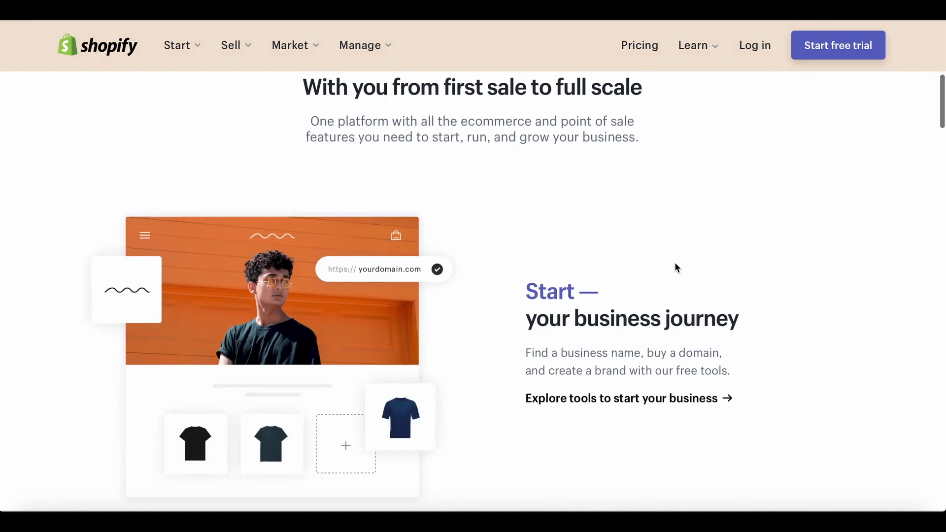
{"action": "scroll", "coordinate": [674, 266], "scroll_direction": "down", "scroll_amount": 20}
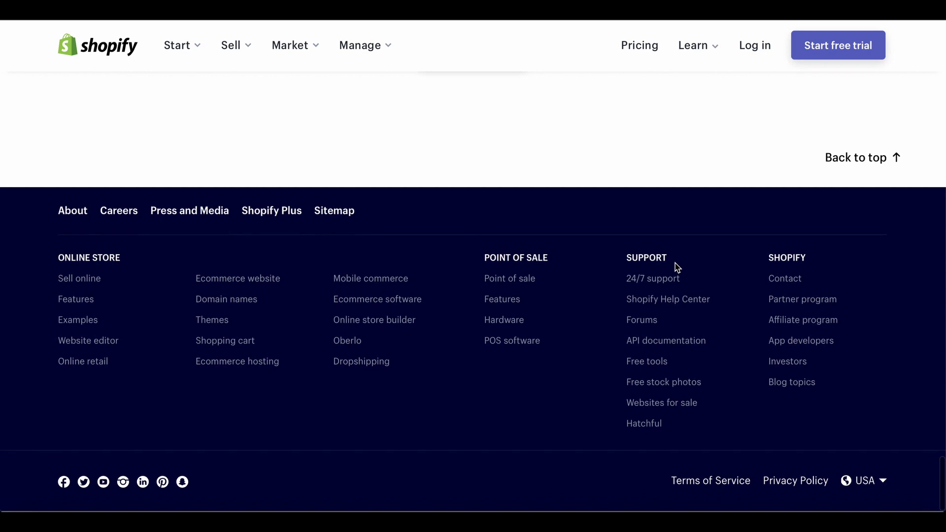
{"action": "left_click", "coordinate": [884, 482]}
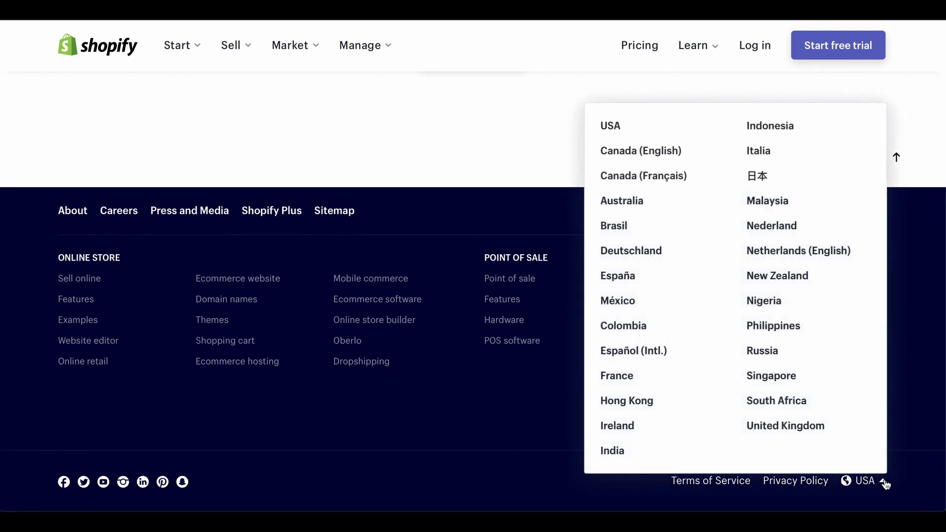
{"action": "left_click", "coordinate": [613, 226]}
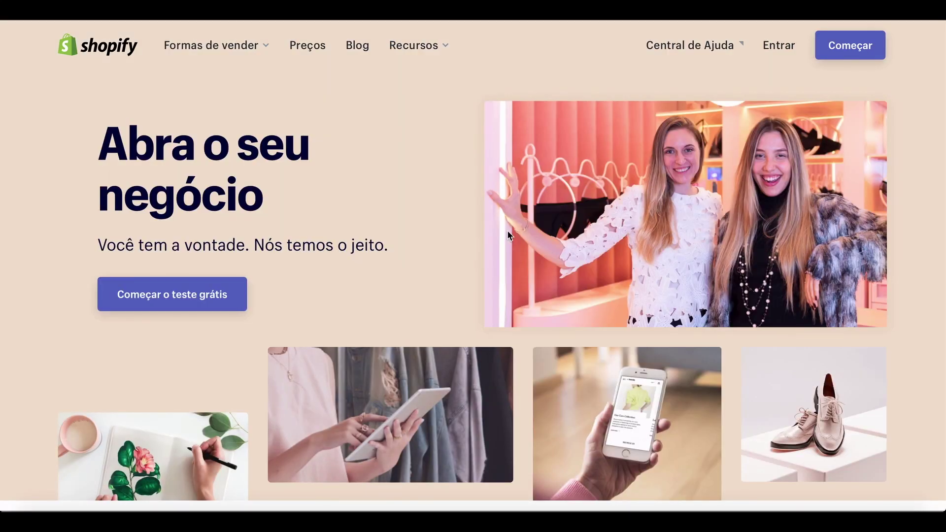
Start the free trial, entering the account e-mail and a custom password.
{"action": "left_click", "coordinate": [844, 54]}
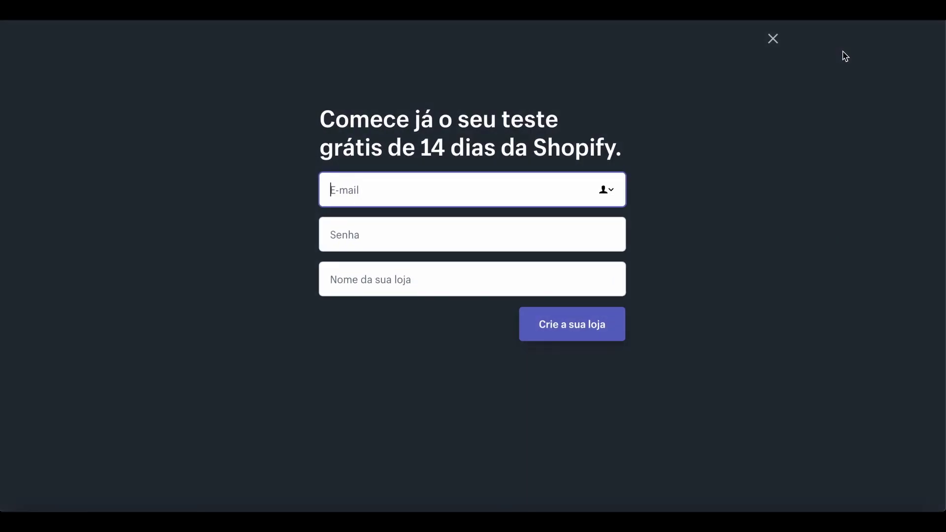
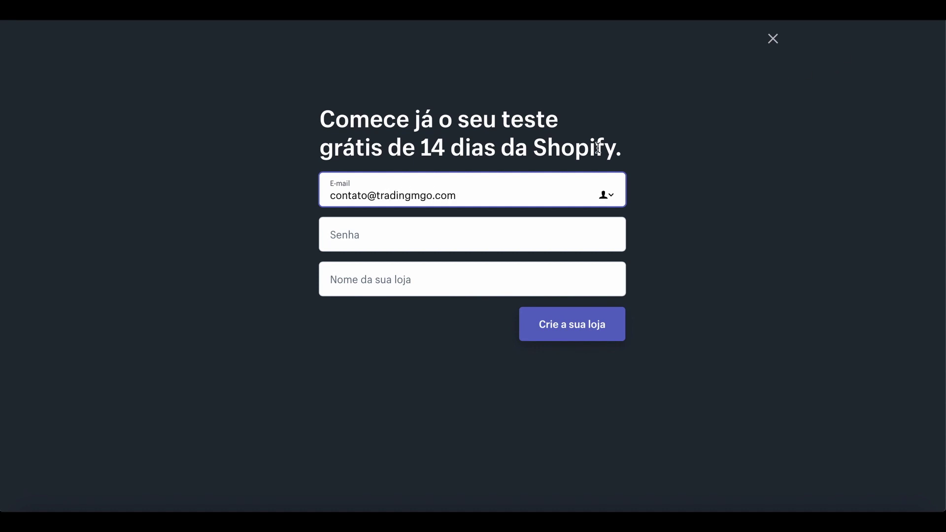
{"action": "left_click", "coordinate": [399, 240]}
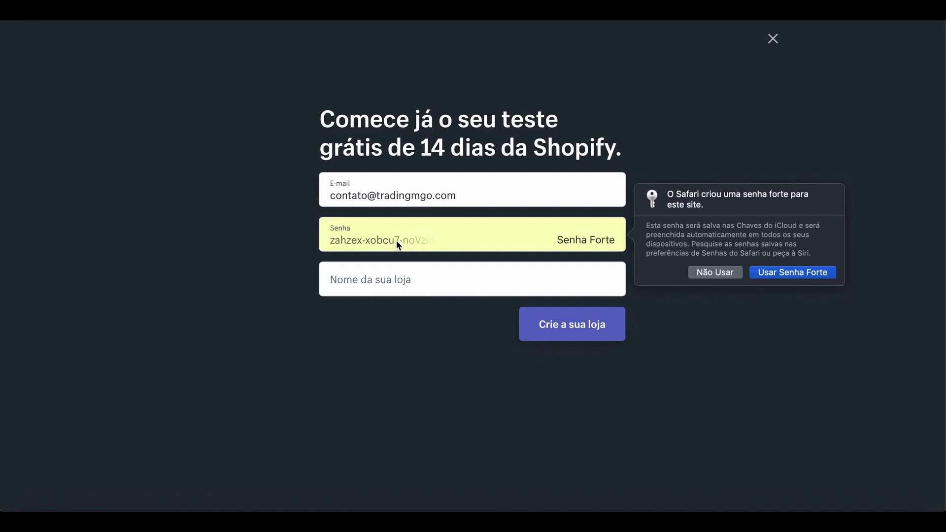
{"action": "left_click", "coordinate": [718, 273]}
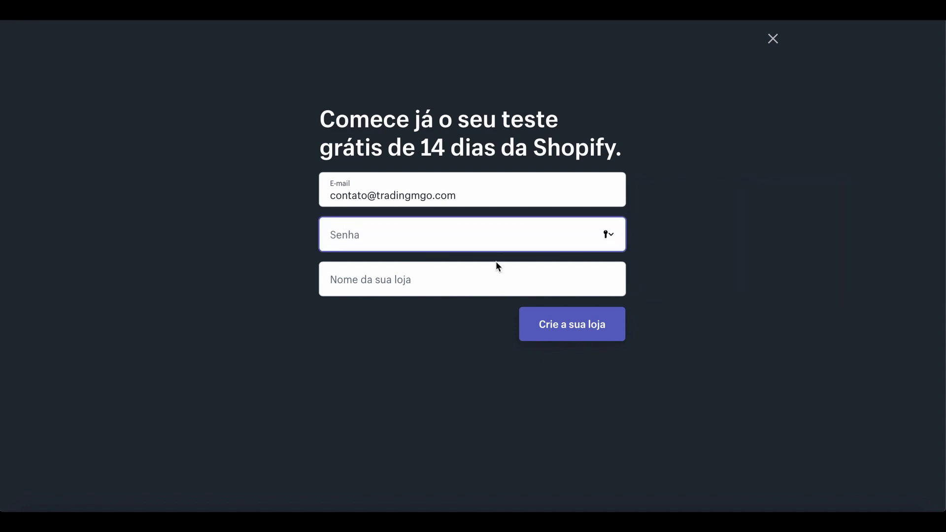
{"action": "type", "text": "**************"}
Name the store 'universidadedo empreendedordigital', create it, and decline saving the password.
{"action": "left_click", "coordinate": [402, 288]}
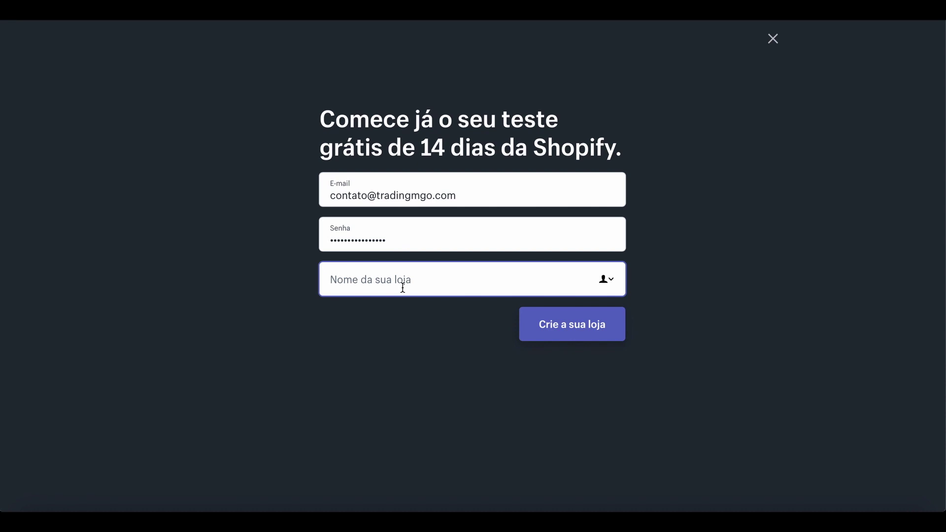
{"action": "type", "text": "mgotrading"}
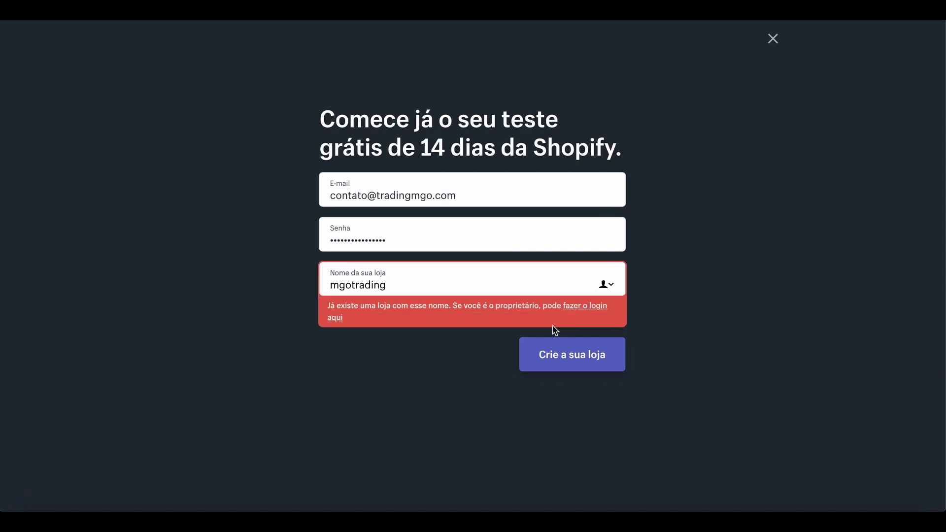
{"action": "key", "text": "BackSpace"}
{"action": "key", "text": "BackSpace"}
{"action": "key", "text": "BackSpace"}
{"action": "key", "text": "BackSpace"}
{"action": "key", "text": "BackSpace"}
{"action": "key", "text": "BackSpace"}
{"action": "key", "text": "BackSpace"}
{"action": "key", "text": "BackSpace"}
{"action": "key", "text": "BackSpace"}
{"action": "key", "text": "BackSpace"}
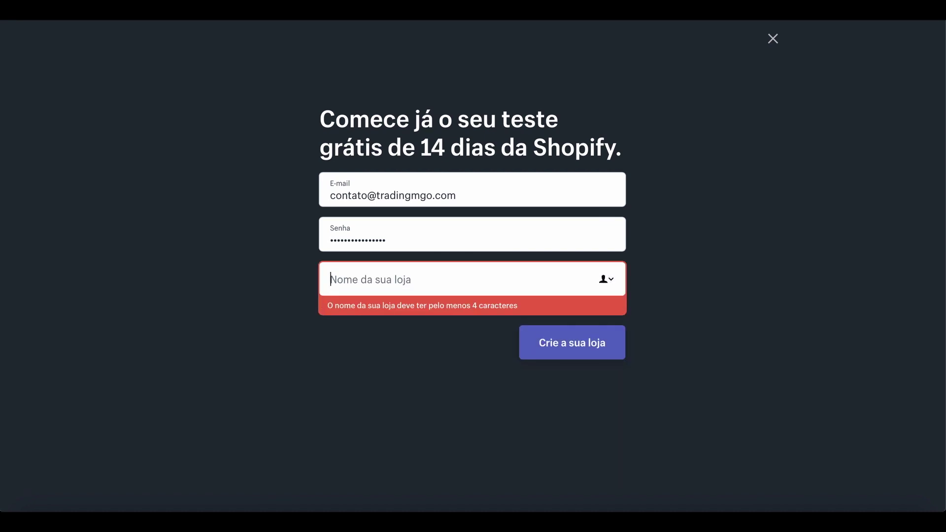
{"action": "type", "text": "universi"}
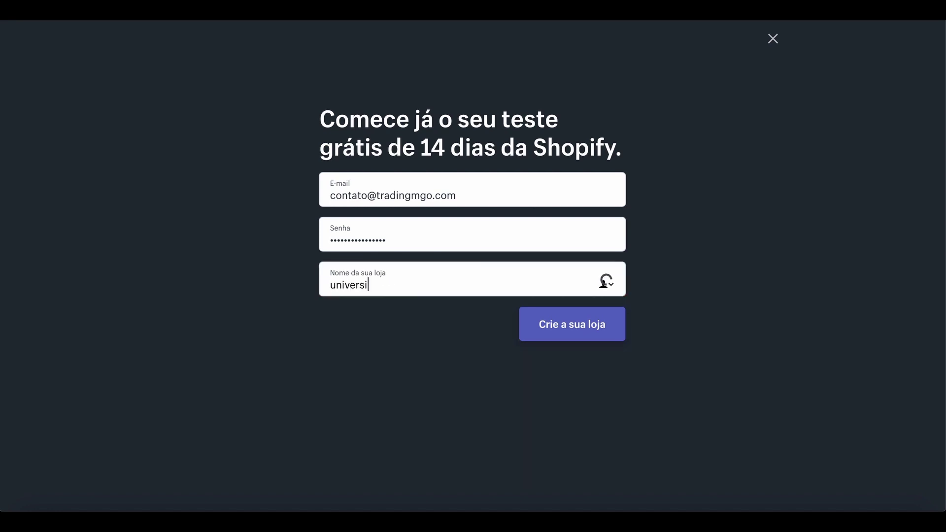
{"action": "type", "text": "dadedo empre"}
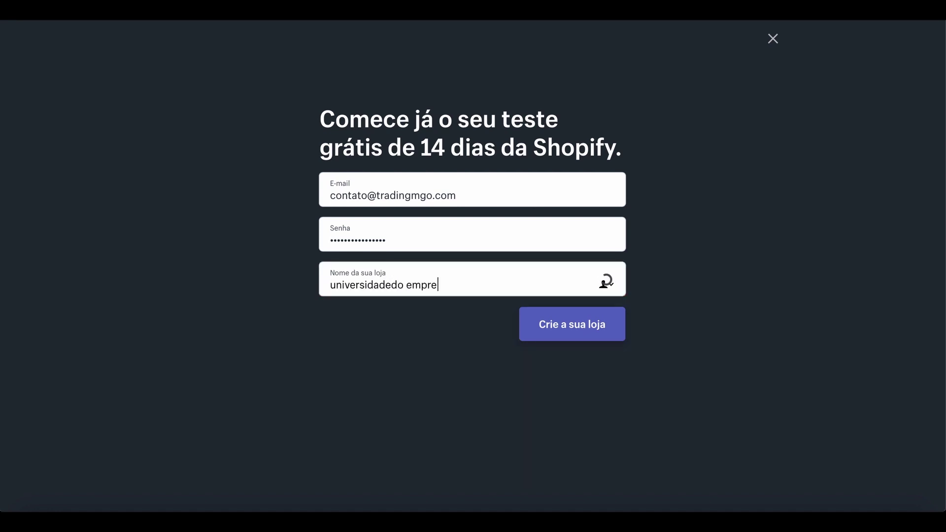
{"action": "type", "text": "endedordi"}
{"action": "type", "text": "gital"}
{"action": "left_click", "coordinate": [570, 330]}
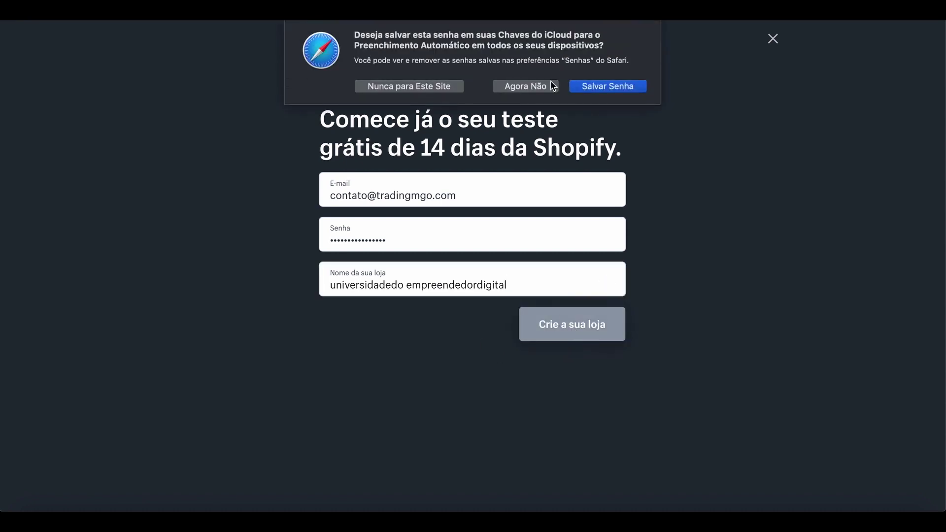
{"action": "left_click", "coordinate": [535, 89]}
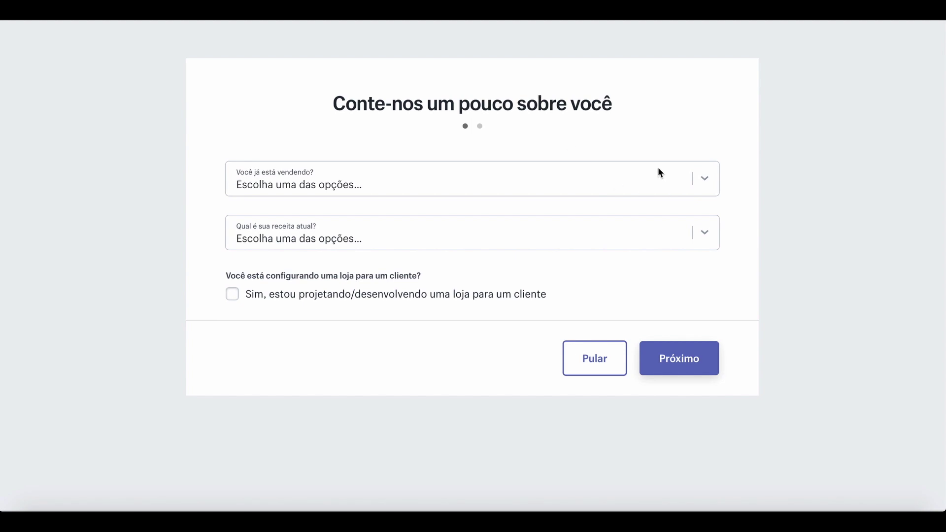
Choose 'Estou vendendo, mas não online', 'Apenas online' and 'R$ 0 BRL', then click Próximo.
{"action": "left_click", "coordinate": [686, 185]}
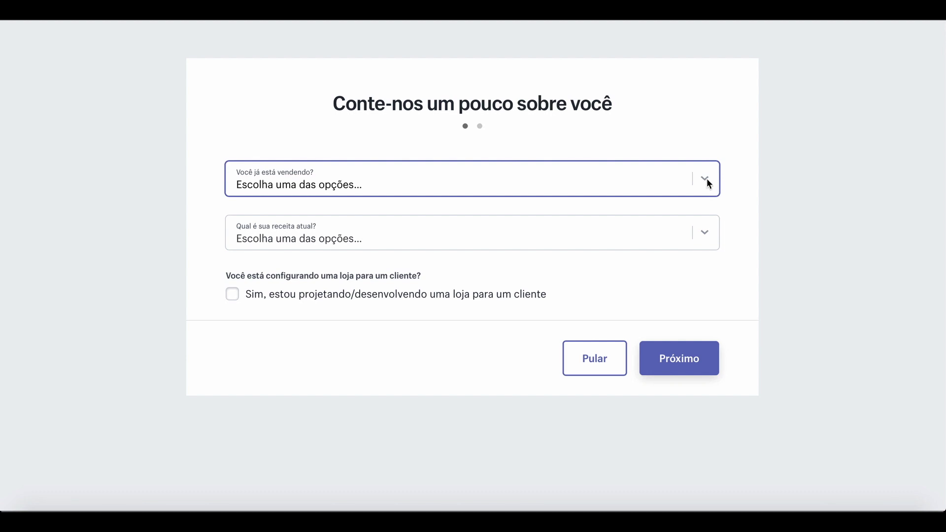
{"action": "left_click", "coordinate": [707, 179]}
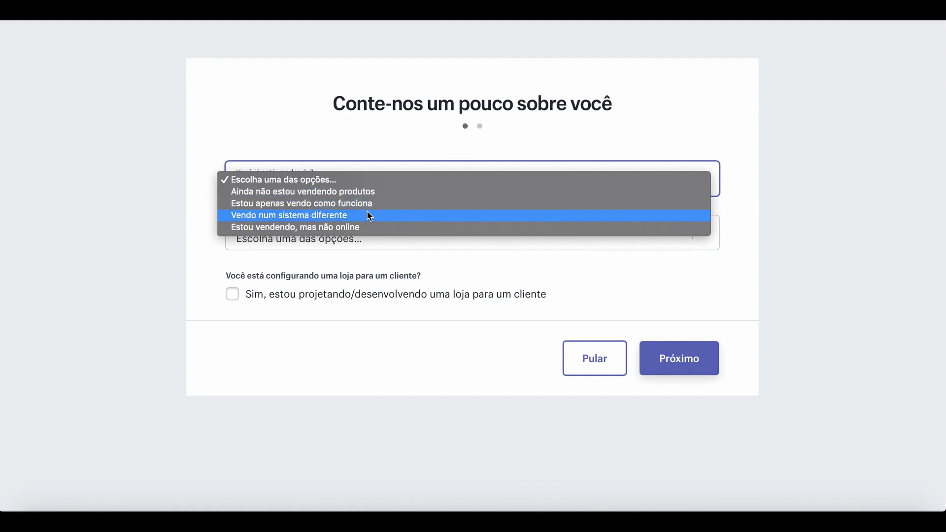
{"action": "left_click", "coordinate": [335, 226]}
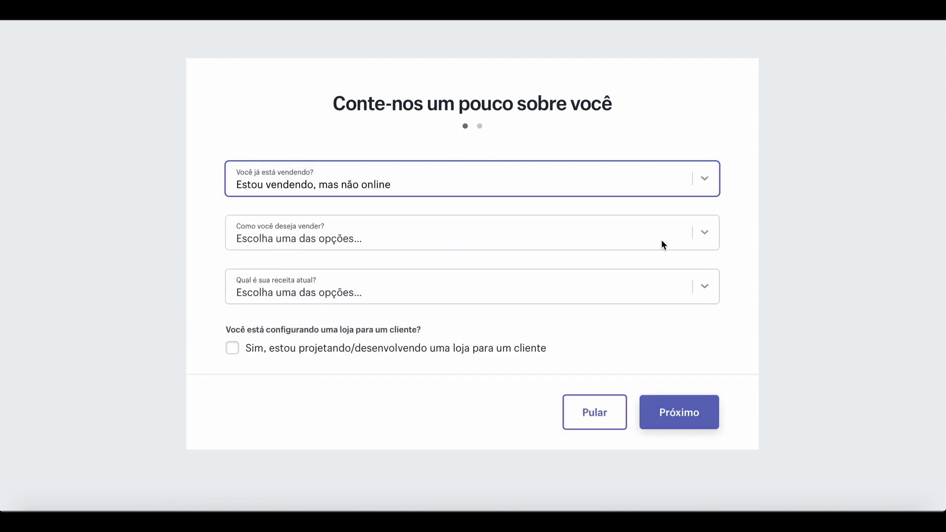
{"action": "left_click", "coordinate": [707, 239]}
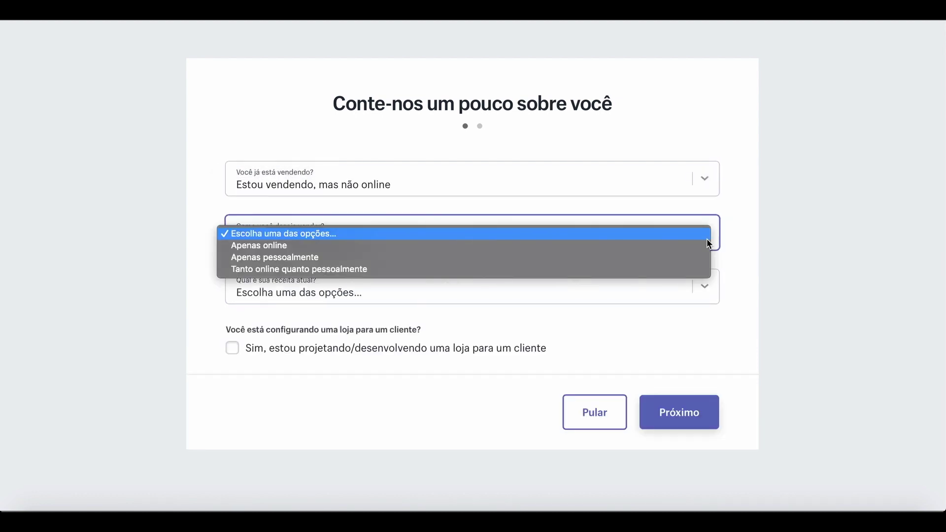
{"action": "left_click", "coordinate": [249, 252]}
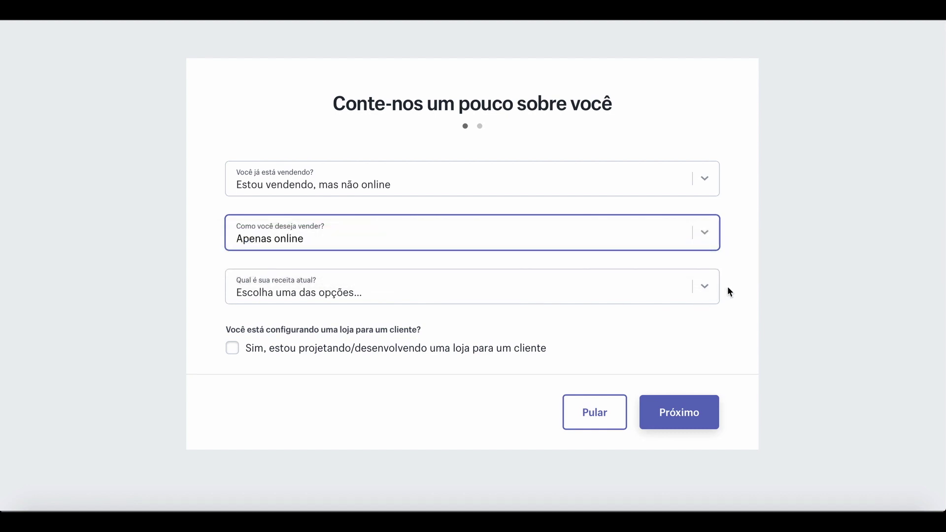
{"action": "left_click", "coordinate": [702, 293]}
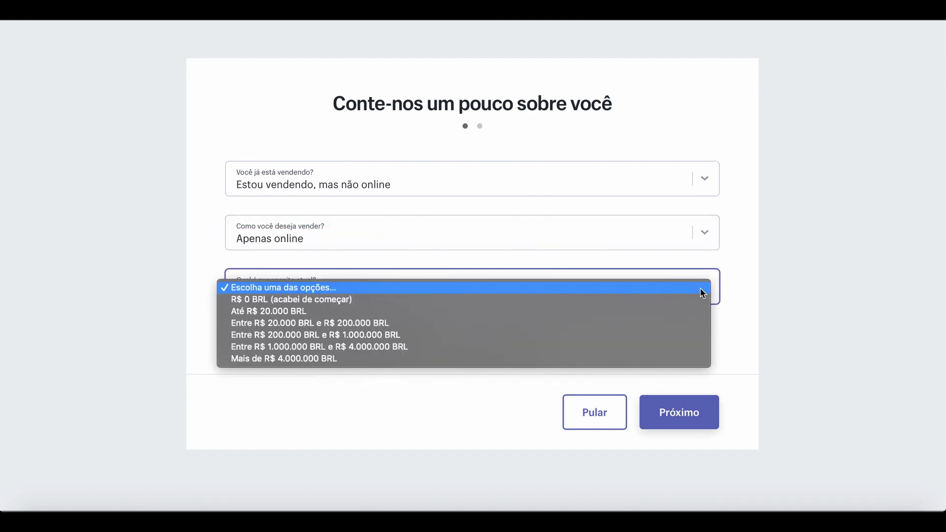
{"action": "left_click", "coordinate": [288, 303]}
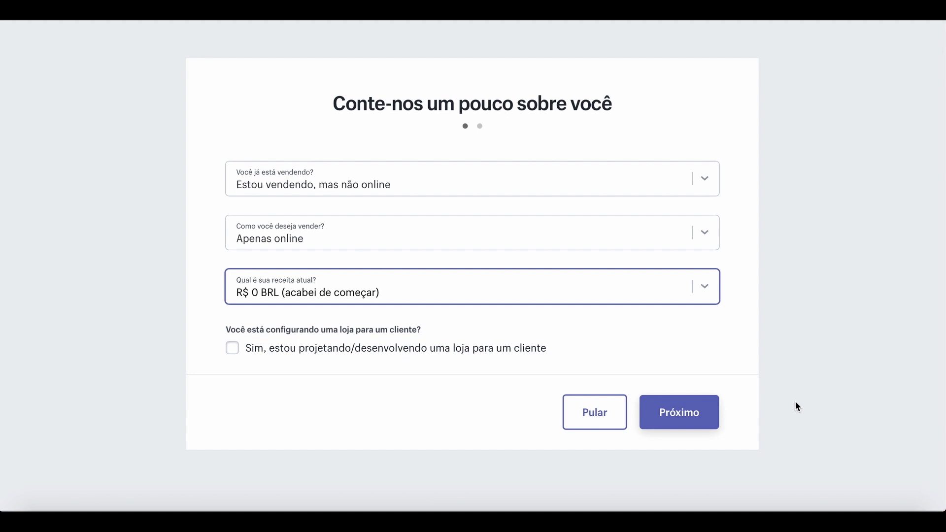
{"action": "left_click", "coordinate": [693, 414]}
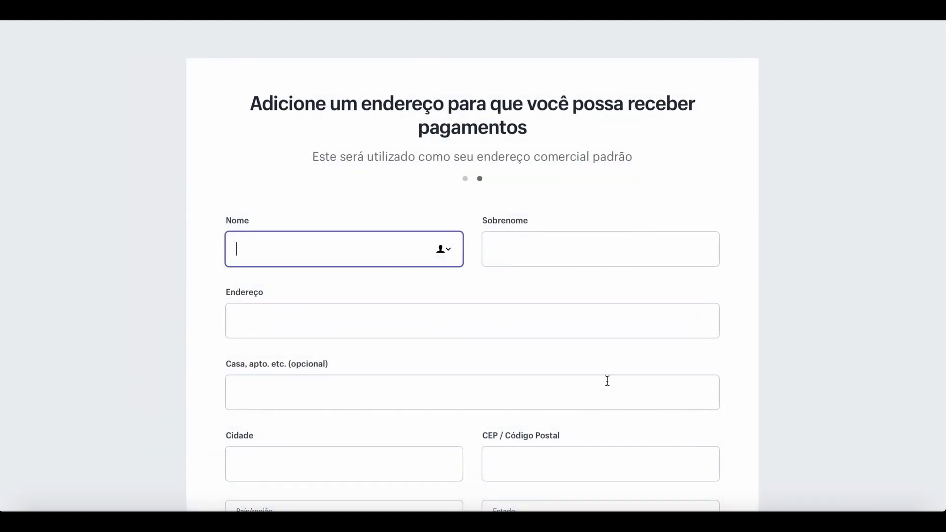
Scroll through the business address form to reach the new store's admin welcome page.
{"action": "scroll", "coordinate": [454, 344], "scroll_direction": "down", "scroll_amount": 4}
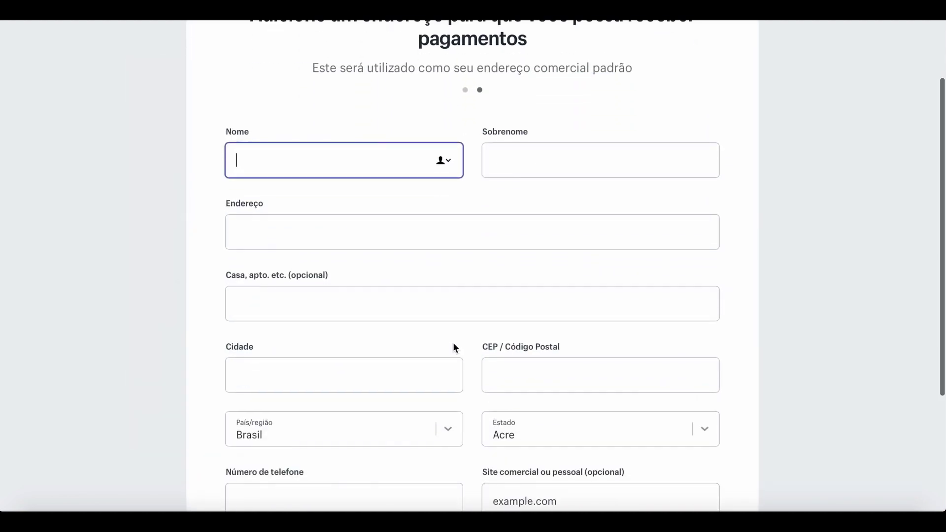
{"action": "scroll", "coordinate": [453, 342], "scroll_direction": "down", "scroll_amount": 2}
{"action": "scroll", "coordinate": [453, 342], "scroll_direction": "up", "scroll_amount": 5}
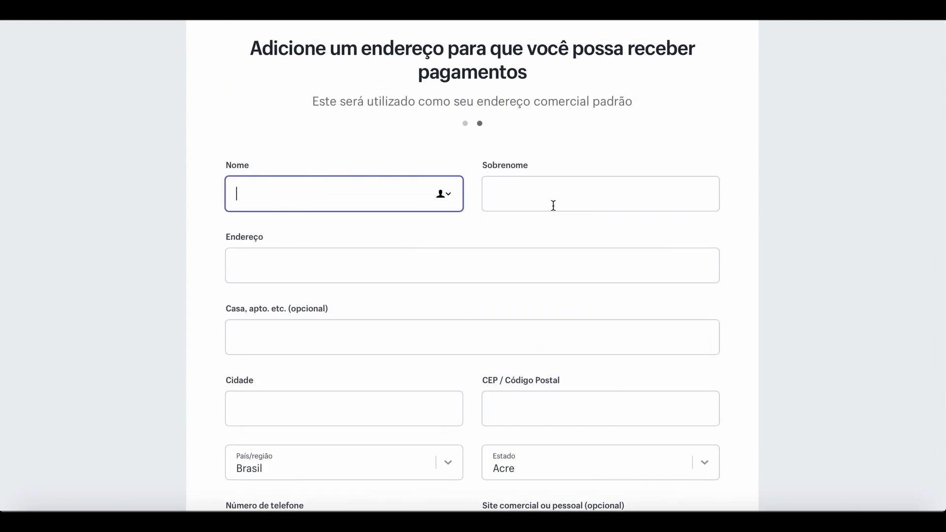
{"action": "scroll", "coordinate": [394, 334], "scroll_direction": "down", "scroll_amount": 1}
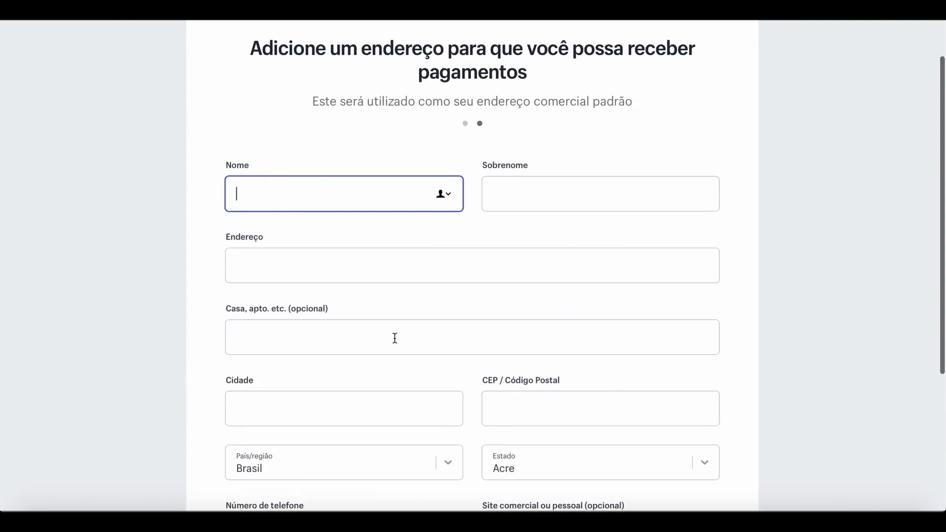
{"action": "scroll", "coordinate": [520, 356], "scroll_direction": "down", "scroll_amount": 1}
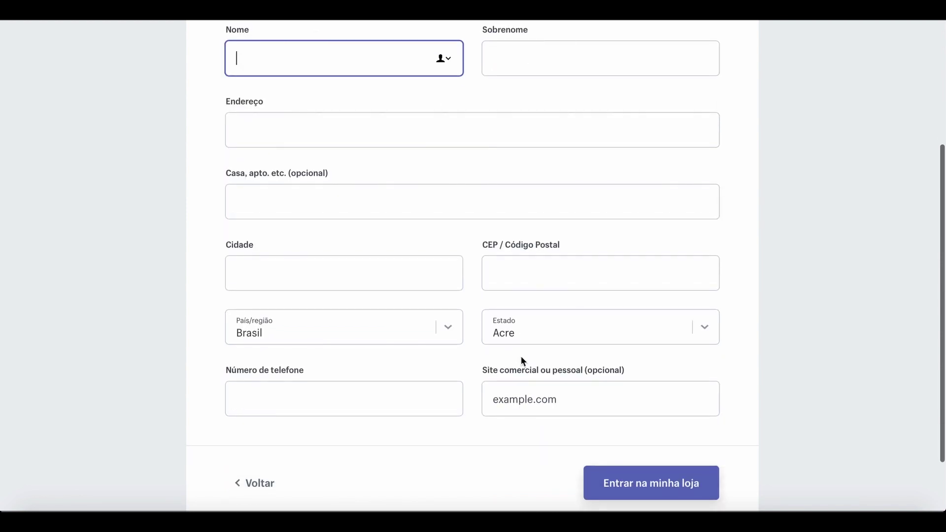
{"action": "scroll", "coordinate": [447, 387], "scroll_direction": "down", "scroll_amount": 1}
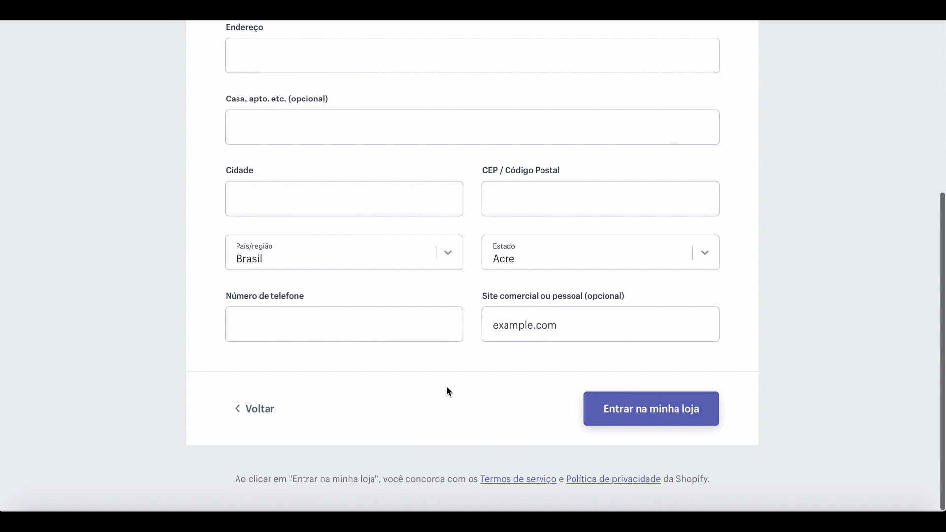
{"action": "scroll", "coordinate": [448, 392], "scroll_direction": "up", "scroll_amount": 1}
{"action": "scroll", "coordinate": [447, 388], "scroll_direction": "down", "scroll_amount": 1}
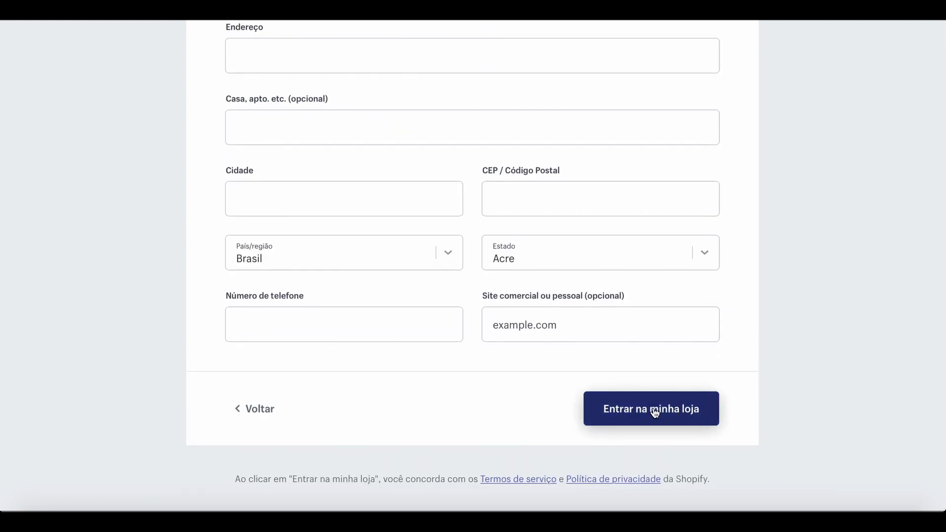
{"action": "scroll", "coordinate": [519, 325], "scroll_direction": "up", "scroll_amount": 3}
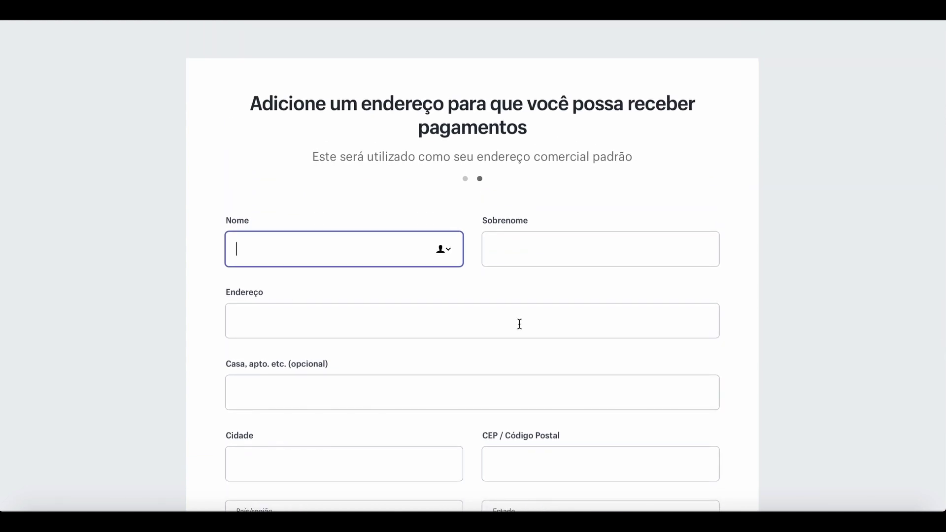
{"action": "scroll", "coordinate": [519, 324], "scroll_direction": "down", "scroll_amount": 2}
{"action": "scroll", "coordinate": [519, 324], "scroll_direction": "down", "scroll_amount": 2}
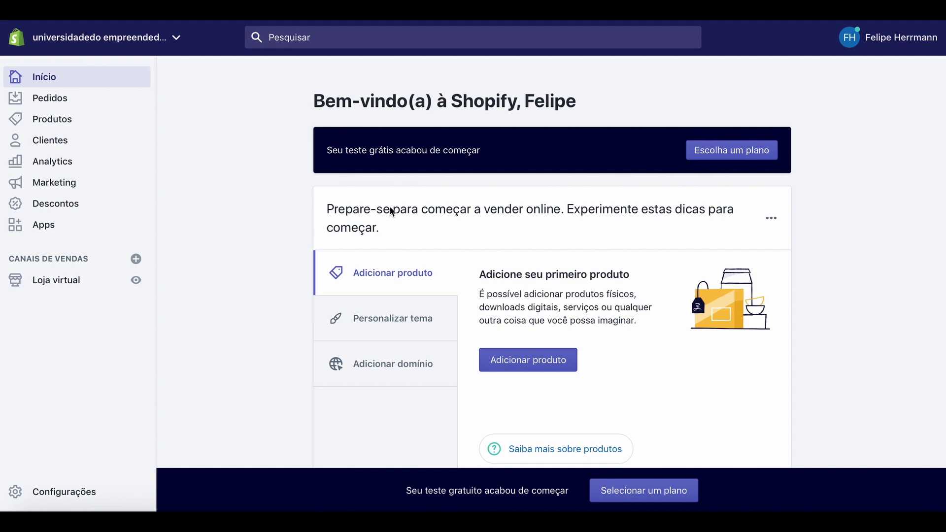
Open the plan selection page and compare the Basic Shopify, Shopify and Advanced Shopify pricing cards.
{"action": "left_click", "coordinate": [737, 160]}
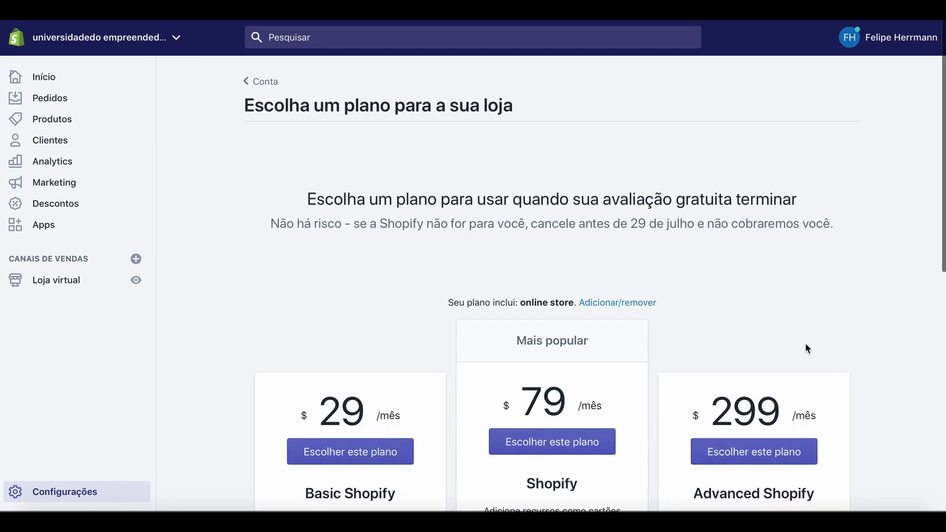
{"action": "scroll", "coordinate": [806, 347], "scroll_direction": "down", "scroll_amount": 3}
{"action": "scroll", "coordinate": [806, 346], "scroll_direction": "down", "scroll_amount": 2}
{"action": "scroll", "coordinate": [808, 349], "scroll_direction": "down", "scroll_amount": 1}
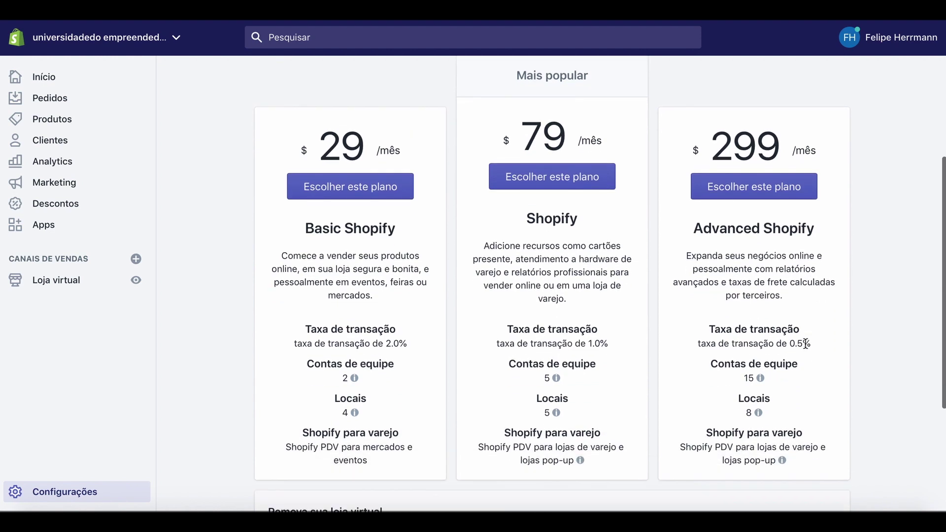
{"action": "scroll", "coordinate": [805, 344], "scroll_direction": "up", "scroll_amount": 4}
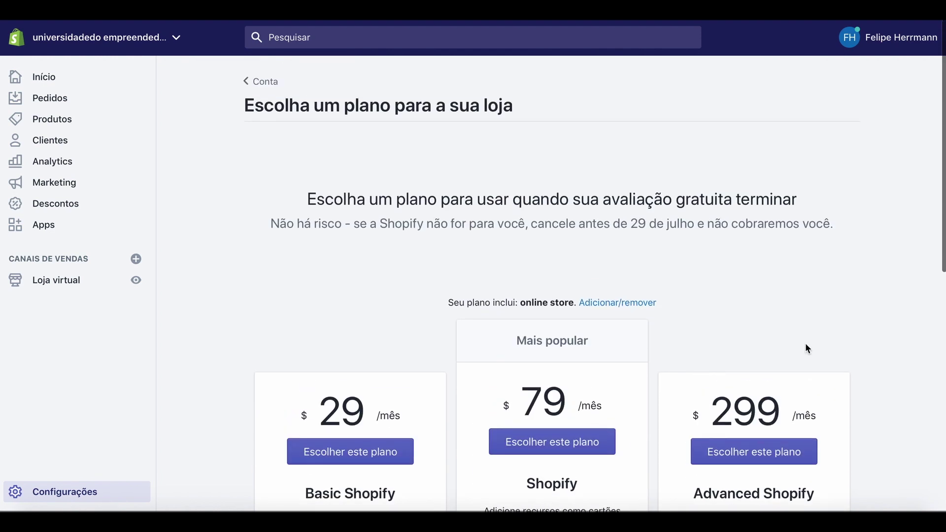
{"action": "scroll", "coordinate": [805, 348], "scroll_direction": "down", "scroll_amount": 5}
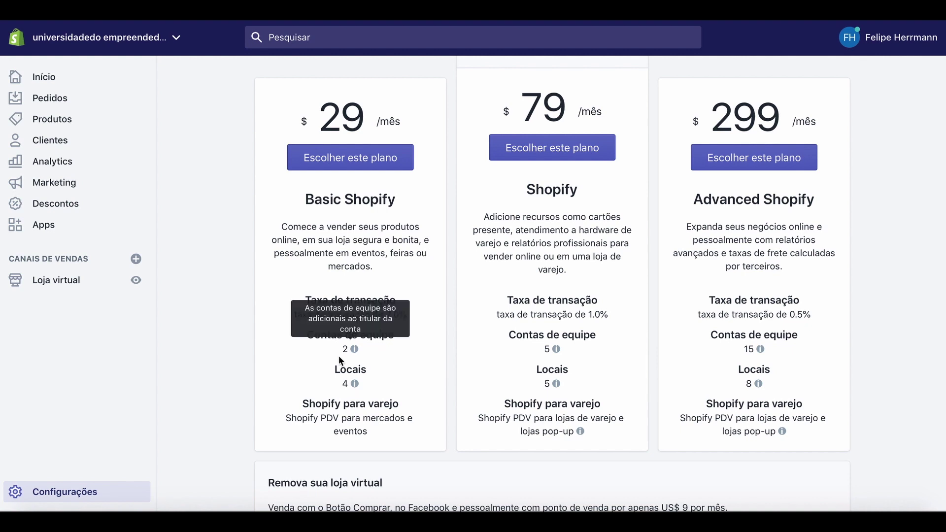
{"action": "scroll", "coordinate": [214, 399], "scroll_direction": "down", "scroll_amount": 3}
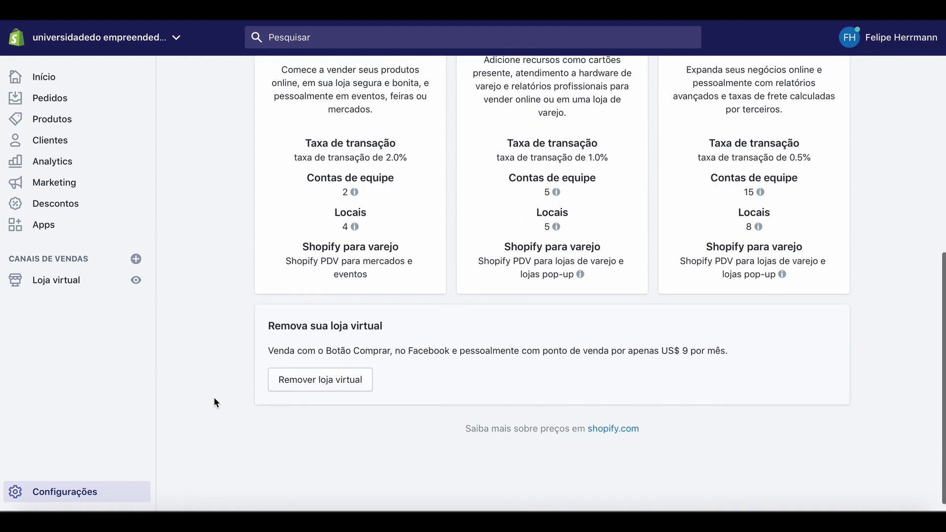
{"action": "scroll", "coordinate": [214, 399], "scroll_direction": "up", "scroll_amount": 9}
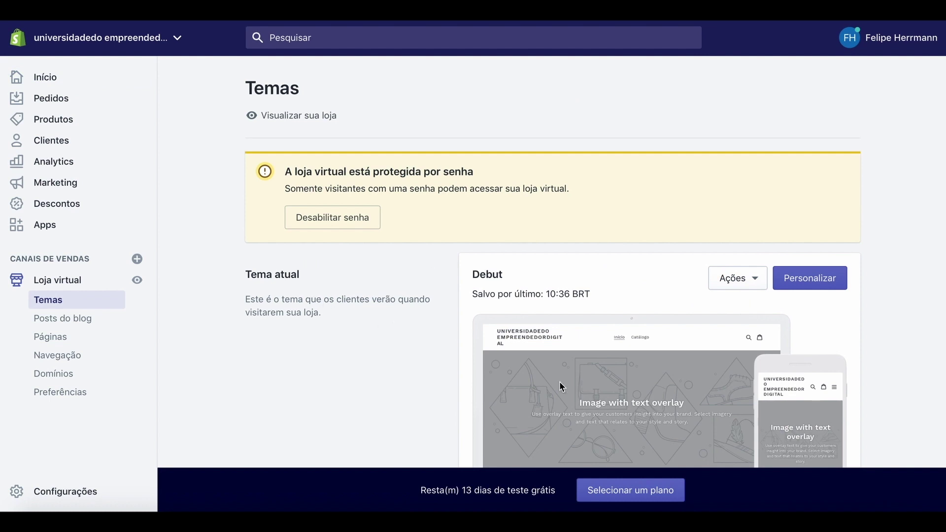
Preview the live storefront using the Debut theme from the Loja virtual themes page.
{"action": "left_click", "coordinate": [137, 281]}
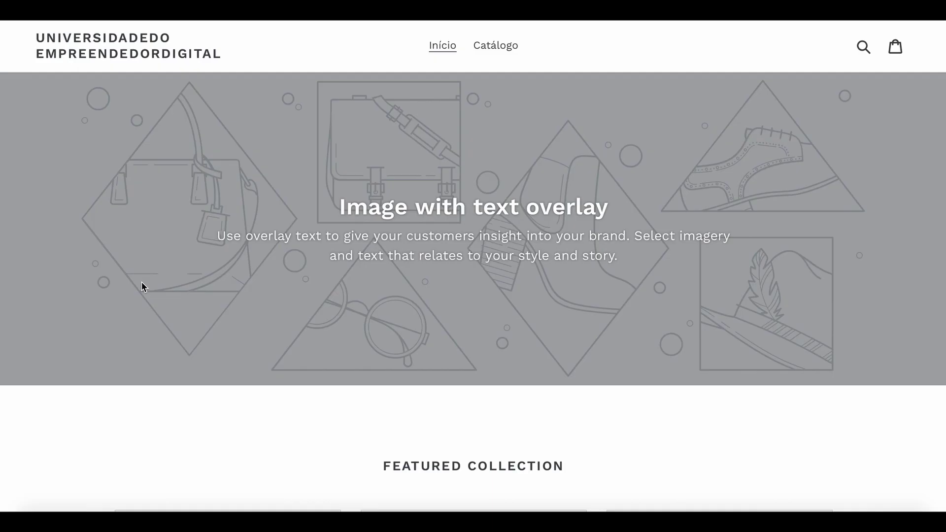
Look over the Debut storefront preview, then return to the admin and open the Páginas list.
{"action": "scroll", "coordinate": [359, 216], "scroll_direction": "down", "scroll_amount": 15}
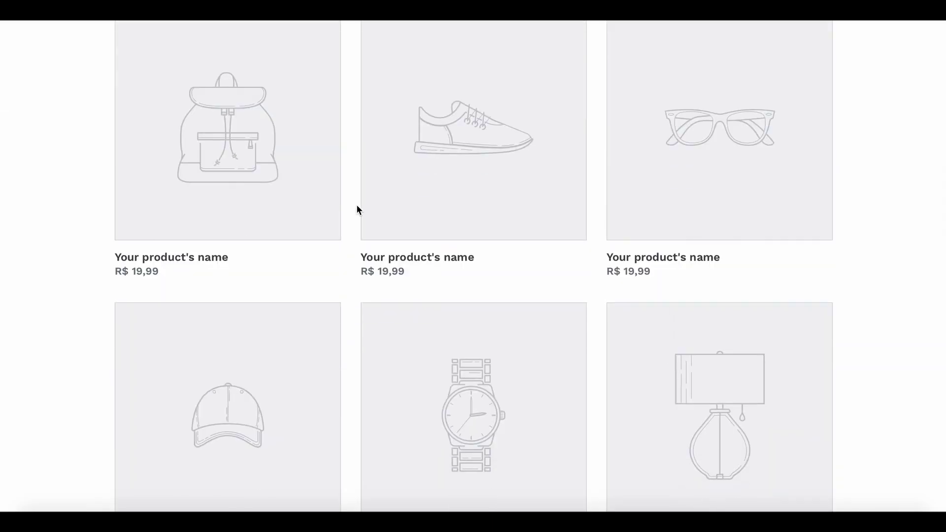
{"action": "scroll", "coordinate": [356, 205], "scroll_direction": "down", "scroll_amount": 8}
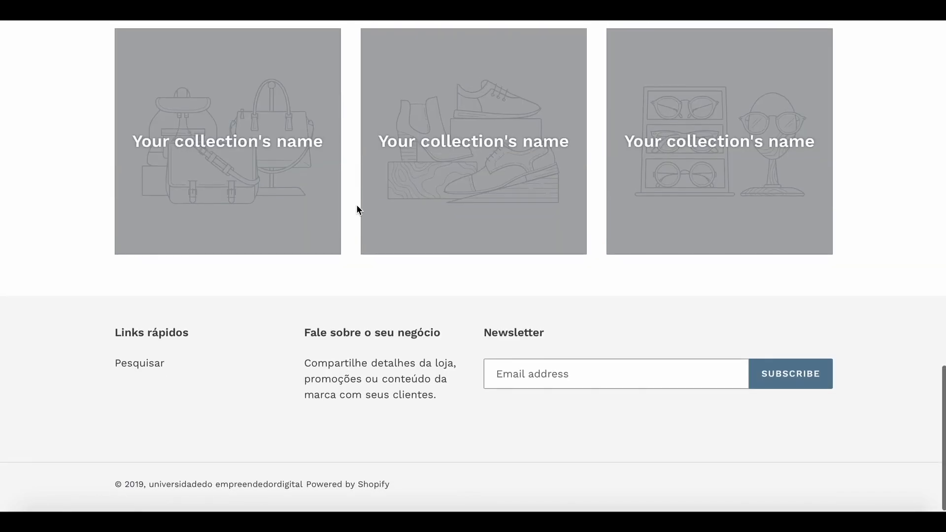
{"action": "scroll", "coordinate": [357, 205], "scroll_direction": "up", "scroll_amount": 7}
{"action": "scroll", "coordinate": [356, 205], "scroll_direction": "up", "scroll_amount": 15}
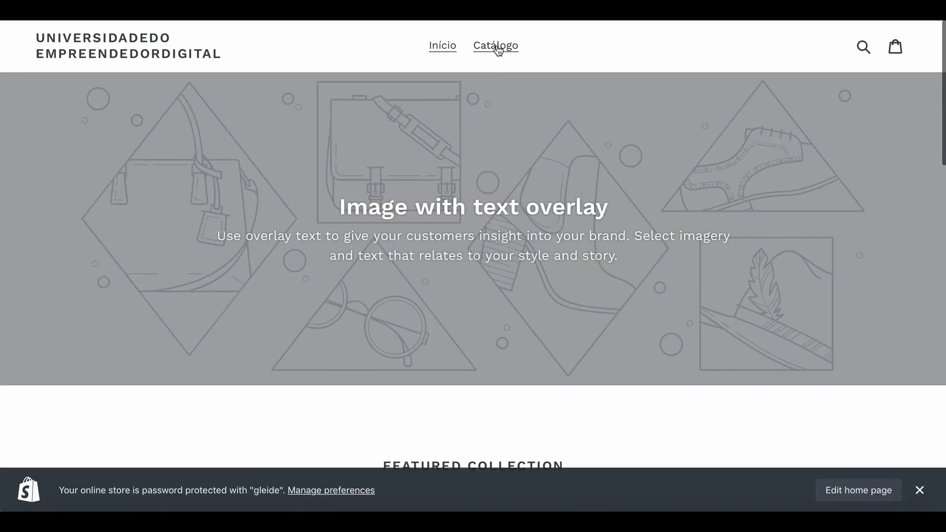
{"action": "left_click", "coordinate": [759, 20]}
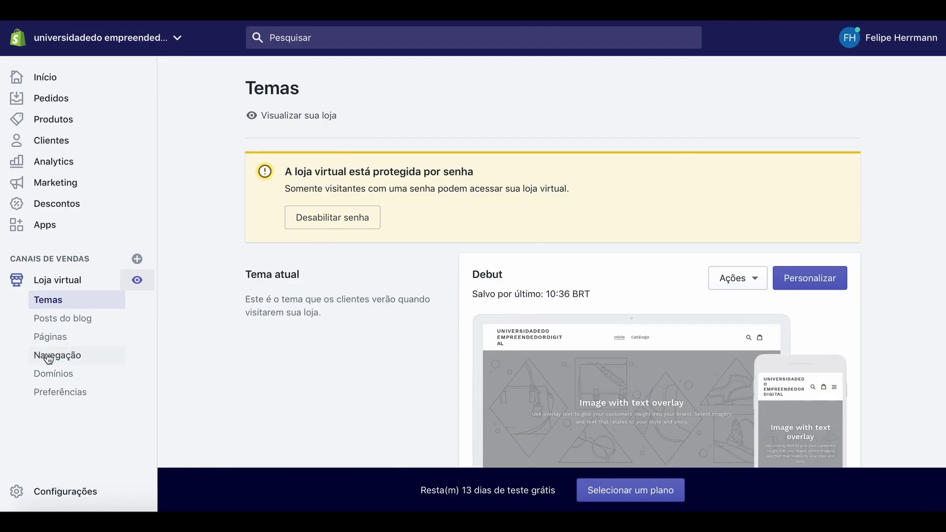
{"action": "left_click", "coordinate": [53, 337]}
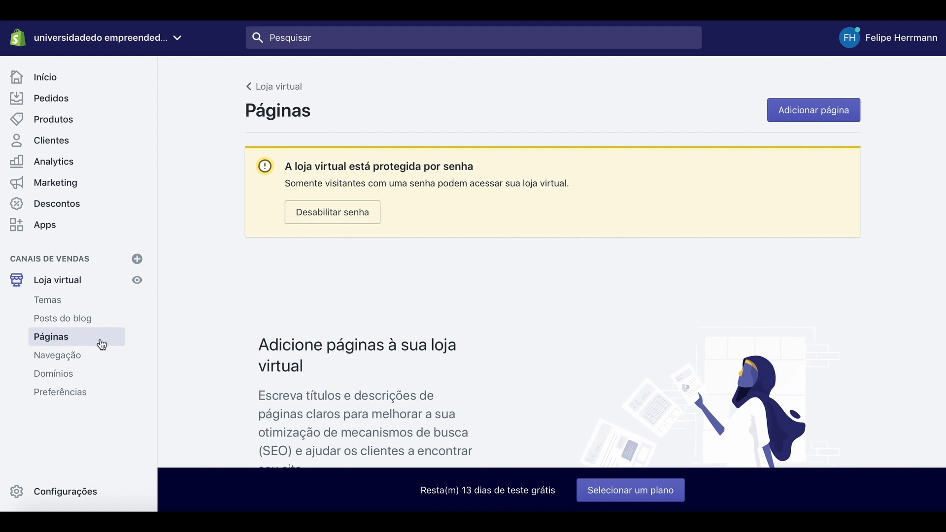
Create a new page titled 'Contact' and assign it the page.contact template suffix.
{"action": "scroll", "coordinate": [99, 357], "scroll_direction": "down", "scroll_amount": 1}
{"action": "scroll", "coordinate": [99, 356], "scroll_direction": "up", "scroll_amount": 1}
{"action": "left_click", "coordinate": [811, 111]}
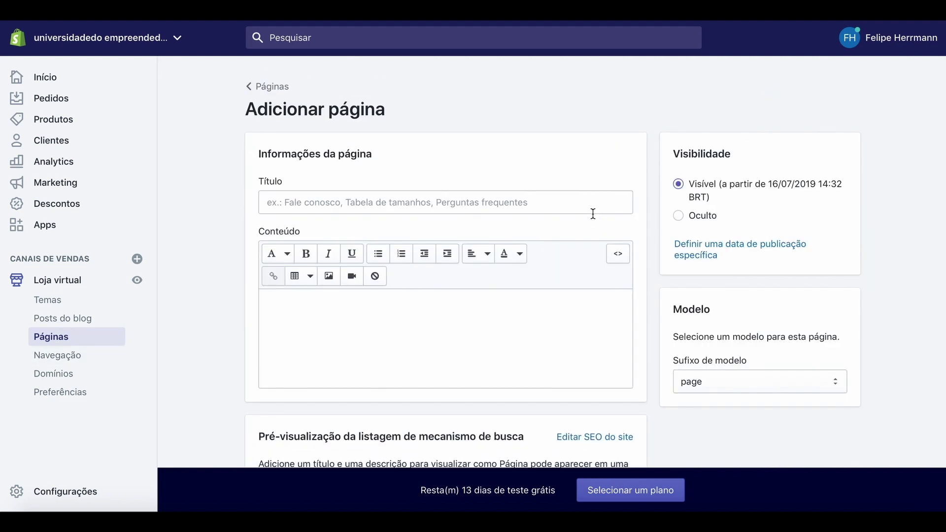
{"action": "left_click", "coordinate": [288, 201]}
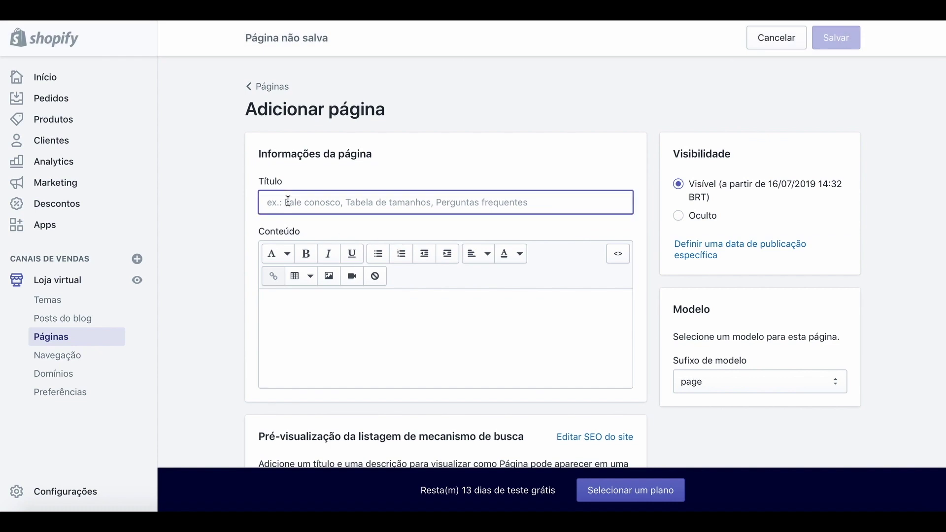
{"action": "type", "text": "Contact"}
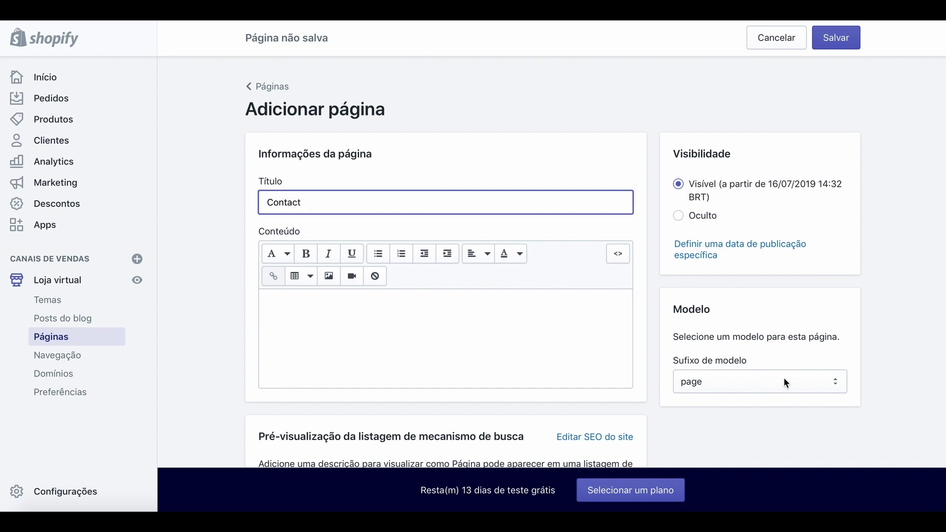
{"action": "left_click", "coordinate": [400, 315]}
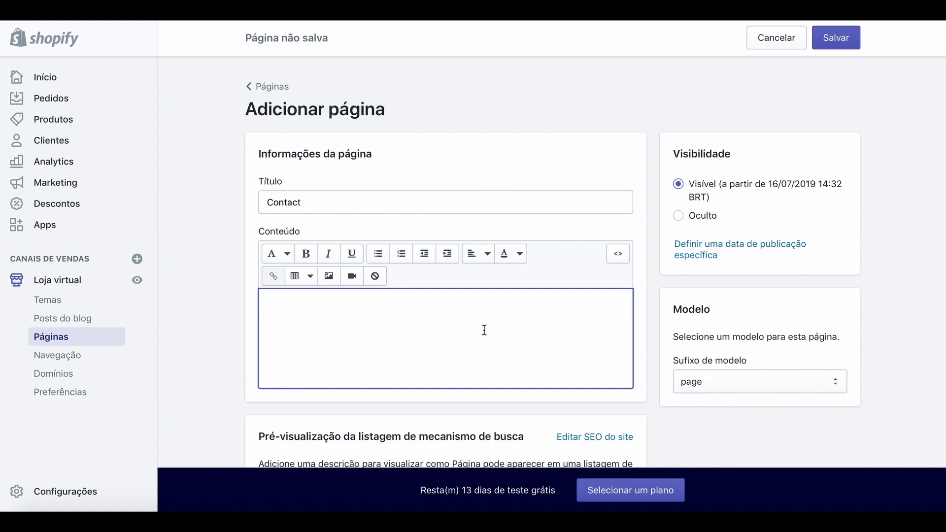
{"action": "scroll", "coordinate": [485, 330], "scroll_direction": "down", "scroll_amount": 1}
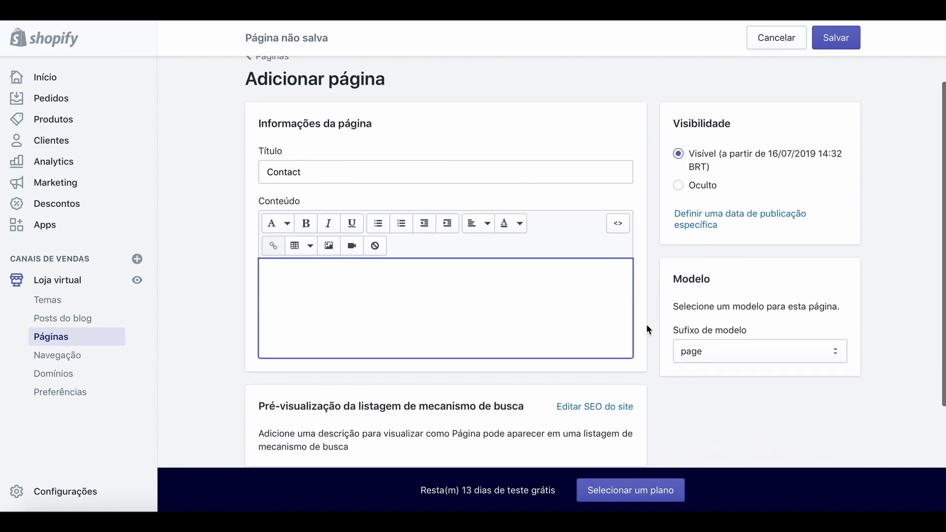
{"action": "left_click", "coordinate": [835, 353]}
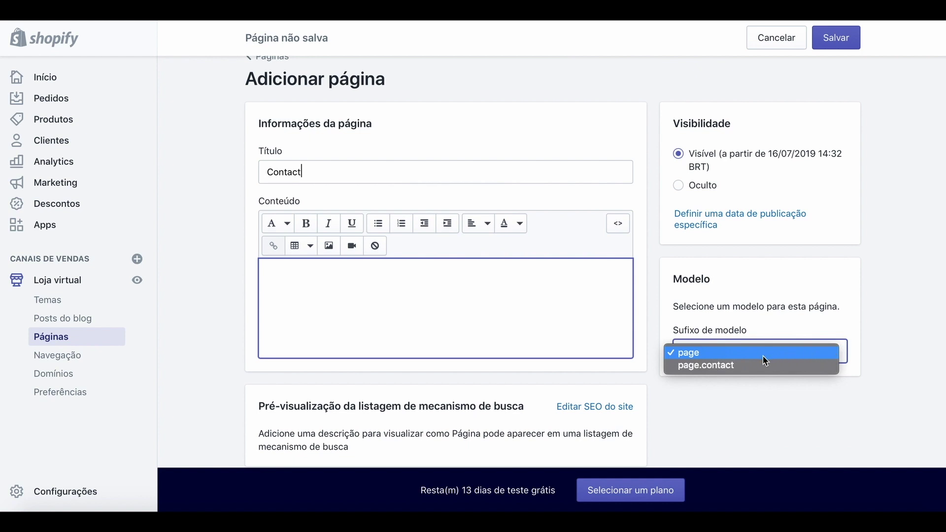
{"action": "left_click", "coordinate": [728, 367]}
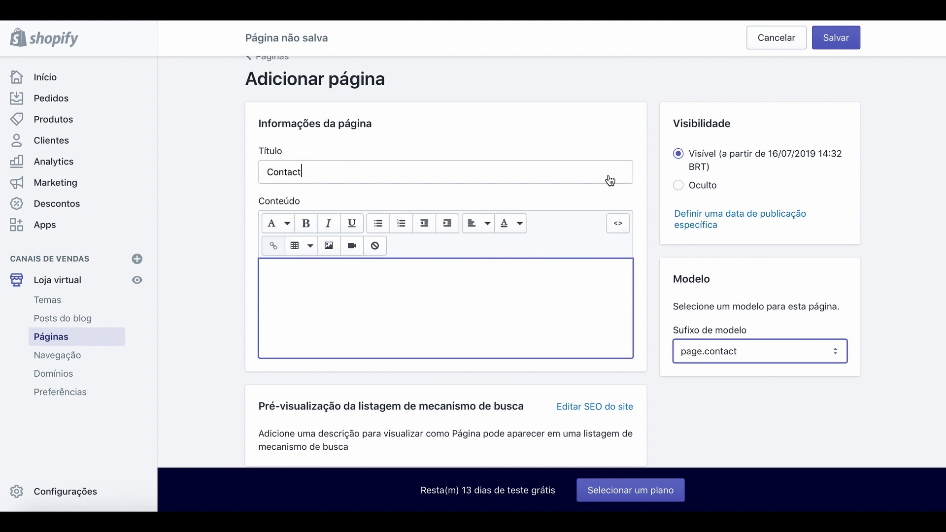
Save the Contact page and check its contact form on the storefront preview.
{"action": "left_click", "coordinate": [836, 39]}
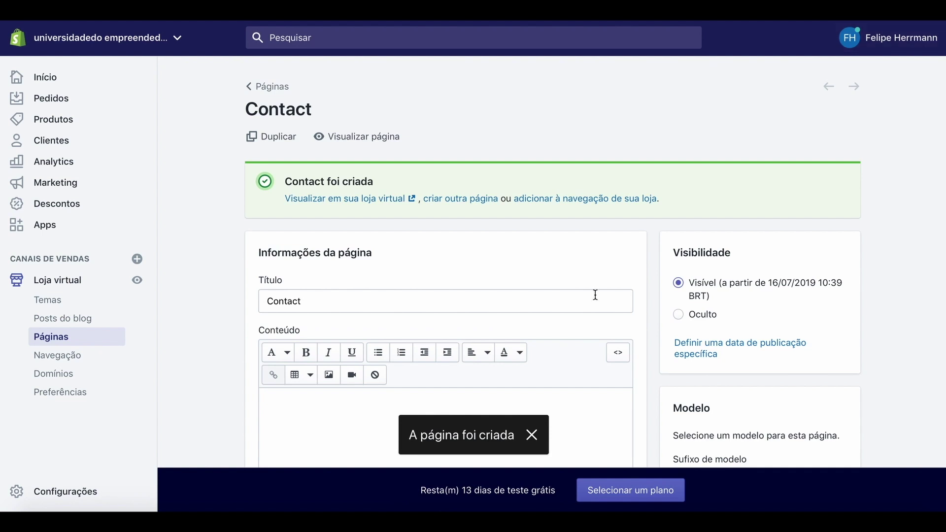
{"action": "left_click", "coordinate": [533, 442]}
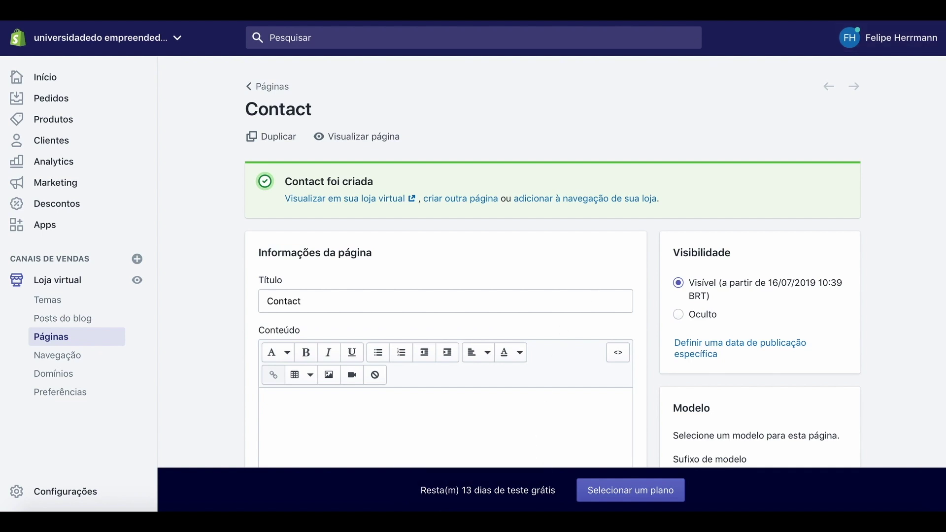
{"action": "left_click", "coordinate": [360, 139]}
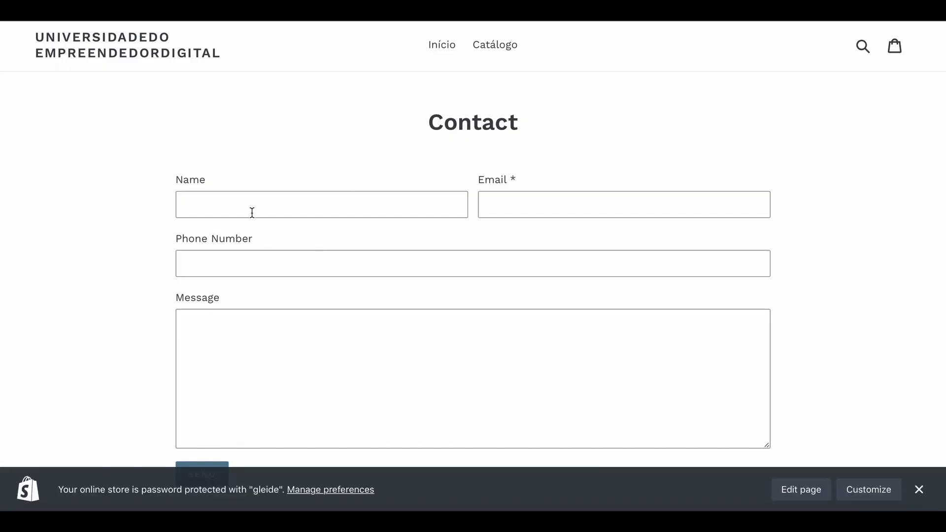
{"action": "scroll", "coordinate": [339, 384], "scroll_direction": "down", "scroll_amount": 3}
{"action": "scroll", "coordinate": [347, 387], "scroll_direction": "up", "scroll_amount": 3}
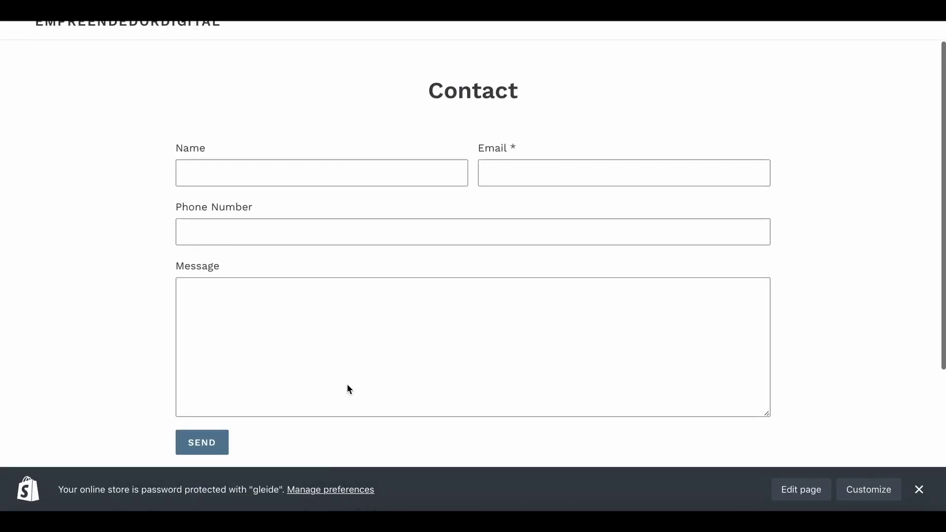
{"action": "scroll", "coordinate": [347, 384], "scroll_direction": "up", "scroll_amount": 1}
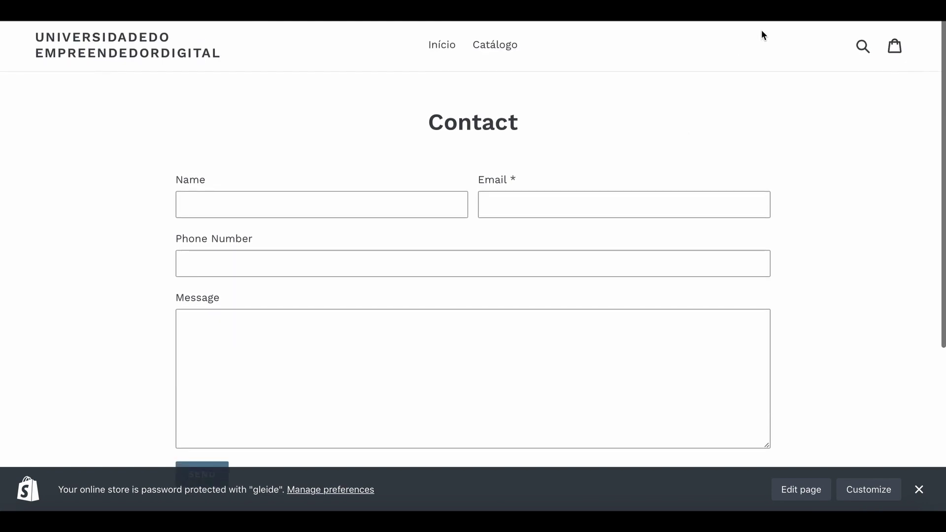
{"action": "key", "text": "super+w"}
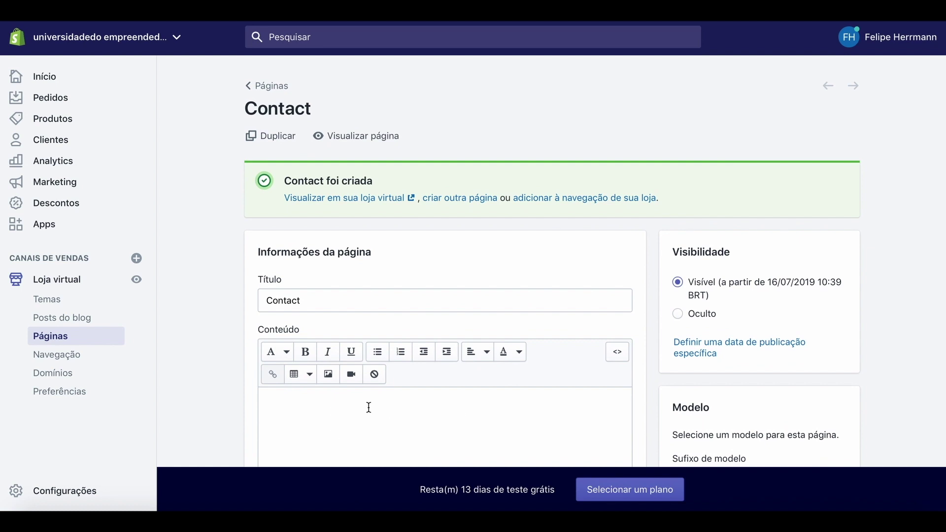
Insert the piggy-bank photo into the Contact page content and save the page.
{"action": "left_click", "coordinate": [328, 375]}
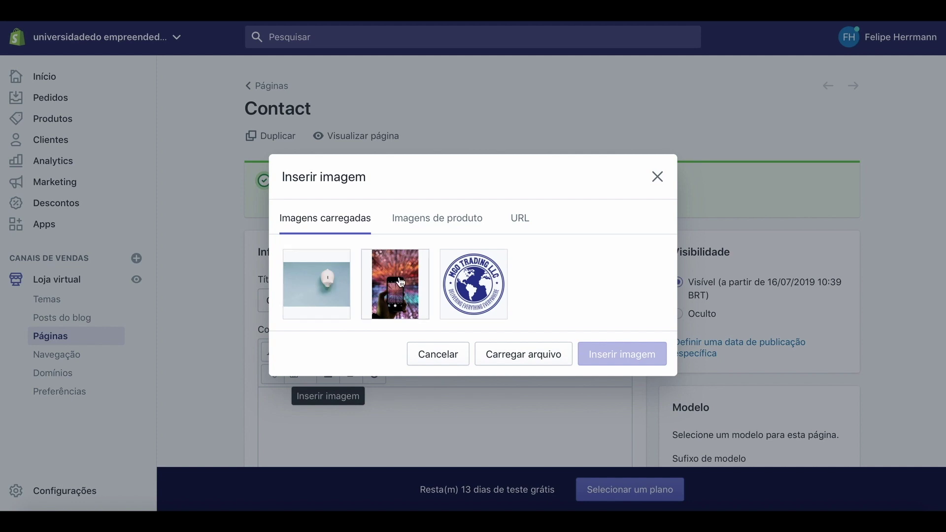
{"action": "left_click", "coordinate": [309, 282]}
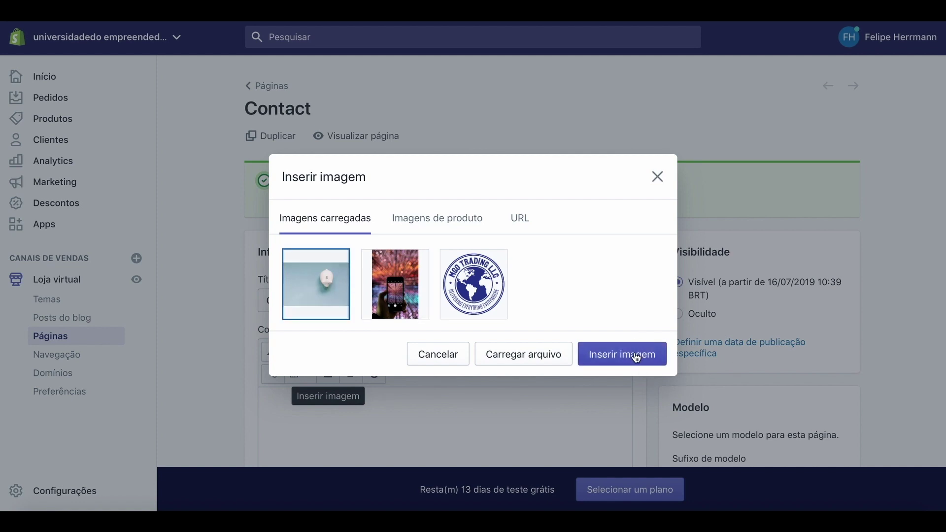
{"action": "left_click", "coordinate": [637, 358]}
{"action": "scroll", "coordinate": [635, 306], "scroll_direction": "down", "scroll_amount": 4}
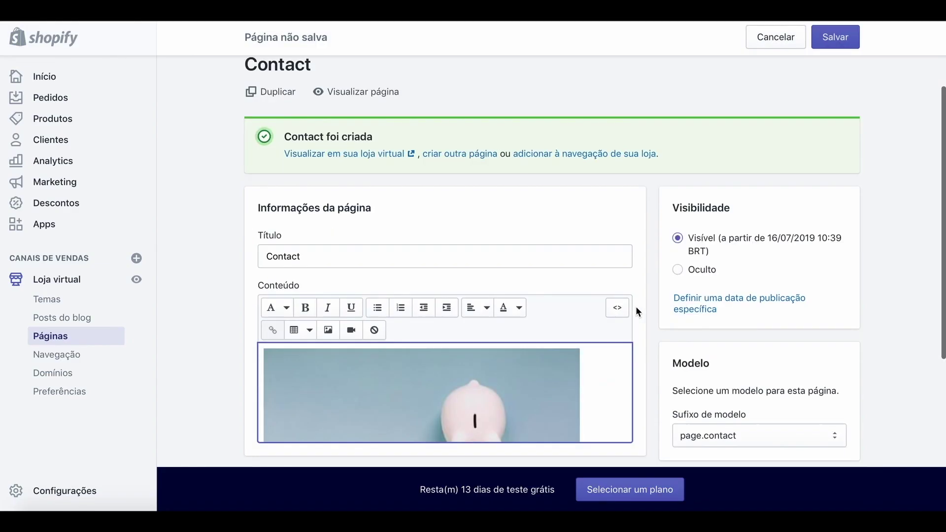
{"action": "scroll", "coordinate": [713, 223], "scroll_direction": "up", "scroll_amount": 3}
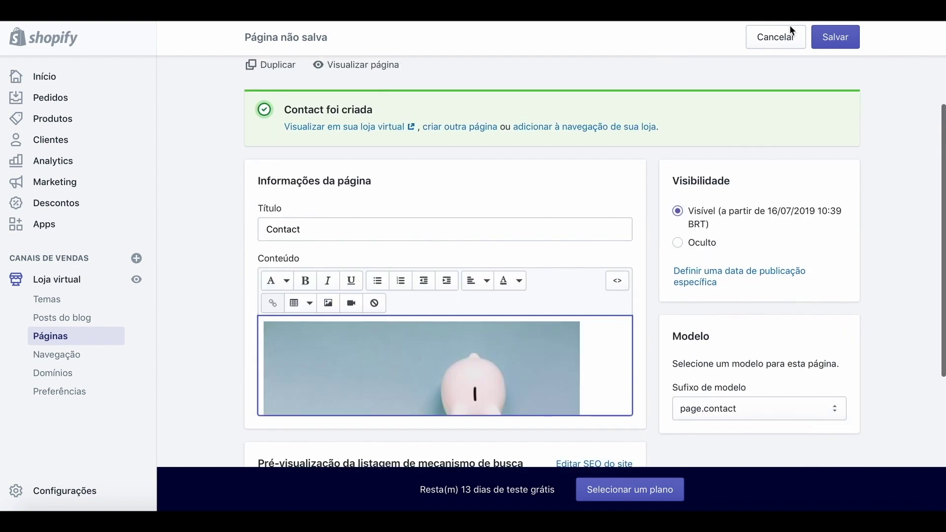
{"action": "left_click", "coordinate": [838, 36]}
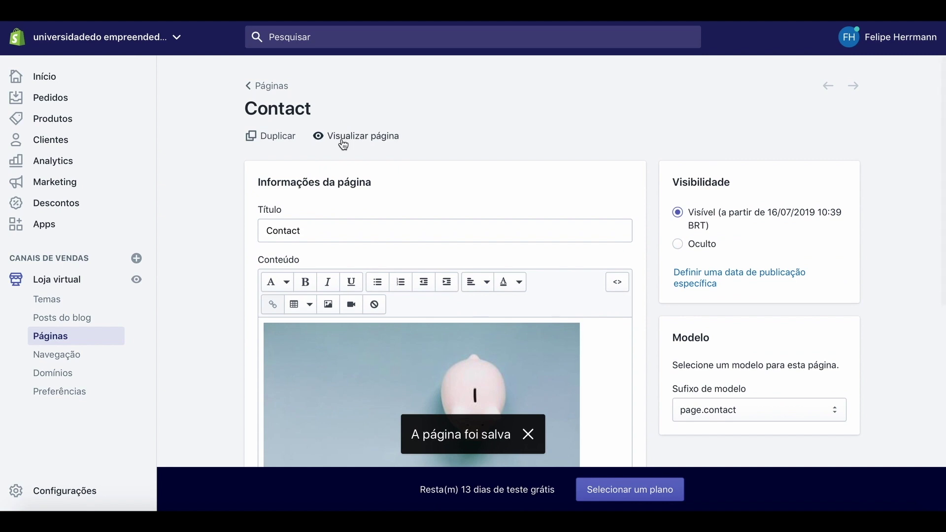
Preview the updated Contact page to confirm the image sits above the contact form.
{"action": "left_click", "coordinate": [343, 140]}
{"action": "scroll", "coordinate": [582, 229], "scroll_direction": "down", "scroll_amount": 5}
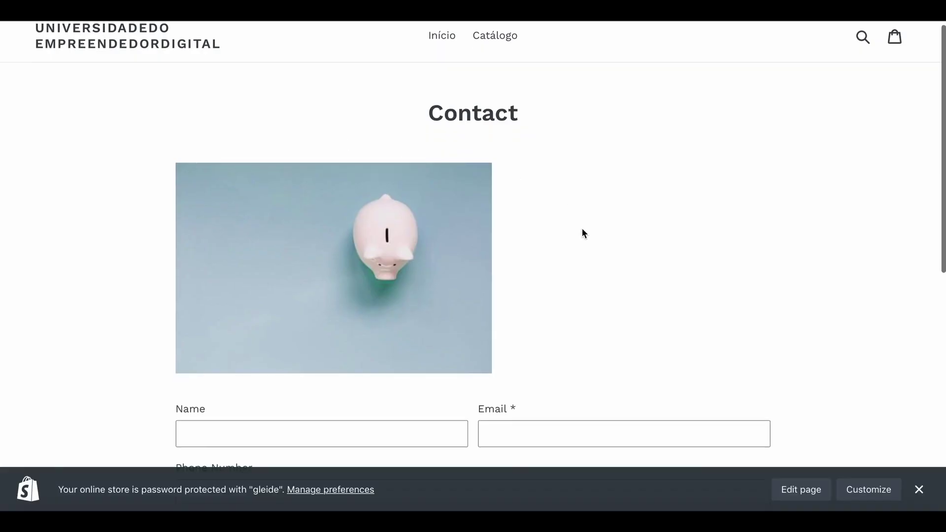
{"action": "scroll", "coordinate": [583, 229], "scroll_direction": "up", "scroll_amount": 5}
{"action": "scroll", "coordinate": [581, 227], "scroll_direction": "down", "scroll_amount": 5}
{"action": "scroll", "coordinate": [581, 228], "scroll_direction": "up", "scroll_amount": 5}
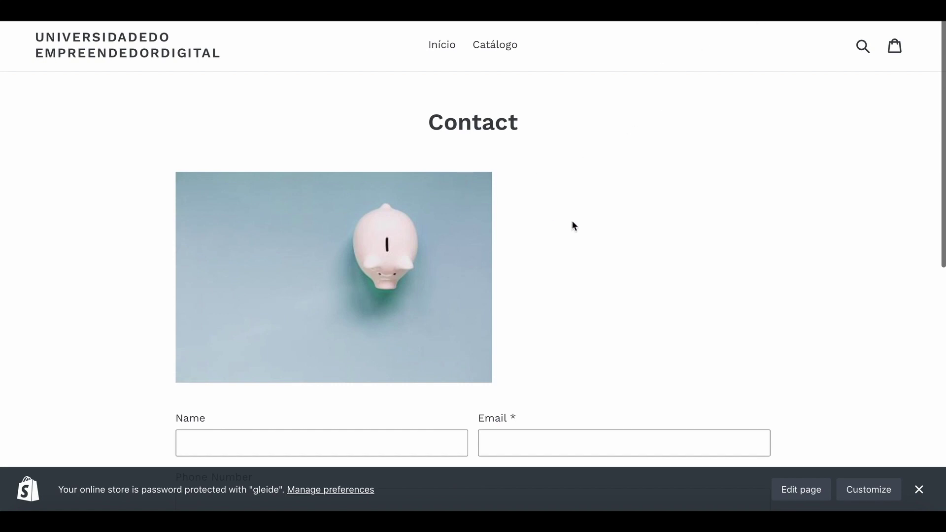
{"action": "scroll", "coordinate": [568, 274], "scroll_direction": "down", "scroll_amount": 5}
{"action": "scroll", "coordinate": [455, 256], "scroll_direction": "up", "scroll_amount": 4}
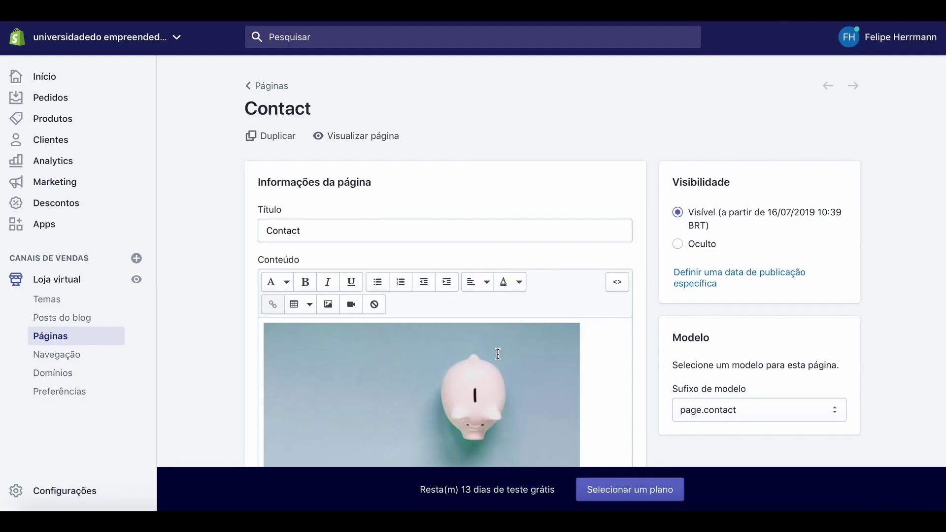
{"action": "scroll", "coordinate": [597, 367], "scroll_direction": "down", "scroll_amount": 2}
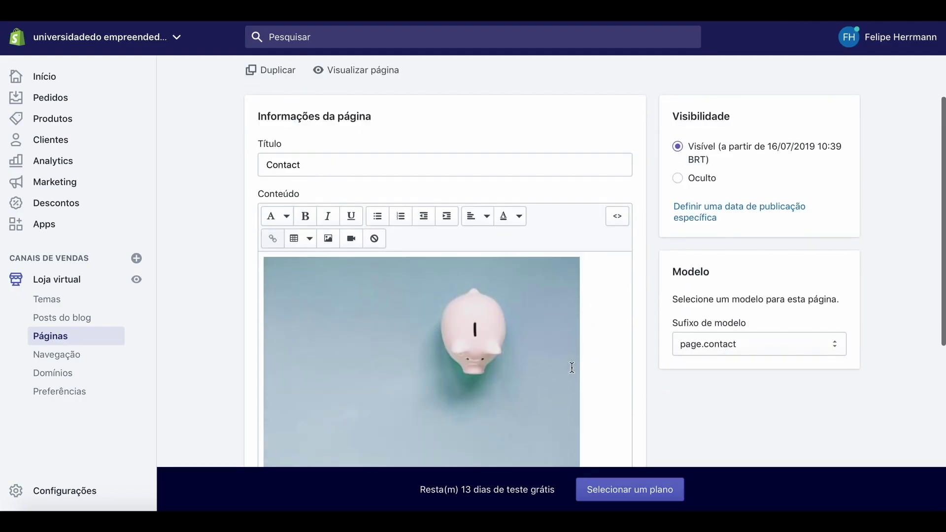
Resize the piggy-bank image to about 353 × 235, save, and go back to Páginas.
{"action": "left_click", "coordinate": [570, 368]}
{"action": "left_click_drag", "start_coordinate": [580, 418], "coordinate": [374, 281]}
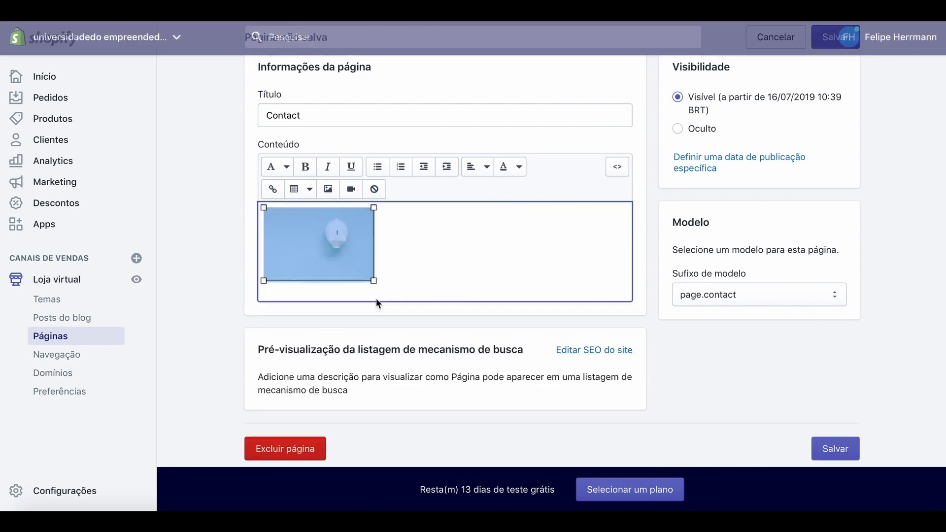
{"action": "left_click_drag", "start_coordinate": [321, 253], "coordinate": [463, 249]}
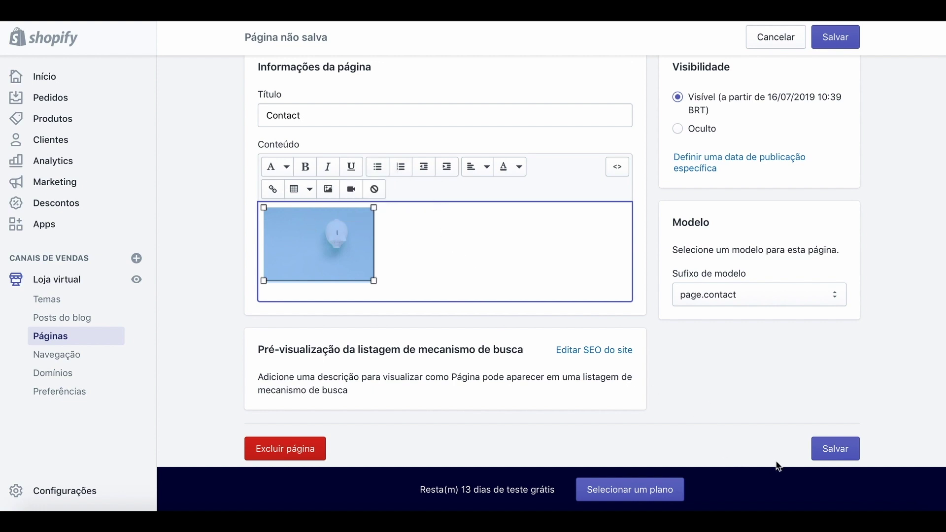
{"action": "left_click", "coordinate": [831, 448]}
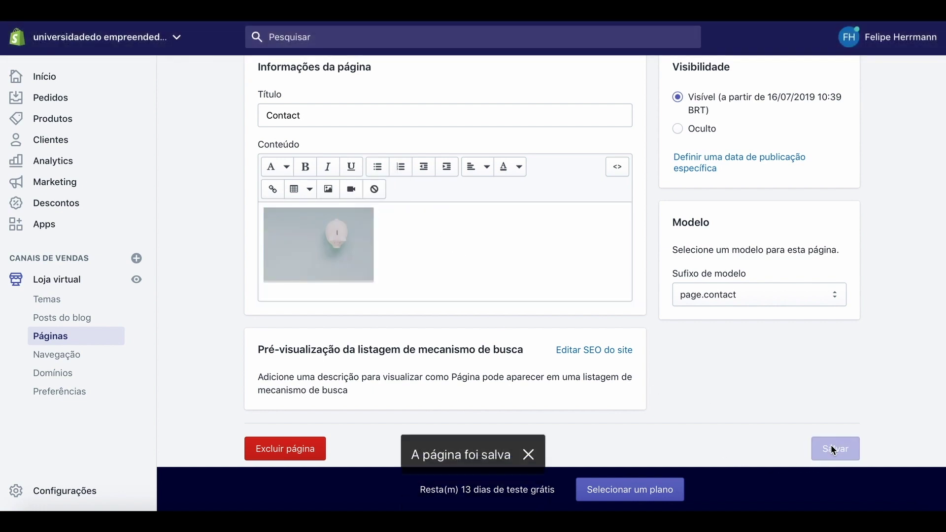
{"action": "scroll", "coordinate": [627, 281], "scroll_direction": "up", "scroll_amount": 3}
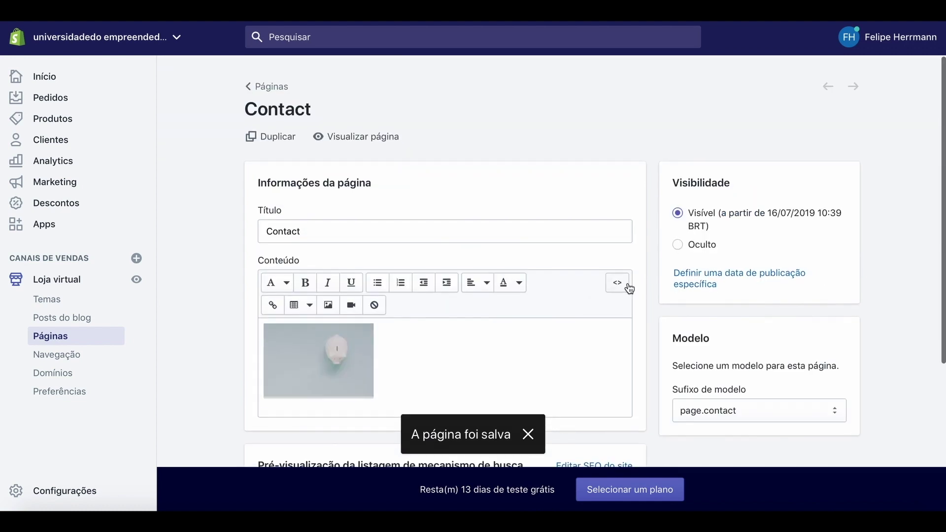
{"action": "left_click", "coordinate": [274, 88]}
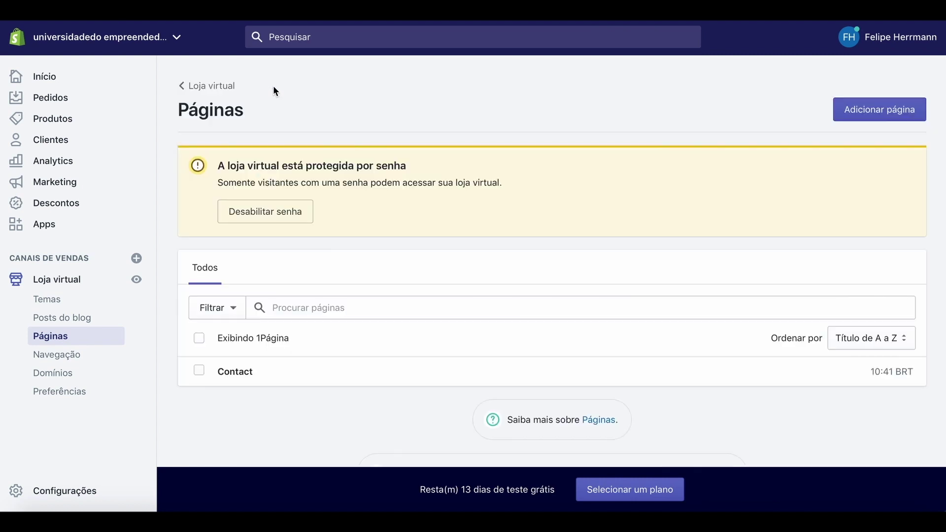
Start a new page titled 'About Us', keeping the default page template.
{"action": "left_click", "coordinate": [882, 111]}
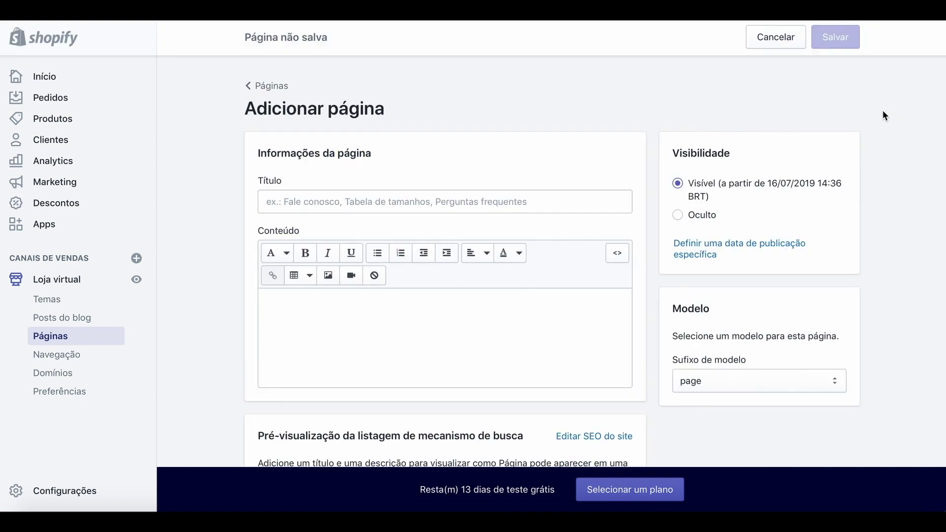
{"action": "left_click", "coordinate": [362, 201]}
{"action": "type", "text": "A"}
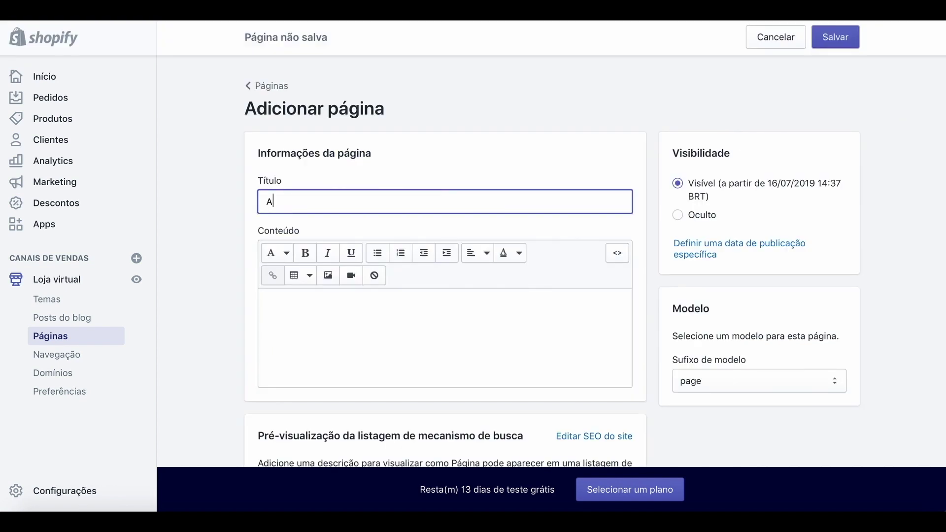
{"action": "type", "text": "bout Us"}
{"action": "left_click", "coordinate": [324, 302]}
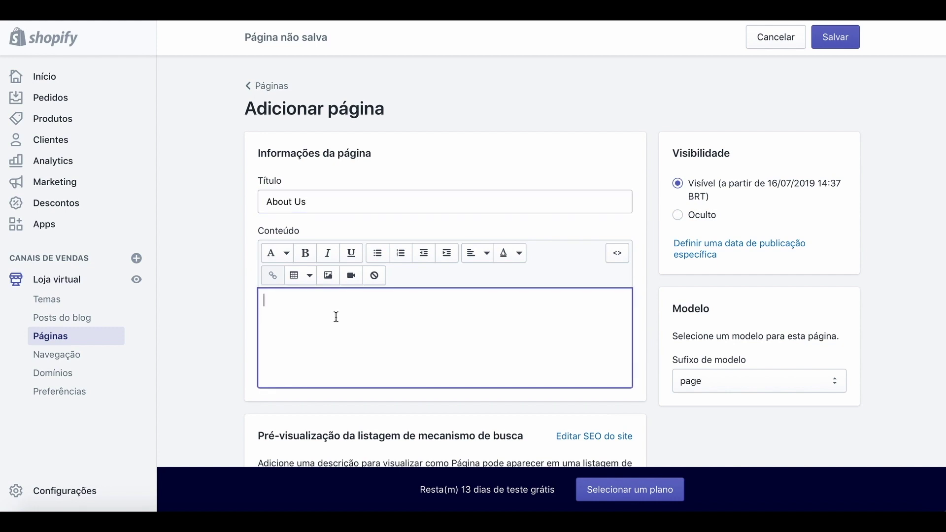
{"action": "left_click", "coordinate": [832, 381]}
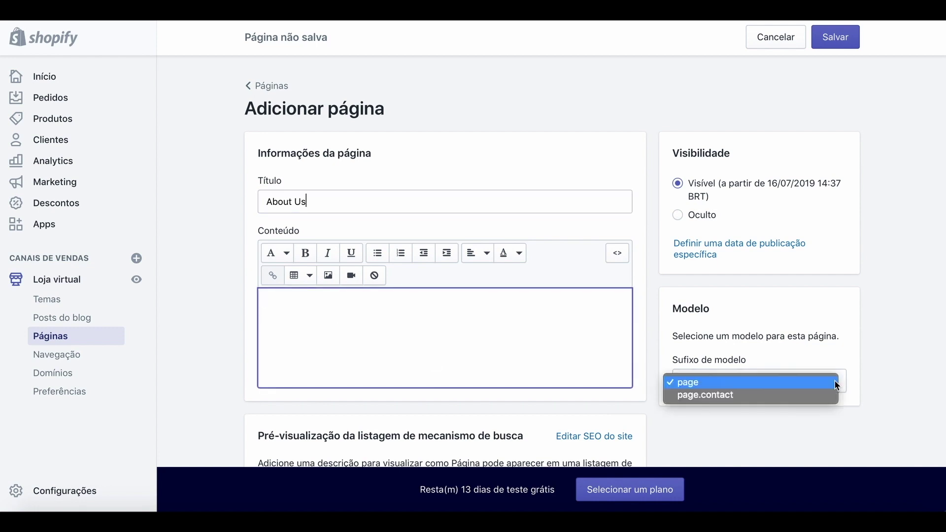
{"action": "left_click", "coordinate": [511, 356]}
Write 'Company established in 2001' and 'We are specialized in selling electronics and cell phones.'.
{"action": "left_click", "coordinate": [473, 319]}
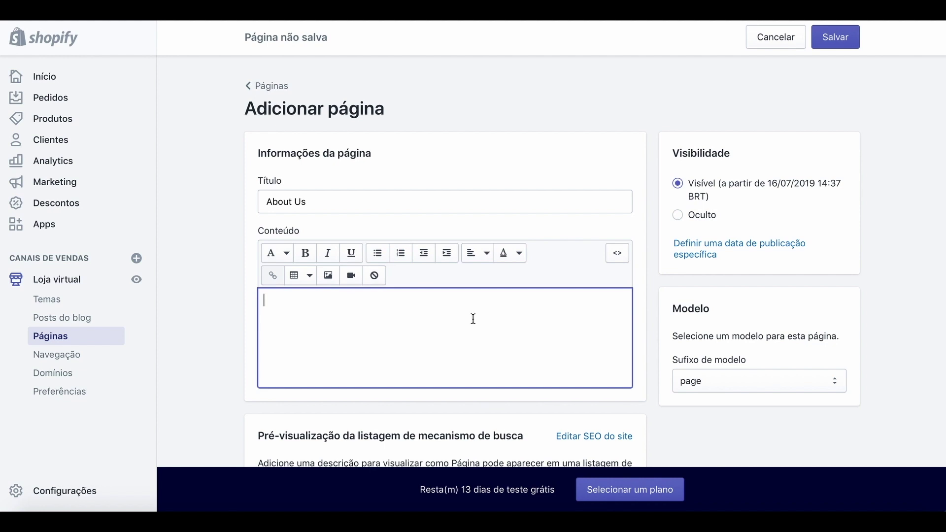
{"action": "type", "text": "Comp"}
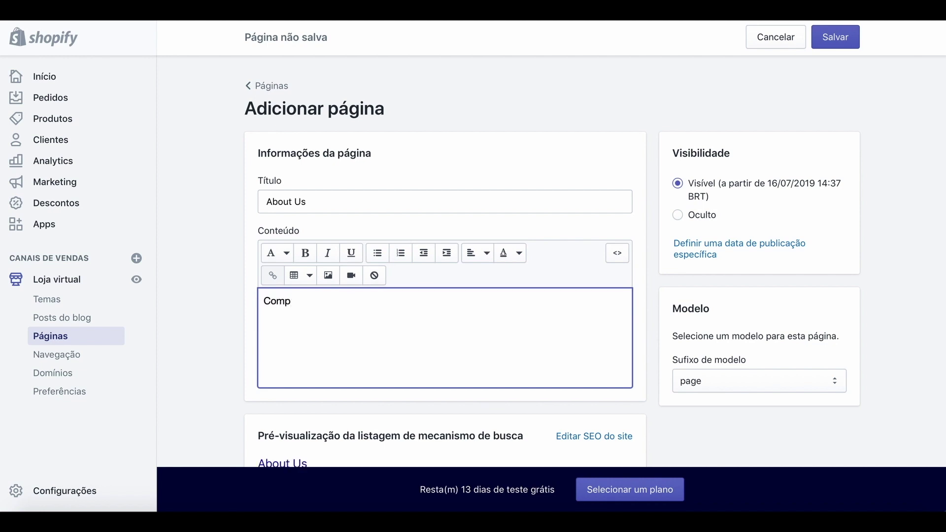
{"action": "type", "text": "any establis"}
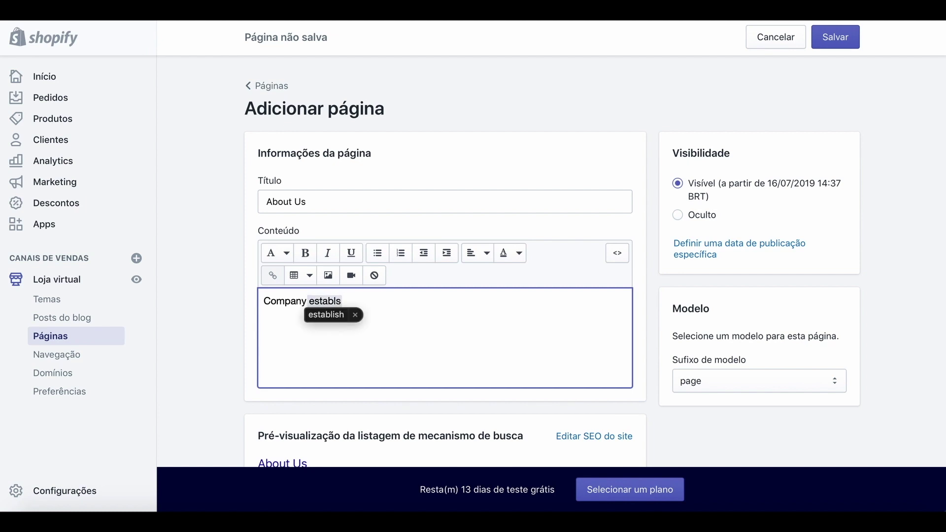
{"action": "type", "text": "hed "}
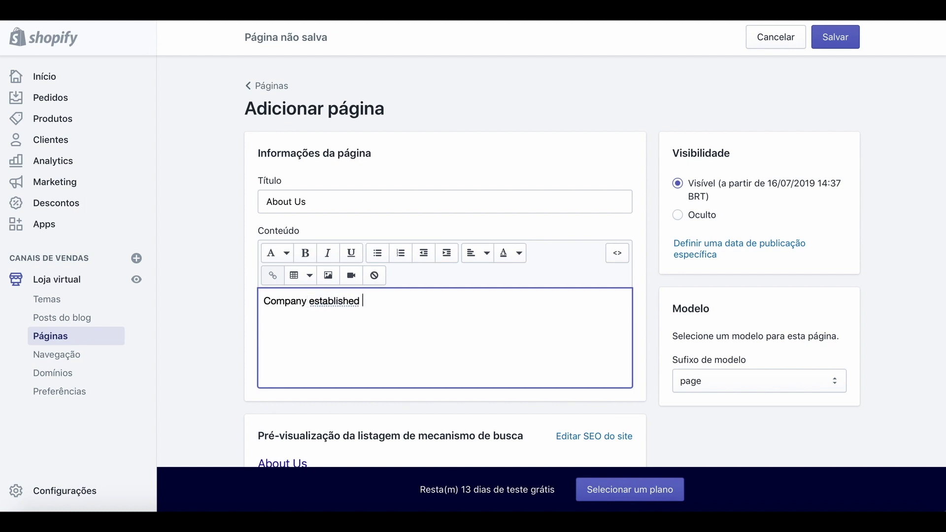
{"action": "type", "text": "in 2001 "}
{"action": "type", "text": "We are e"}
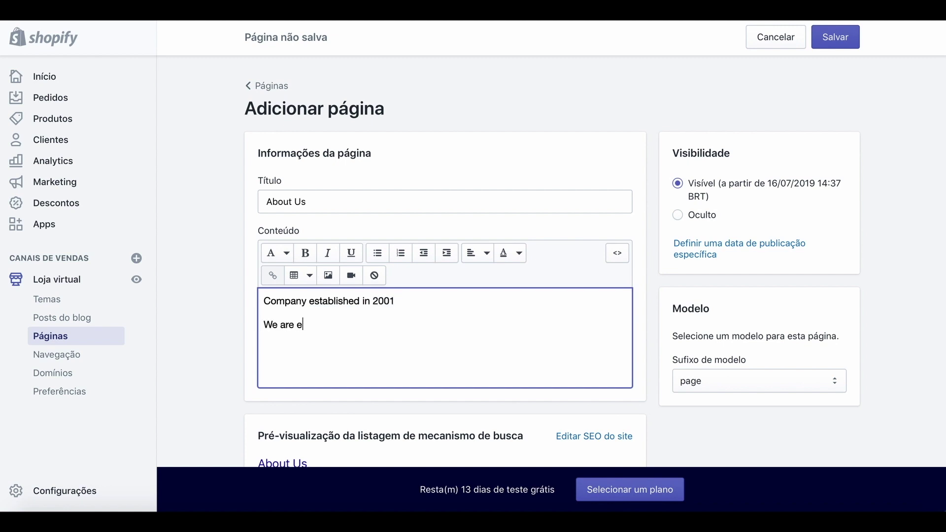
{"action": "key", "text": "BackSpace"}
{"action": "type", "text": "specialized in selling"}
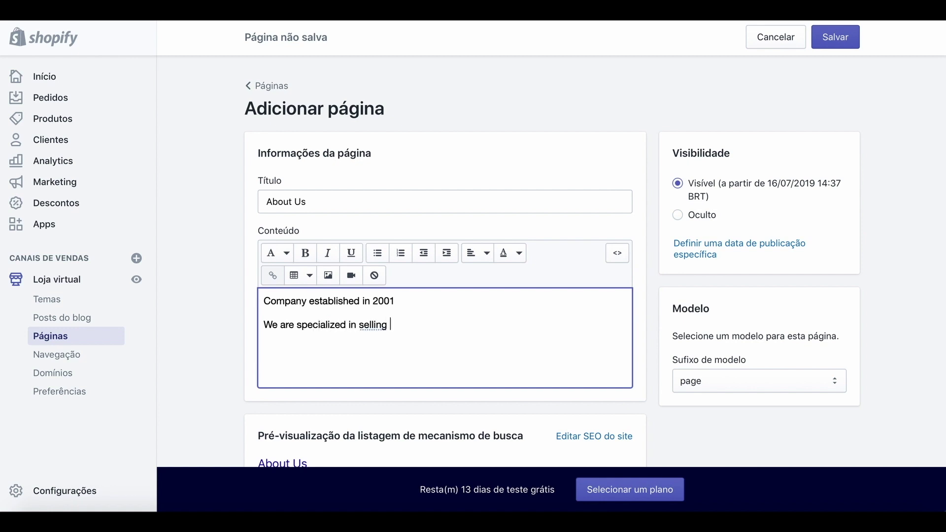
{"action": "type", "text": " electronics and cell phones."}
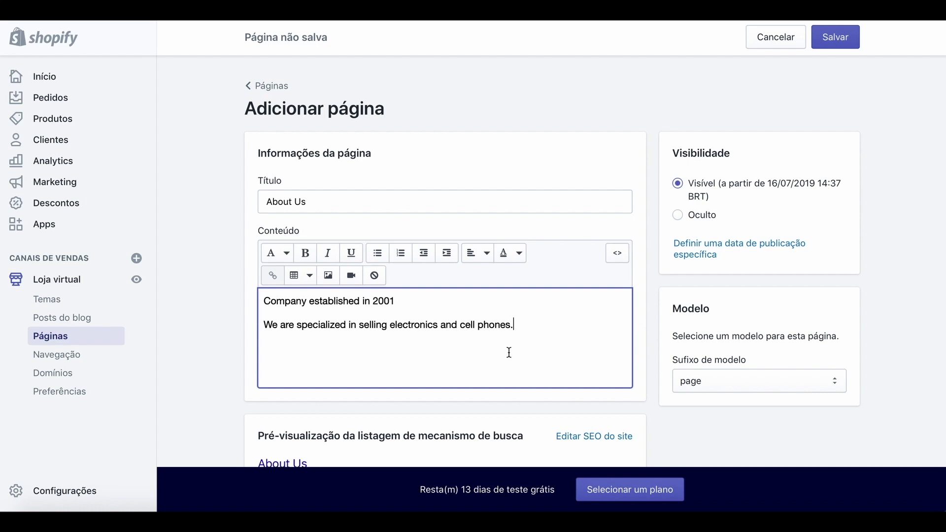
{"action": "scroll", "coordinate": [436, 342], "scroll_direction": "down", "scroll_amount": 1}
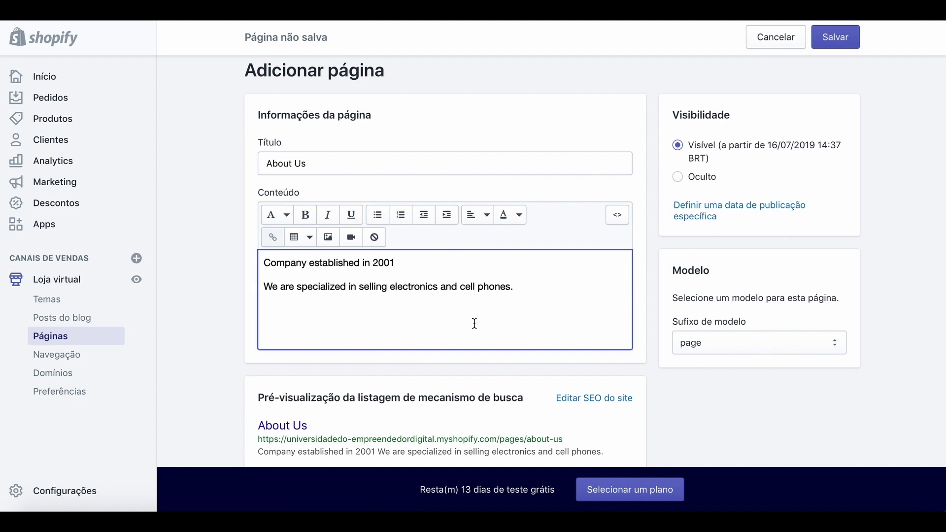
{"action": "scroll", "coordinate": [532, 291], "scroll_direction": "up", "scroll_amount": 1}
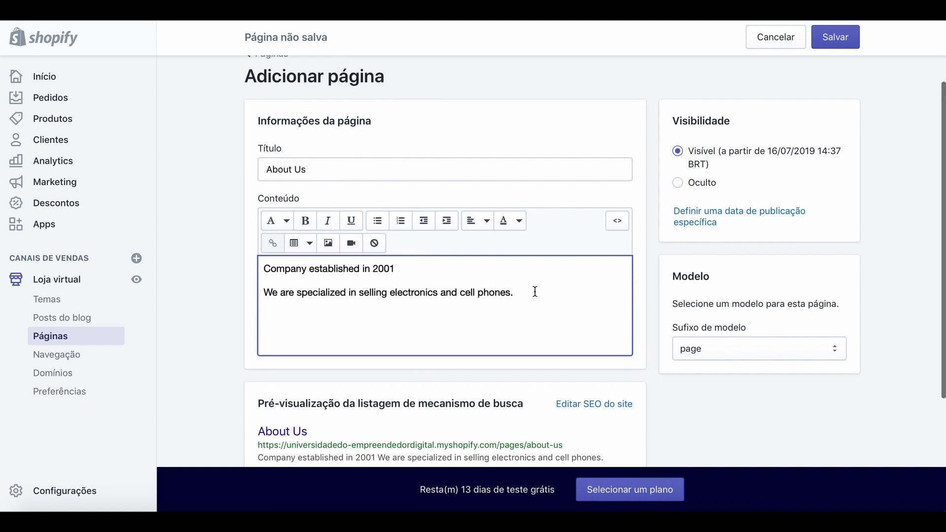
Save the About Us page and preview it on the storefront.
{"action": "left_click", "coordinate": [831, 44]}
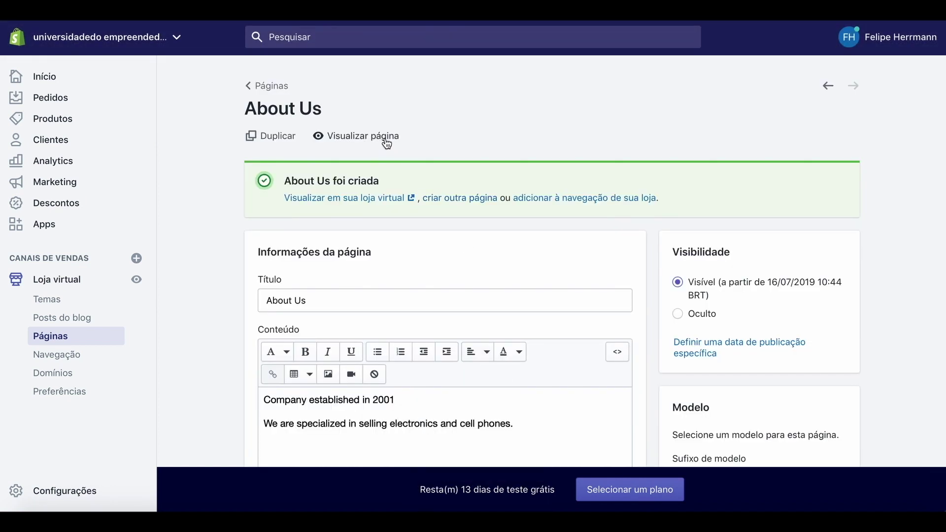
{"action": "left_click", "coordinate": [387, 141]}
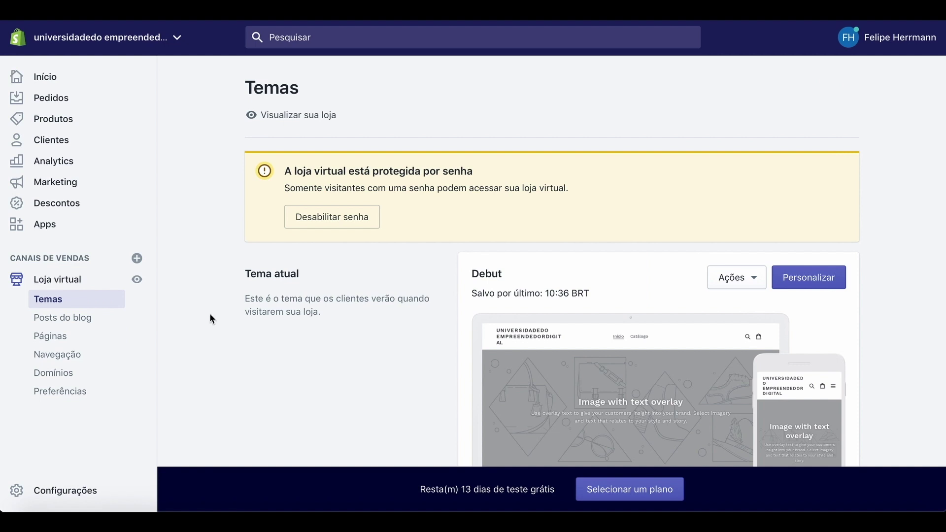
Preview the live storefront home page, then open the Navegação menus list in the admin.
{"action": "left_click", "coordinate": [136, 282]}
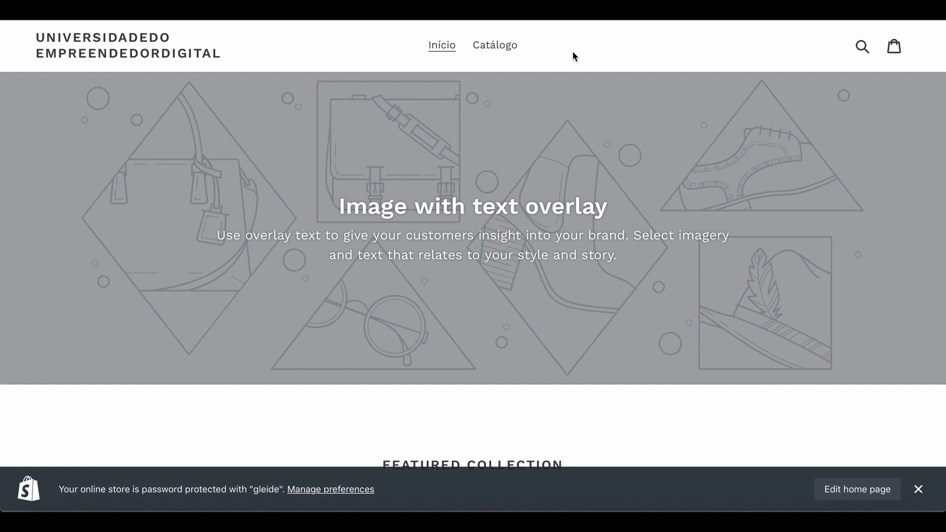
{"action": "left_click", "coordinate": [541, 17]}
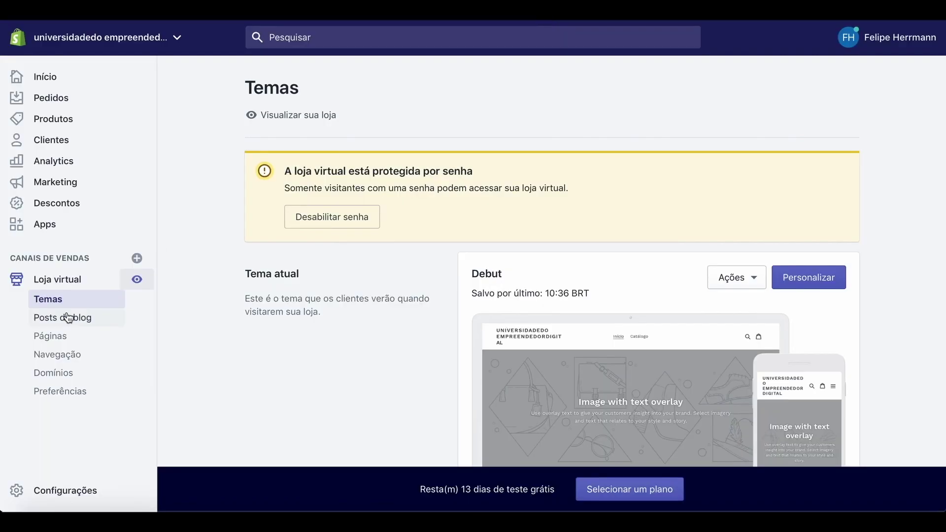
{"action": "left_click", "coordinate": [57, 356]}
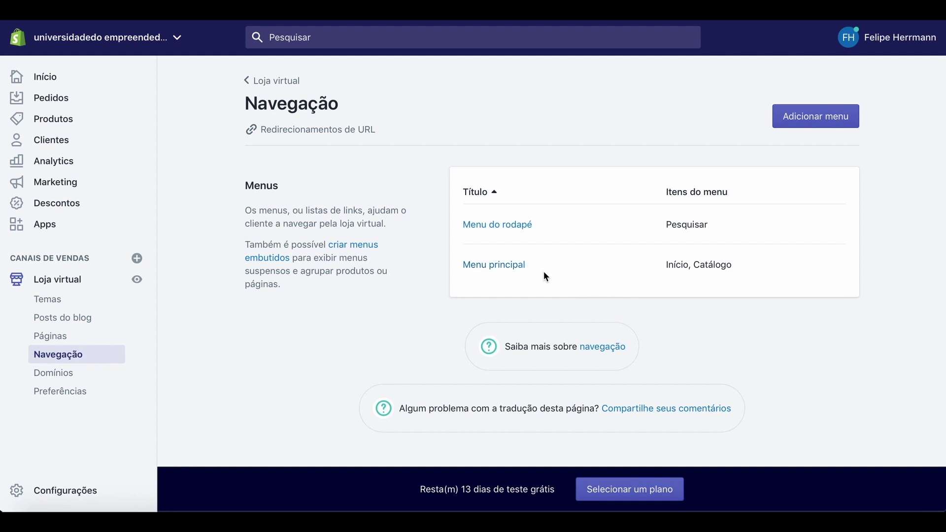
Add a 'Contact' item linked to Páginas > Contact to Menu principal.
{"action": "left_click", "coordinate": [505, 269]}
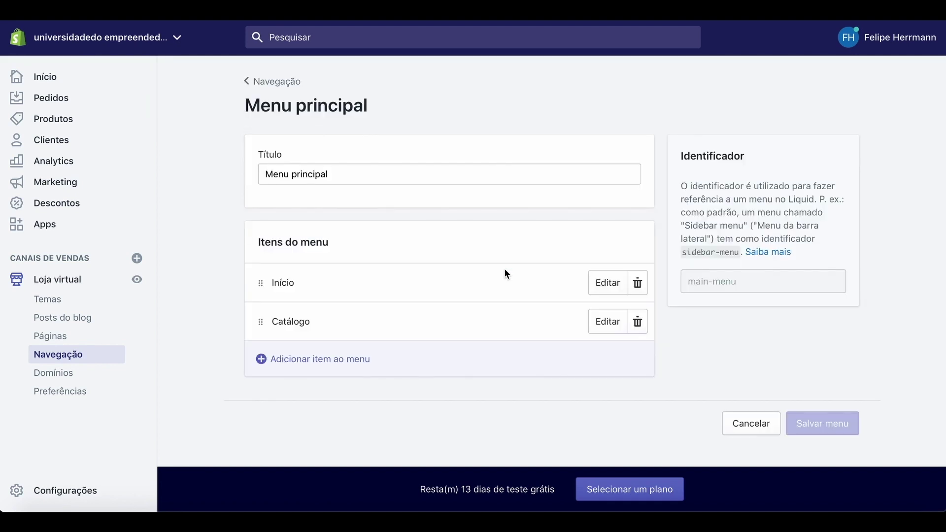
{"action": "left_click", "coordinate": [320, 367]}
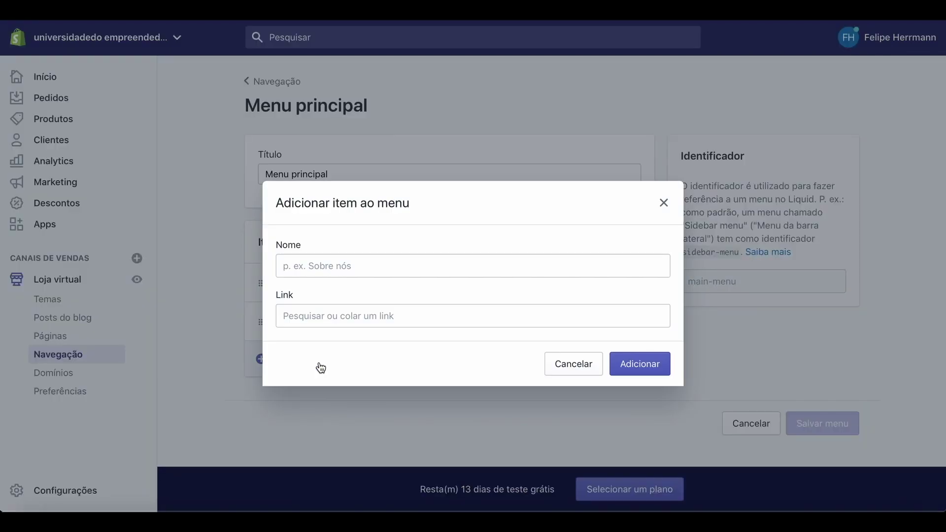
{"action": "left_click", "coordinate": [321, 272]}
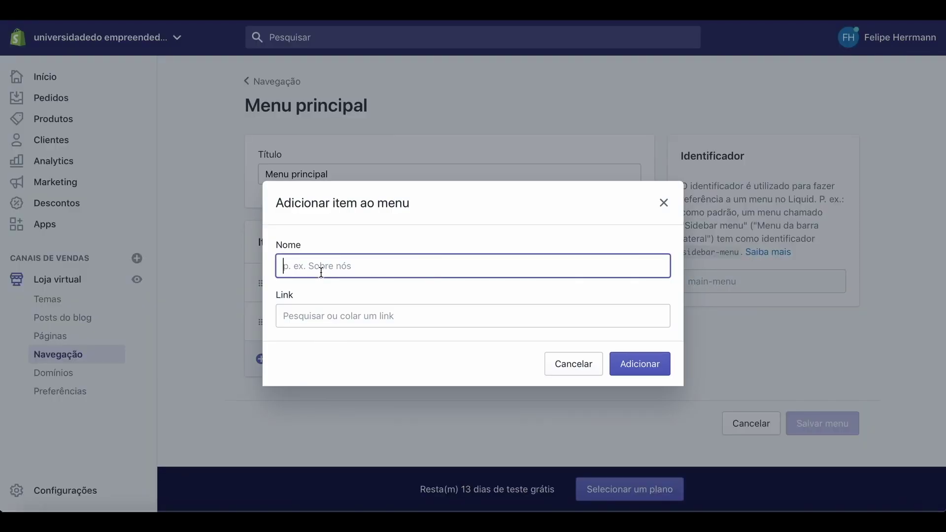
{"action": "type", "text": "Contact"}
{"action": "left_click", "coordinate": [372, 316]}
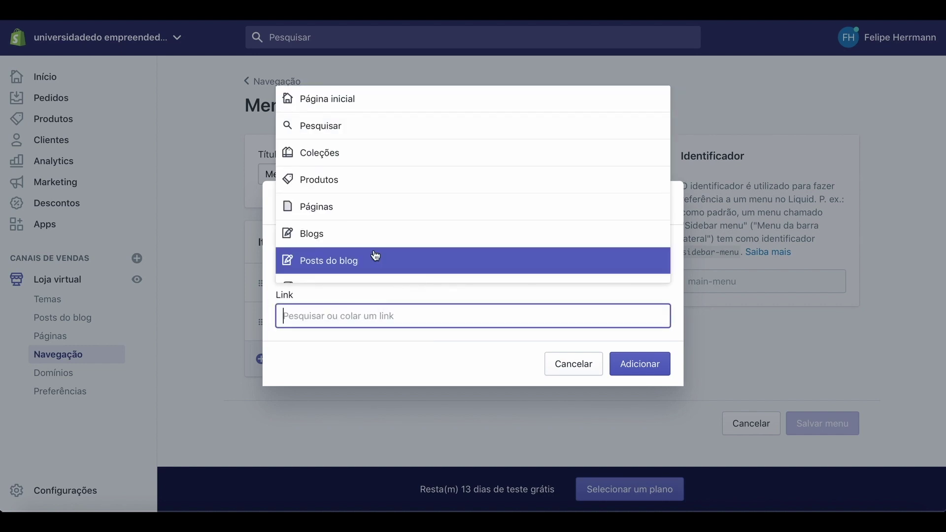
{"action": "left_click", "coordinate": [320, 210]}
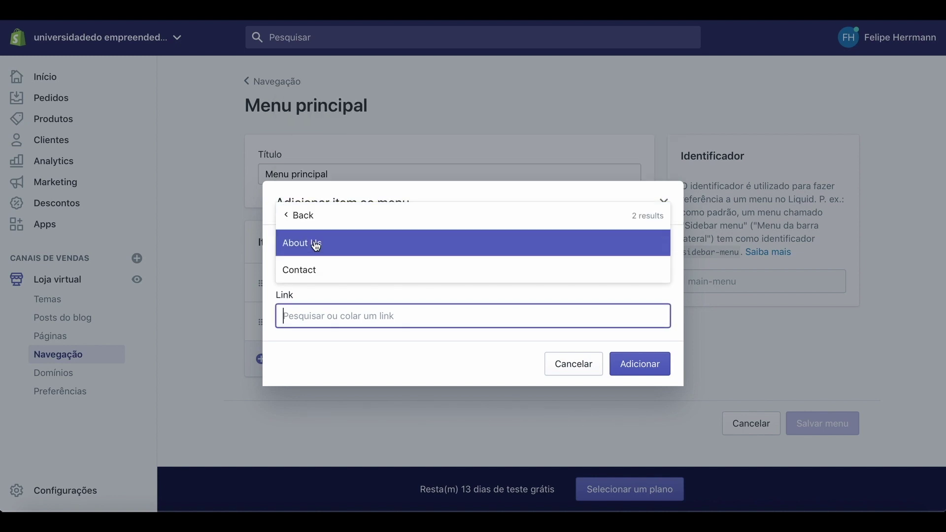
{"action": "left_click", "coordinate": [306, 275]}
{"action": "left_click", "coordinate": [640, 370]}
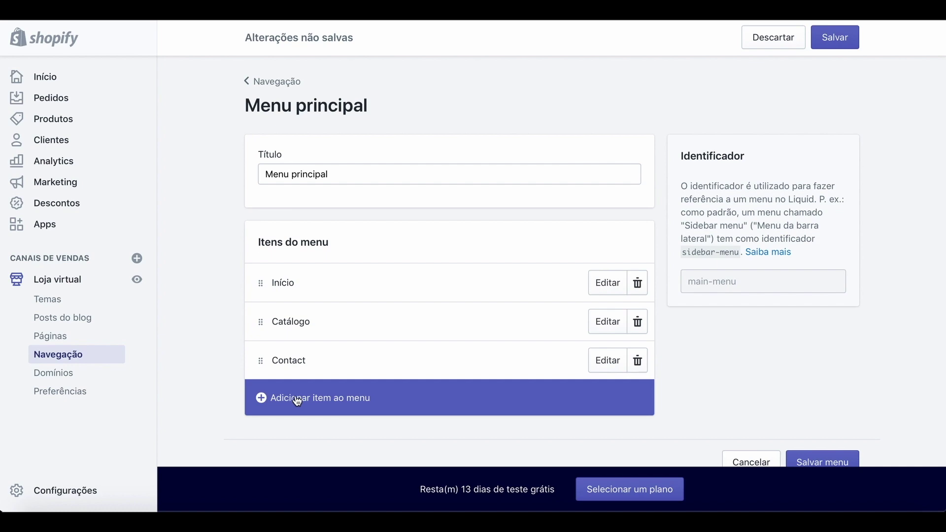
Add an 'About Us' item linked to Páginas > About Us, then save Menu principal.
{"action": "left_click", "coordinate": [299, 400]}
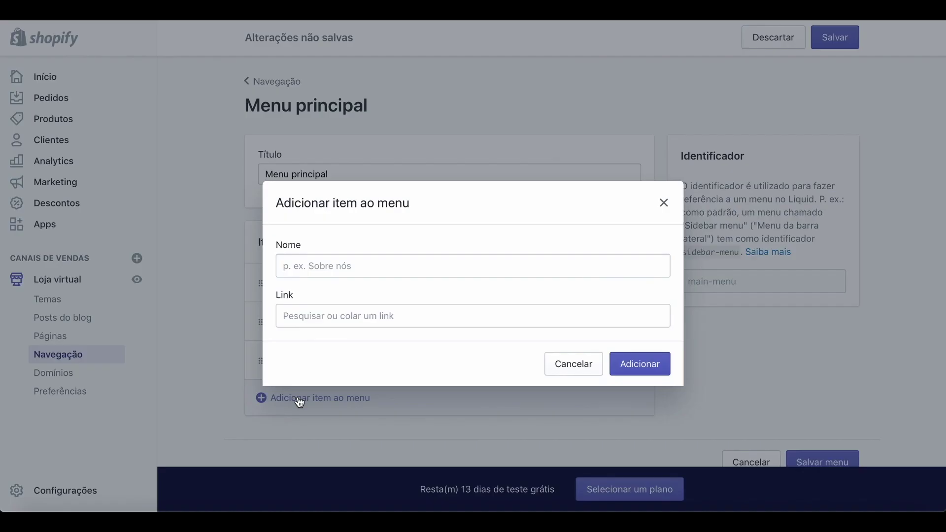
{"action": "left_click", "coordinate": [345, 264]}
{"action": "type", "text": "About Us"}
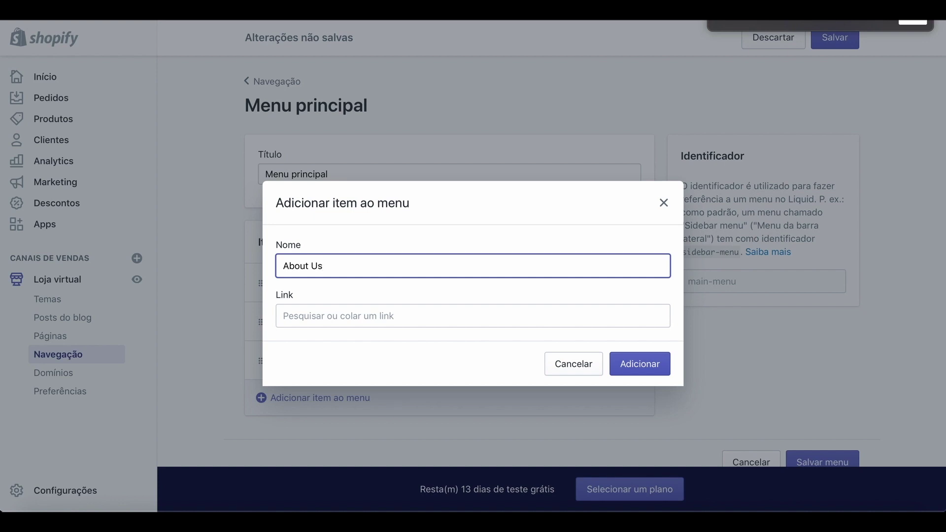
{"action": "left_click", "coordinate": [351, 321]}
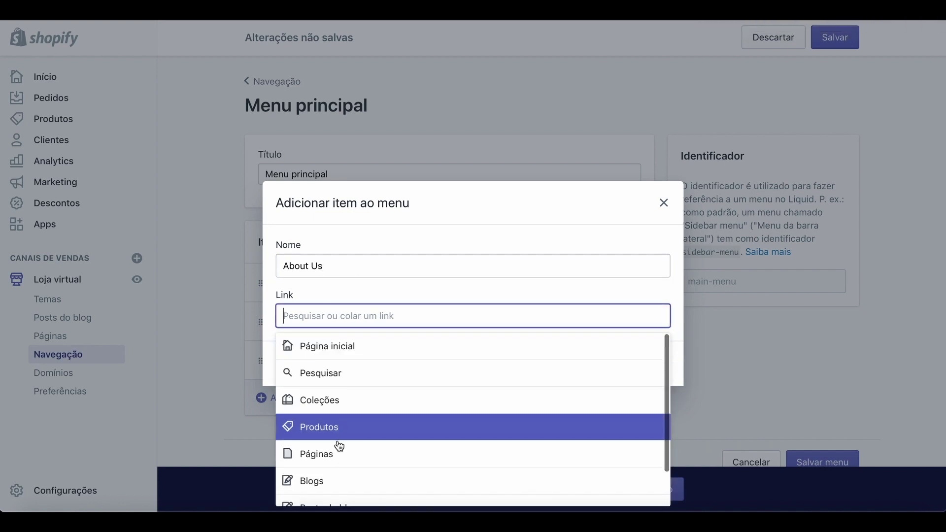
{"action": "left_click", "coordinate": [331, 453]}
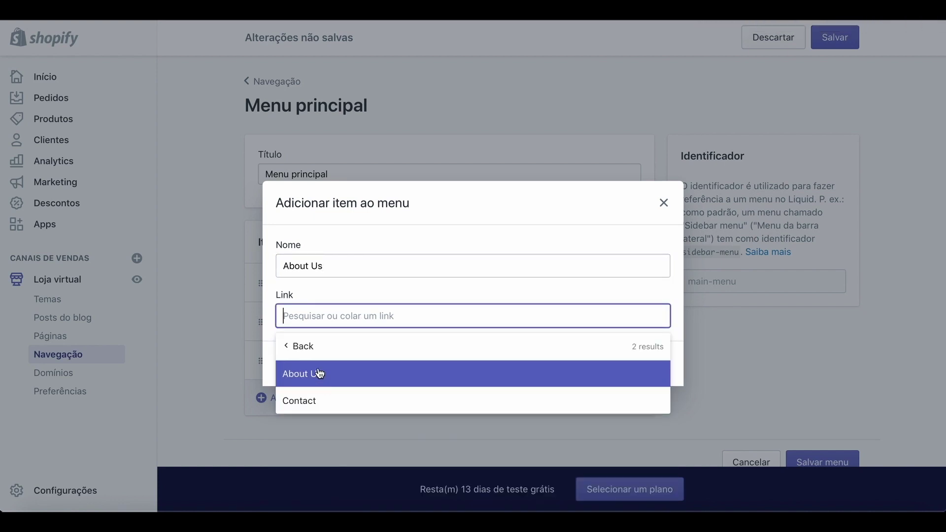
{"action": "left_click", "coordinate": [320, 373]}
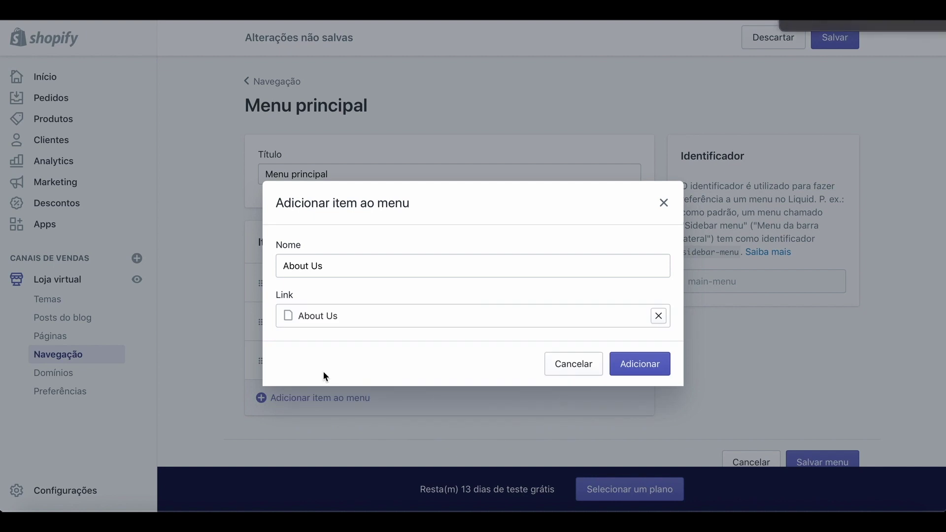
{"action": "left_click", "coordinate": [649, 366]}
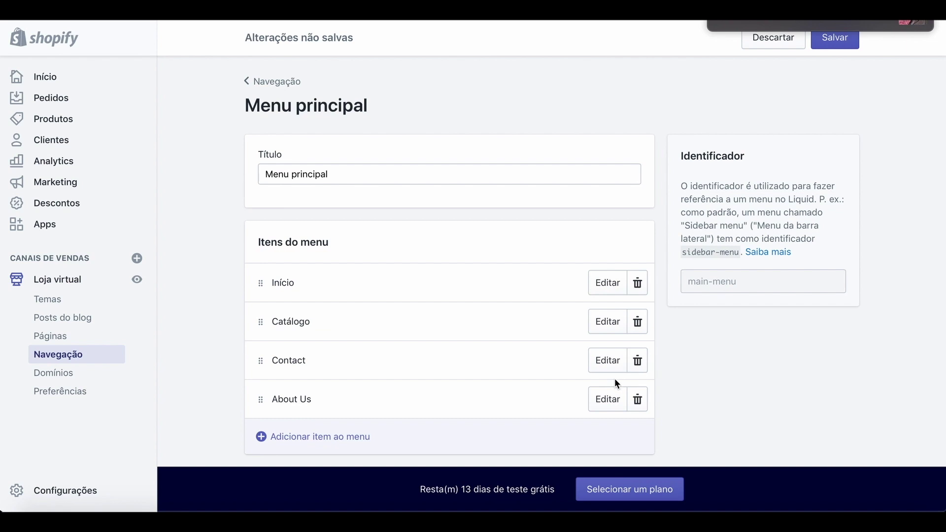
{"action": "scroll", "coordinate": [614, 378], "scroll_direction": "down", "scroll_amount": 3}
{"action": "left_click", "coordinate": [815, 431]}
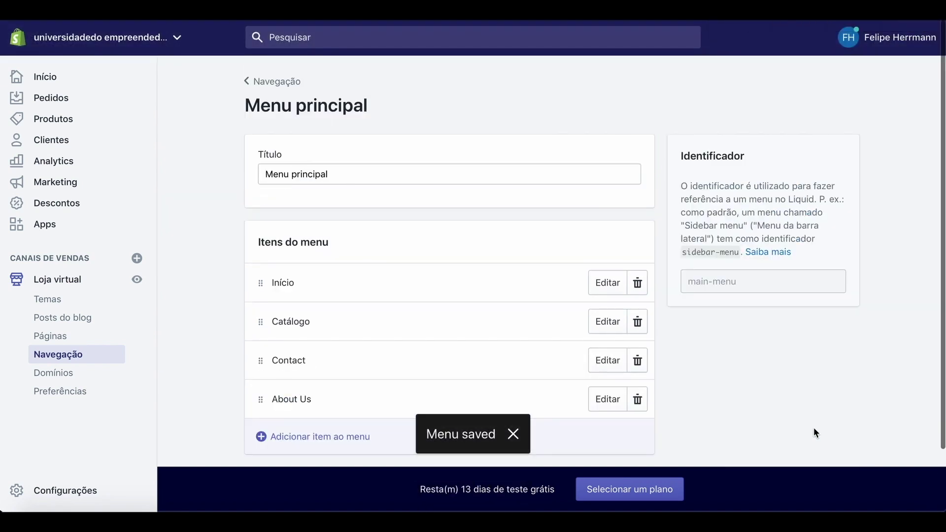
Test the storefront's new Contact and About Us header links.
{"action": "left_click", "coordinate": [138, 281]}
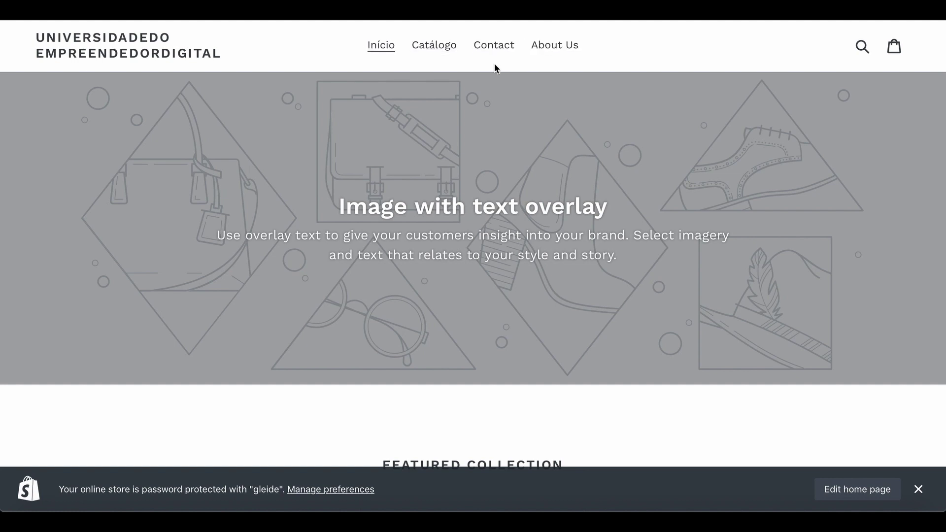
{"action": "left_click", "coordinate": [506, 46]}
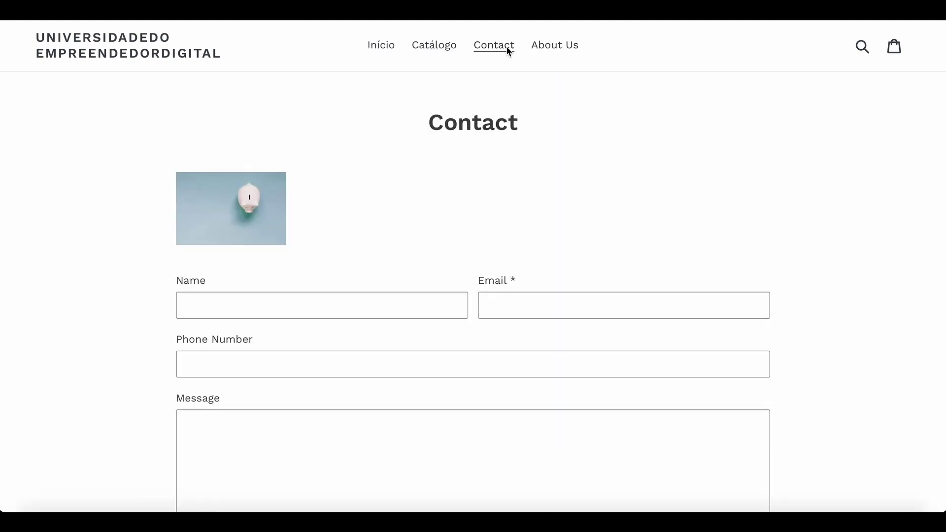
{"action": "scroll", "coordinate": [410, 264], "scroll_direction": "down", "scroll_amount": 4}
{"action": "scroll", "coordinate": [409, 263], "scroll_direction": "up", "scroll_amount": 3}
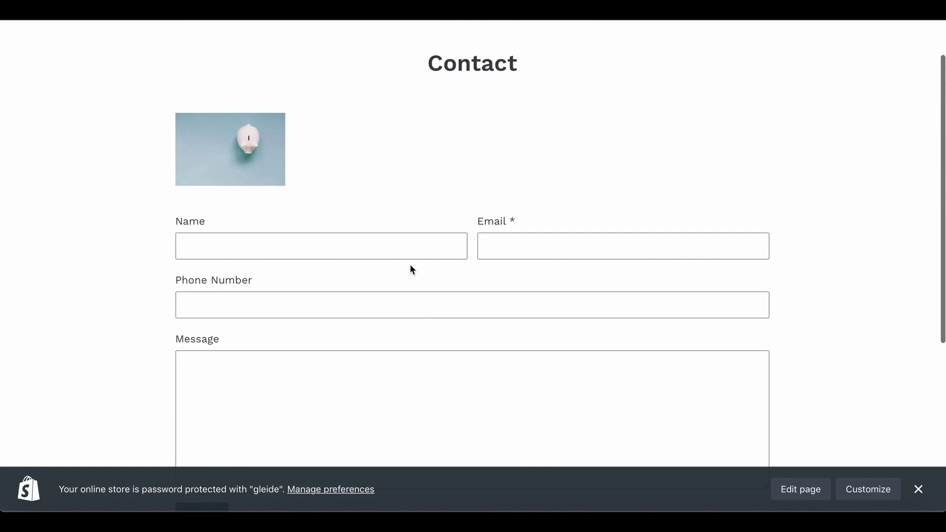
{"action": "scroll", "coordinate": [368, 158], "scroll_direction": "up", "scroll_amount": 1}
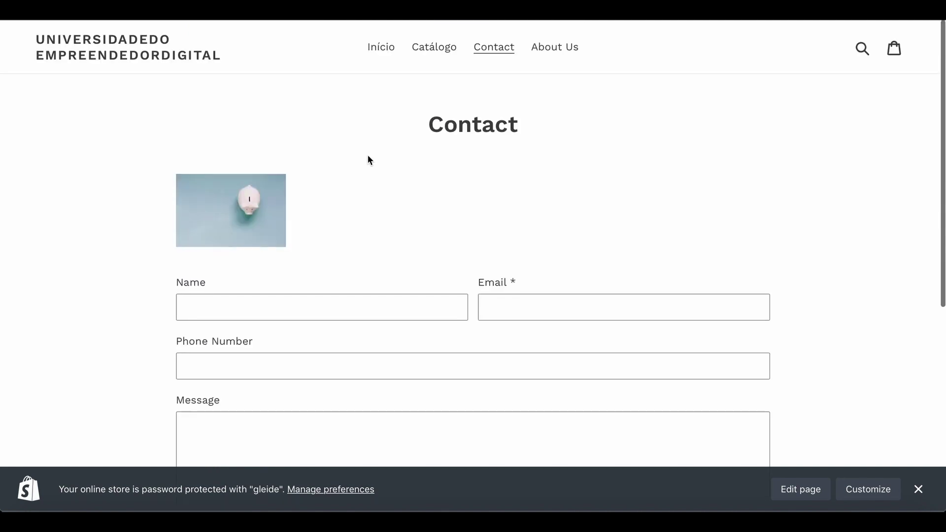
{"action": "left_click", "coordinate": [557, 48]}
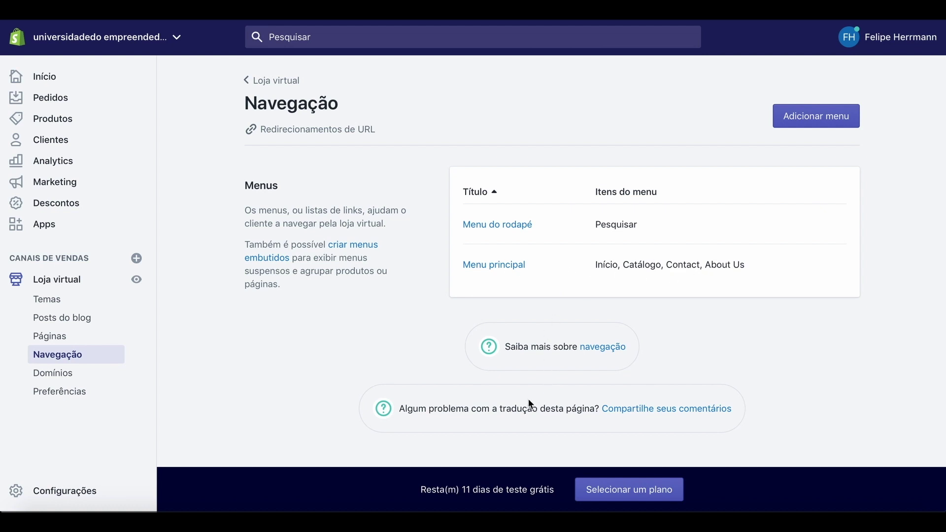
Add a 'Contact' item linked to Páginas > Contact to Menu do rodapé and save it.
{"action": "left_click", "coordinate": [497, 225]}
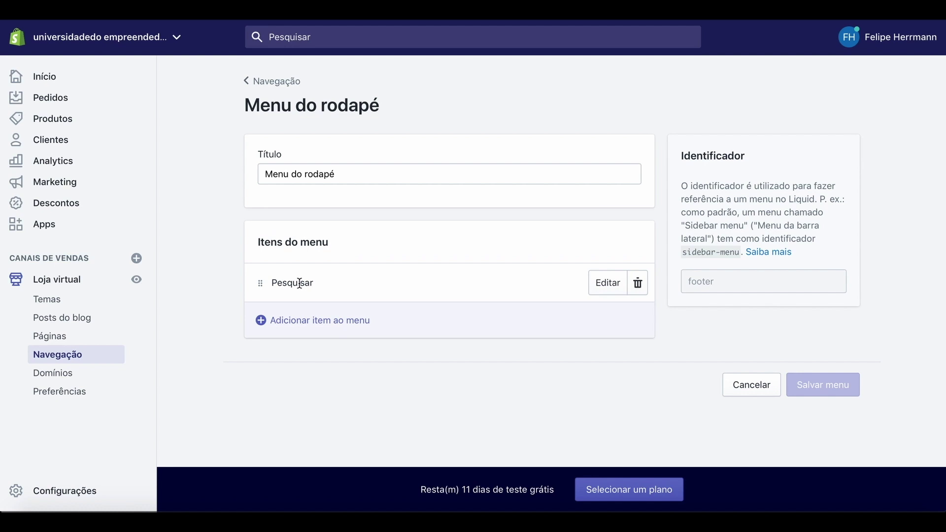
{"action": "left_click", "coordinate": [298, 326]}
{"action": "left_click", "coordinate": [328, 271]}
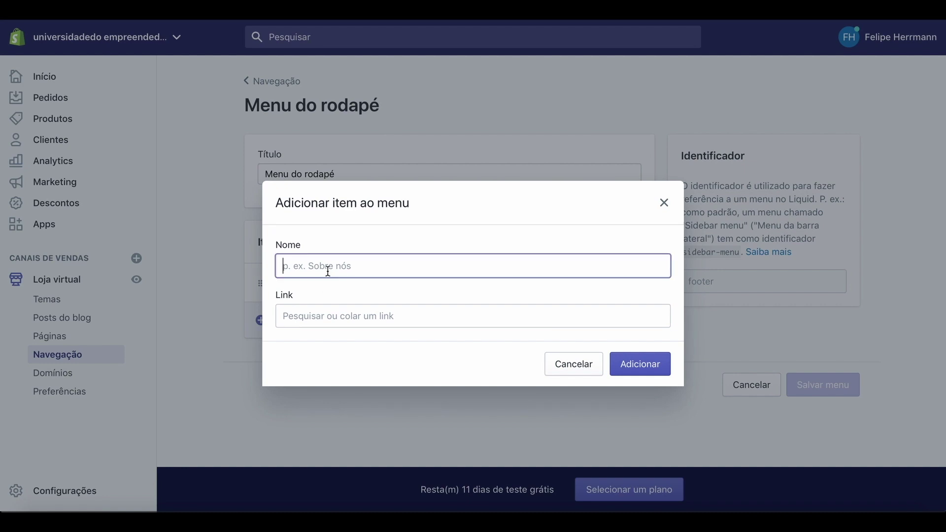
{"action": "type", "text": "Co"}
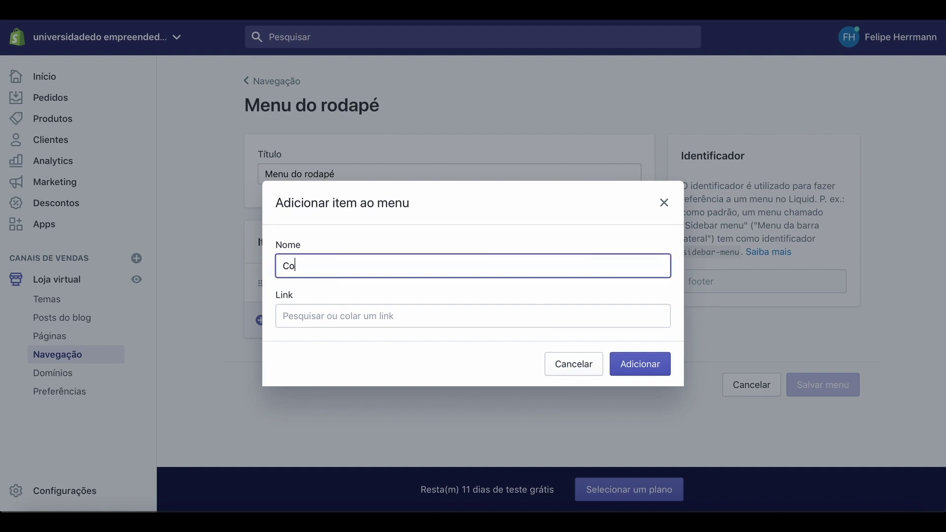
{"action": "type", "text": "ntact"}
{"action": "left_click", "coordinate": [331, 317]}
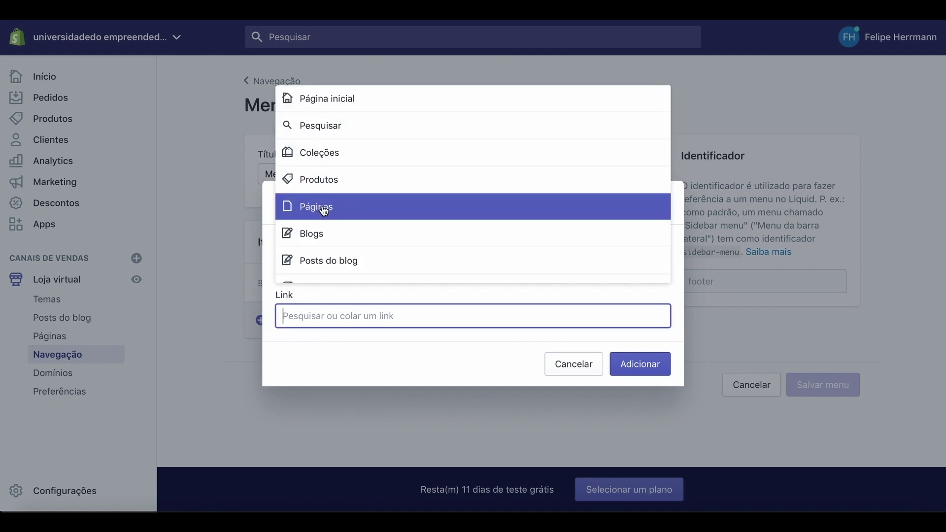
{"action": "left_click", "coordinate": [324, 209]}
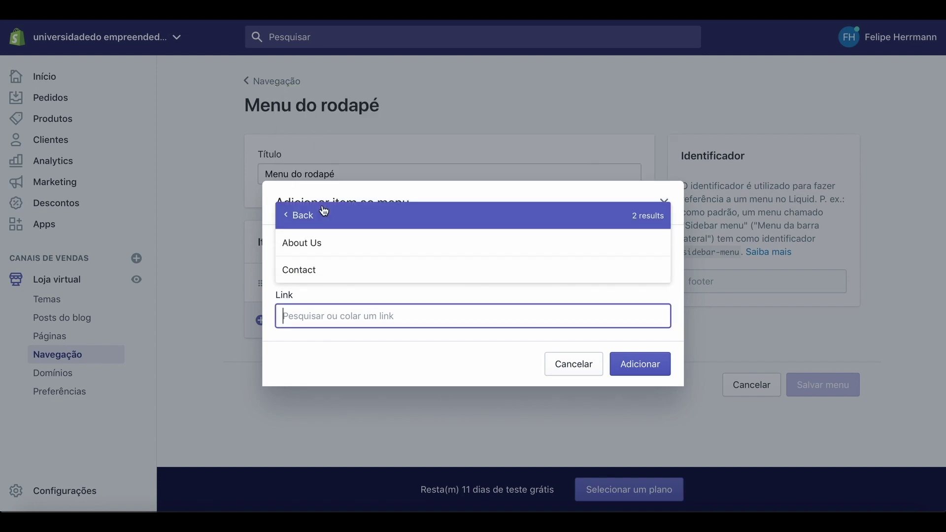
{"action": "left_click", "coordinate": [306, 277]}
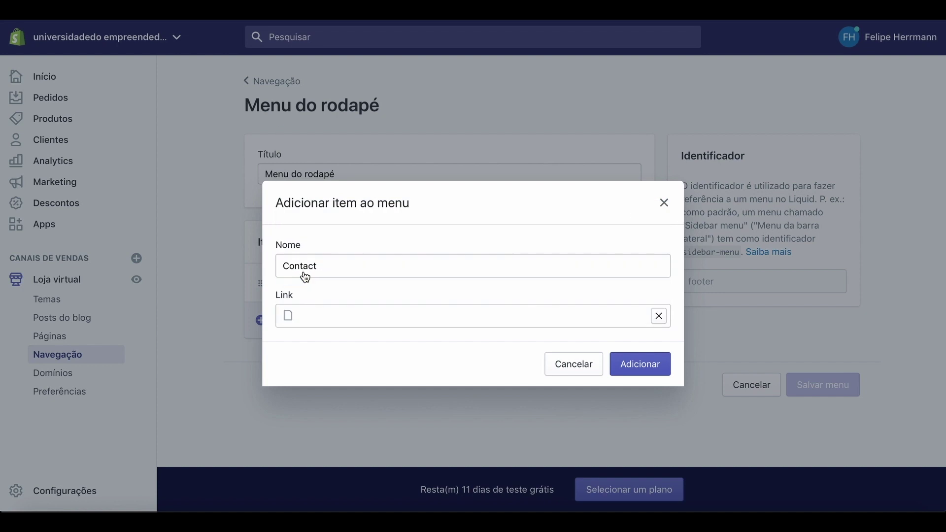
{"action": "left_click", "coordinate": [638, 370]}
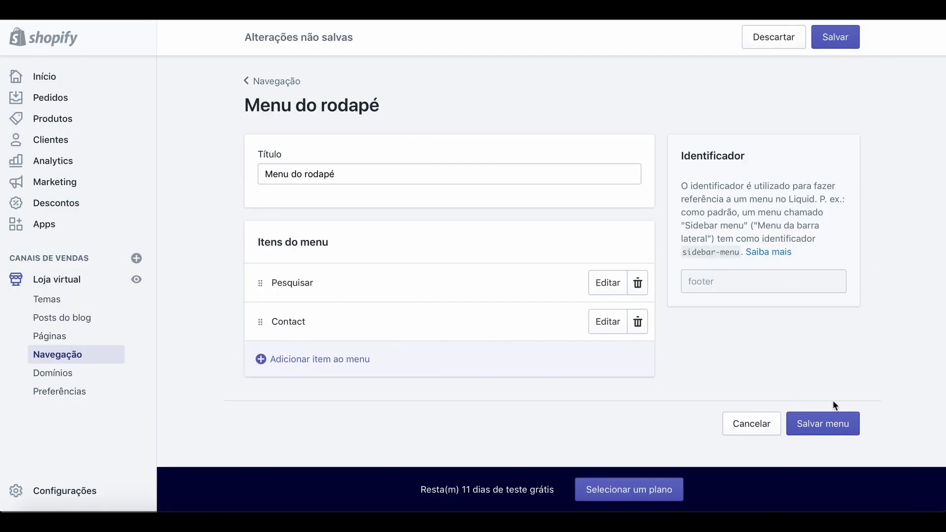
{"action": "left_click", "coordinate": [839, 37]}
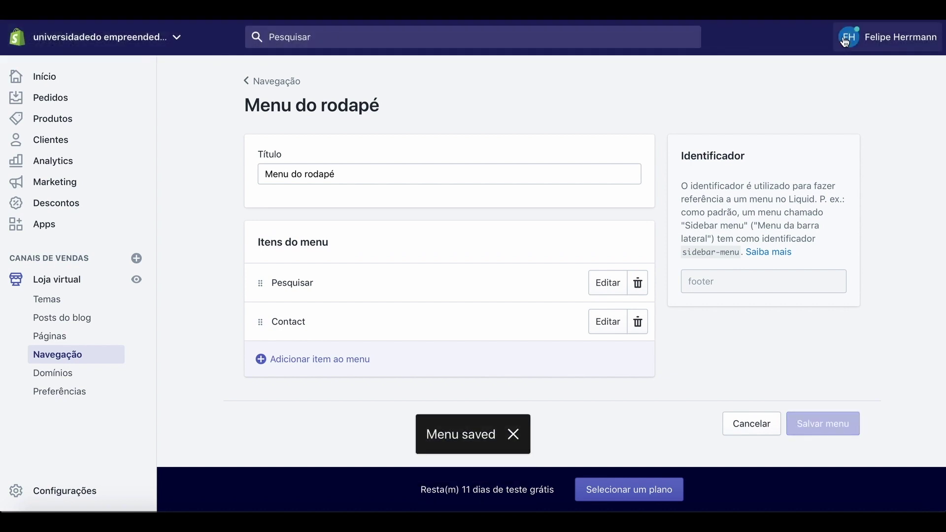
Open the live store, follow the footer's Contact link, and review the contact form page.
{"action": "left_click", "coordinate": [137, 285]}
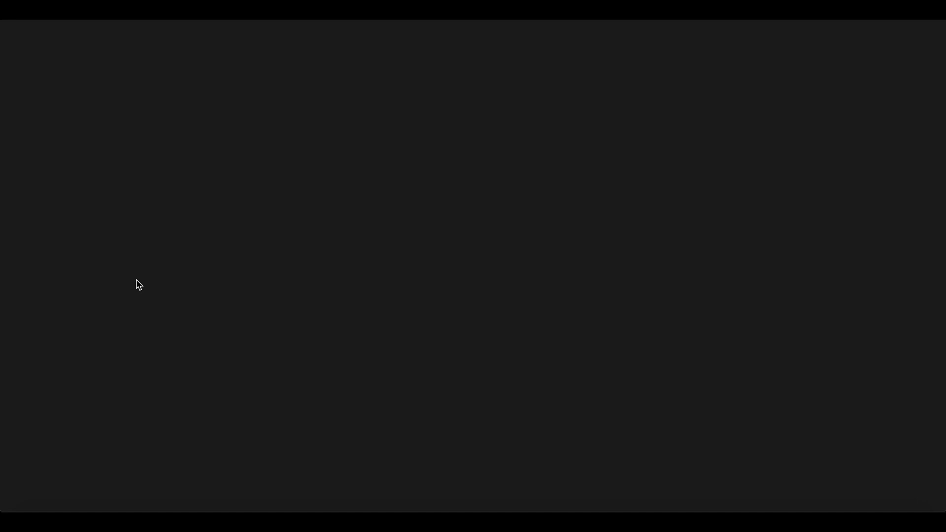
{"action": "scroll", "coordinate": [264, 327], "scroll_direction": "down", "scroll_amount": 8}
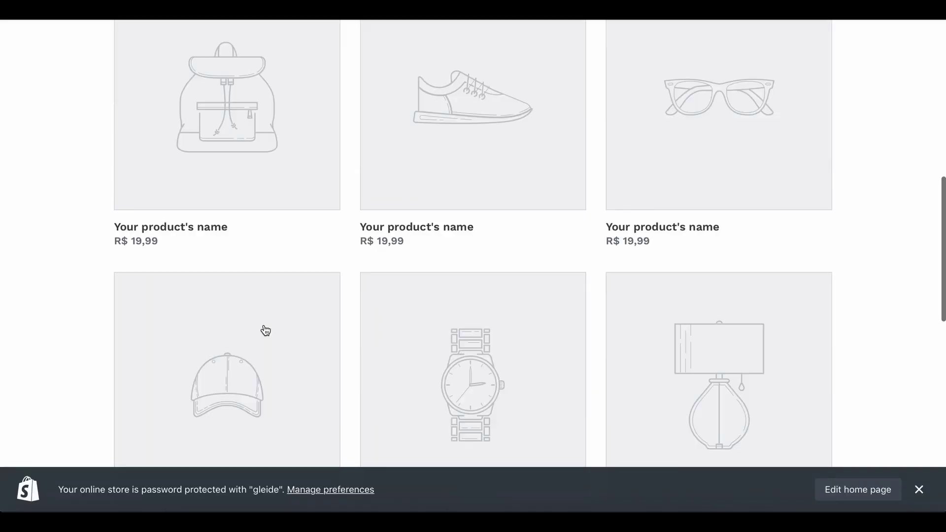
{"action": "scroll", "coordinate": [265, 330], "scroll_direction": "down", "scroll_amount": 15}
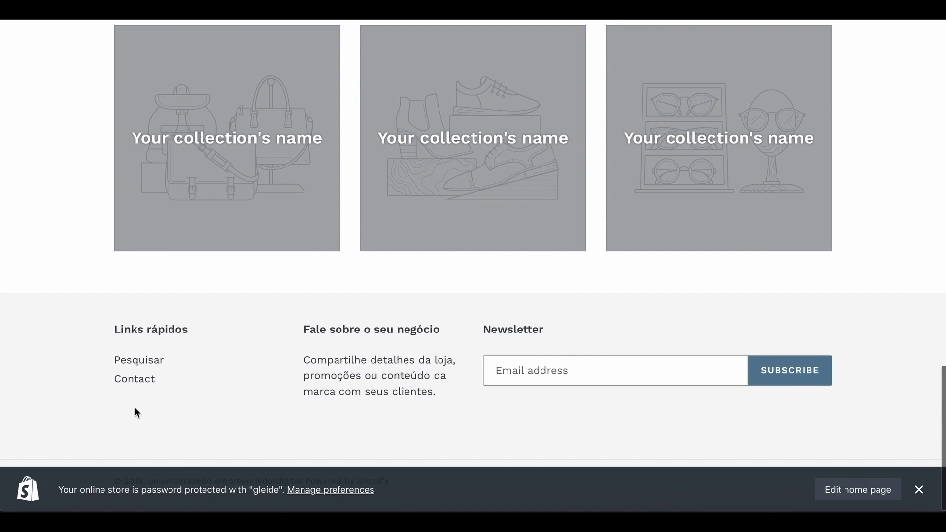
{"action": "left_click", "coordinate": [139, 382]}
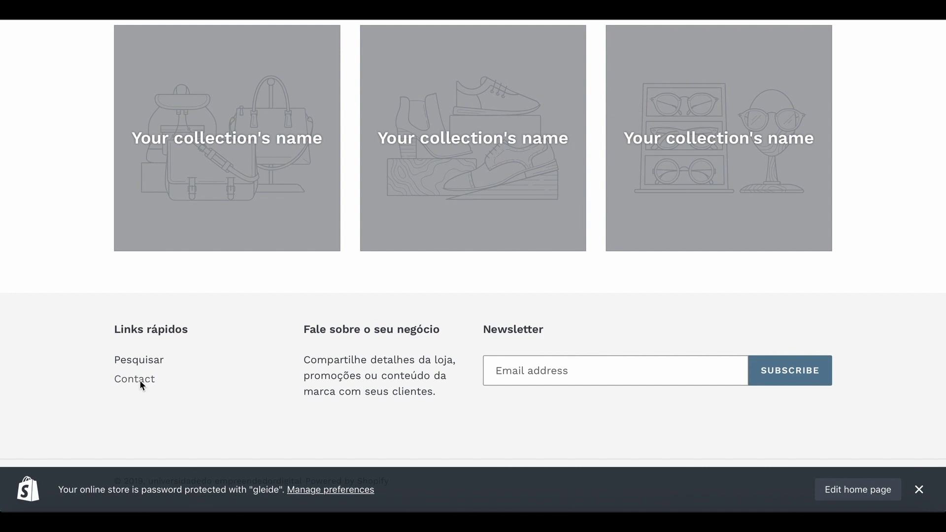
{"action": "scroll", "coordinate": [356, 397], "scroll_direction": "down", "scroll_amount": 3}
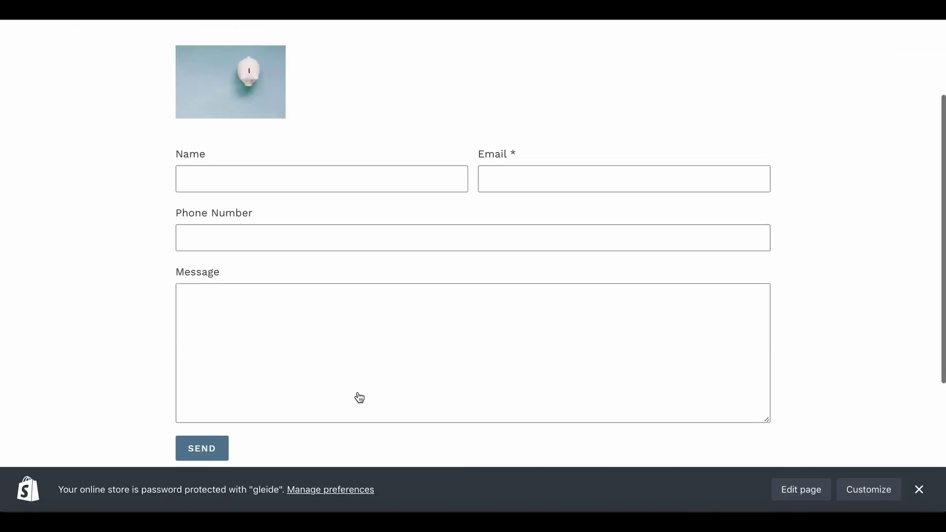
{"action": "scroll", "coordinate": [358, 392], "scroll_direction": "down", "scroll_amount": 5}
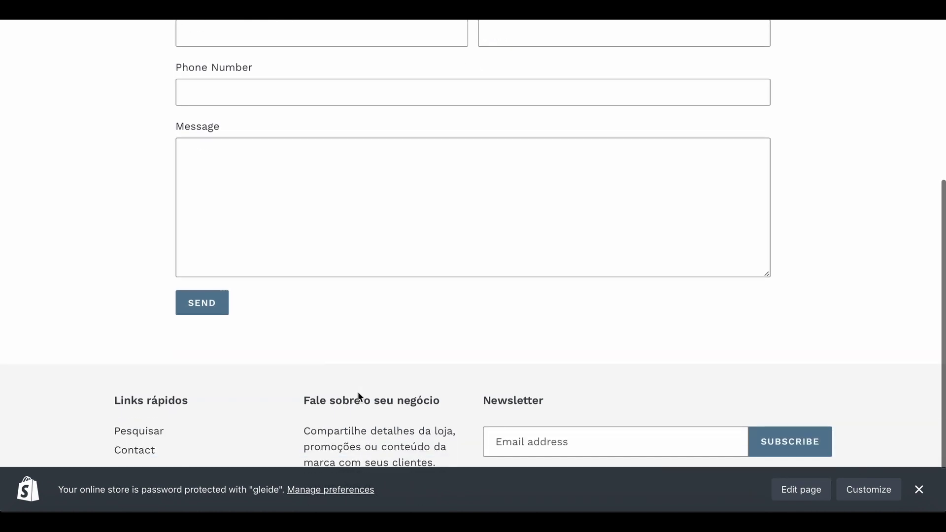
{"action": "scroll", "coordinate": [358, 392], "scroll_direction": "up", "scroll_amount": 7}
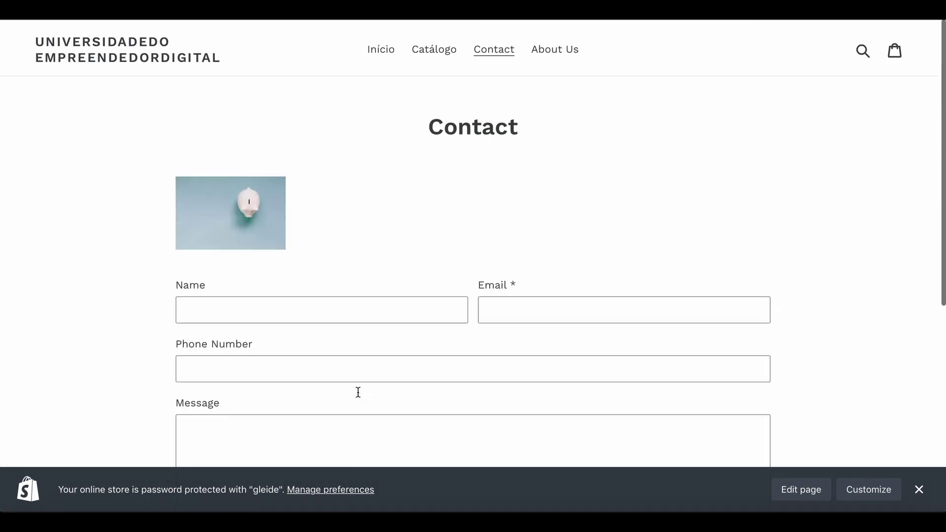
{"action": "scroll", "coordinate": [365, 261], "scroll_direction": "down", "scroll_amount": 7}
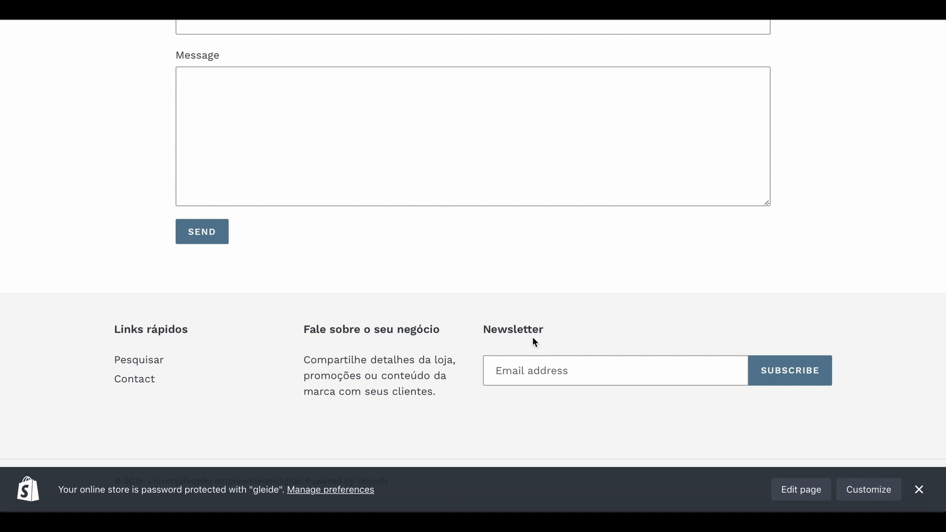
{"action": "scroll", "coordinate": [534, 340], "scroll_direction": "up", "scroll_amount": 10}
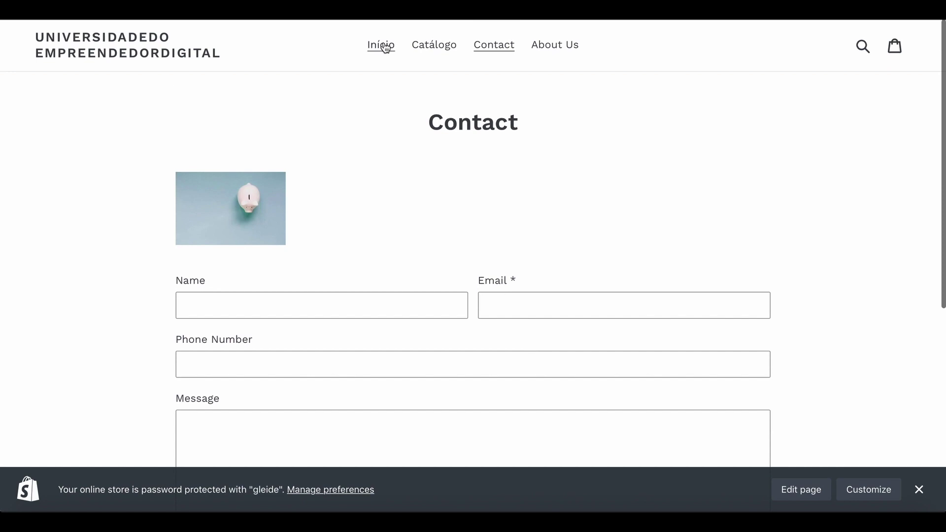
Return to the admin and reopen the storefront home page with its updated header menu.
{"action": "left_click", "coordinate": [388, 19]}
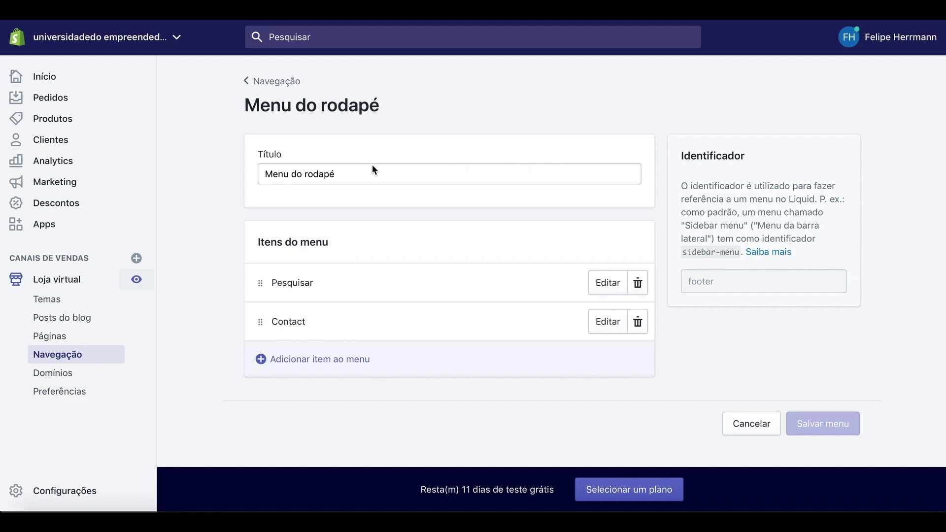
{"action": "left_click", "coordinate": [138, 280]}
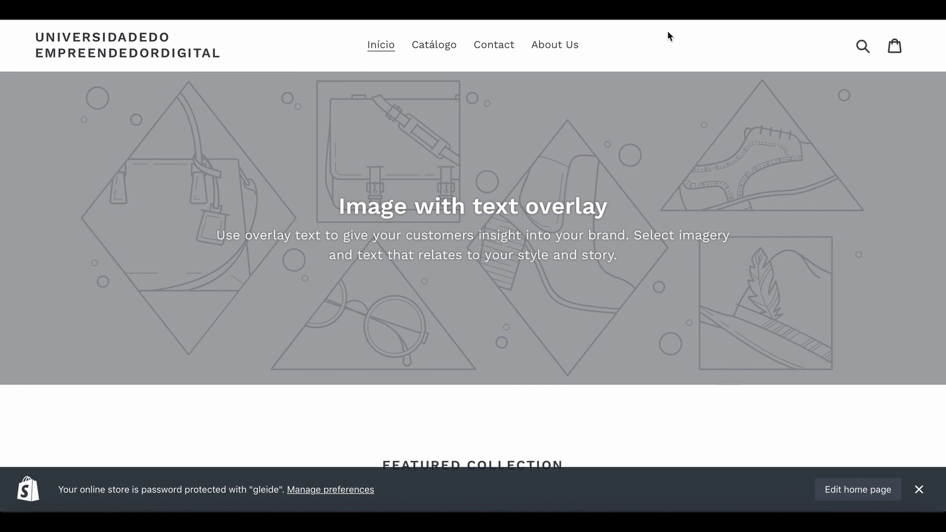
Switch to the Canva home page showing design suggestions like Logotipo.
{"action": "left_click", "coordinate": [833, 19]}
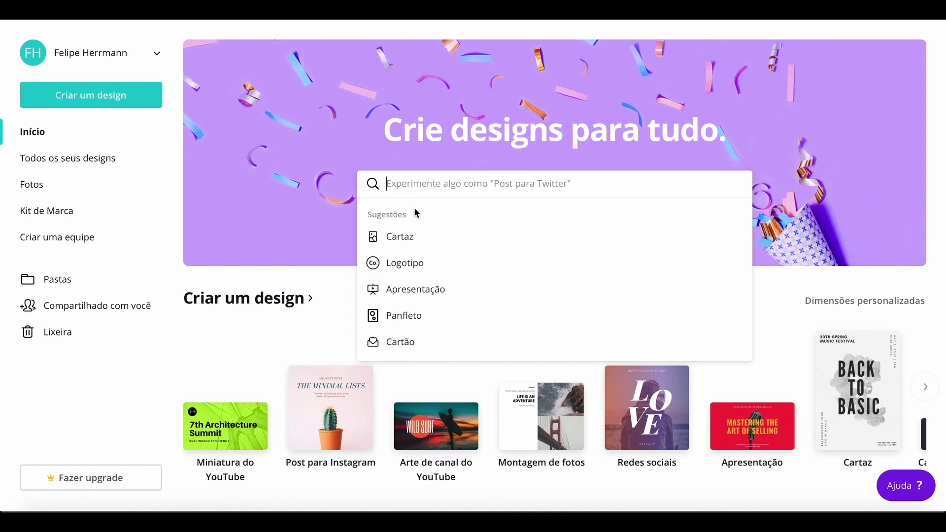
Create a Logotipo design and try the defile de mode, Silton Studios, Steapel Clothing, Sailor and Bright, Sound Perception templates.
{"action": "left_click", "coordinate": [399, 268]}
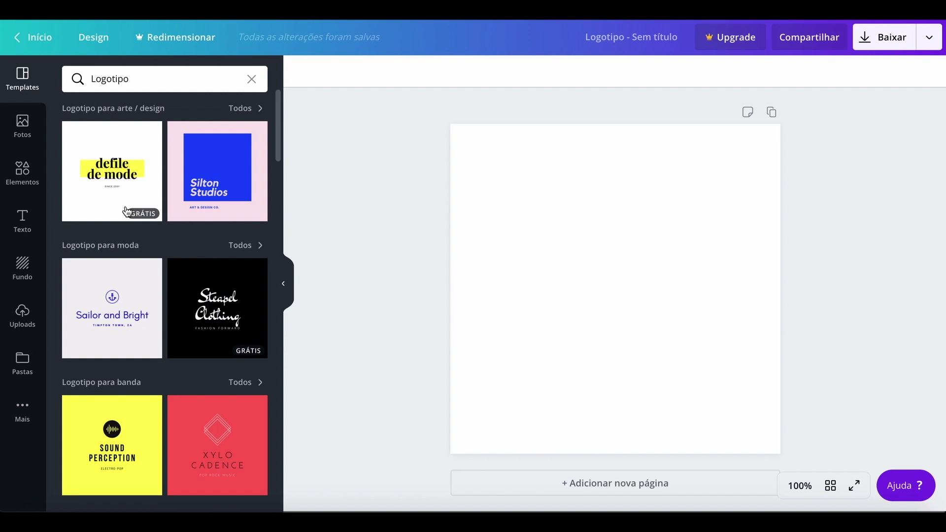
{"action": "left_click", "coordinate": [117, 185]}
{"action": "left_click", "coordinate": [214, 220]}
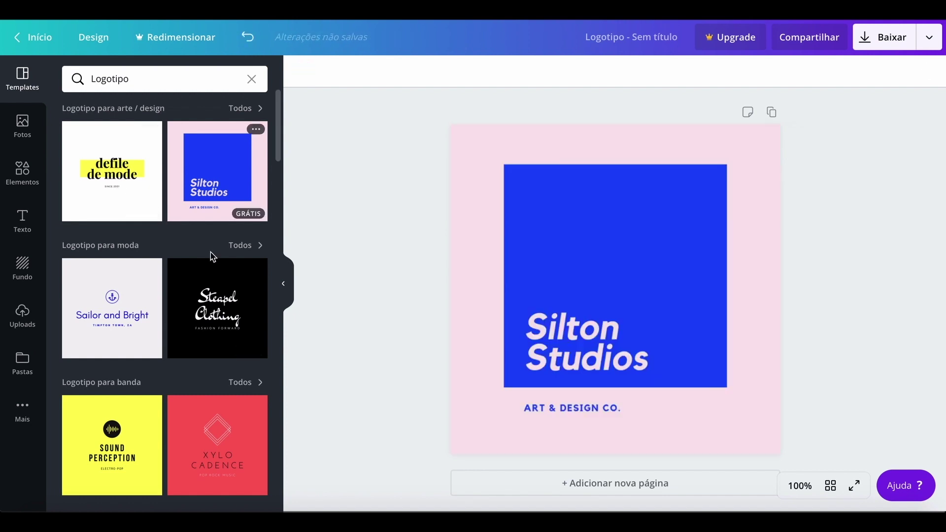
{"action": "left_click", "coordinate": [217, 311]}
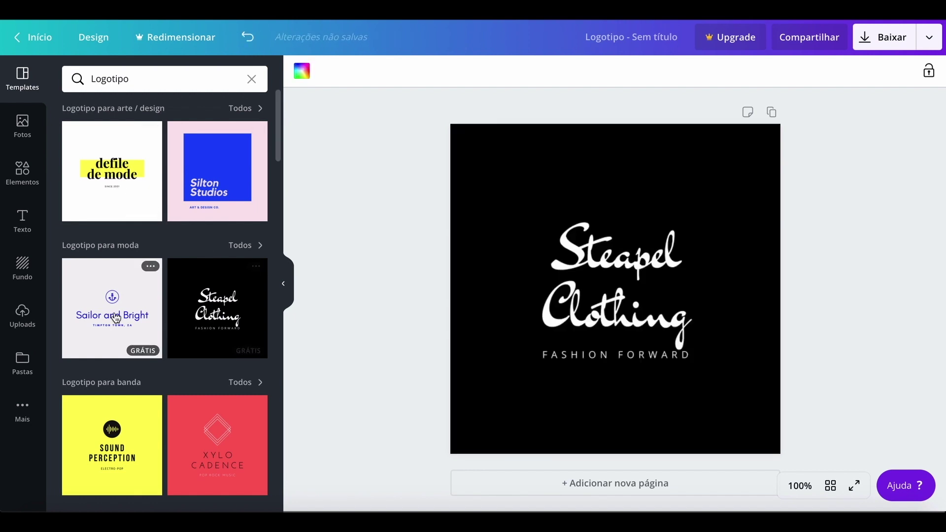
{"action": "left_click", "coordinate": [116, 318]}
{"action": "left_click", "coordinate": [127, 421]}
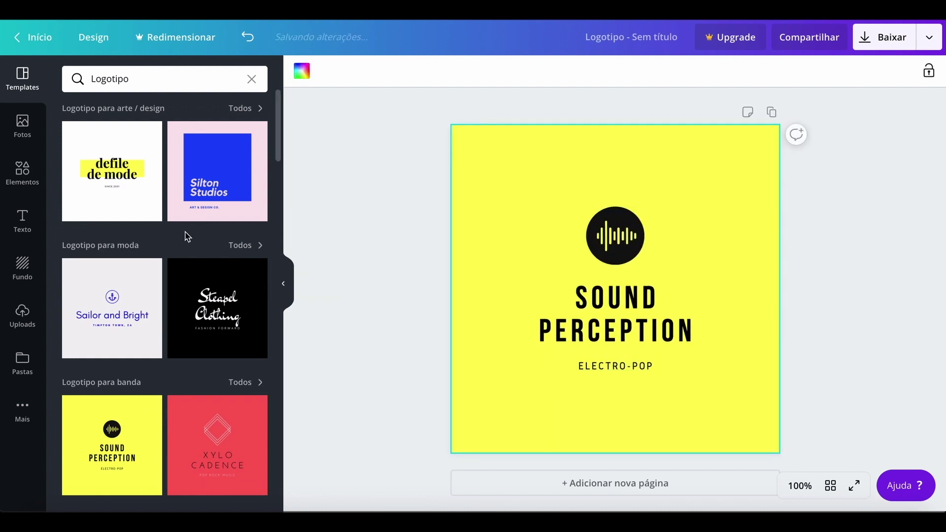
Glance at Fotos and Elementos, then try Pressed Screens, Lock & Rest, and finally Neon Flamingo.
{"action": "left_click", "coordinate": [28, 132]}
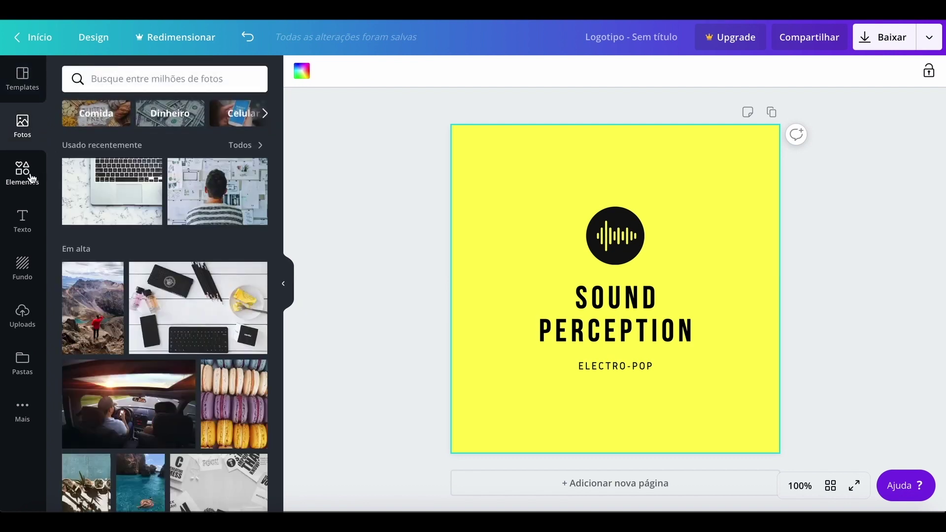
{"action": "left_click", "coordinate": [29, 178]}
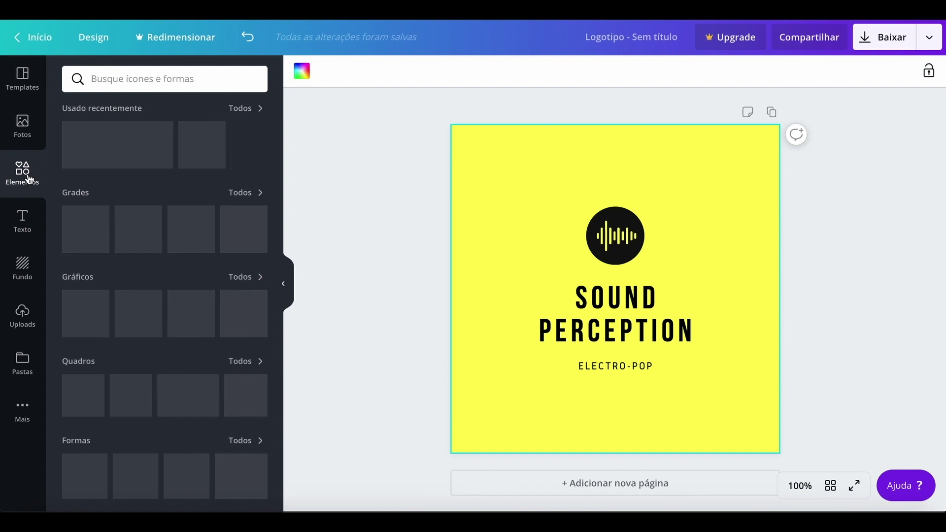
{"action": "left_click", "coordinate": [25, 88]}
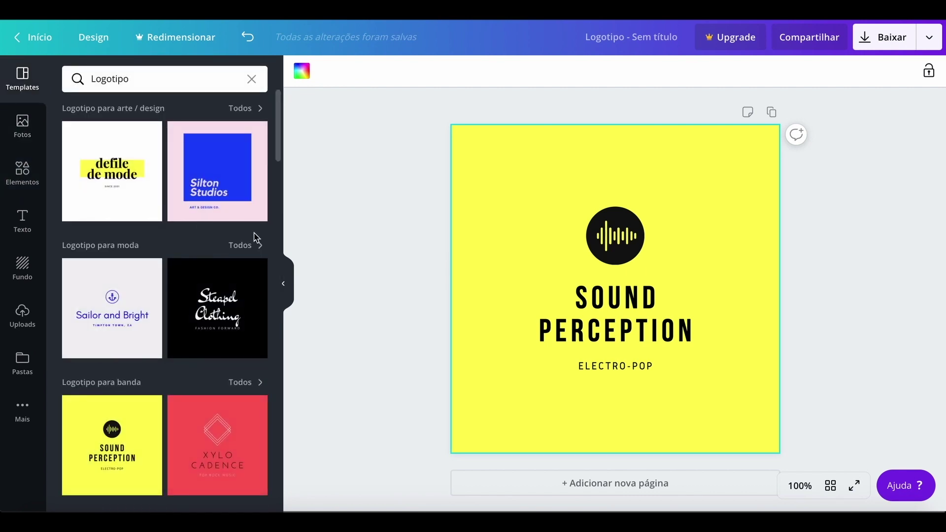
{"action": "scroll", "coordinate": [209, 350], "scroll_direction": "down", "scroll_amount": 5}
{"action": "left_click", "coordinate": [208, 348]}
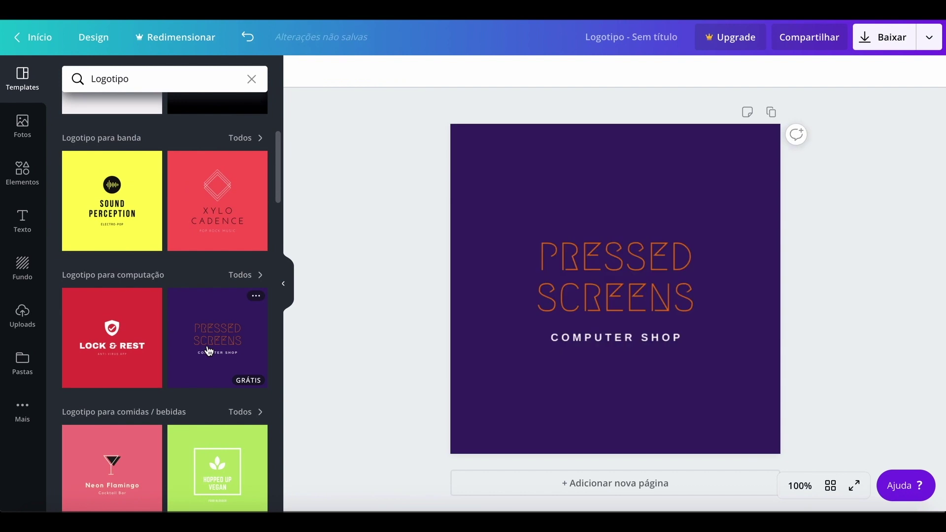
{"action": "left_click", "coordinate": [143, 364]}
{"action": "left_click", "coordinate": [126, 481]}
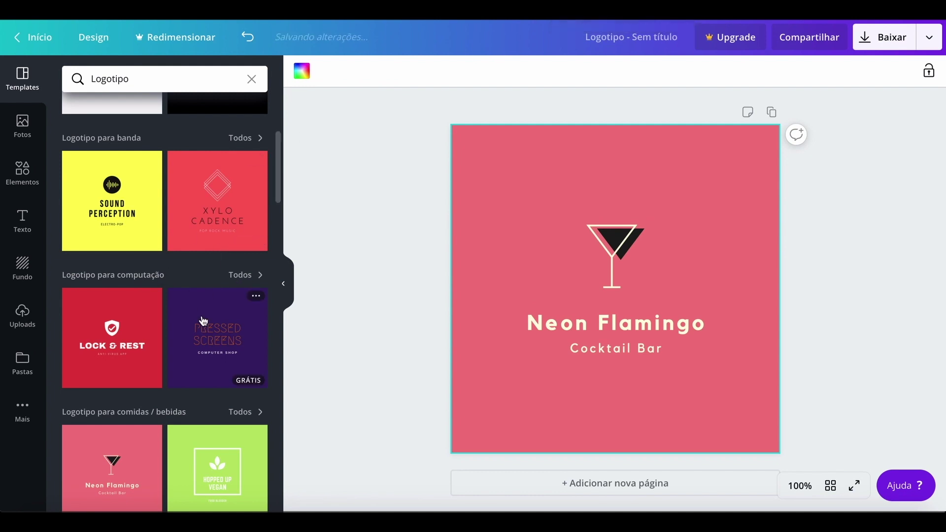
Dismiss the survey popup and browse Fiverr's logo-design gigs and their starting prices.
{"action": "left_click", "coordinate": [528, 20]}
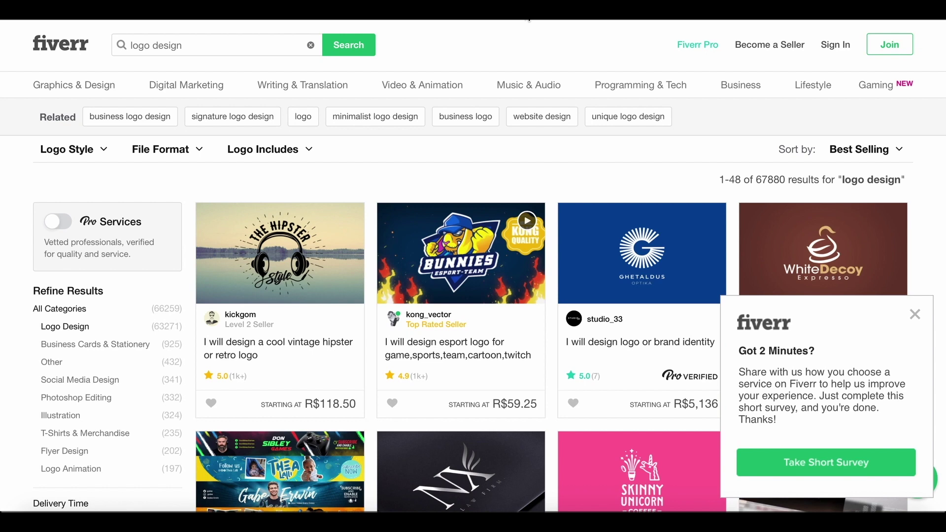
{"action": "left_click", "coordinate": [914, 316]}
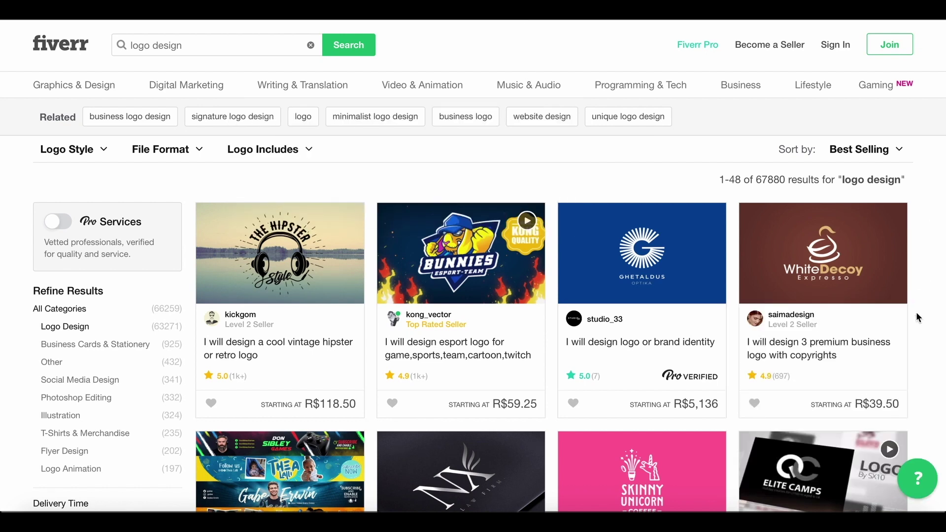
{"action": "scroll", "coordinate": [779, 317], "scroll_direction": "down", "scroll_amount": 4}
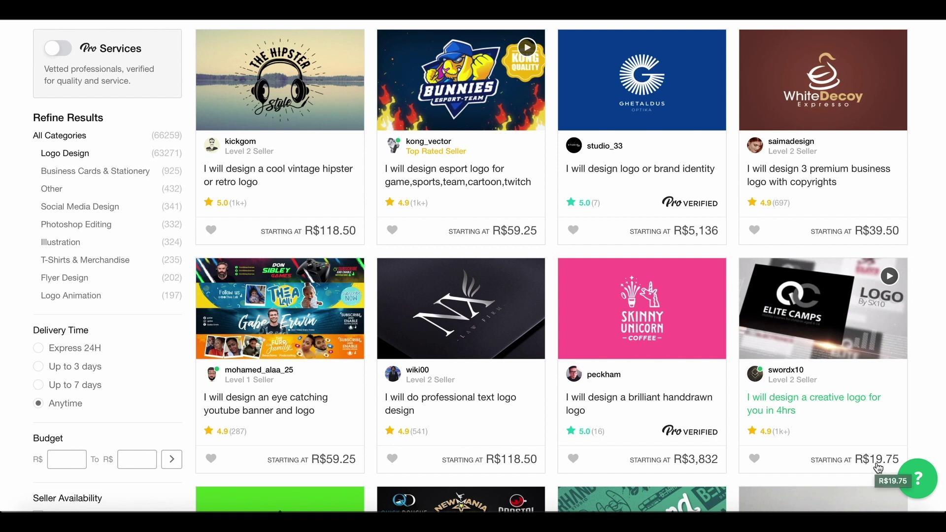
{"action": "scroll", "coordinate": [842, 401], "scroll_direction": "up", "scroll_amount": 3}
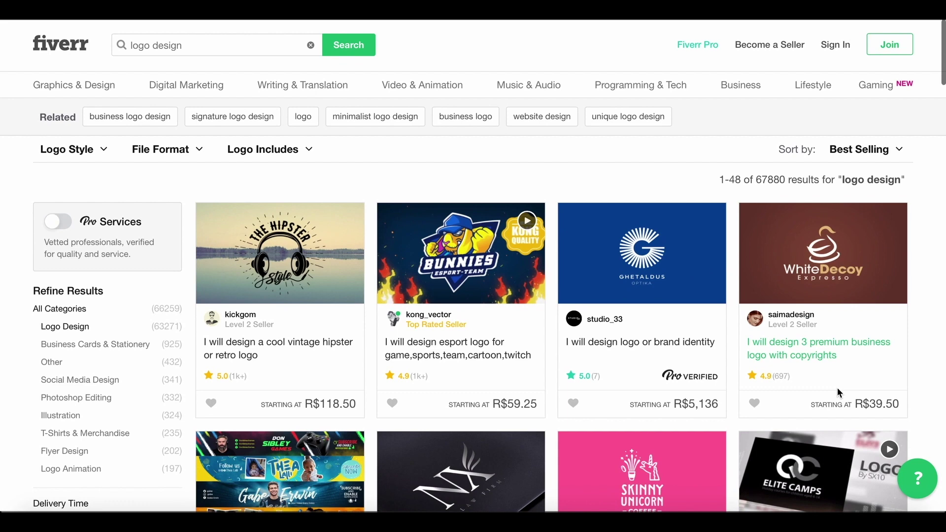
{"action": "scroll", "coordinate": [837, 392], "scroll_direction": "down", "scroll_amount": 2}
{"action": "scroll", "coordinate": [840, 392], "scroll_direction": "down", "scroll_amount": 6}
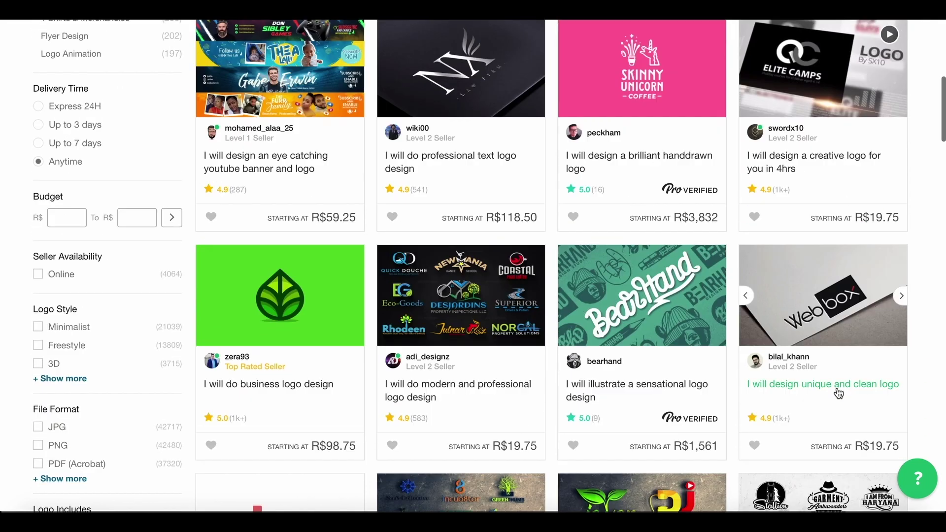
{"action": "scroll", "coordinate": [838, 393], "scroll_direction": "down", "scroll_amount": 5}
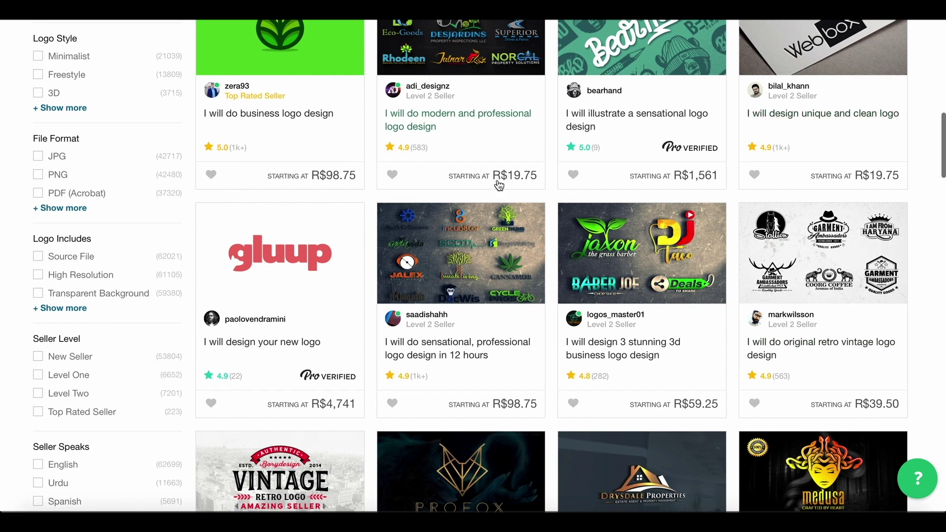
{"action": "scroll", "coordinate": [409, 390], "scroll_direction": "down", "scroll_amount": 3}
{"action": "scroll", "coordinate": [409, 391], "scroll_direction": "down", "scroll_amount": 2}
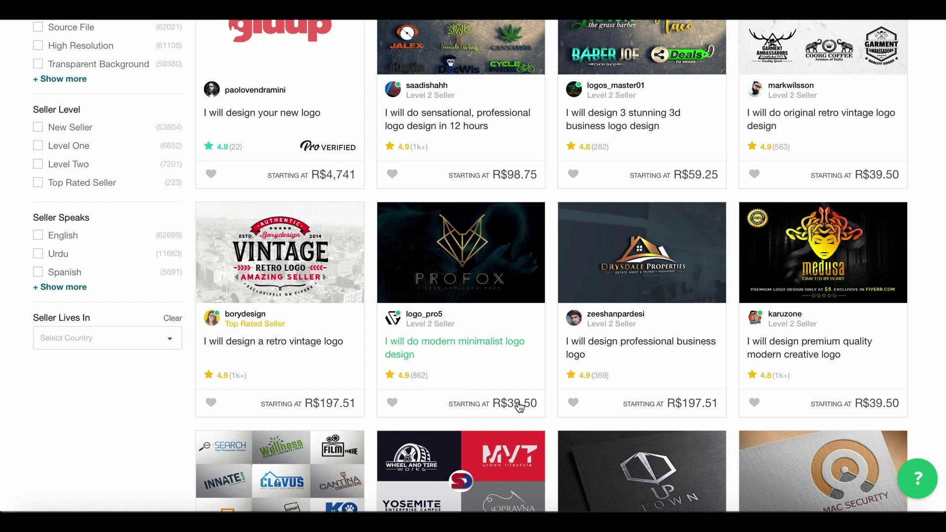
{"action": "scroll", "coordinate": [468, 392], "scroll_direction": "up", "scroll_amount": 6}
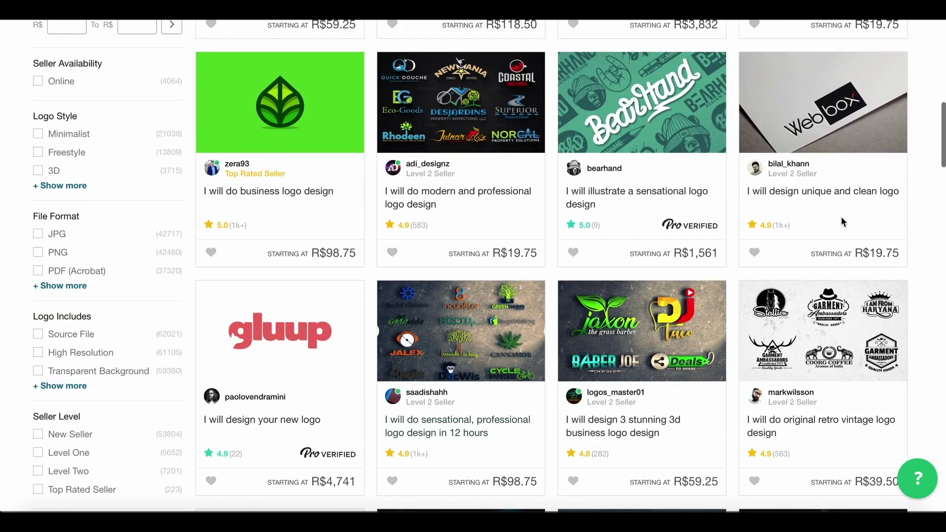
{"action": "scroll", "coordinate": [838, 249], "scroll_direction": "up", "scroll_amount": 3}
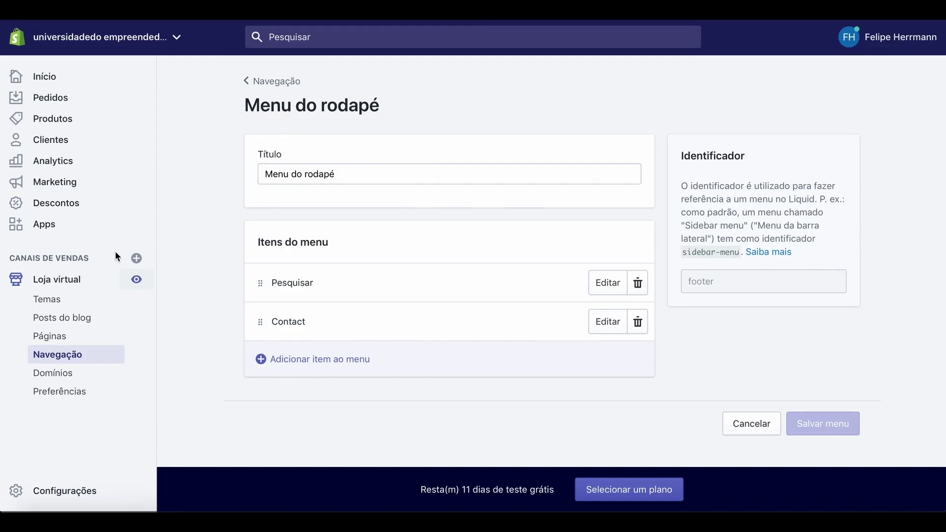
Open the Debut theme's Cabeçalho (header) settings in the theme editor.
{"action": "left_click", "coordinate": [73, 282]}
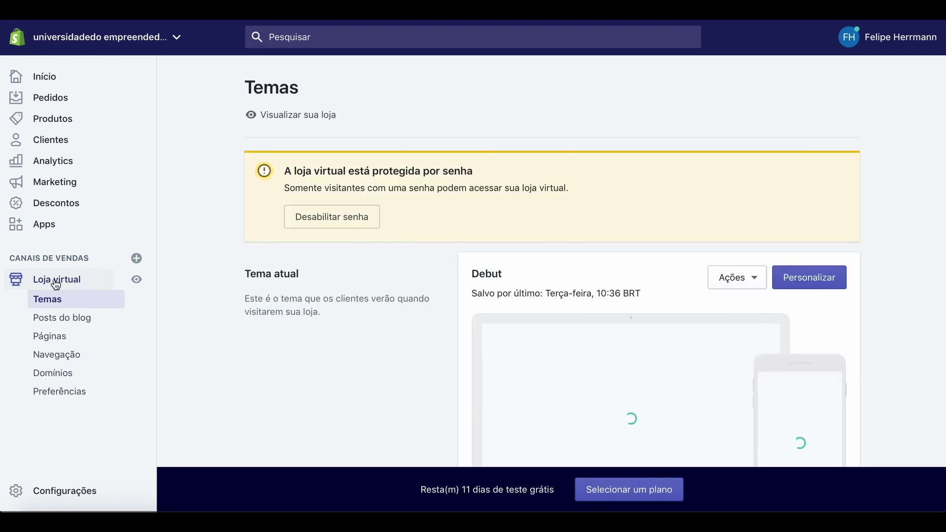
{"action": "left_click", "coordinate": [807, 280]}
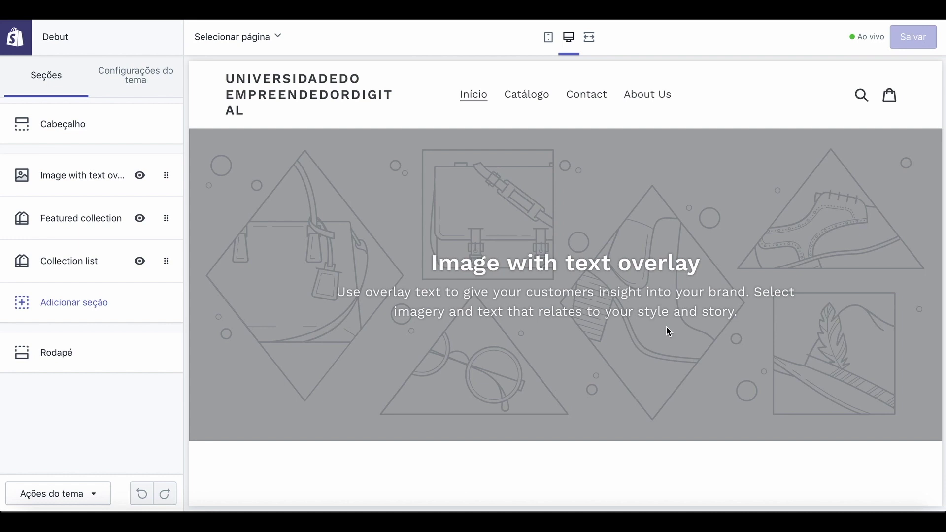
{"action": "left_click", "coordinate": [72, 131]}
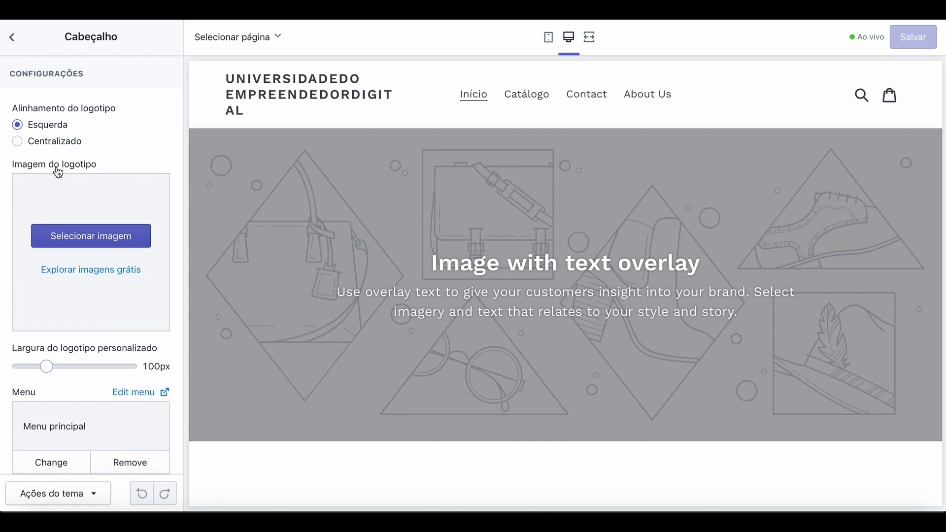
Choose the MGO Trading logo from the image library as header logo at 90px width.
{"action": "left_click", "coordinate": [95, 271]}
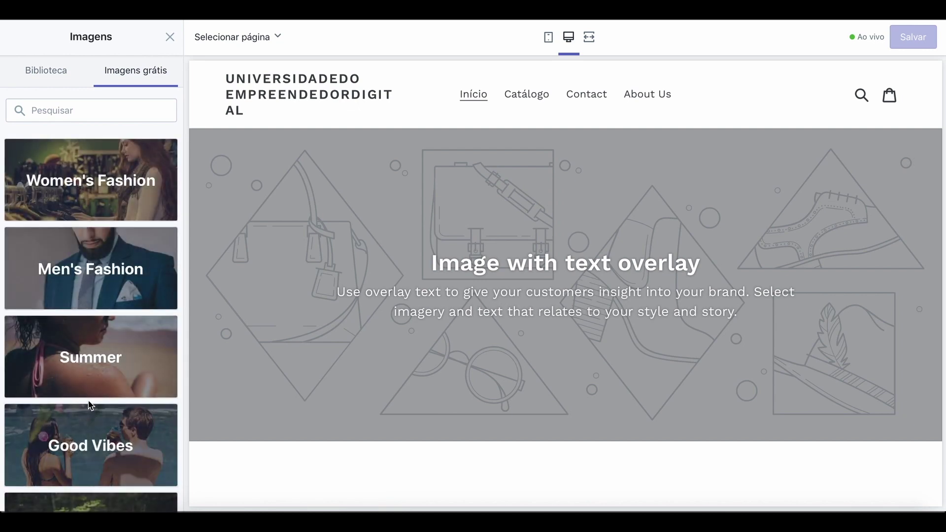
{"action": "left_click", "coordinate": [170, 37]}
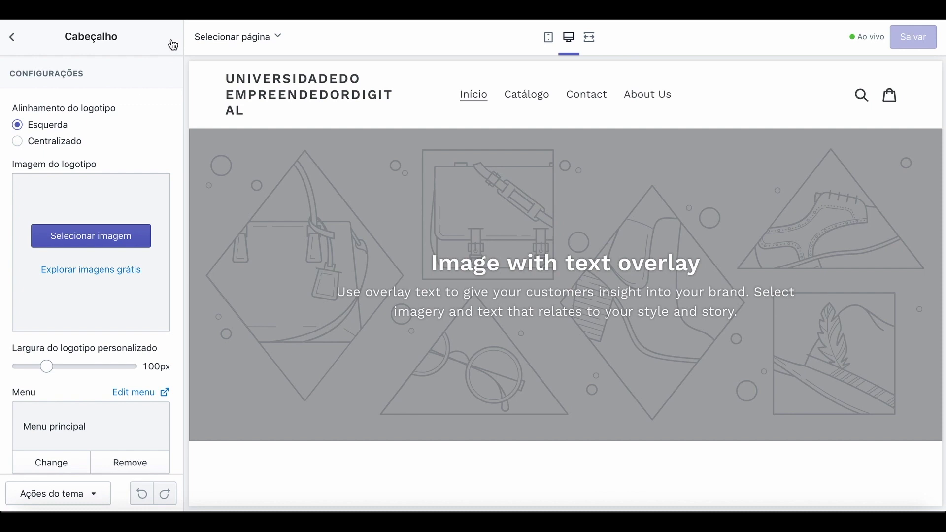
{"action": "left_click", "coordinate": [91, 243]}
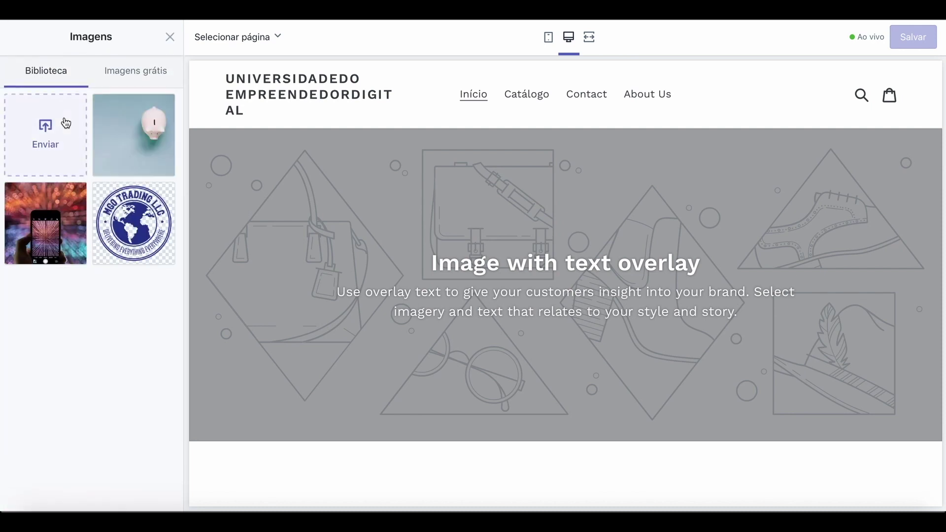
{"action": "left_click", "coordinate": [151, 231]}
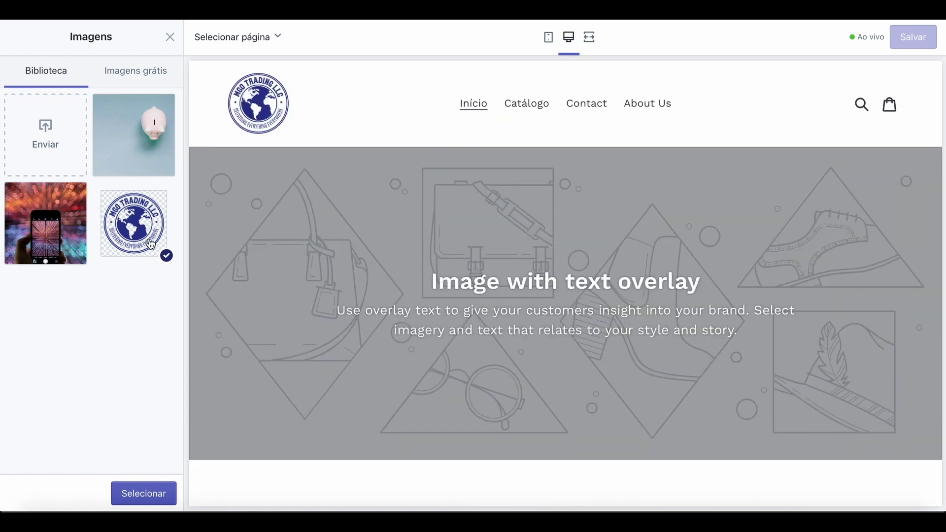
{"action": "left_click", "coordinate": [140, 497]}
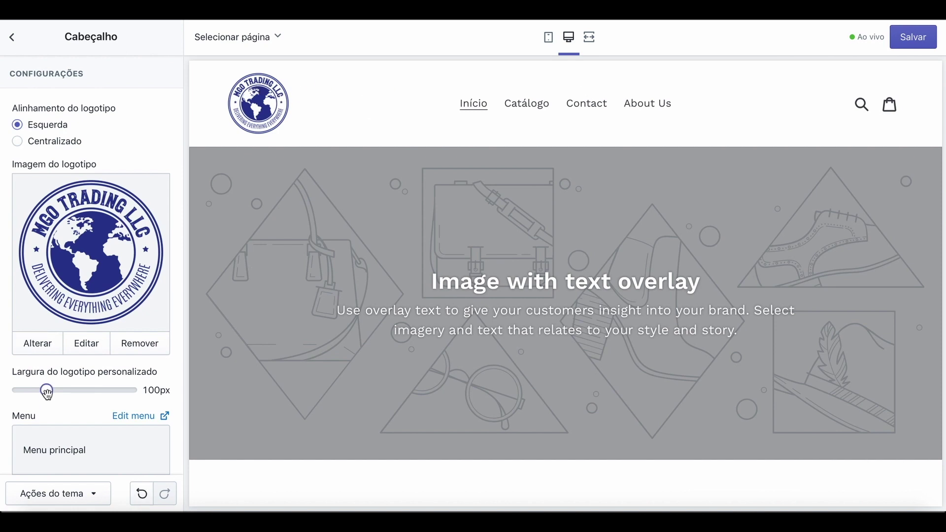
{"action": "mouse_move", "coordinate": [48, 392]}
{"action": "left_mouse_down"}
{"action": "mouse_move", "coordinate": [97, 392]}
{"action": "mouse_move", "coordinate": [42, 393]}
{"action": "left_mouse_up"}
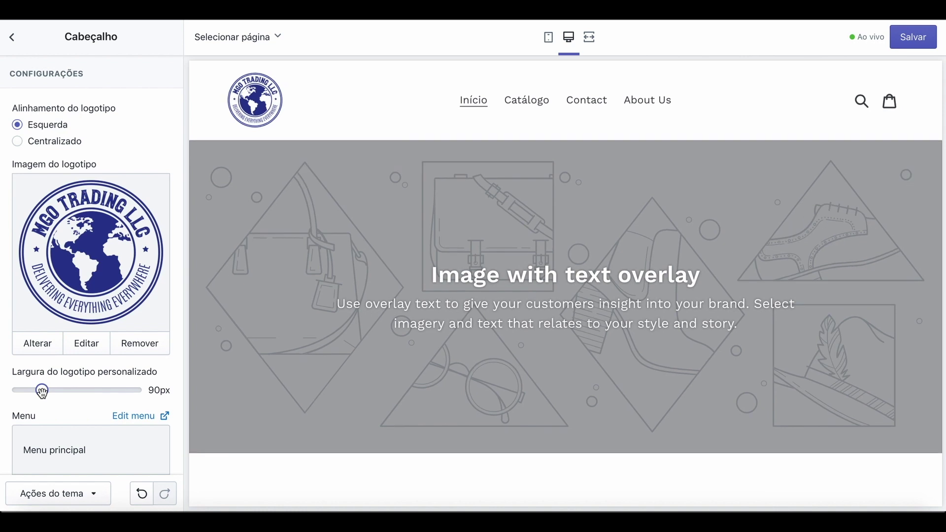
{"action": "scroll", "coordinate": [93, 419], "scroll_direction": "down", "scroll_amount": 3}
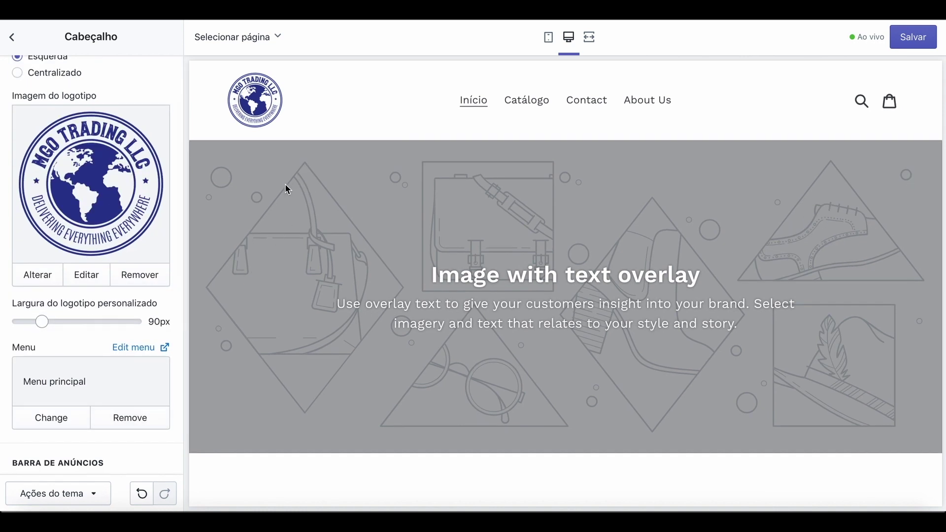
{"action": "scroll", "coordinate": [106, 197], "scroll_direction": "up", "scroll_amount": 3}
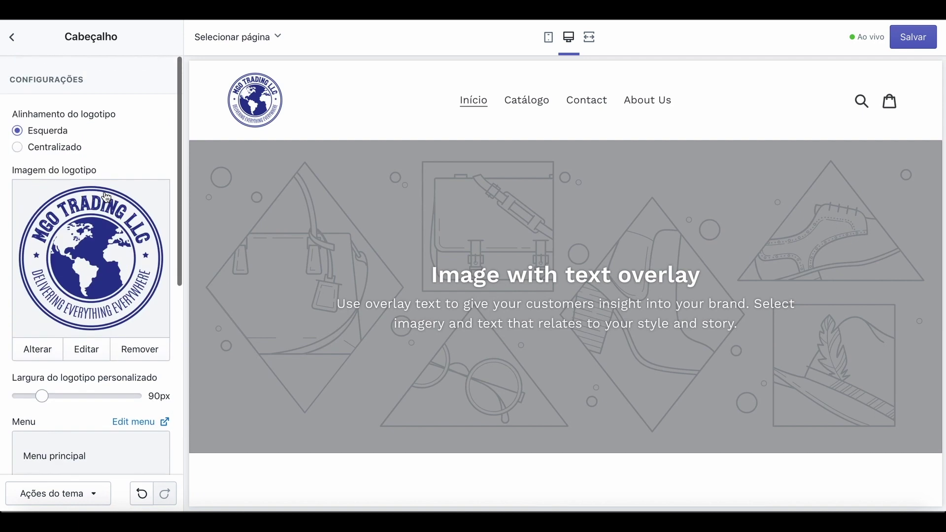
{"action": "left_click", "coordinate": [14, 38]}
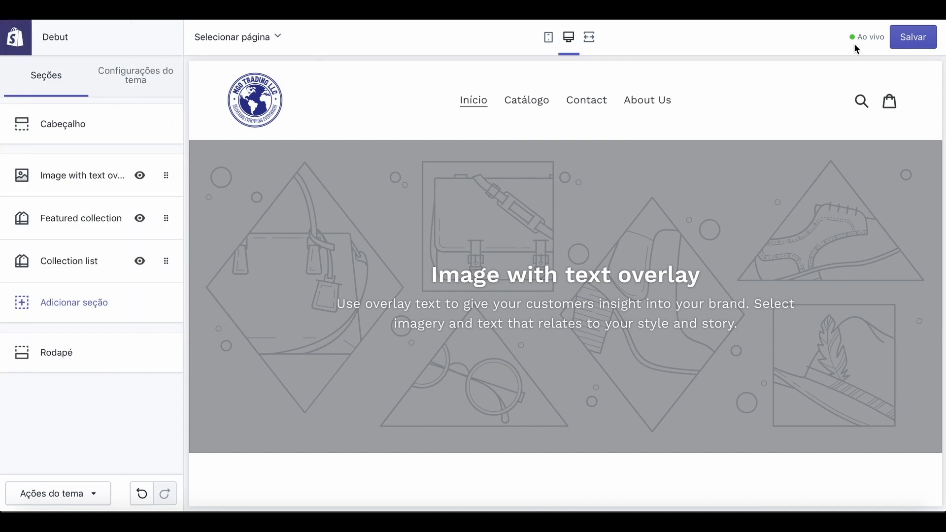
Save the logo change, view it on the live storefront, then reopen Debut's Personalizar editor.
{"action": "left_click", "coordinate": [924, 42]}
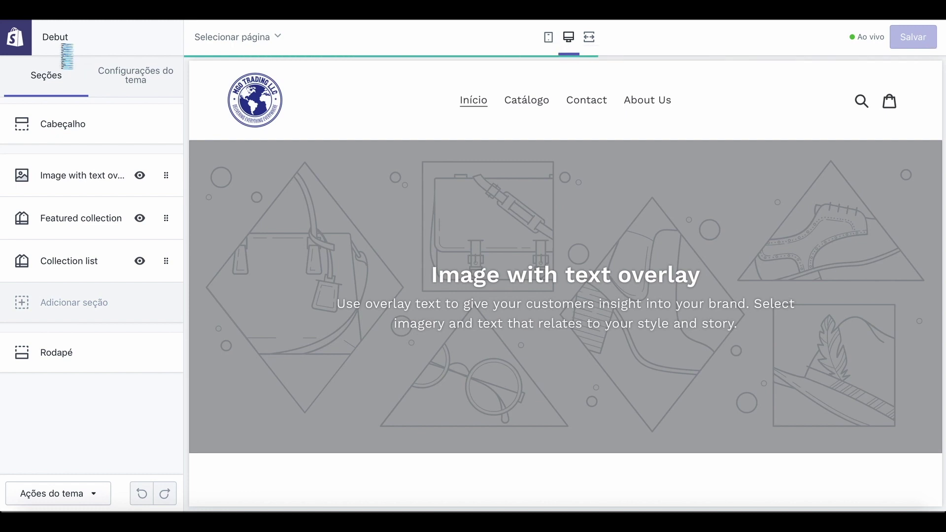
{"action": "left_click", "coordinate": [16, 40]}
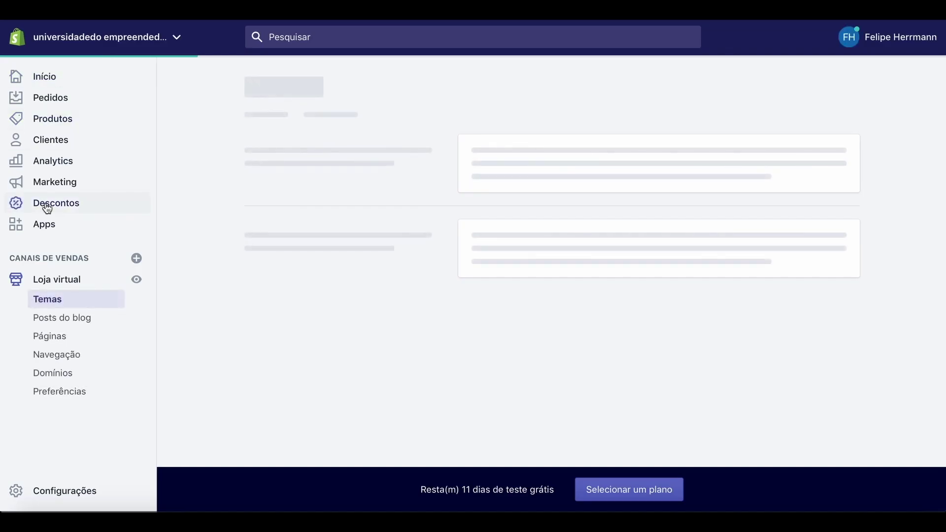
{"action": "left_click", "coordinate": [137, 281]}
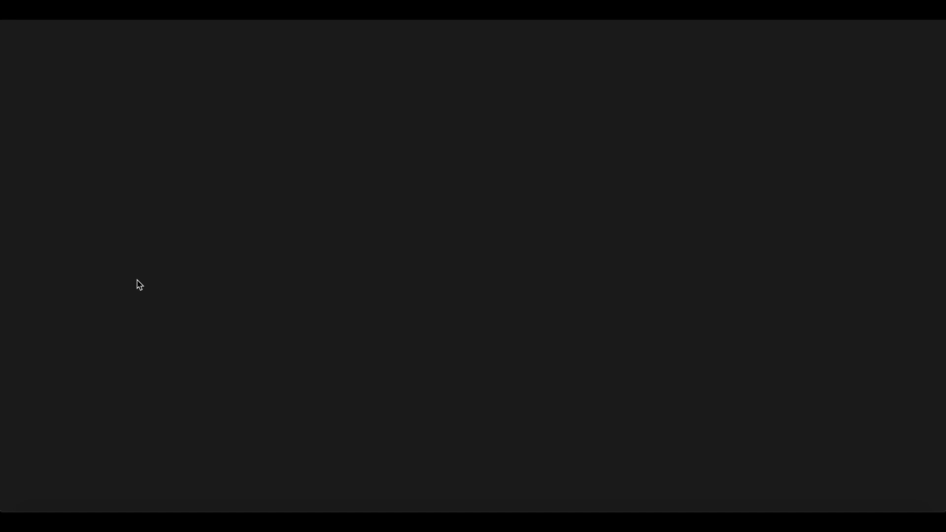
{"action": "scroll", "coordinate": [274, 386], "scroll_direction": "down", "scroll_amount": 15}
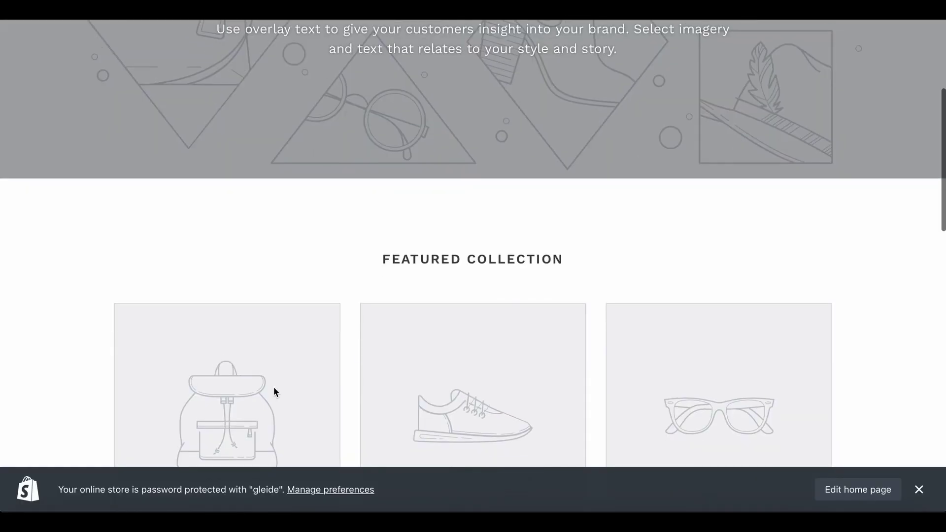
{"action": "scroll", "coordinate": [273, 389], "scroll_direction": "up", "scroll_amount": 15}
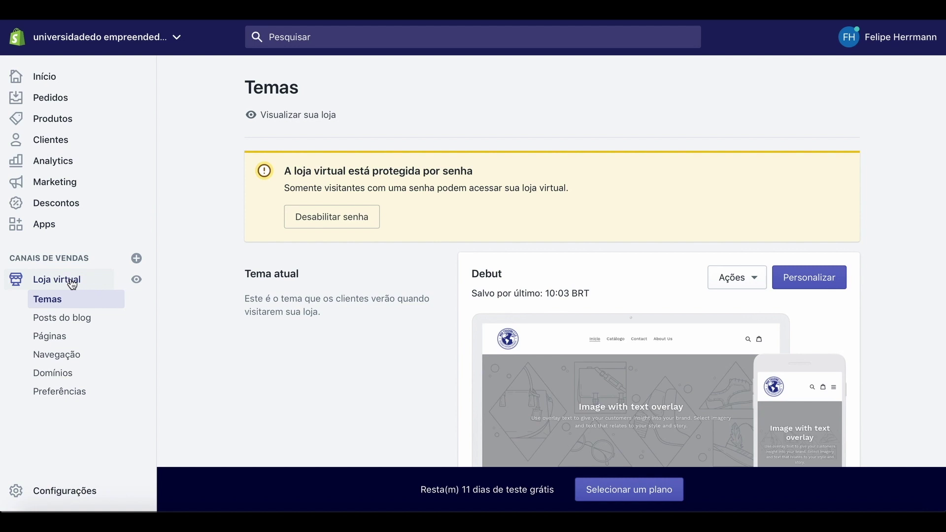
{"action": "left_click", "coordinate": [813, 285]}
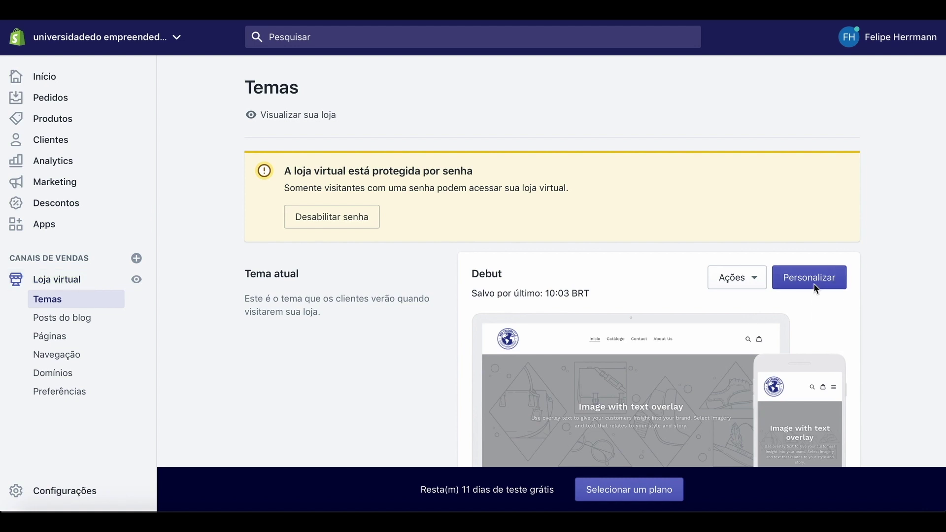
{"action": "left_click", "coordinate": [815, 288]}
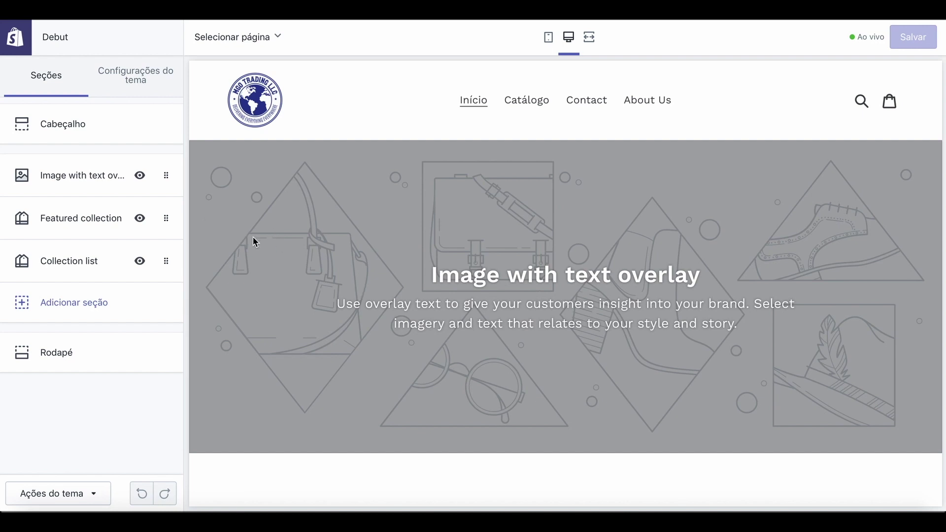
Look through the Header, Image with text overlay and Featured collection section settings.
{"action": "left_click", "coordinate": [55, 124]}
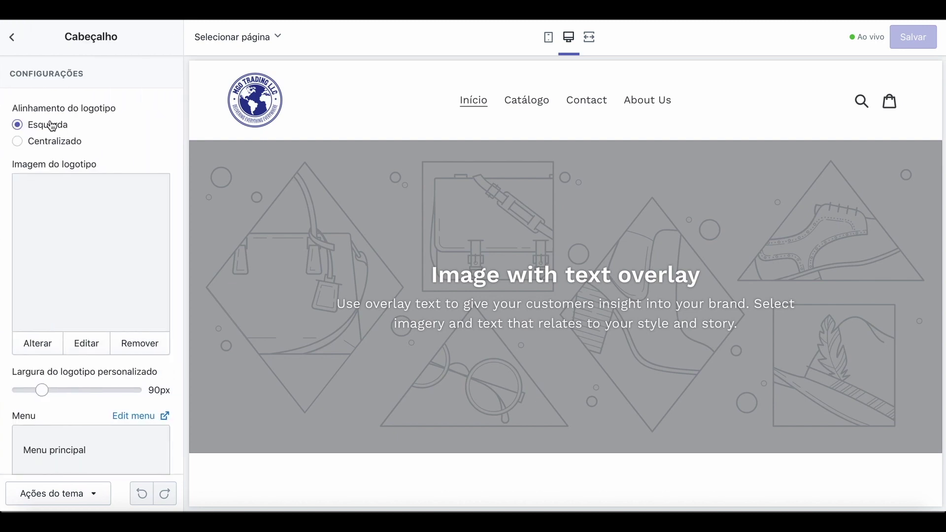
{"action": "scroll", "coordinate": [68, 303], "scroll_direction": "down", "scroll_amount": 5}
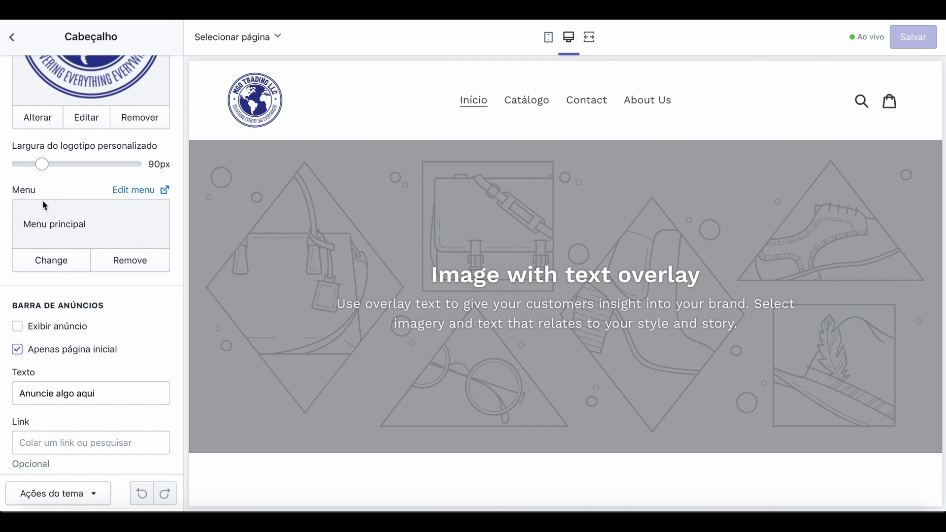
{"action": "left_click", "coordinate": [12, 38]}
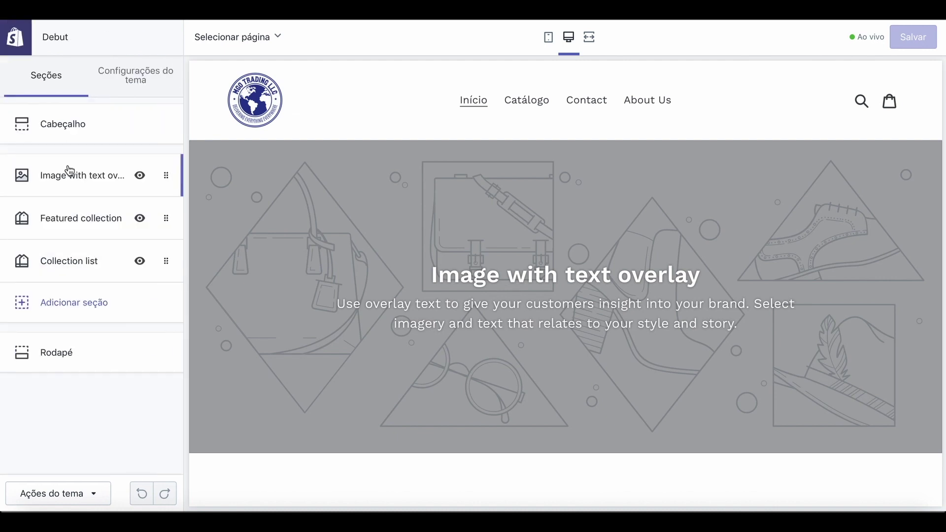
{"action": "left_click", "coordinate": [79, 186]}
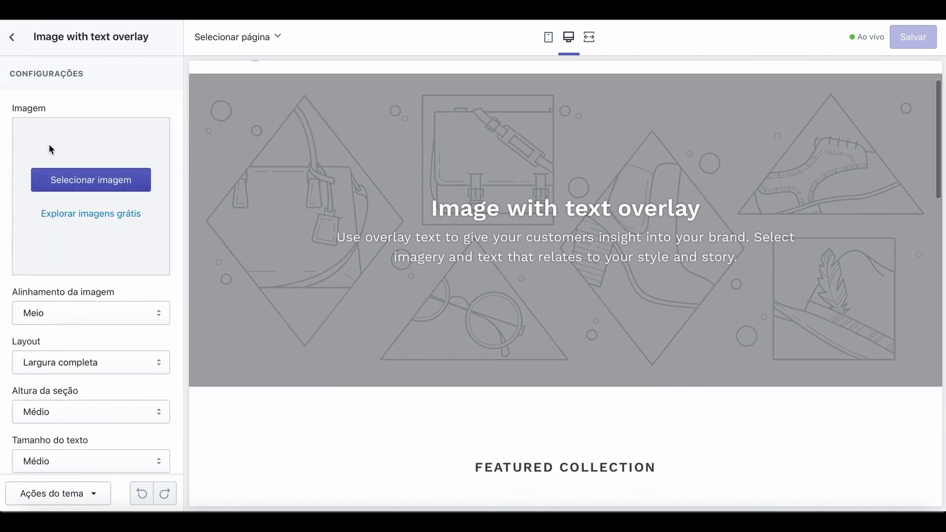
{"action": "left_click", "coordinate": [10, 43]}
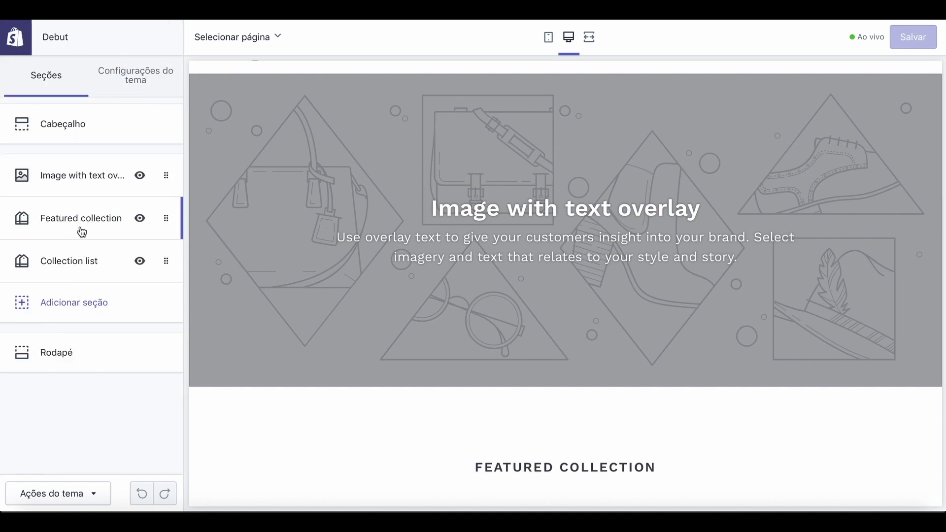
{"action": "left_click", "coordinate": [80, 227]}
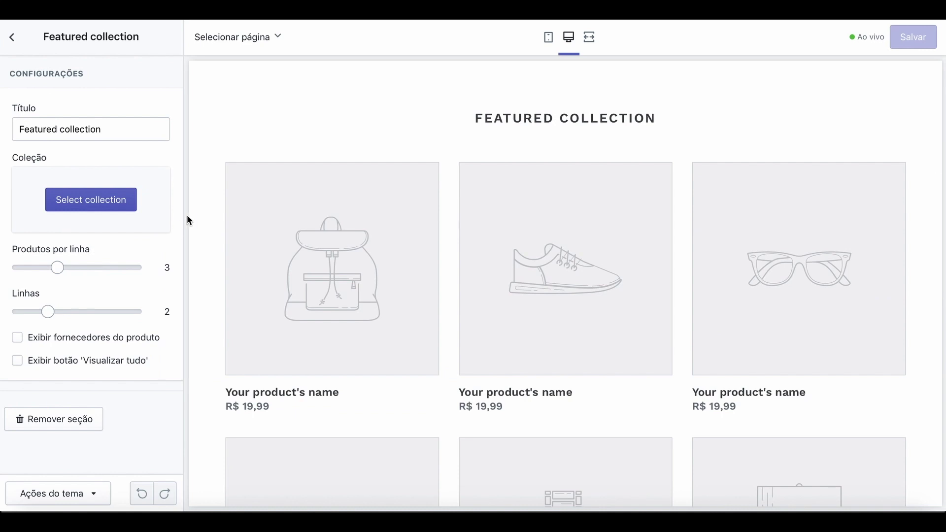
{"action": "scroll", "coordinate": [298, 267], "scroll_direction": "down", "scroll_amount": 4}
{"action": "scroll", "coordinate": [298, 267], "scroll_direction": "down", "scroll_amount": 8}
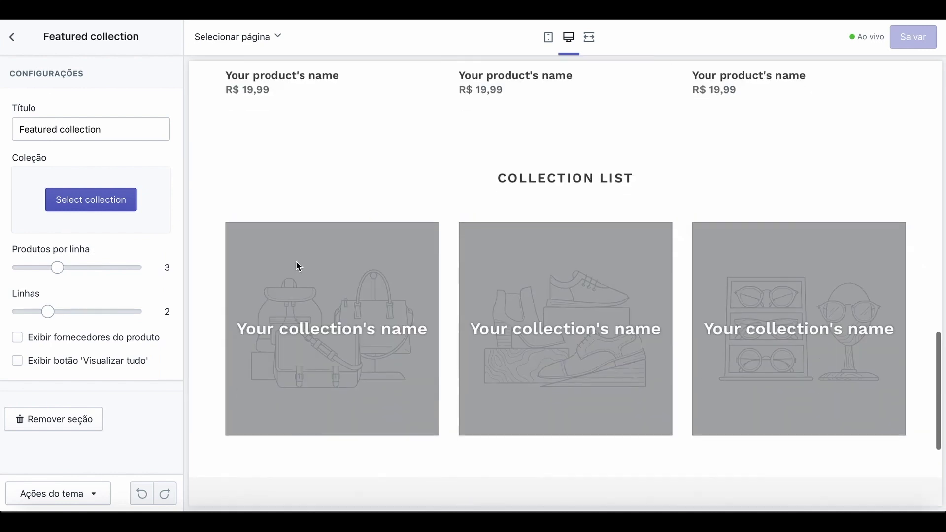
{"action": "scroll", "coordinate": [297, 267], "scroll_direction": "up", "scroll_amount": 12}
{"action": "scroll", "coordinate": [298, 266], "scroll_direction": "up", "scroll_amount": 1}
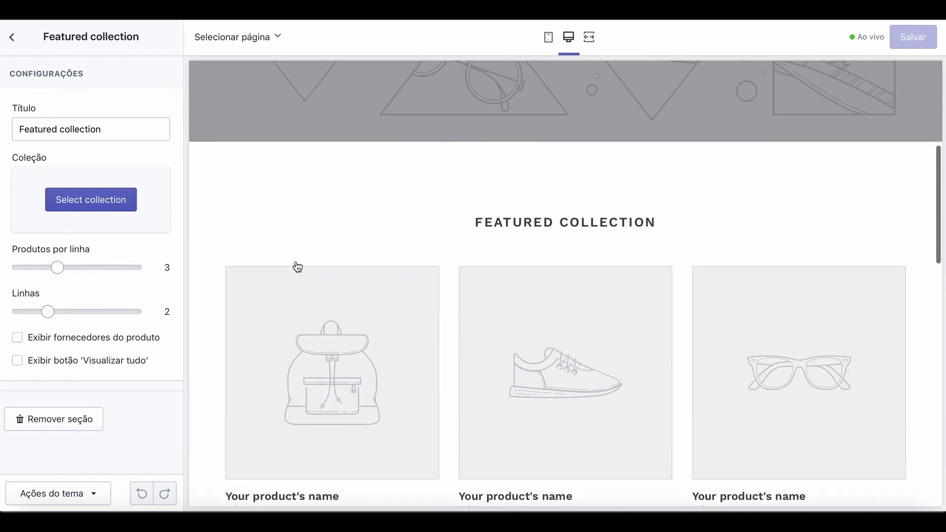
{"action": "scroll", "coordinate": [298, 267], "scroll_direction": "down", "scroll_amount": 2}
{"action": "scroll", "coordinate": [298, 267], "scroll_direction": "down", "scroll_amount": 2}
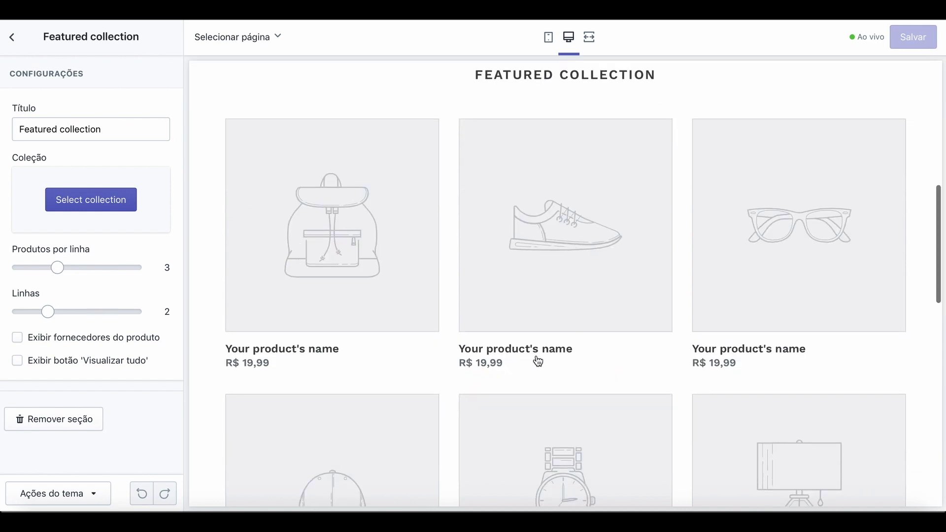
{"action": "scroll", "coordinate": [538, 361], "scroll_direction": "down", "scroll_amount": 4}
{"action": "scroll", "coordinate": [538, 361], "scroll_direction": "up", "scroll_amount": 2}
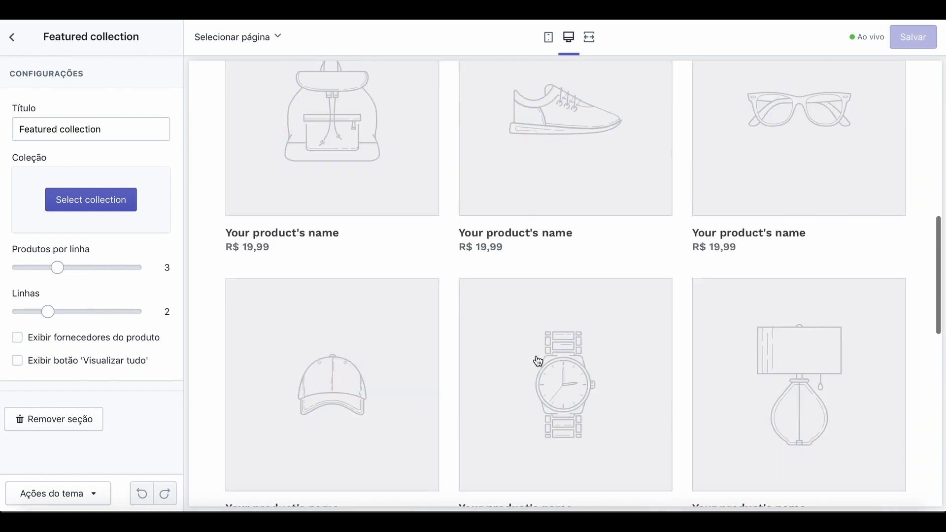
{"action": "scroll", "coordinate": [538, 361], "scroll_direction": "up", "scroll_amount": 1}
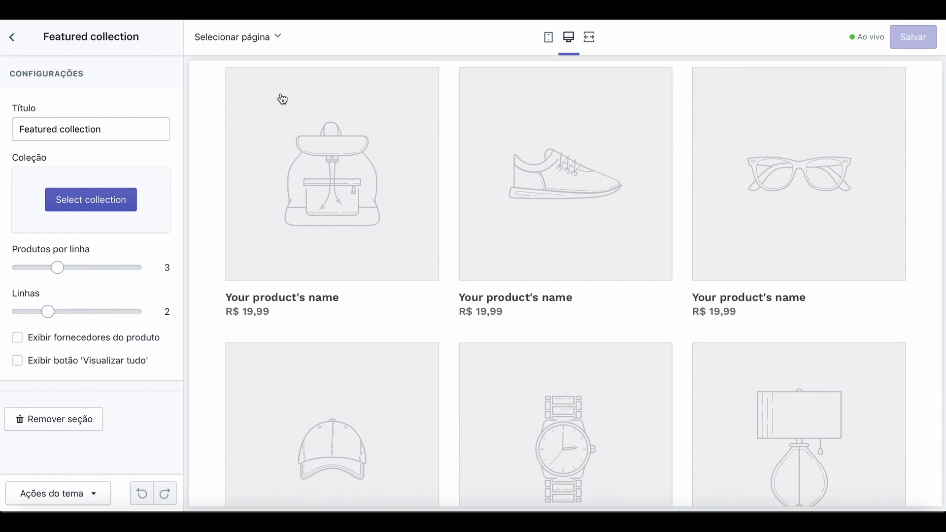
{"action": "left_click", "coordinate": [12, 37]}
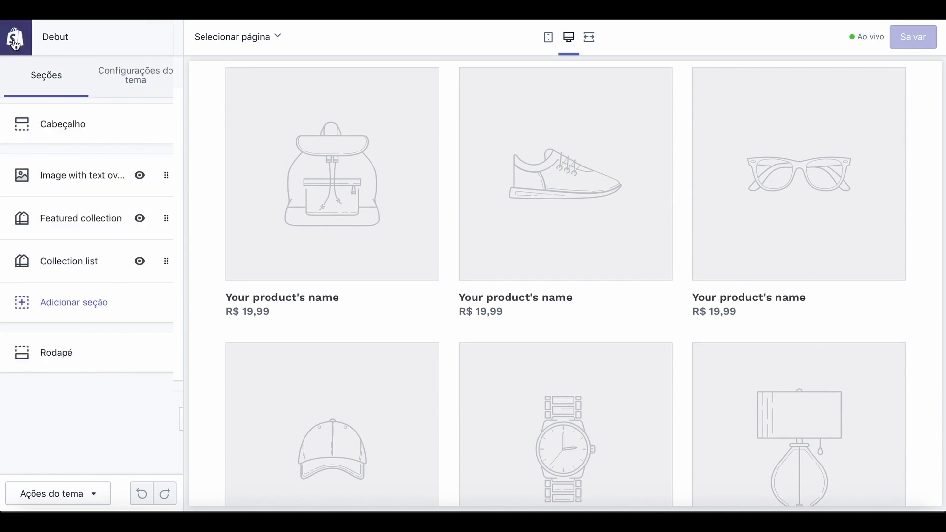
Drag Collection list above Featured collection, then move it back below.
{"action": "left_click", "coordinate": [62, 271]}
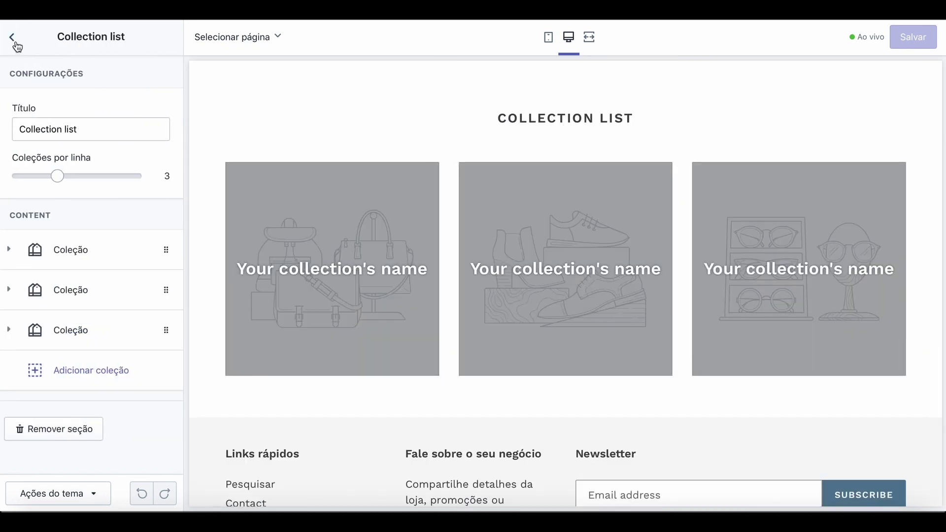
{"action": "left_click", "coordinate": [14, 42]}
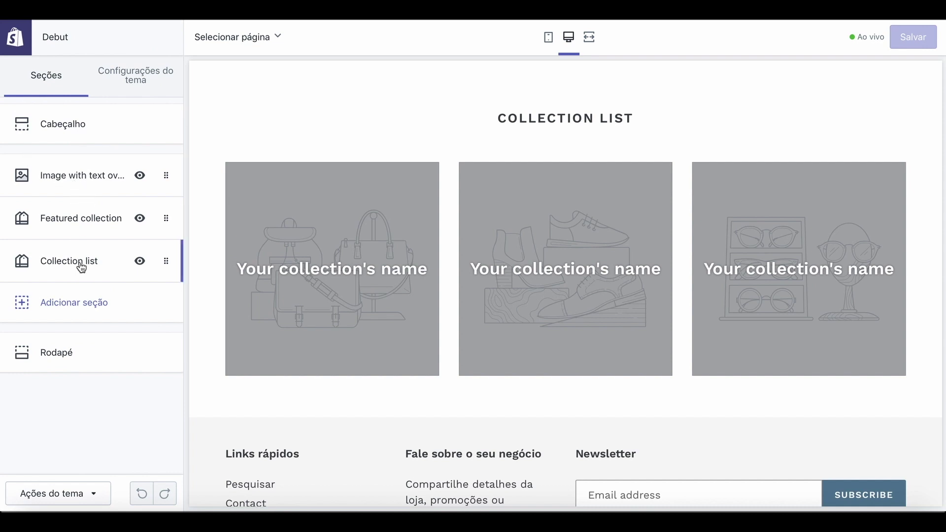
{"action": "left_click_drag", "start_coordinate": [80, 265], "coordinate": [89, 220]}
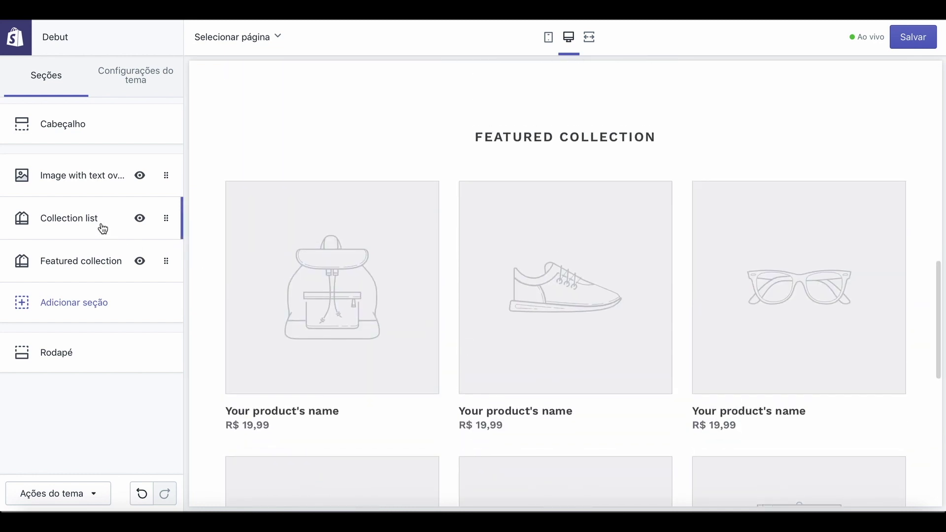
{"action": "left_click_drag", "start_coordinate": [102, 239], "coordinate": [101, 266]}
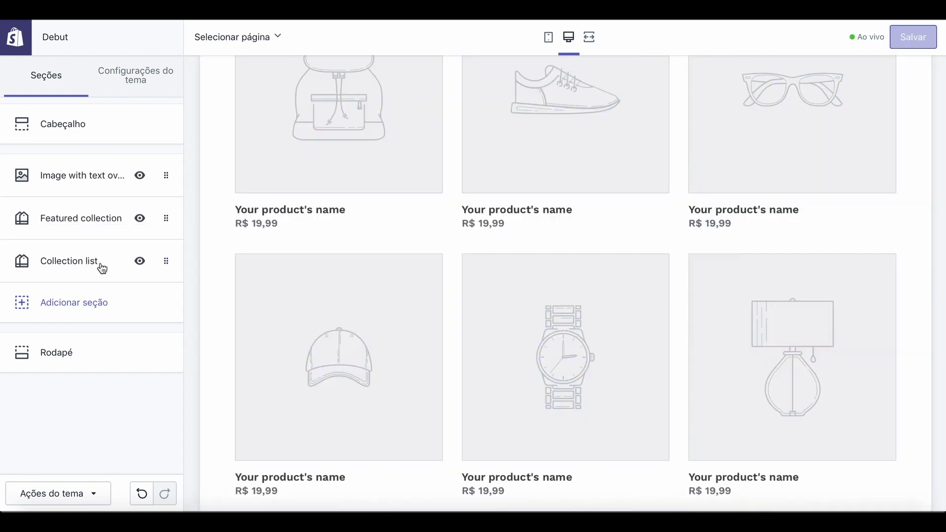
{"action": "scroll", "coordinate": [372, 190], "scroll_direction": "up", "scroll_amount": 10}
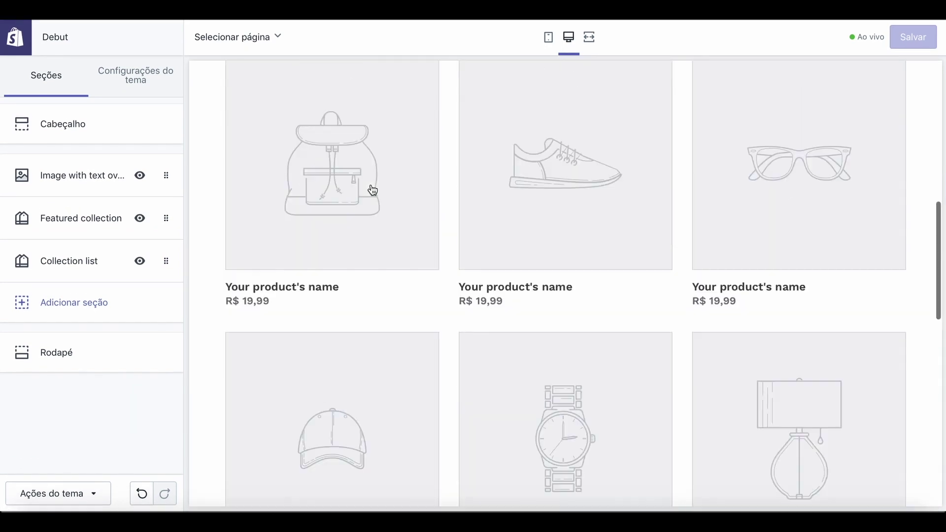
{"action": "scroll", "coordinate": [372, 190], "scroll_direction": "up", "scroll_amount": 4}
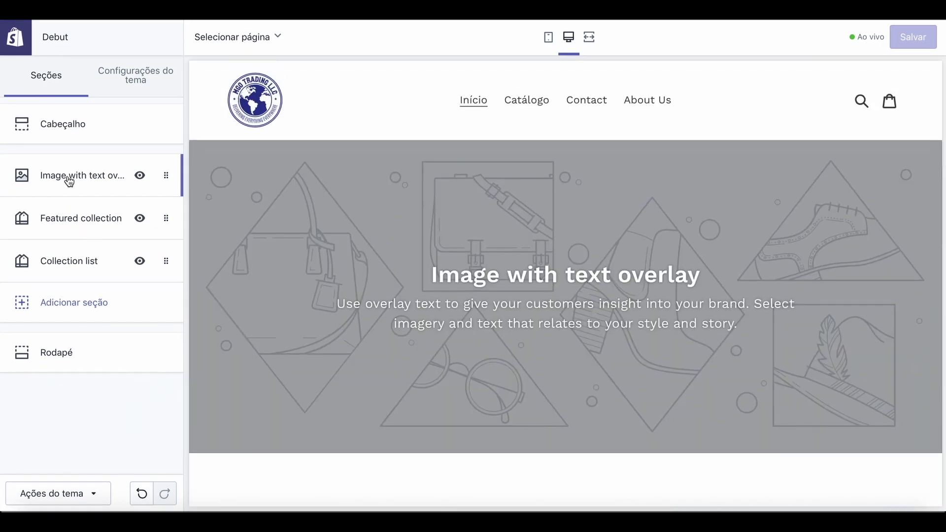
Set the banner image to the free Phones & Cases phone photo with bokeh lights.
{"action": "left_click", "coordinate": [72, 178]}
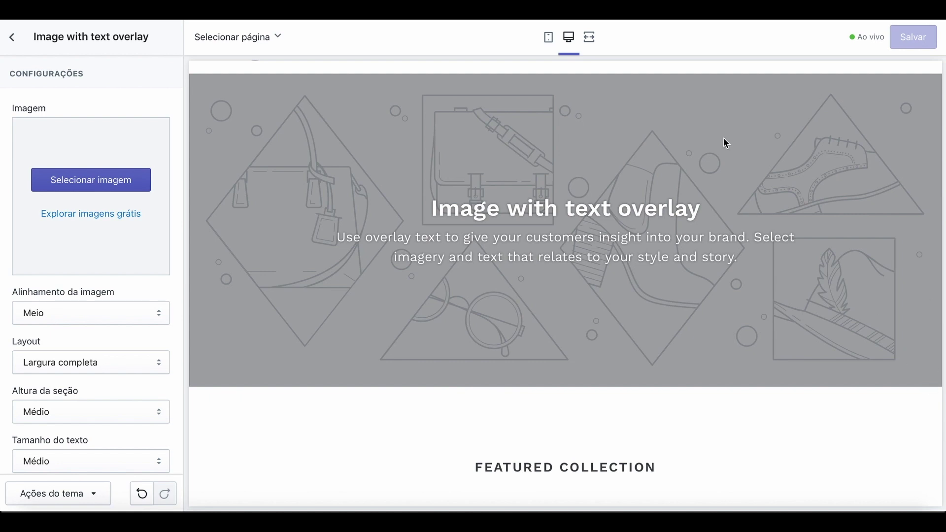
{"action": "left_click", "coordinate": [93, 214]}
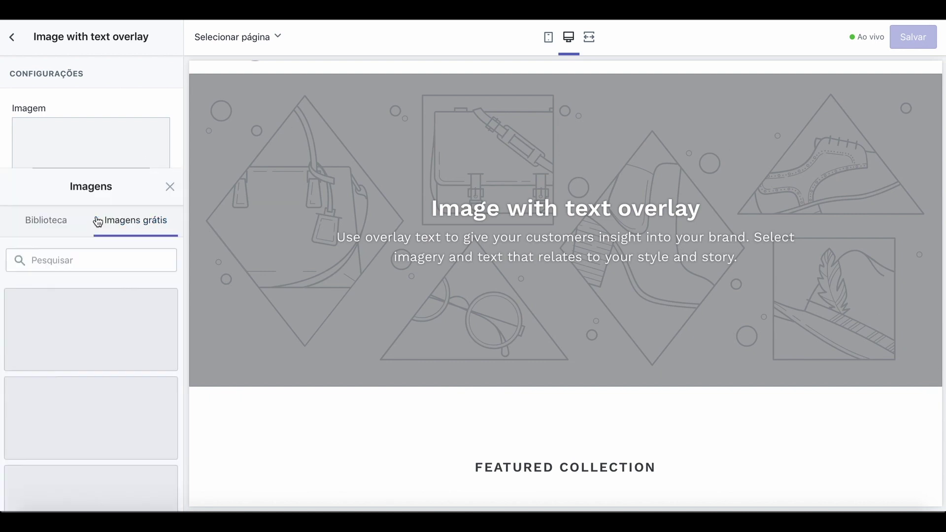
{"action": "scroll", "coordinate": [123, 309], "scroll_direction": "down", "scroll_amount": 10}
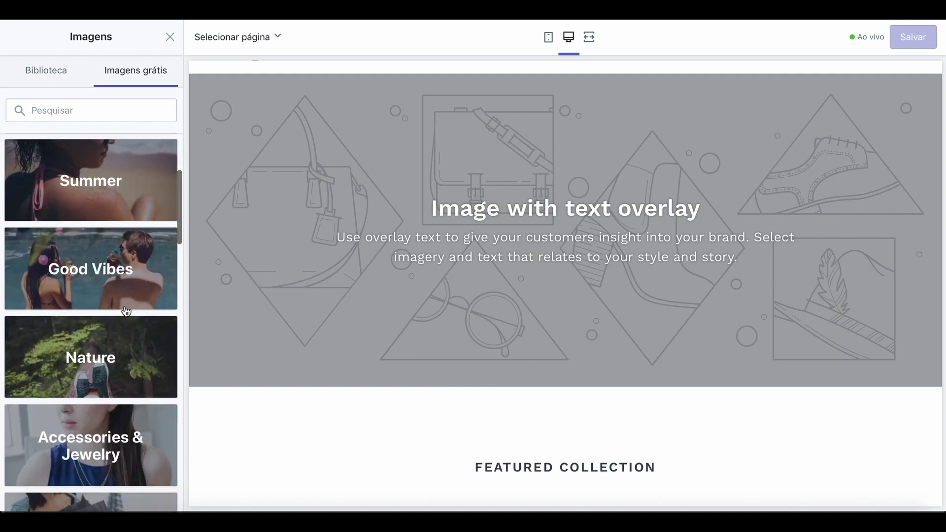
{"action": "scroll", "coordinate": [126, 310], "scroll_direction": "down", "scroll_amount": 7}
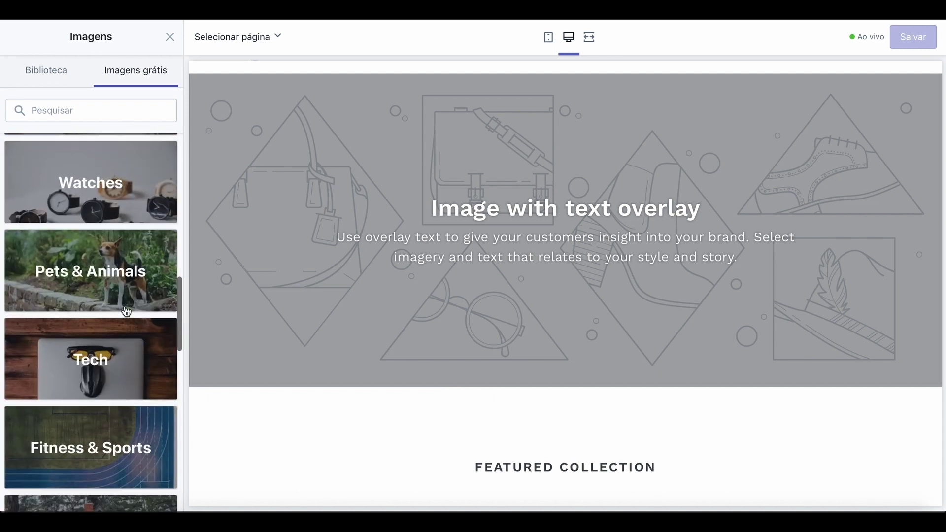
{"action": "scroll", "coordinate": [126, 311], "scroll_direction": "up", "scroll_amount": 4}
{"action": "scroll", "coordinate": [127, 311], "scroll_direction": "down", "scroll_amount": 10}
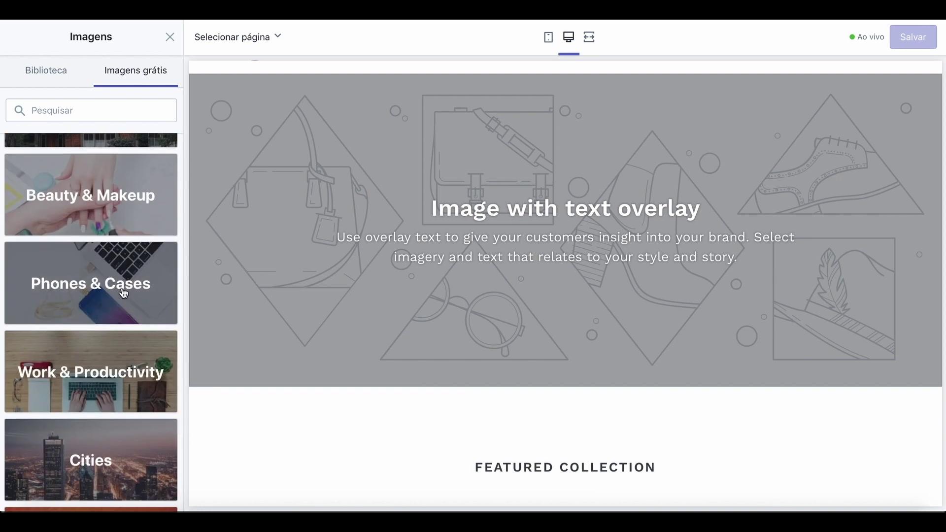
{"action": "left_click", "coordinate": [122, 290]}
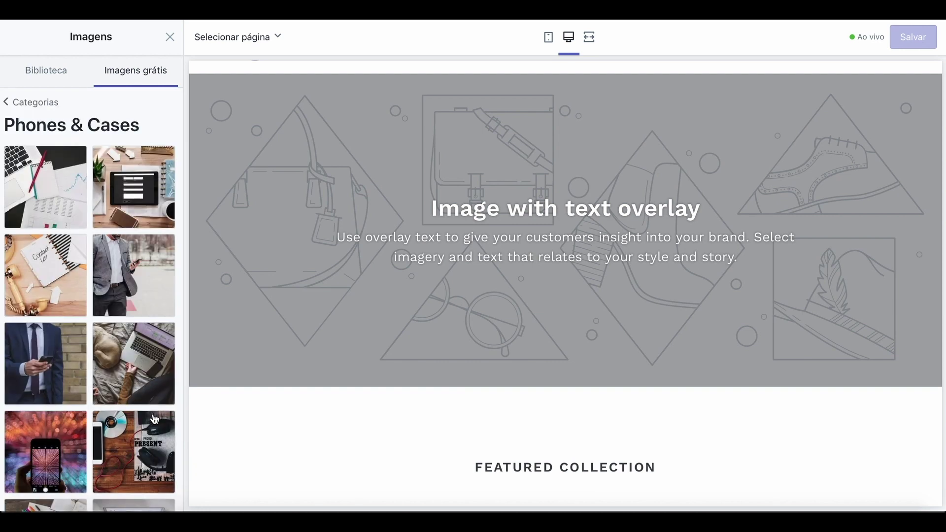
{"action": "scroll", "coordinate": [136, 411], "scroll_direction": "down", "scroll_amount": 2}
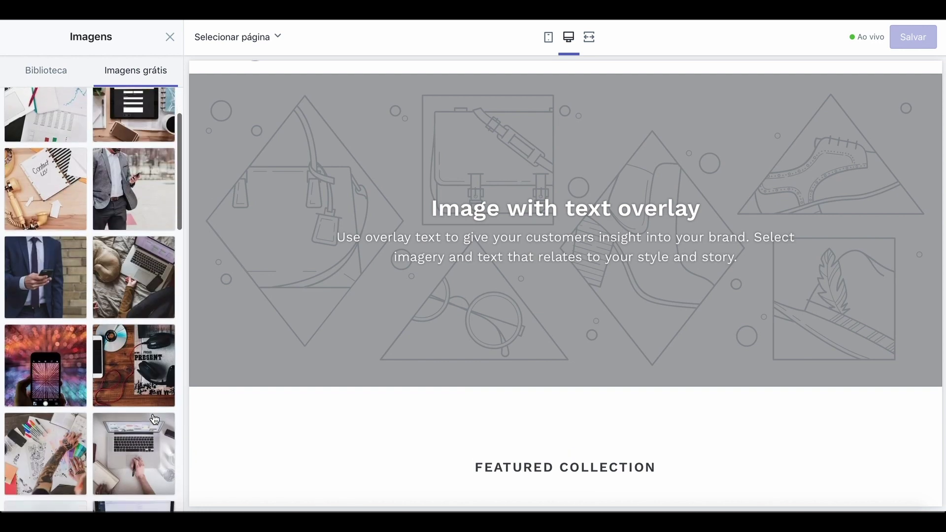
{"action": "left_click", "coordinate": [58, 362]}
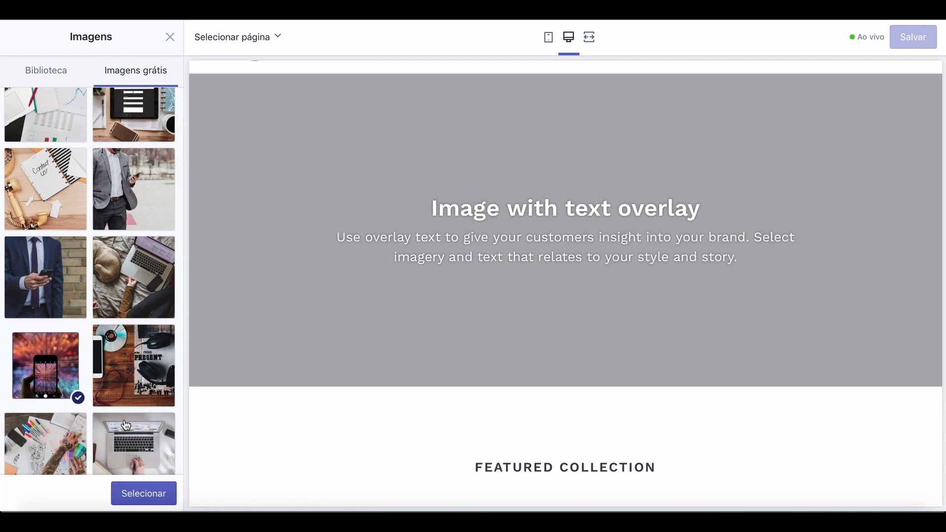
{"action": "left_click", "coordinate": [153, 494]}
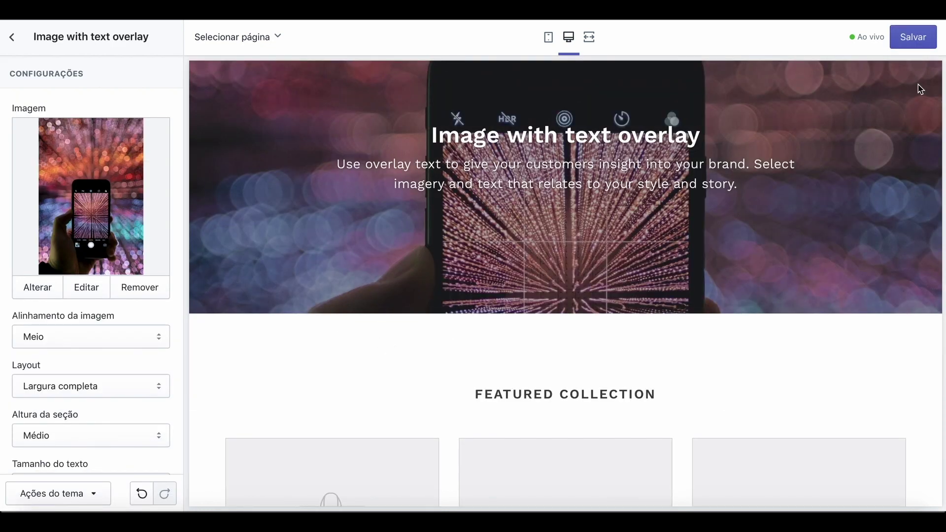
Save the home page changes.
{"action": "left_click", "coordinate": [925, 38]}
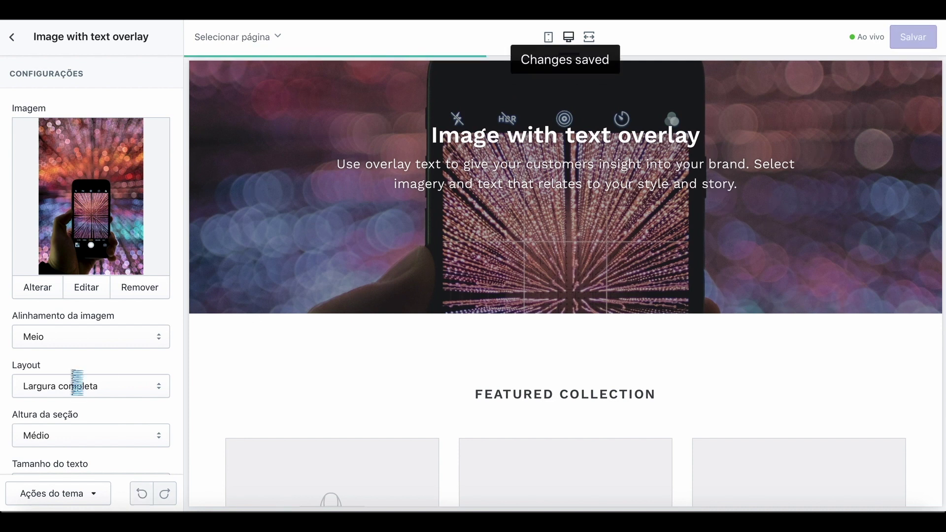
{"action": "scroll", "coordinate": [115, 419], "scroll_direction": "down", "scroll_amount": 5}
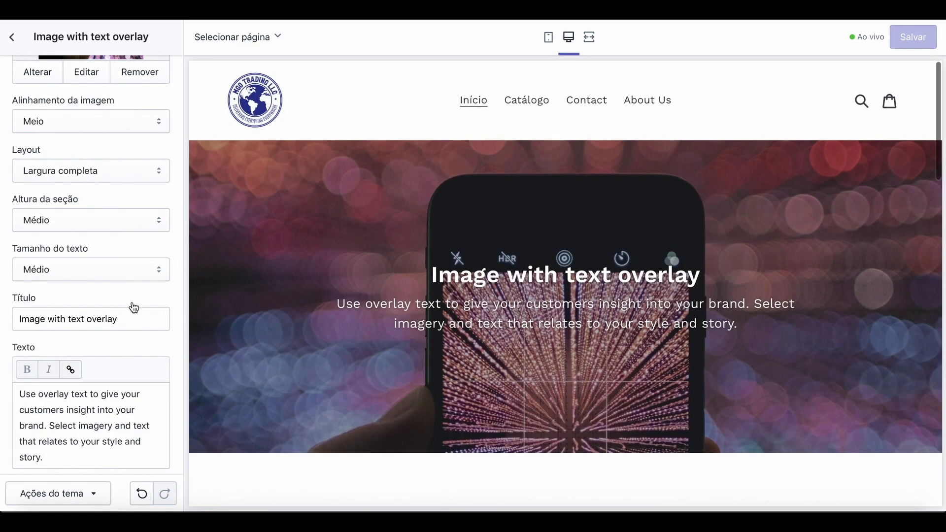
{"action": "scroll", "coordinate": [132, 305], "scroll_direction": "up", "scroll_amount": 5}
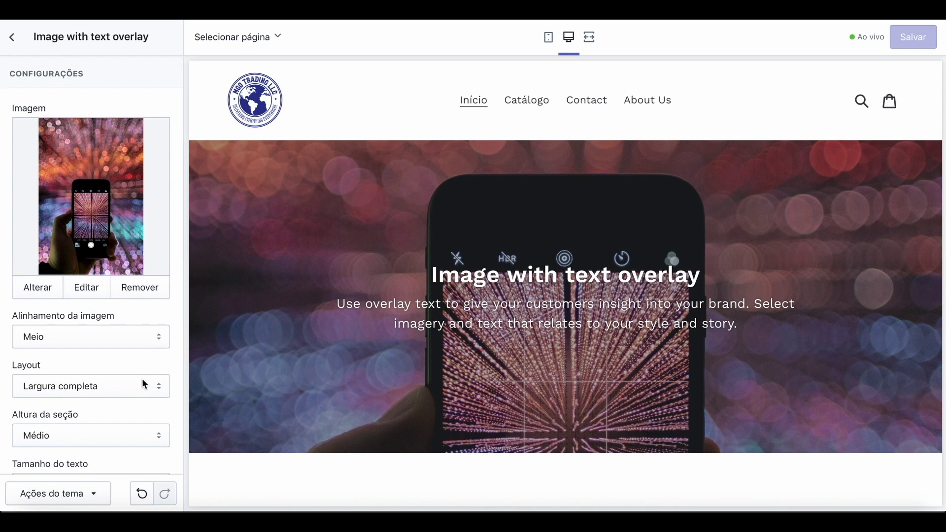
{"action": "scroll", "coordinate": [143, 380], "scroll_direction": "down", "scroll_amount": 2}
Try the banner section heights Pequeno and Extra grande.
{"action": "left_click", "coordinate": [159, 325]}
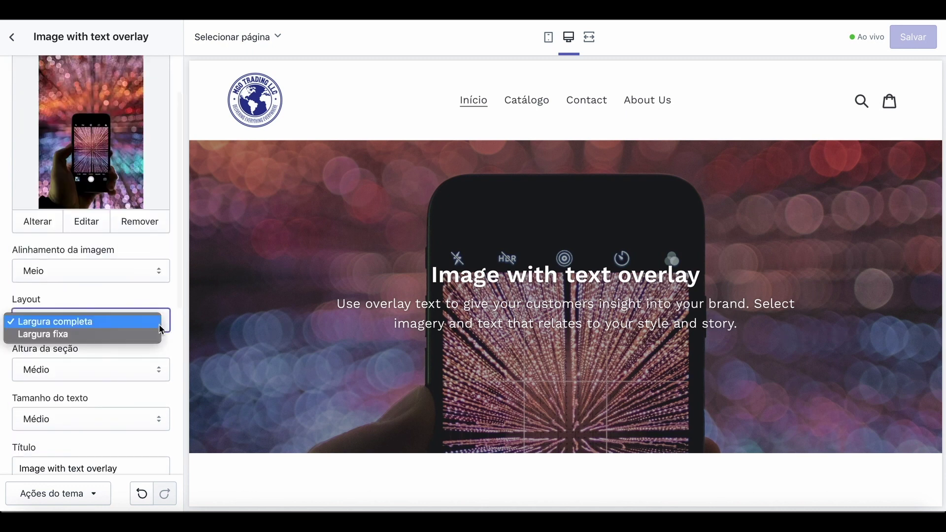
{"action": "left_click", "coordinate": [114, 352]}
{"action": "left_click", "coordinate": [154, 377]}
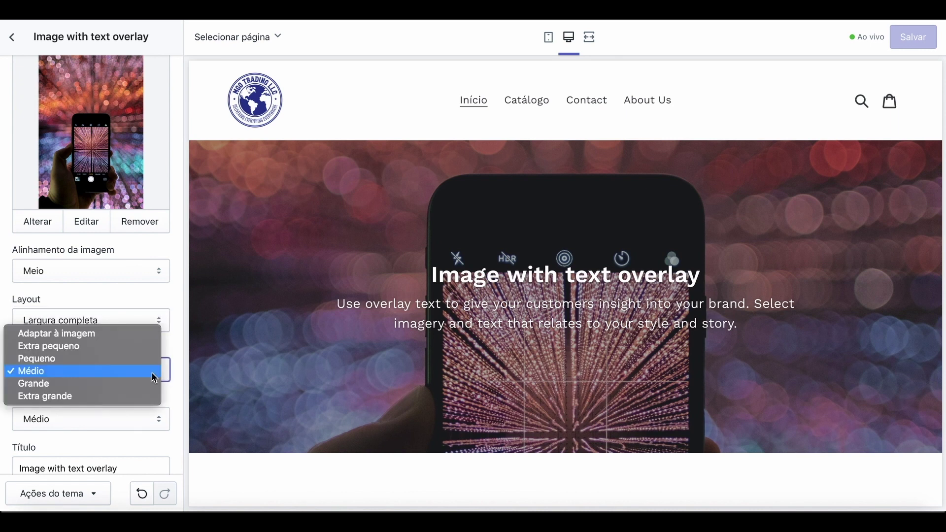
{"action": "left_click", "coordinate": [84, 358]}
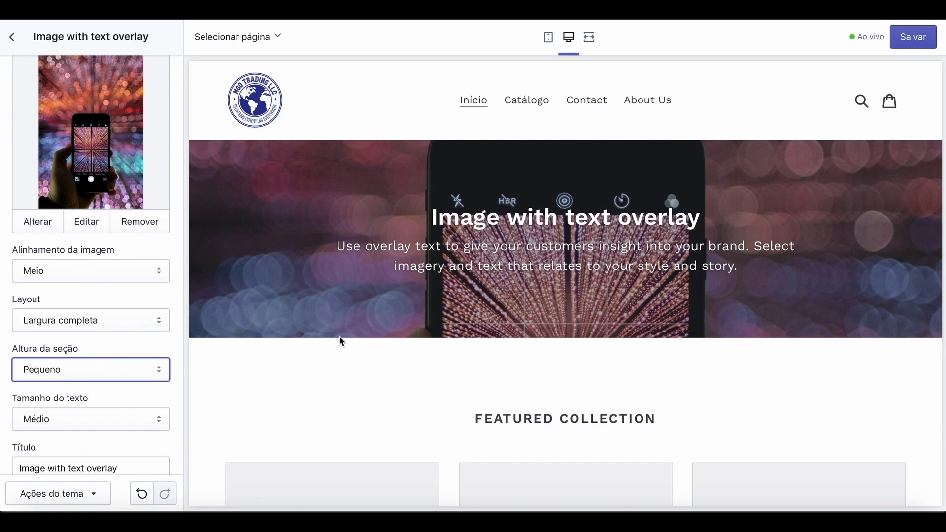
{"action": "scroll", "coordinate": [352, 366], "scroll_direction": "down", "scroll_amount": 1}
{"action": "scroll", "coordinate": [353, 366], "scroll_direction": "down", "scroll_amount": 8}
{"action": "scroll", "coordinate": [354, 372], "scroll_direction": "up", "scroll_amount": 9}
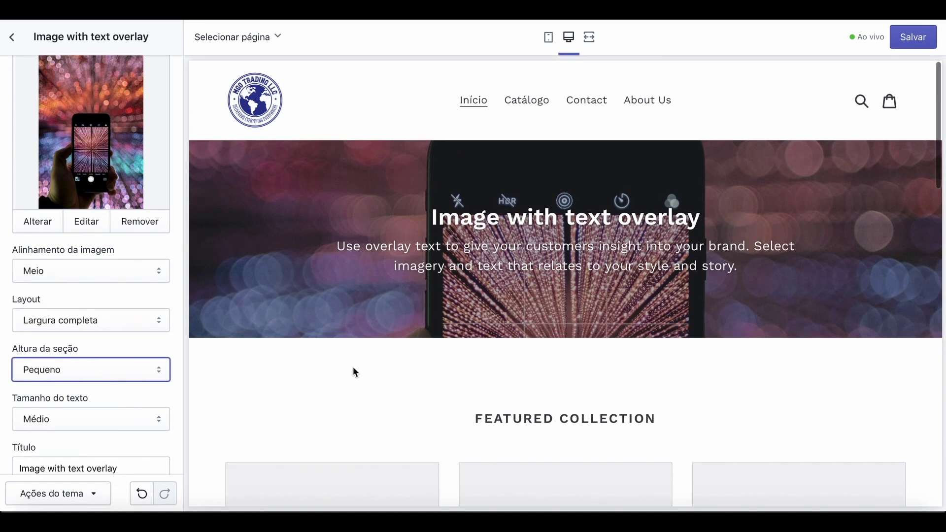
{"action": "left_click", "coordinate": [158, 371]}
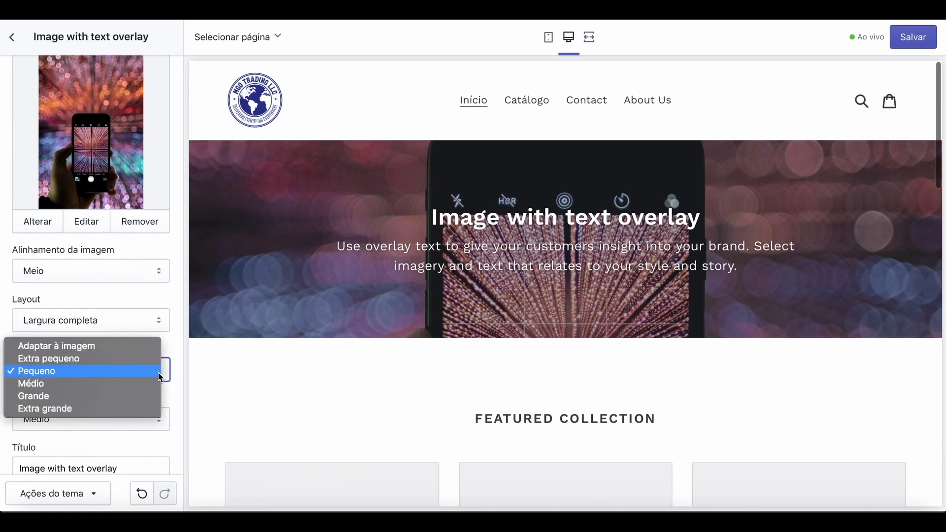
{"action": "left_click", "coordinate": [95, 408]}
{"action": "scroll", "coordinate": [303, 433], "scroll_direction": "down", "scroll_amount": 8}
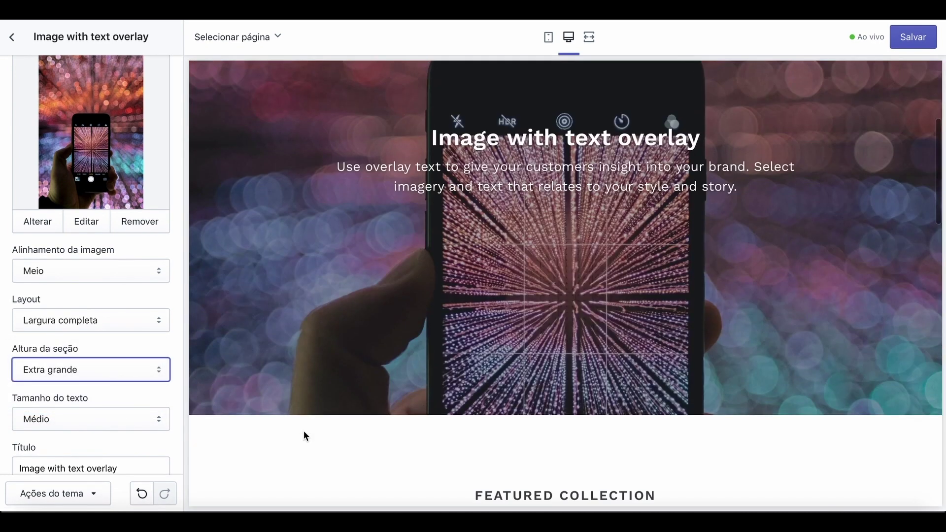
{"action": "scroll", "coordinate": [304, 435], "scroll_direction": "down", "scroll_amount": 8}
{"action": "scroll", "coordinate": [304, 434], "scroll_direction": "up", "scroll_amount": 15}
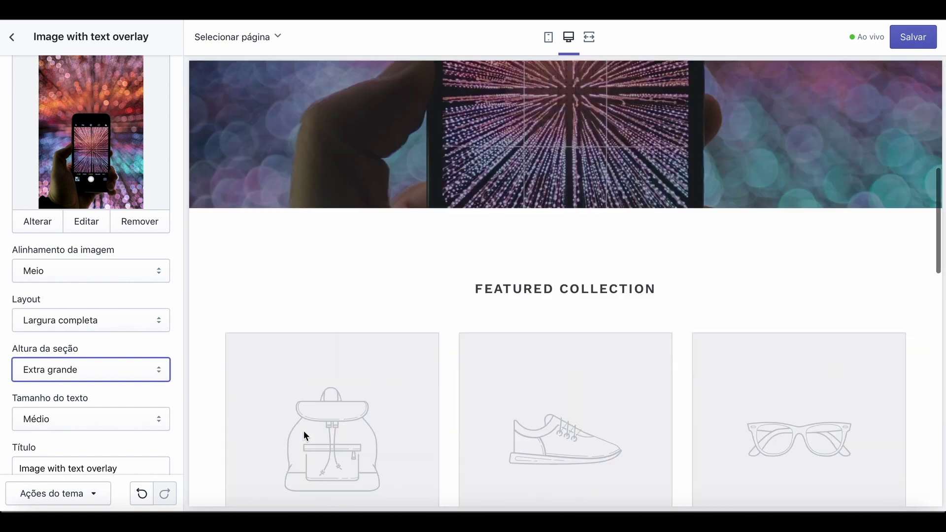
Set the banner section height back to Pequeno and save.
{"action": "left_click", "coordinate": [158, 371]}
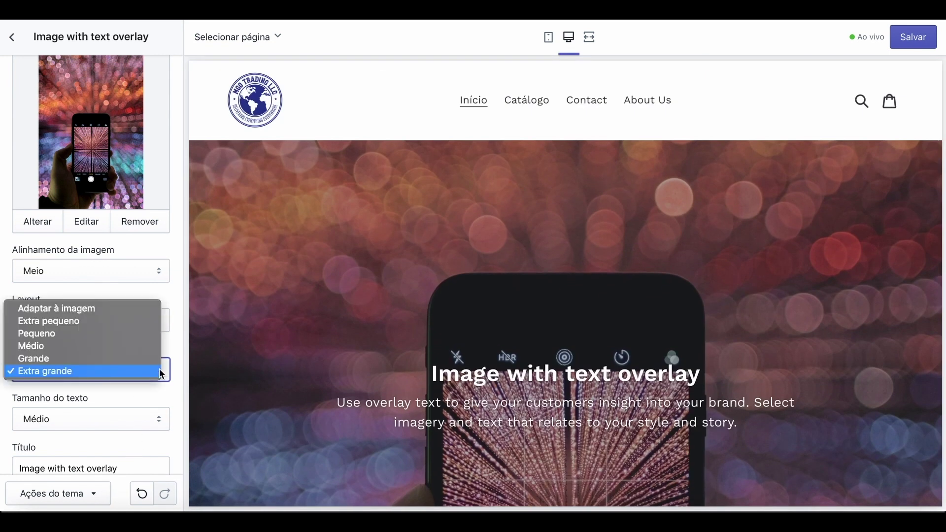
{"action": "left_click", "coordinate": [58, 333]}
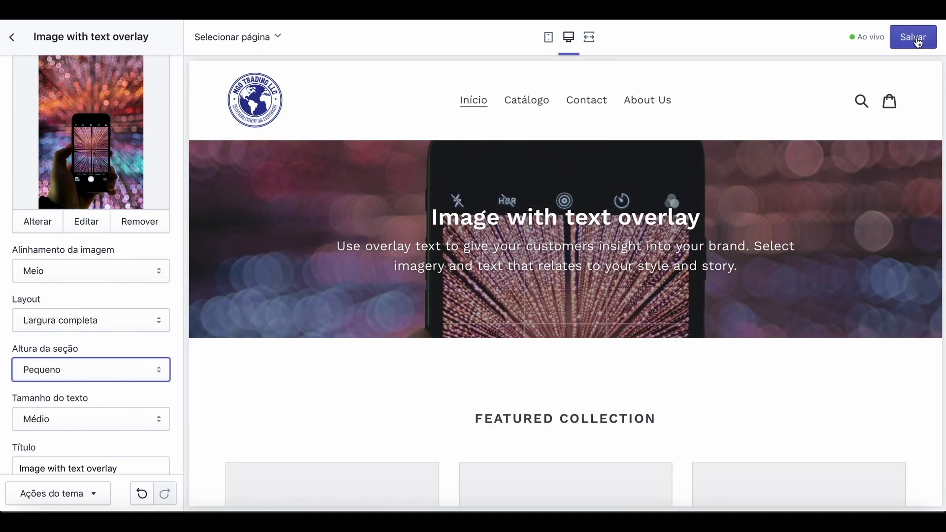
{"action": "left_click", "coordinate": [916, 39]}
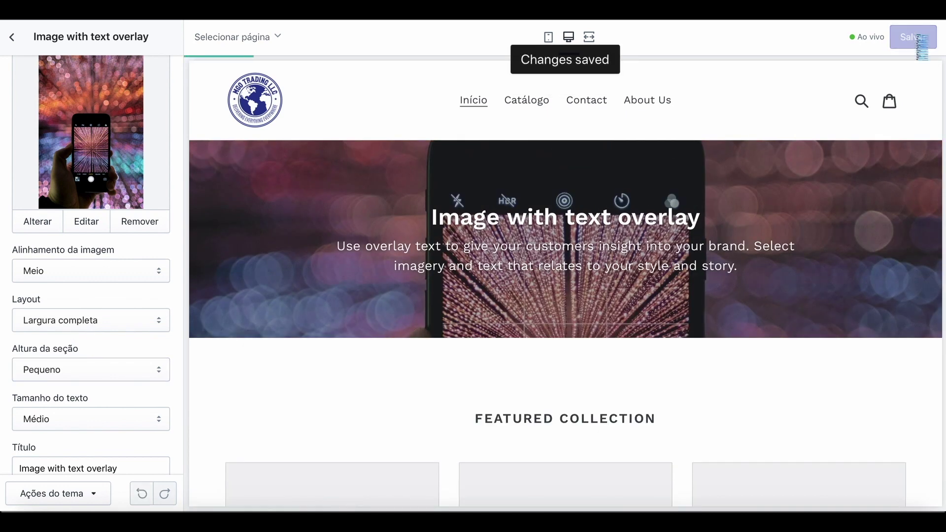
{"action": "scroll", "coordinate": [396, 250], "scroll_direction": "up", "scroll_amount": 1}
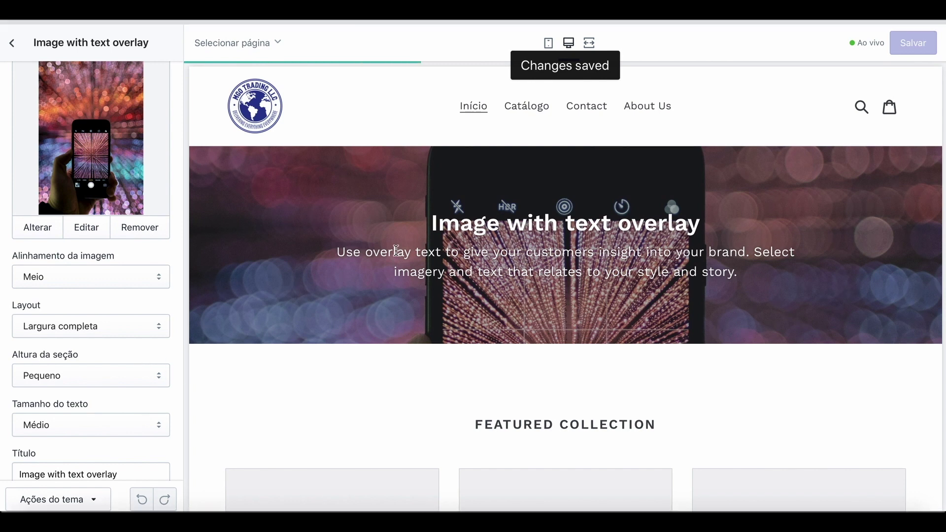
{"action": "scroll", "coordinate": [396, 250], "scroll_direction": "down", "scroll_amount": 1}
{"action": "scroll", "coordinate": [395, 251], "scroll_direction": "down", "scroll_amount": 2}
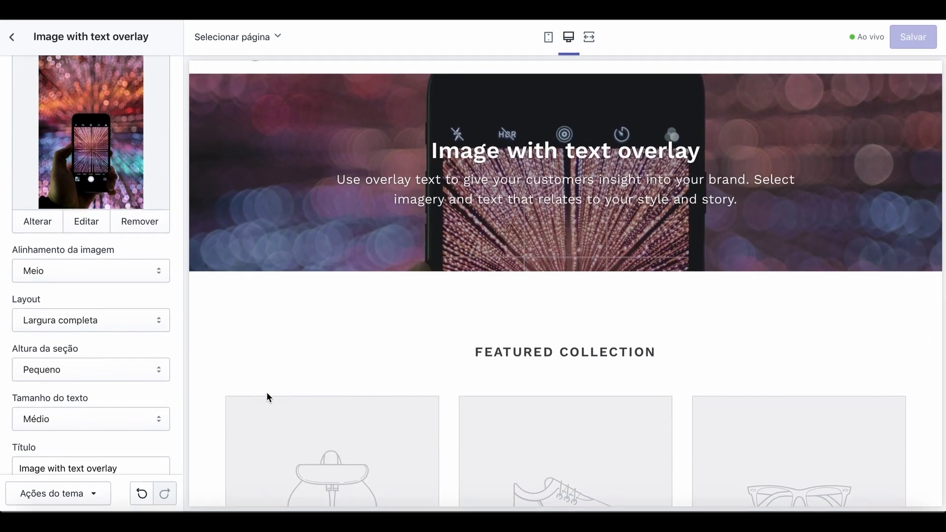
{"action": "scroll", "coordinate": [128, 376], "scroll_direction": "down", "scroll_amount": 5}
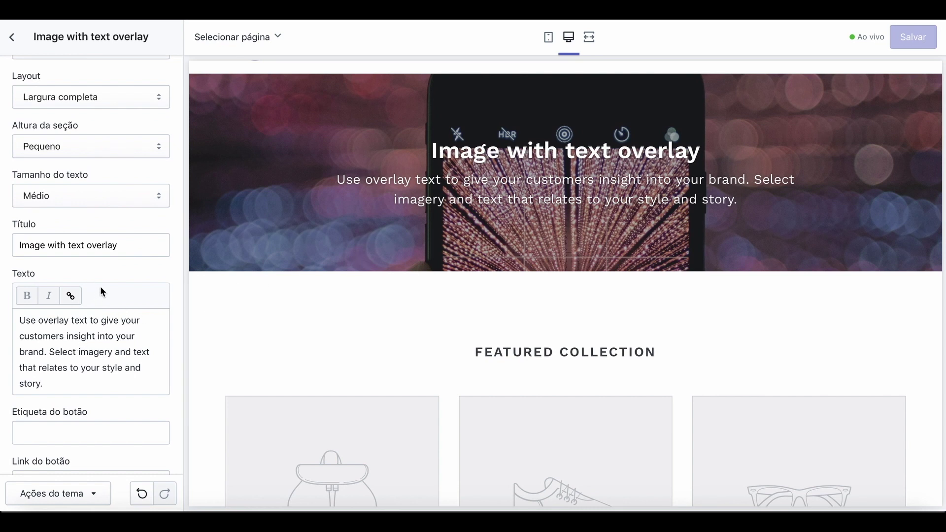
Delete all of the banner's description text in the Texto editor.
{"action": "left_click", "coordinate": [61, 383]}
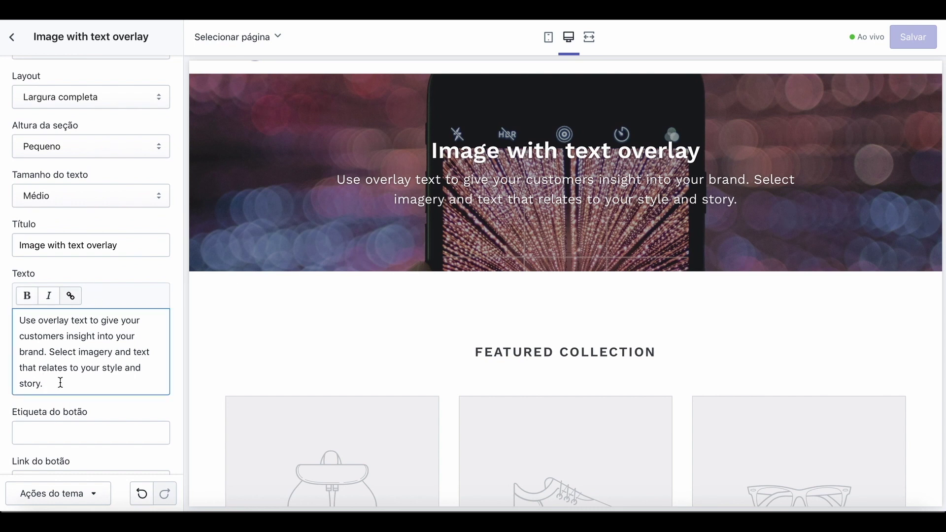
{"action": "key", "text": "BackSpace"}
{"action": "key", "text": "BackSpace"}
{"action": "key", "text": "BackSpace"}
{"action": "key", "text": "BackSpace"}
{"action": "key", "text": "BackSpace"}
{"action": "key", "text": "BackSpace"}
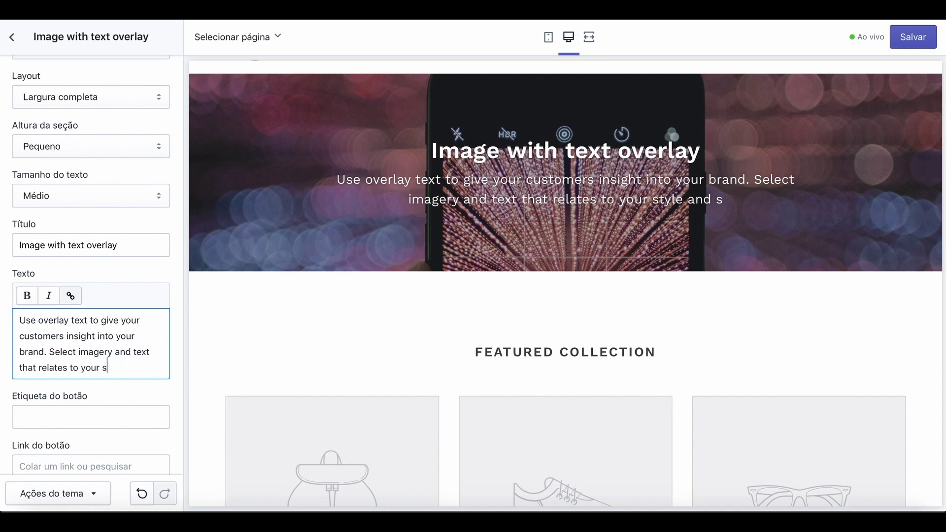
{"action": "key", "text": "BackSpace"}
{"action": "key", "text": "BackSpace"}
{"action": "key", "text": "BackSpace"}
{"action": "key", "text": "BackSpace"}
{"action": "key", "text": "BackSpace"}
{"action": "key", "text": "BackSpace"}
{"action": "key", "text": "BackSpace"}
{"action": "key", "text": "BackSpace"}
{"action": "key", "text": "BackSpace"}
{"action": "key", "text": "BackSpace"}
{"action": "key", "text": "BackSpace"}
{"action": "key", "text": "BackSpace"}
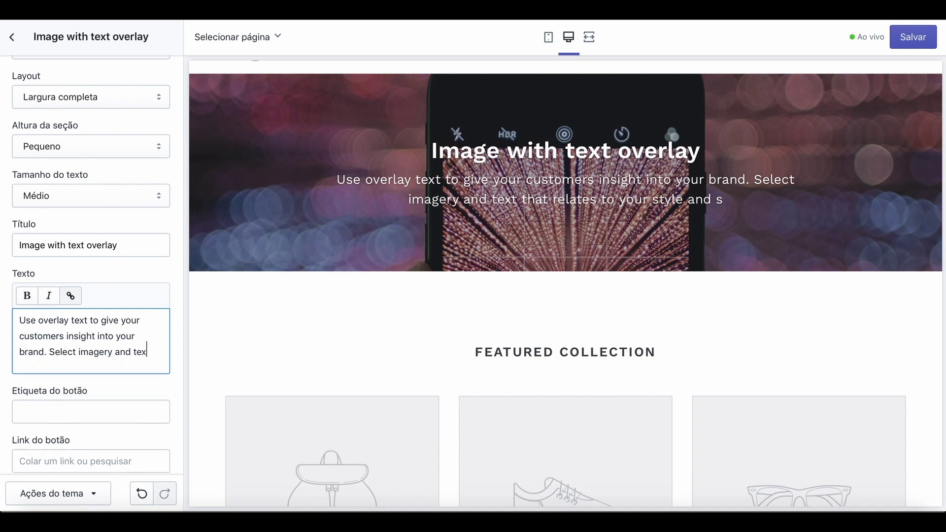
{"action": "key", "text": "BackSpace"}
{"action": "key", "text": "BackSpace"}
{"action": "key", "text": "BackSpace"}
{"action": "key", "text": "BackSpace"}
{"action": "key", "text": "BackSpace"}
{"action": "key", "text": "BackSpace"}
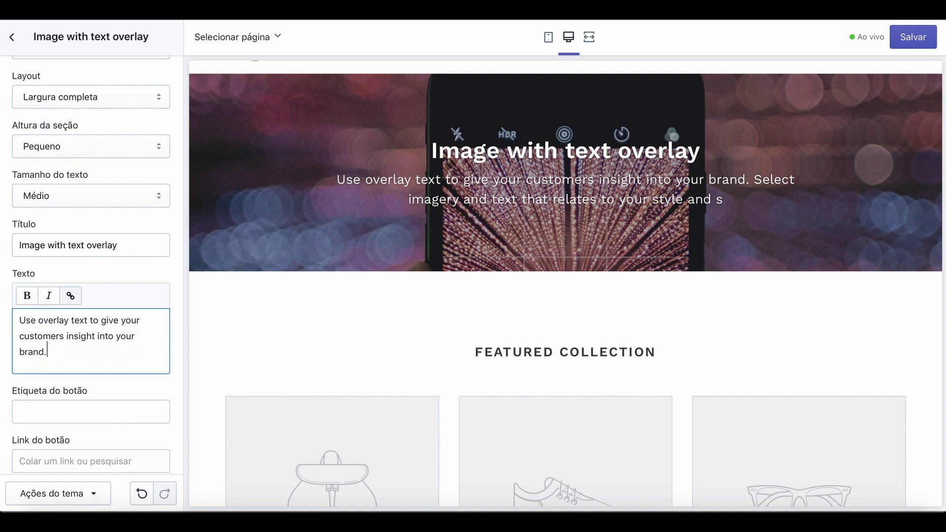
{"action": "key", "text": "BackSpace"}
{"action": "key", "text": "BackSpace"}
{"action": "key", "text": "BackSpace"}
{"action": "key", "text": "BackSpace"}
{"action": "key", "text": "BackSpace"}
{"action": "key", "text": "BackSpace"}
{"action": "key", "text": "BackSpace"}
{"action": "key", "text": "BackSpace"}
{"action": "key", "text": "BackSpace"}
{"action": "key", "text": "BackSpace"}
{"action": "key", "text": "BackSpace"}
{"action": "key", "text": "BackSpace"}
{"action": "key", "text": "BackSpace"}
{"action": "key", "text": "BackSpace"}
{"action": "key", "text": "BackSpace"}
{"action": "key", "text": "BackSpace"}
{"action": "key", "text": "BackSpace"}
{"action": "key", "text": "BackSpace"}
{"action": "key", "text": "BackSpace"}
{"action": "key", "text": "BackSpace"}
{"action": "key", "text": "BackSpace"}
{"action": "key", "text": "BackSpace"}
{"action": "key", "text": "BackSpace"}
{"action": "key", "text": "BackSpace"}
{"action": "key", "text": "BackSpace"}
{"action": "key", "text": "BackSpace"}
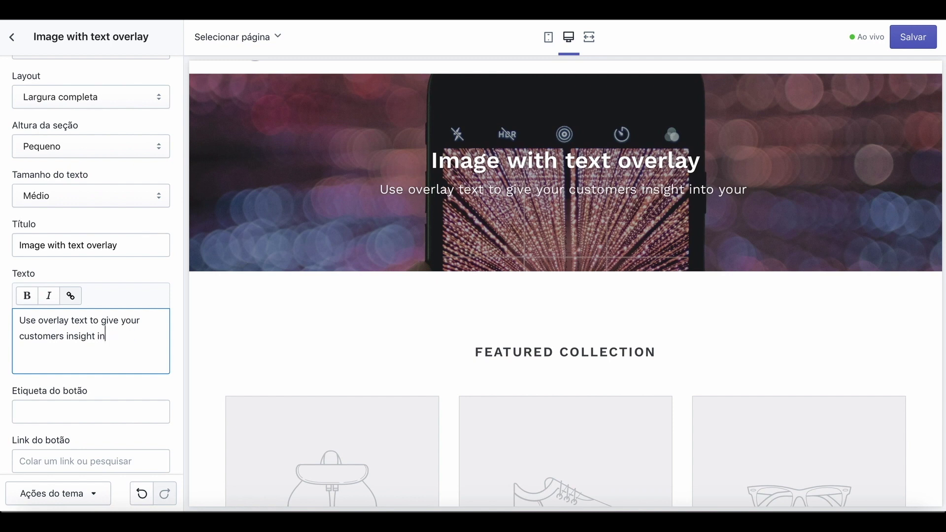
{"action": "key", "text": "BackSpace"}
{"action": "key", "text": "BackSpace"}
{"action": "key", "text": "BackSpace"}
{"action": "key", "text": "BackSpace"}
{"action": "key", "text": "BackSpace"}
{"action": "key", "text": "BackSpace"}
{"action": "key", "text": "BackSpace"}
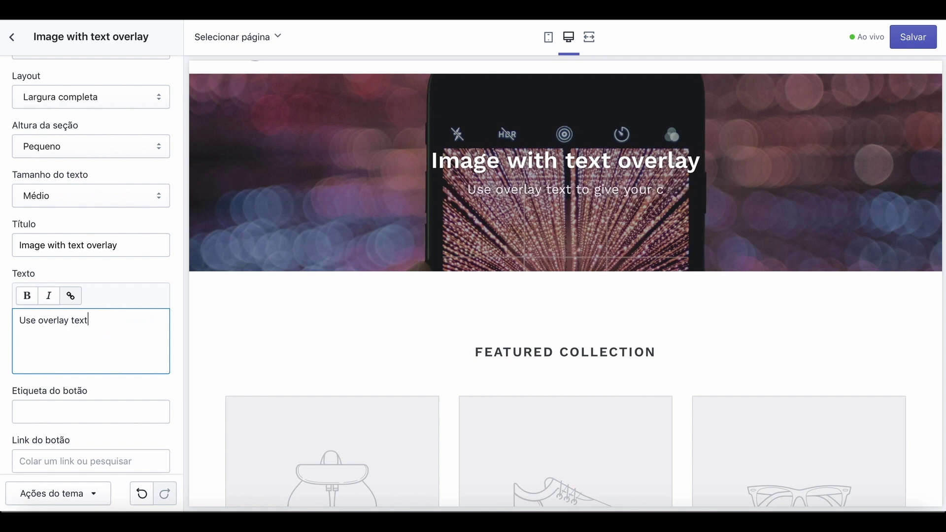
{"action": "key", "text": "BackSpace"}
{"action": "key", "text": "BackSpace"}
{"action": "key", "text": "BackSpace"}
{"action": "key", "text": "BackSpace"}
{"action": "key", "text": "BackSpace"}
{"action": "key", "text": "BackSpace"}
{"action": "key", "text": "BackSpace"}
{"action": "key", "text": "BackSpace"}
{"action": "key", "text": "BackSpace"}
{"action": "key", "text": "BackSpace"}
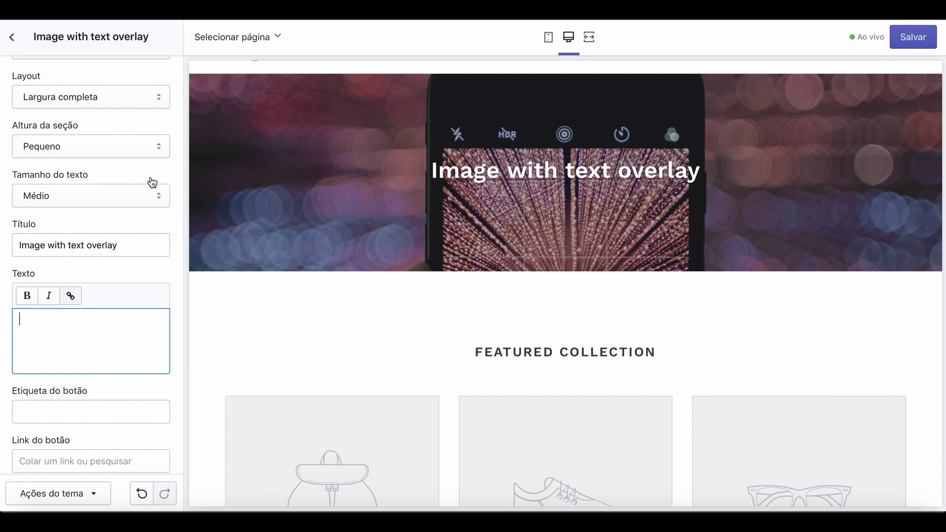
Replace the banner title with 'Universidade Shopping' and save.
{"action": "left_click", "coordinate": [133, 244]}
{"action": "key", "text": "BackSpace"}
{"action": "key", "text": "BackSpace"}
{"action": "key", "text": "BackSpace"}
{"action": "key", "text": "BackSpace"}
{"action": "key", "text": "BackSpace"}
{"action": "key", "text": "BackSpace"}
{"action": "key", "text": "BackSpace"}
{"action": "key", "text": "BackSpace"}
{"action": "key", "text": "BackSpace"}
{"action": "key", "text": "BackSpace"}
{"action": "key", "text": "BackSpace"}
{"action": "key", "text": "BackSpace"}
{"action": "key", "text": "BackSpace"}
{"action": "key", "text": "BackSpace"}
{"action": "key", "text": "BackSpace"}
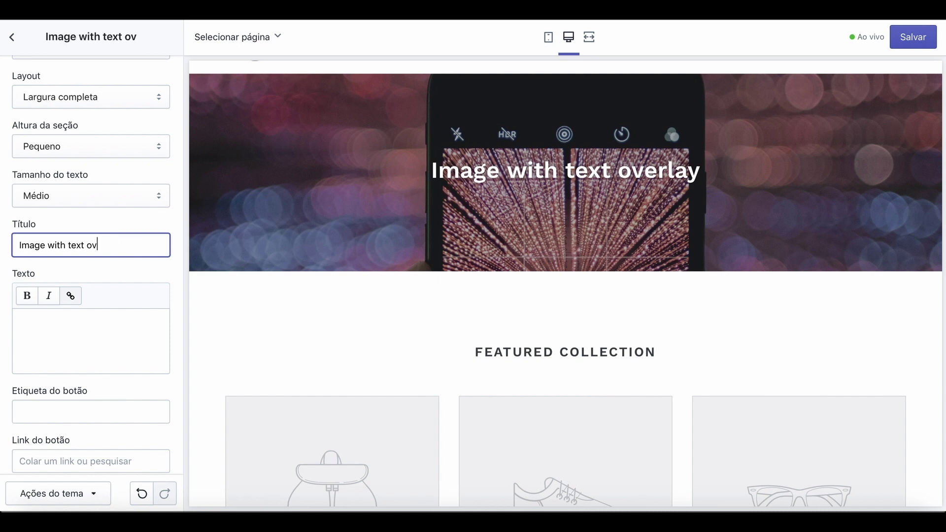
{"action": "key", "text": "BackSpace"}
{"action": "key", "text": "BackSpace"}
{"action": "key", "text": "BackSpace"}
{"action": "key", "text": "BackSpace"}
{"action": "key", "text": "BackSpace"}
{"action": "key", "text": "BackSpace"}
{"action": "key", "text": "BackSpace"}
{"action": "key", "text": "BackSpace"}
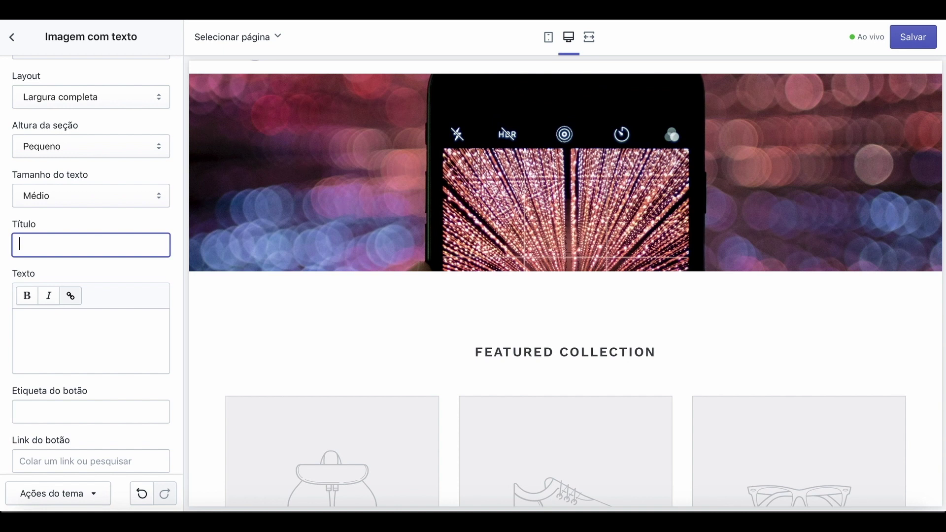
{"action": "type", "text": "Univ"}
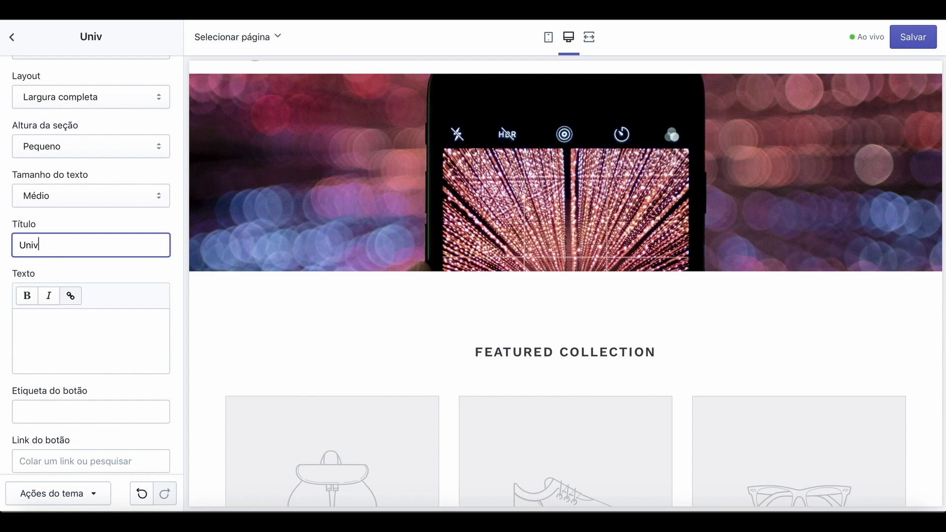
{"action": "type", "text": "ersidade Shopp"}
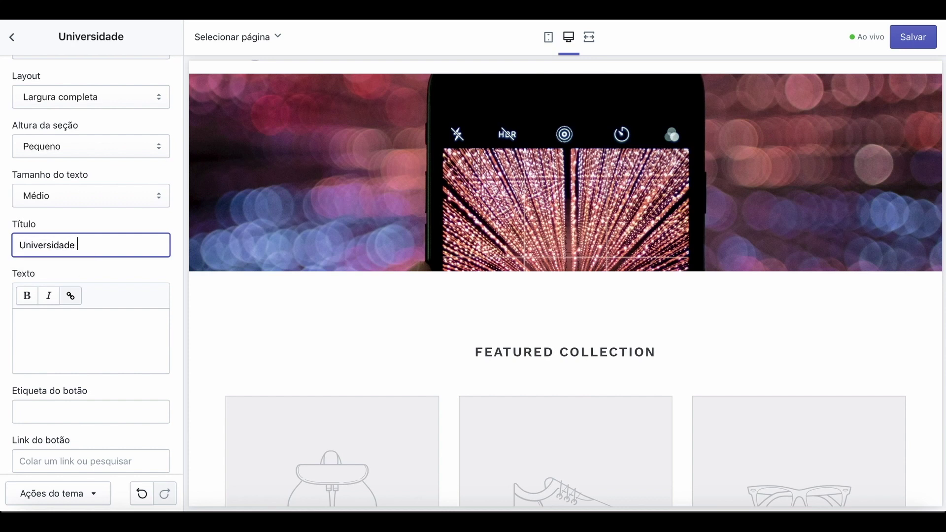
{"action": "type", "text": "oing"}
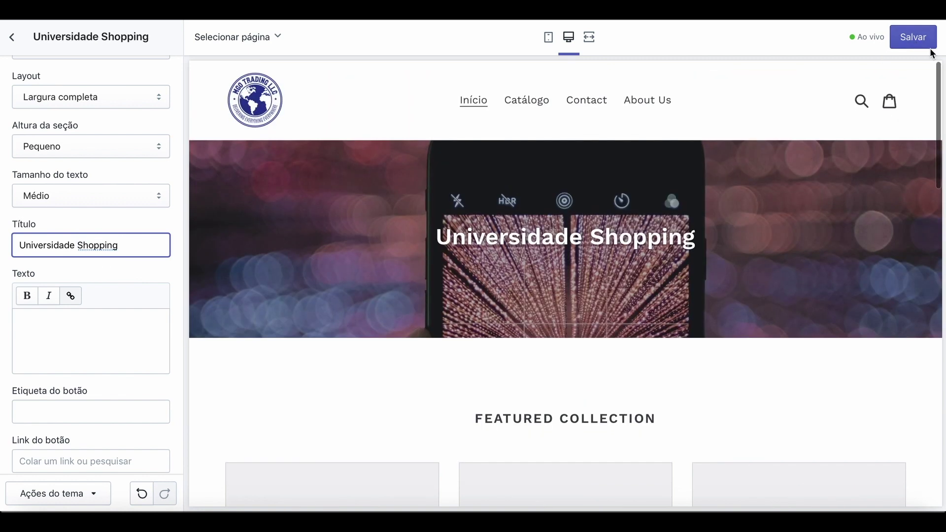
{"action": "left_click", "coordinate": [919, 45]}
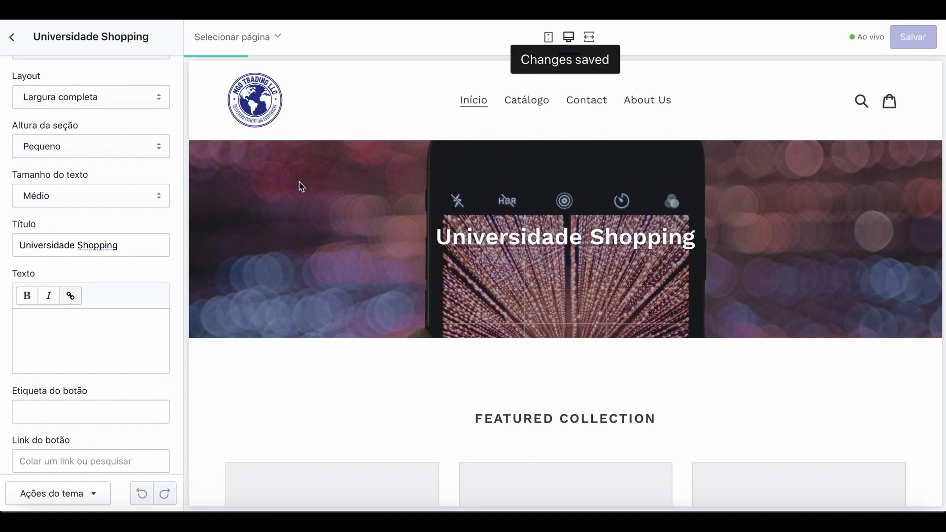
{"action": "scroll", "coordinate": [310, 329], "scroll_direction": "down", "scroll_amount": 5}
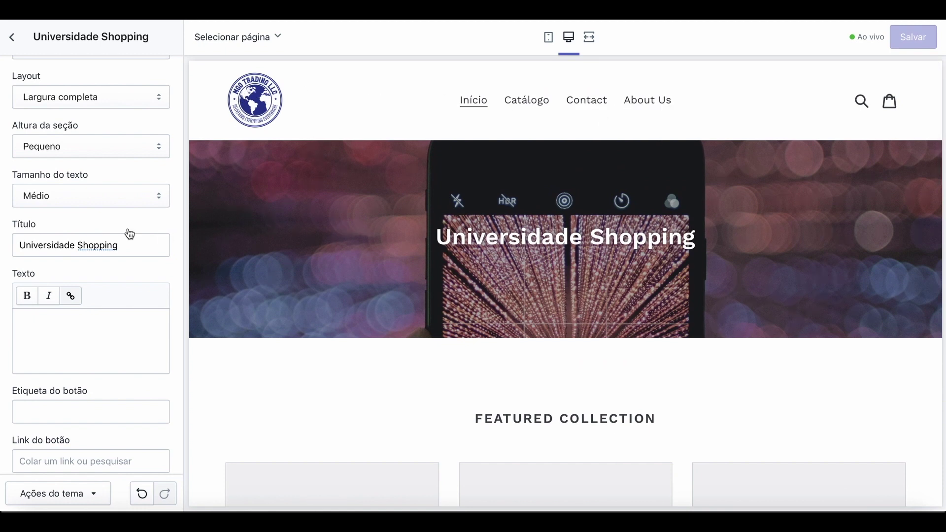
{"action": "scroll", "coordinate": [108, 221], "scroll_direction": "up", "scroll_amount": 6}
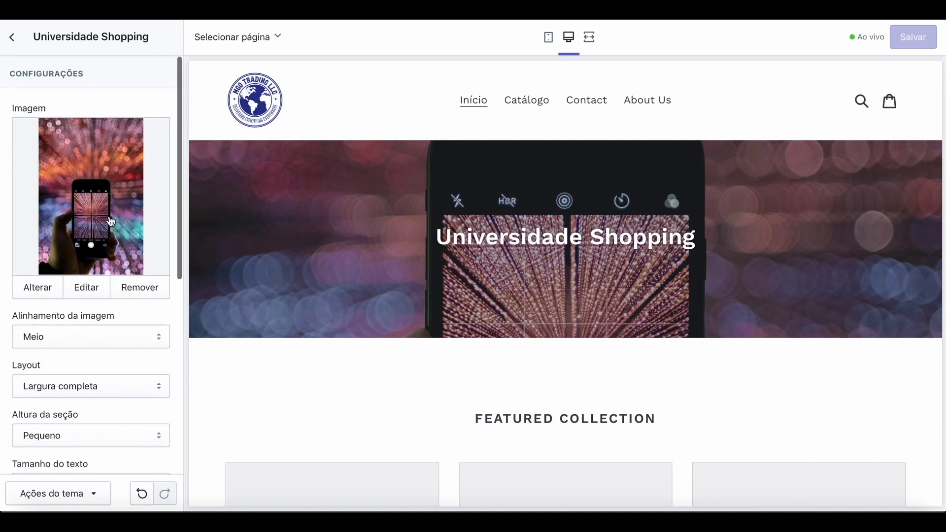
{"action": "left_click", "coordinate": [549, 38]}
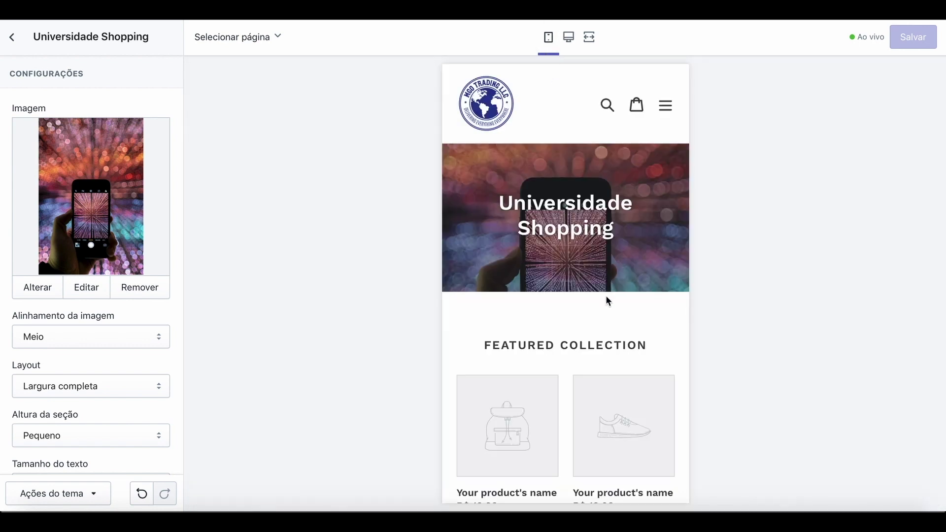
{"action": "scroll", "coordinate": [606, 298], "scroll_direction": "down", "scroll_amount": 10}
{"action": "scroll", "coordinate": [608, 302], "scroll_direction": "down", "scroll_amount": 5}
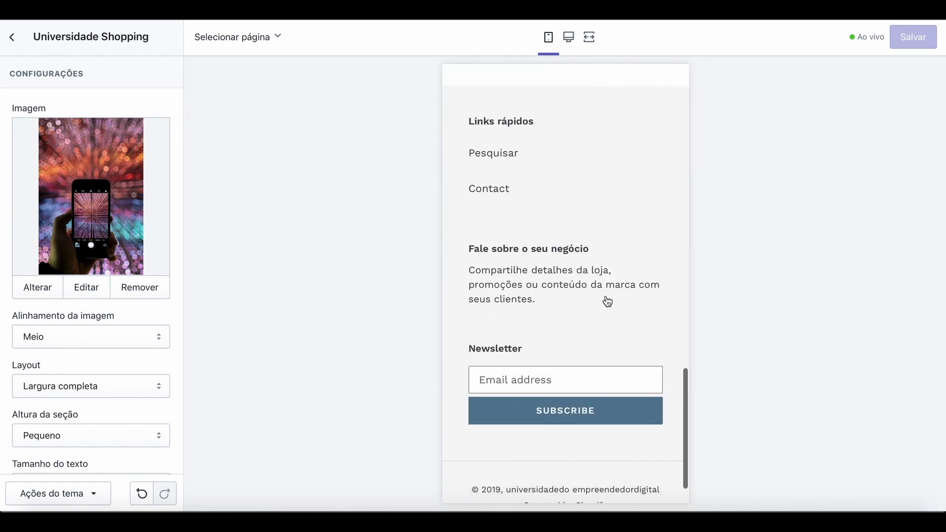
{"action": "scroll", "coordinate": [609, 302], "scroll_direction": "up", "scroll_amount": 6}
{"action": "scroll", "coordinate": [605, 299], "scroll_direction": "up", "scroll_amount": 10}
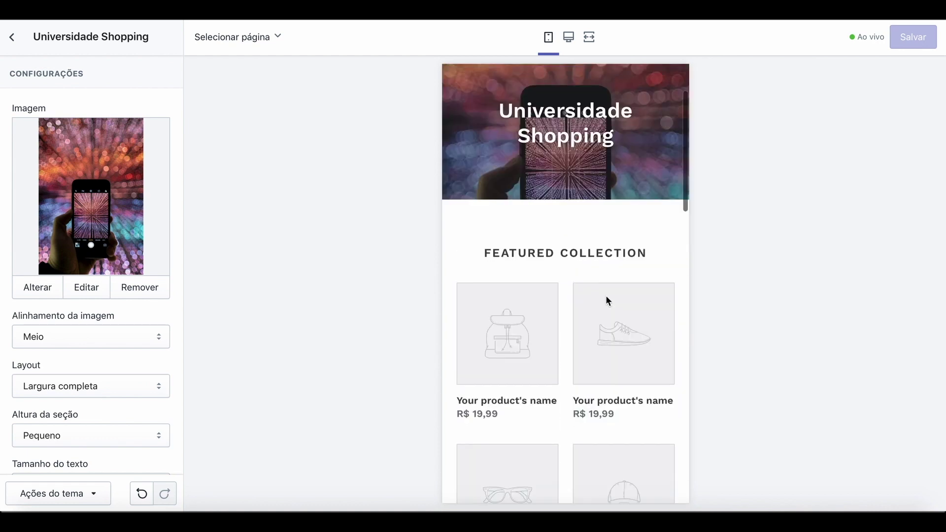
{"action": "left_click", "coordinate": [568, 38]}
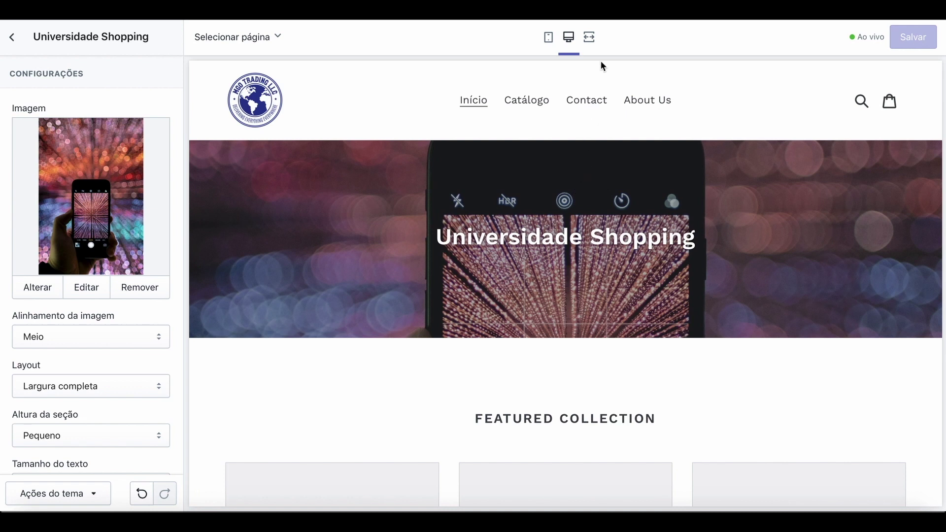
{"action": "left_click", "coordinate": [591, 40]}
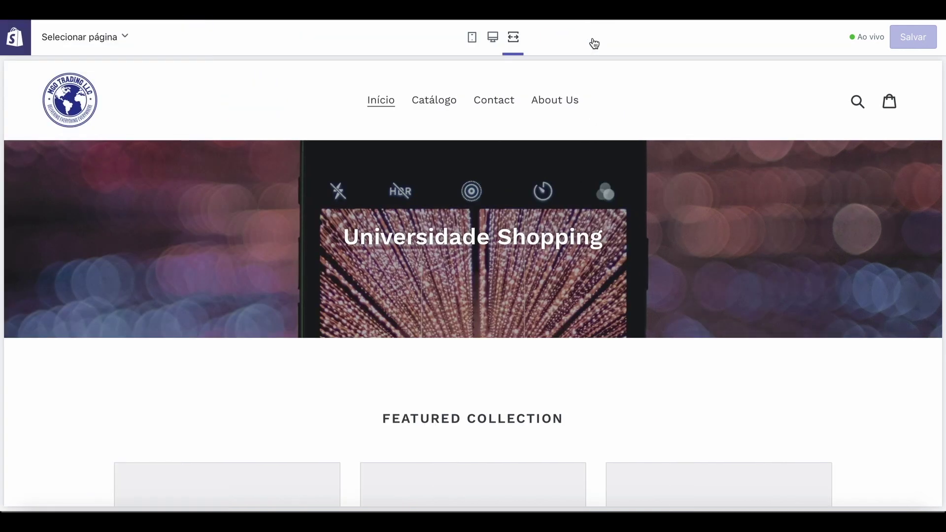
{"action": "scroll", "coordinate": [607, 276], "scroll_direction": "down", "scroll_amount": 9}
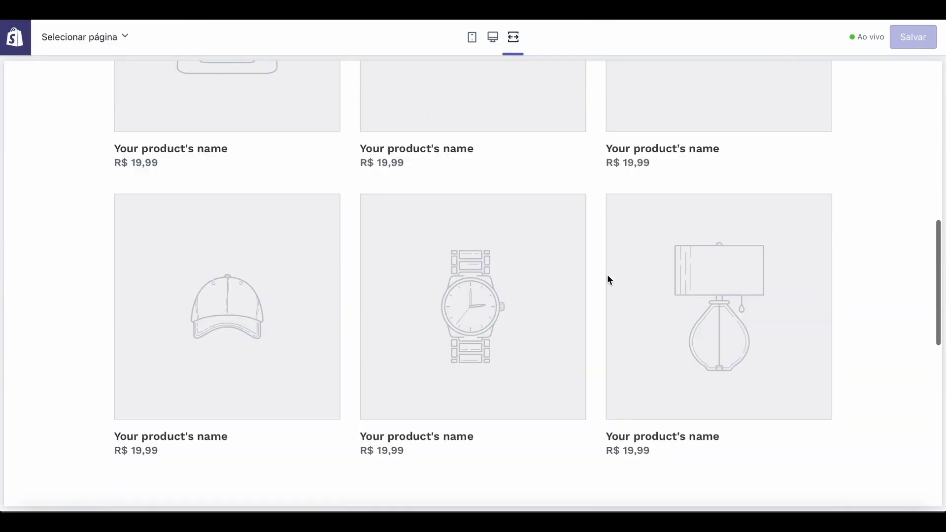
{"action": "scroll", "coordinate": [608, 276], "scroll_direction": "up", "scroll_amount": 8}
{"action": "scroll", "coordinate": [607, 274], "scroll_direction": "up", "scroll_amount": 2}
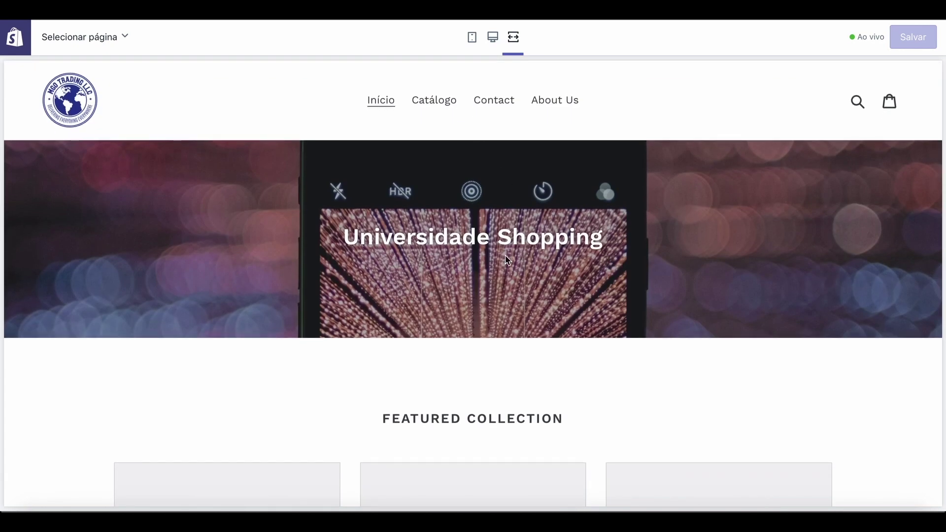
{"action": "left_click", "coordinate": [492, 37]}
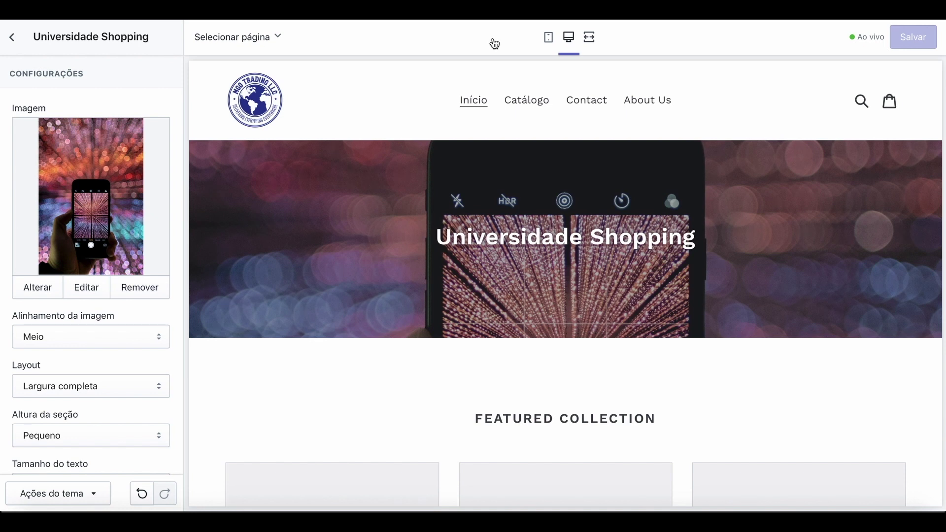
Check Exibir anúncio under the header's Barra de anúncios to show 'Anuncie algo aqui'.
{"action": "left_click", "coordinate": [13, 42]}
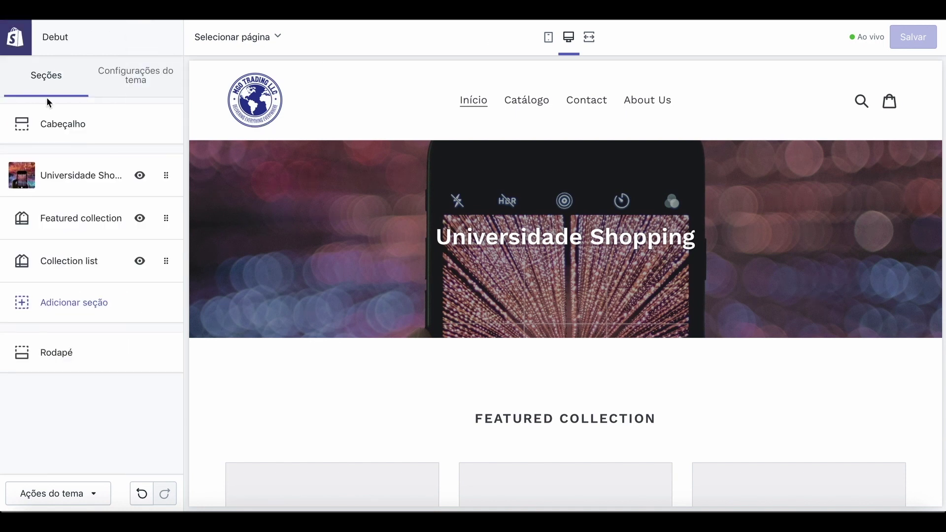
{"action": "left_click", "coordinate": [61, 127]}
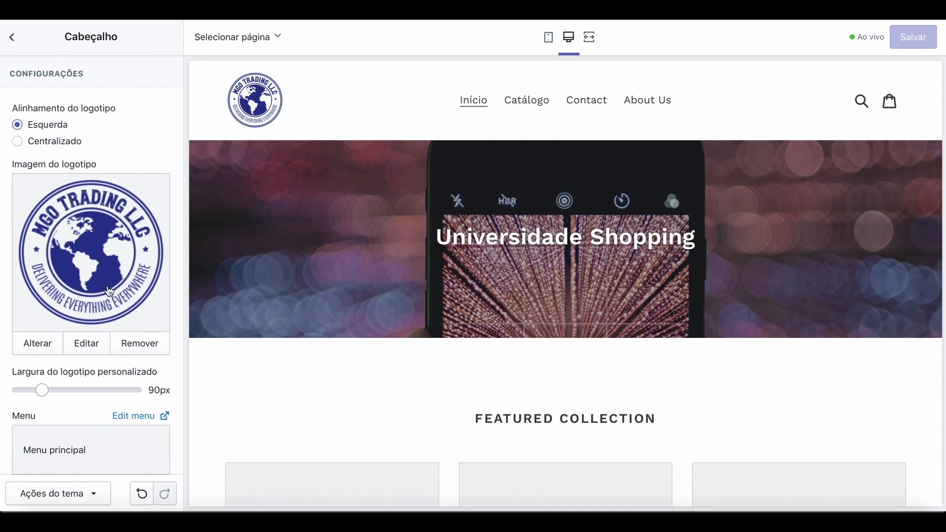
{"action": "scroll", "coordinate": [108, 288], "scroll_direction": "down", "scroll_amount": 4}
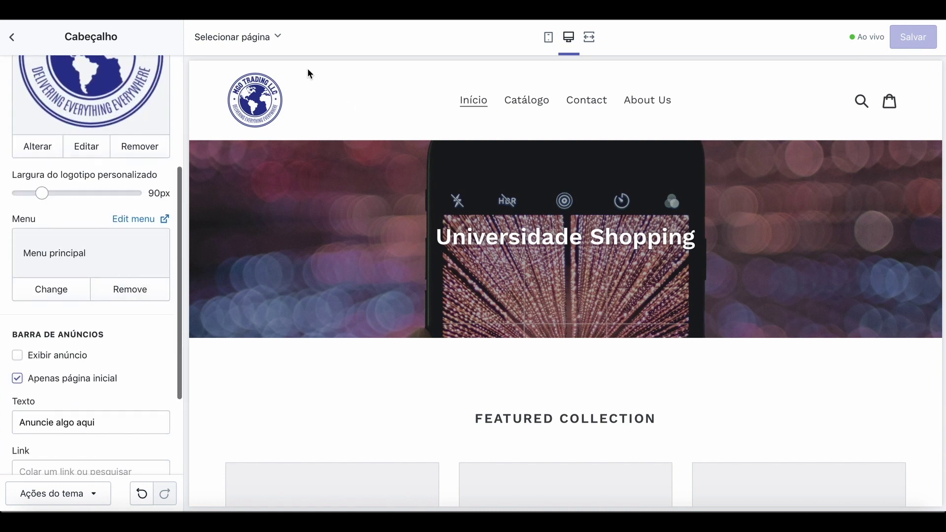
{"action": "left_click", "coordinate": [20, 364]}
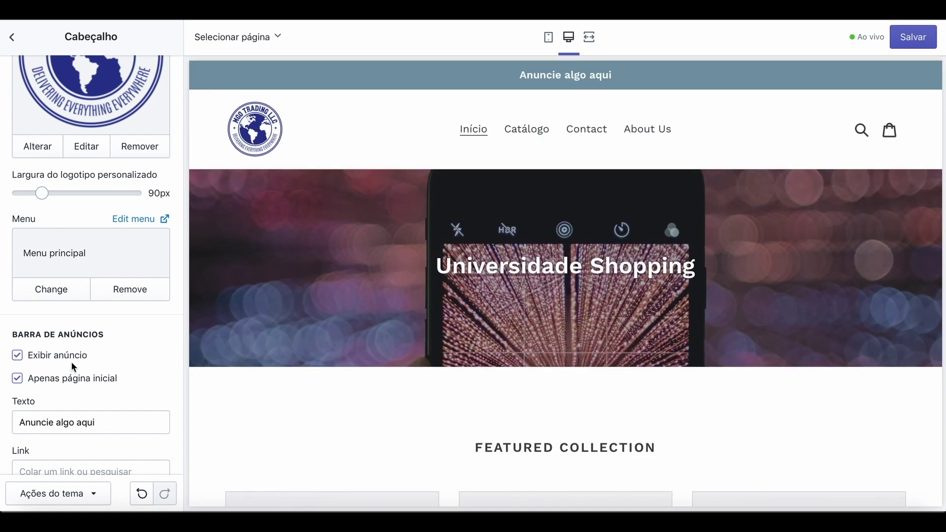
{"action": "scroll", "coordinate": [71, 363], "scroll_direction": "down", "scroll_amount": 2}
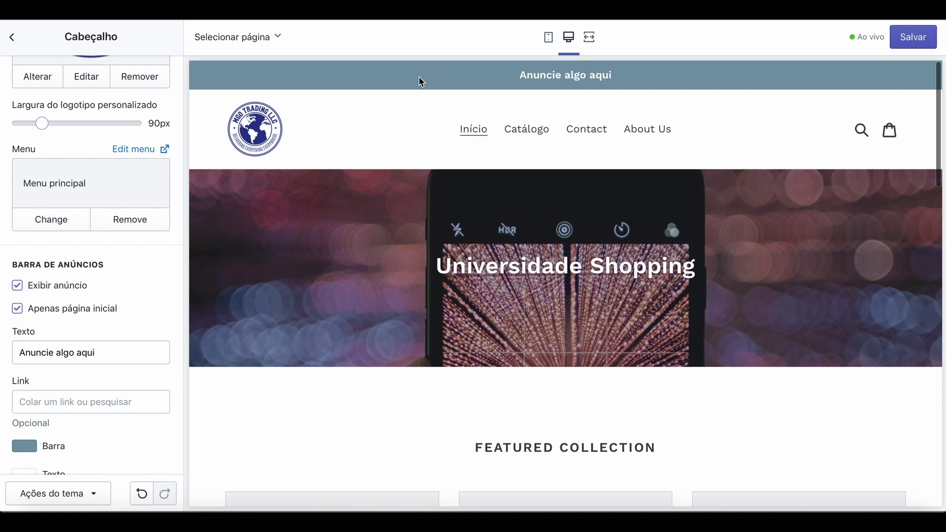
Enter youtube.com as the announcement bar link, then erase it so the link stays empty.
{"action": "left_click", "coordinate": [72, 400]}
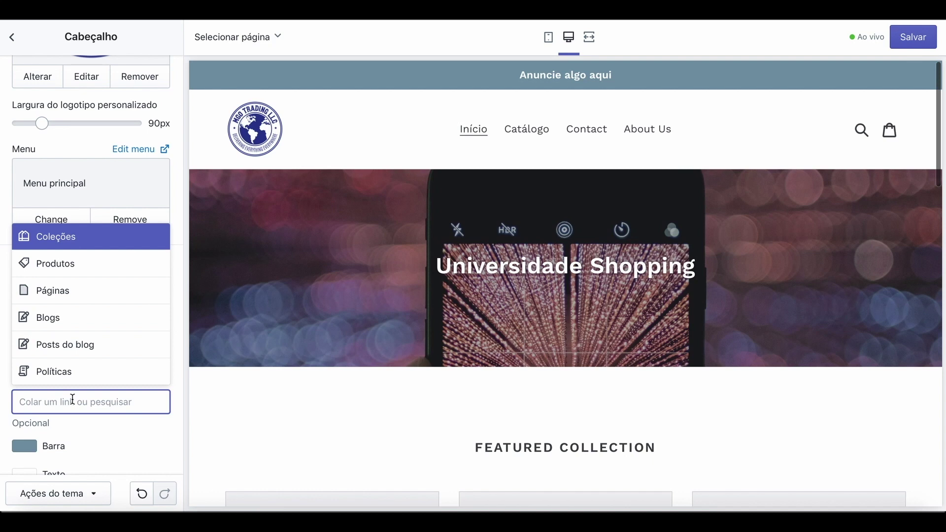
{"action": "type", "text": "you"}
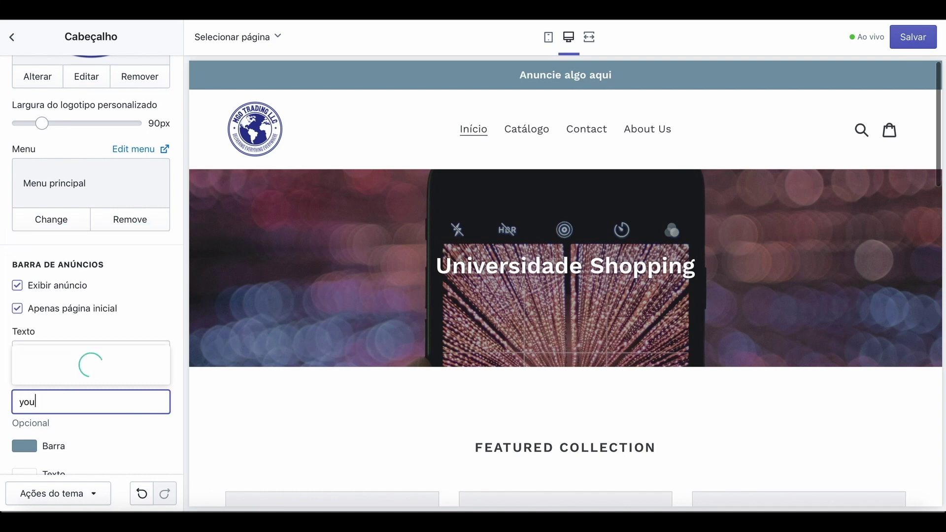
{"action": "type", "text": "tube.com"}
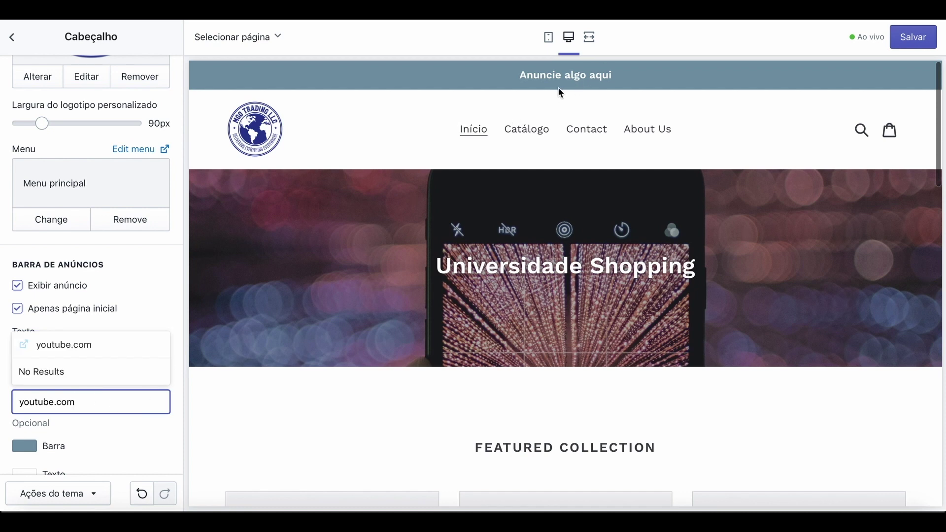
{"action": "key", "text": "BackSpace"}
{"action": "key", "text": "BackSpace"}
{"action": "key", "text": "BackSpace"}
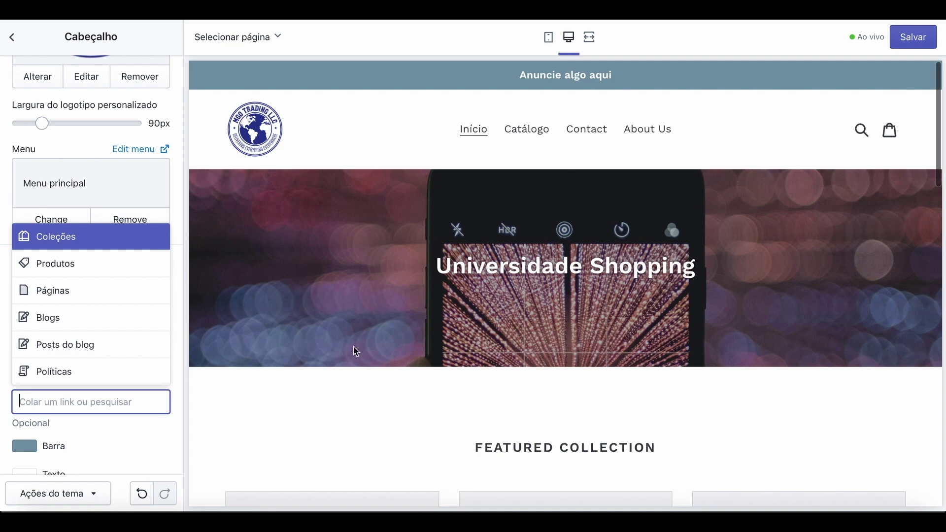
{"action": "left_click", "coordinate": [134, 463]}
Uncheck Exibir anúncio to hide the announcement bar above the header.
{"action": "left_click", "coordinate": [18, 285]}
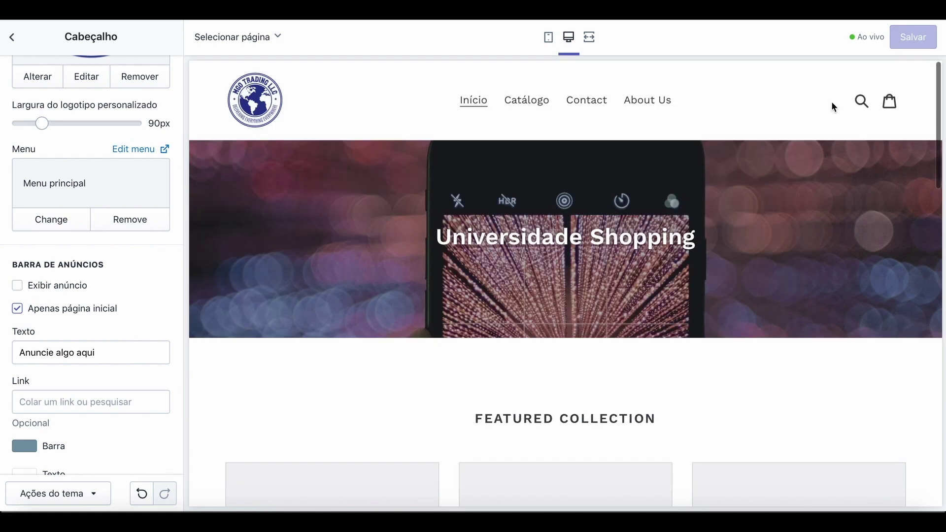
{"action": "scroll", "coordinate": [761, 325], "scroll_direction": "down", "scroll_amount": 1}
{"action": "scroll", "coordinate": [761, 325], "scroll_direction": "up", "scroll_amount": 1}
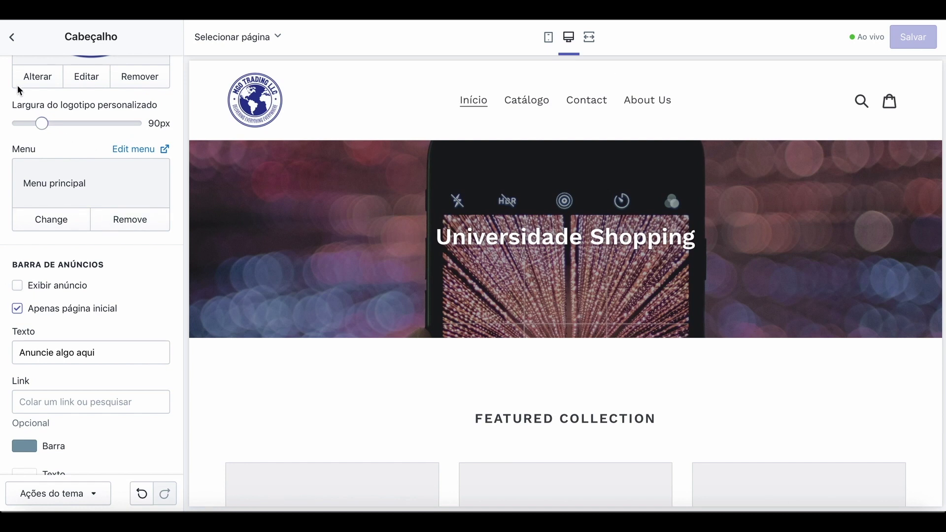
Exit the theme editor to the store admin and open the live online store.
{"action": "left_click", "coordinate": [14, 39]}
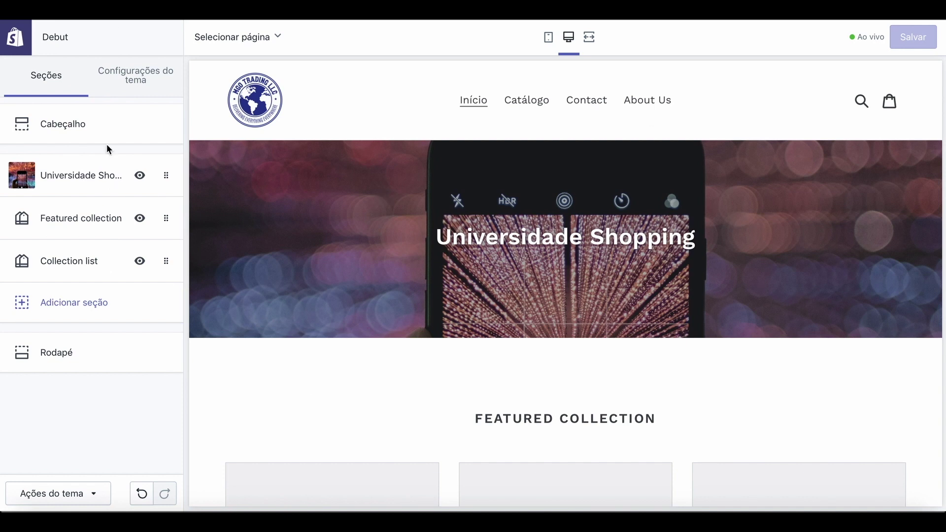
{"action": "left_click", "coordinate": [14, 40]}
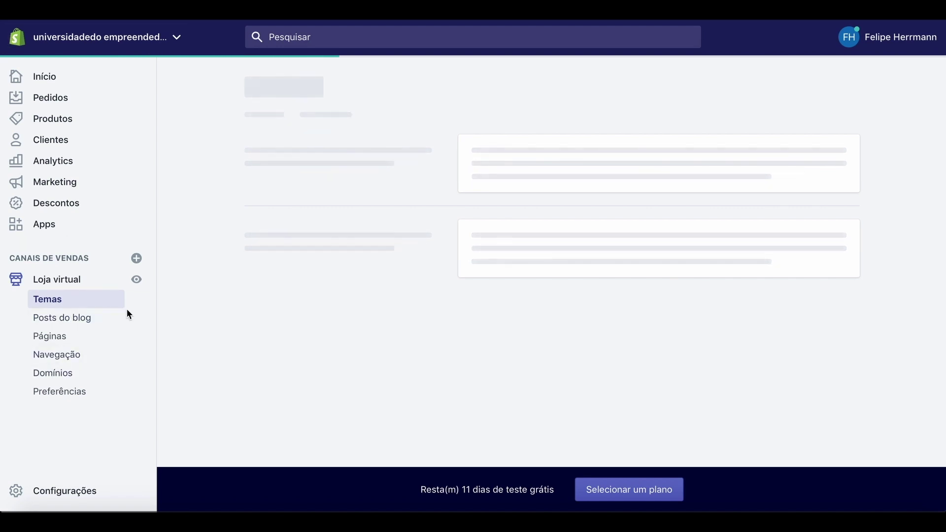
{"action": "left_click", "coordinate": [137, 280]}
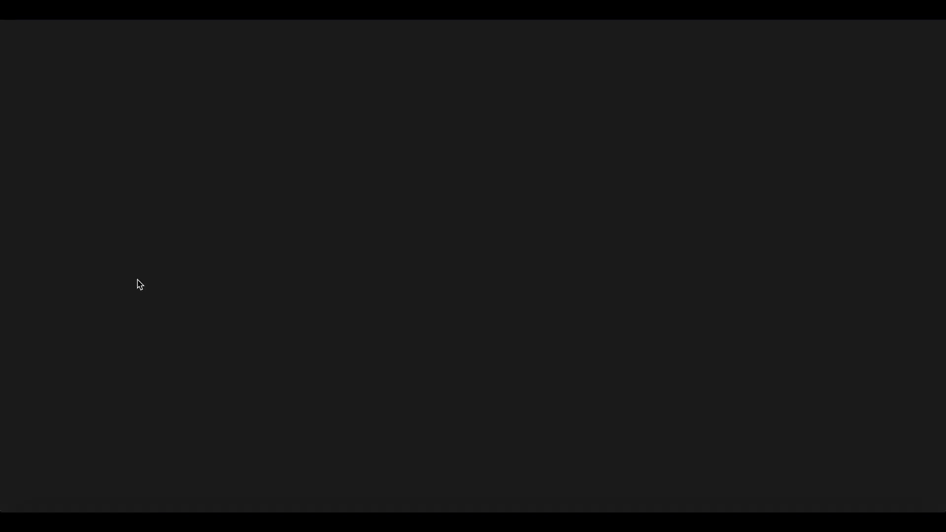
Scroll through the live store's home page, then switch to the Canva tab.
{"action": "scroll", "coordinate": [213, 364], "scroll_direction": "down", "scroll_amount": 5}
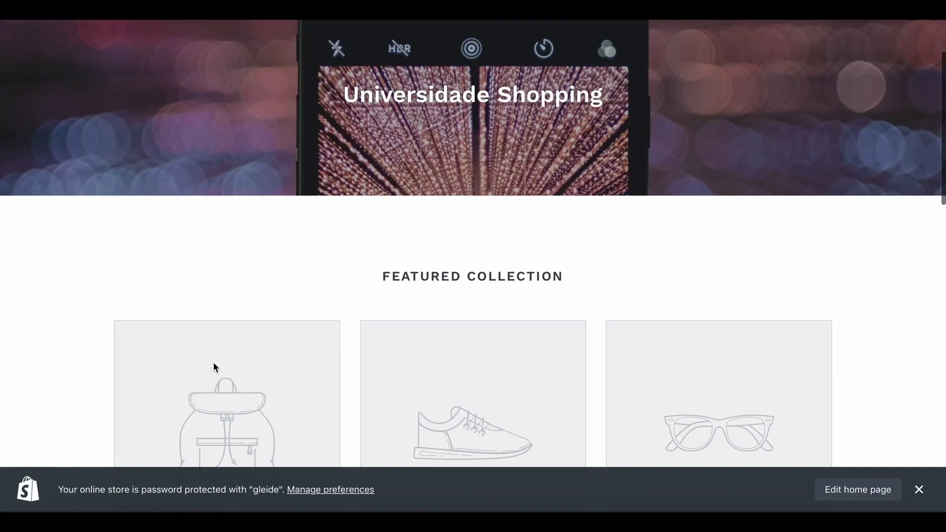
{"action": "scroll", "coordinate": [213, 366], "scroll_direction": "down", "scroll_amount": 10}
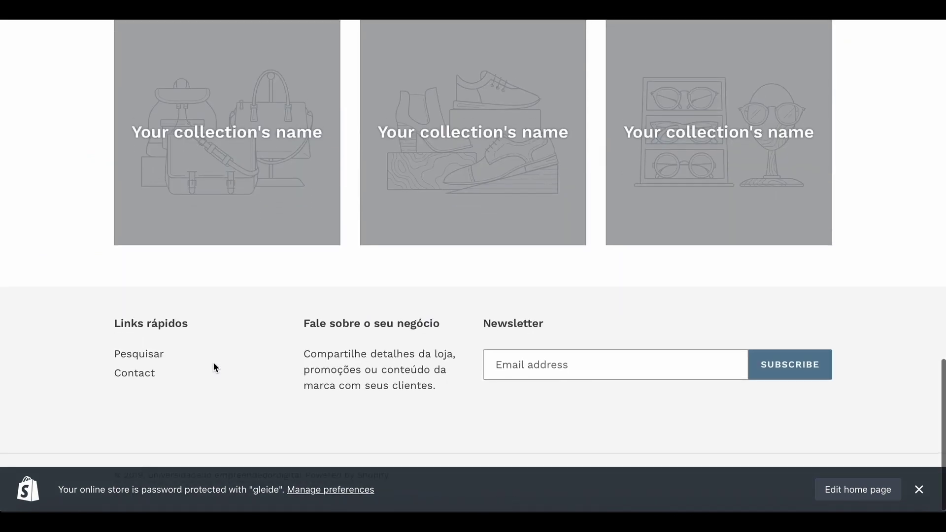
{"action": "scroll", "coordinate": [213, 365], "scroll_direction": "up", "scroll_amount": 9}
{"action": "scroll", "coordinate": [214, 368], "scroll_direction": "up", "scroll_amount": 7}
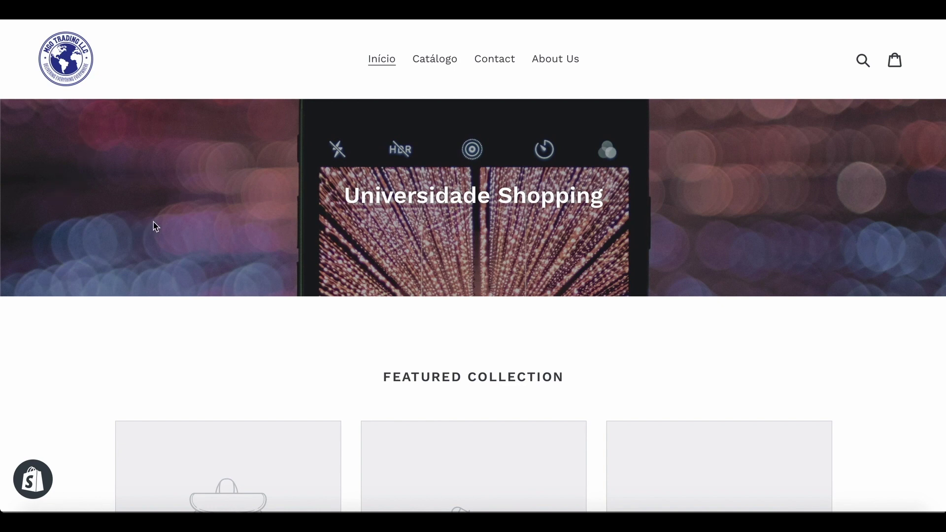
{"action": "left_click", "coordinate": [731, 15]}
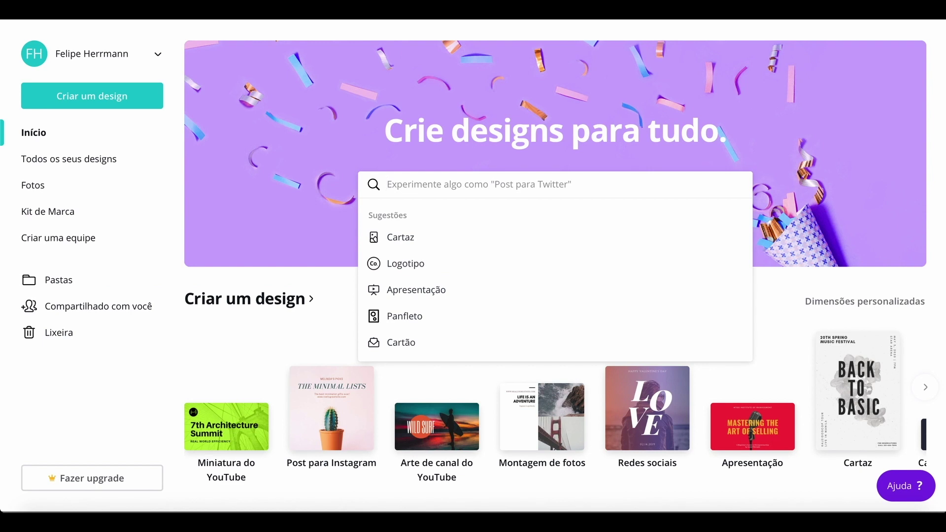
Load the Unsplash site by entering 'uns' in the browser address bar.
{"action": "left_click", "coordinate": [473, 9]}
{"action": "type", "text": "uns"}
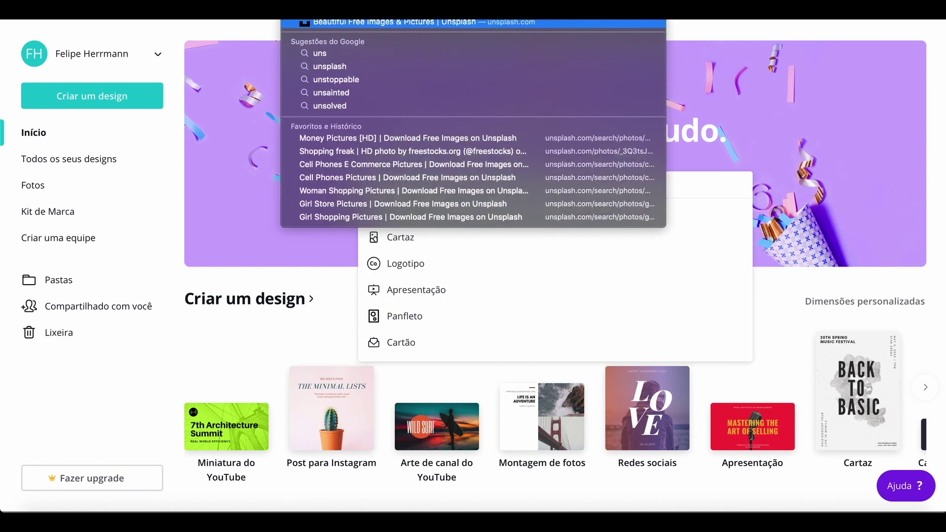
{"action": "key", "text": "Return"}
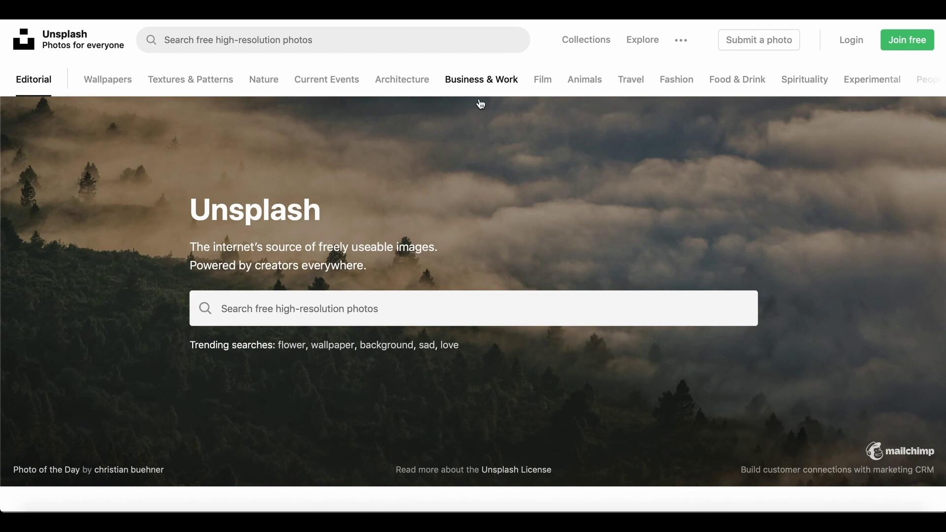
Search Unsplash for 'cell phones' and scroll through the free photo results.
{"action": "left_click", "coordinate": [232, 39]}
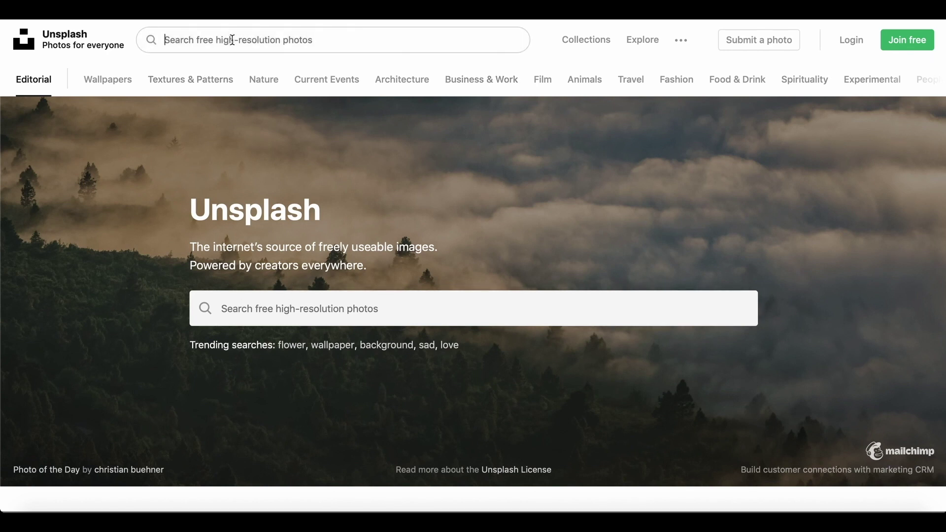
{"action": "type", "text": "cell phones"}
{"action": "key", "text": "Return"}
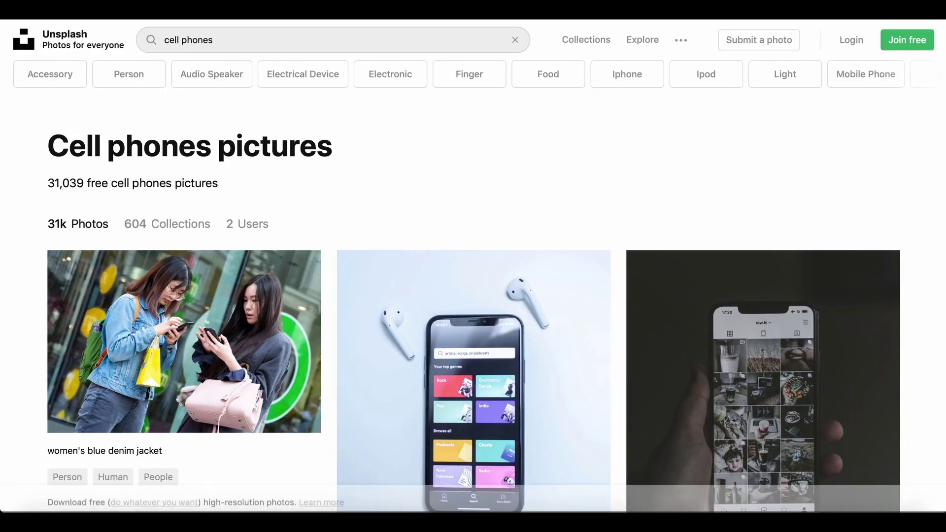
{"action": "scroll", "coordinate": [367, 300], "scroll_direction": "down", "scroll_amount": 10}
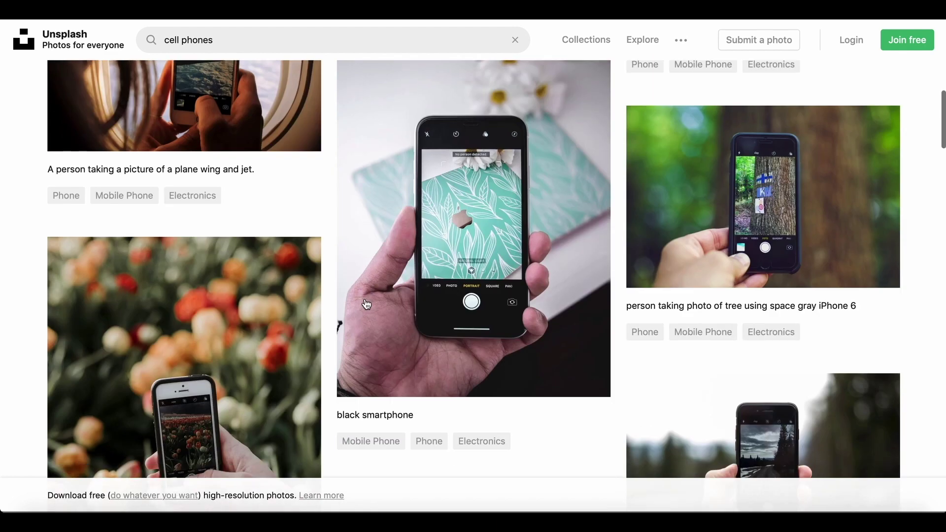
{"action": "scroll", "coordinate": [685, 386], "scroll_direction": "down", "scroll_amount": 3}
{"action": "scroll", "coordinate": [690, 391], "scroll_direction": "down", "scroll_amount": 10}
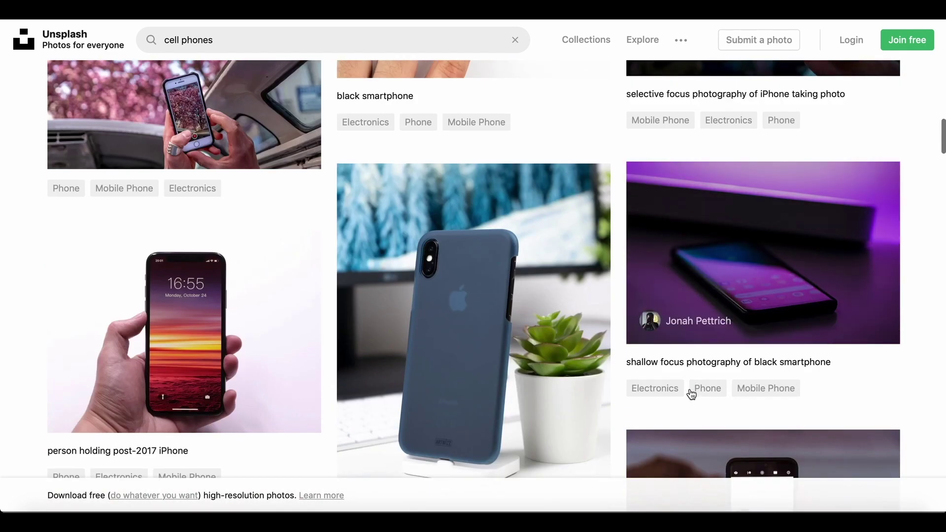
{"action": "scroll", "coordinate": [691, 390], "scroll_direction": "down", "scroll_amount": 3}
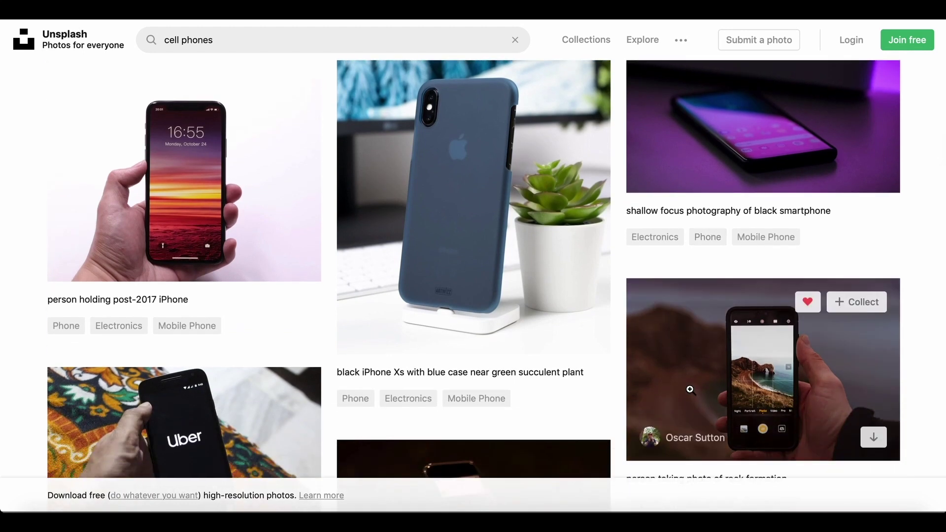
{"action": "scroll", "coordinate": [689, 389], "scroll_direction": "down", "scroll_amount": 9}
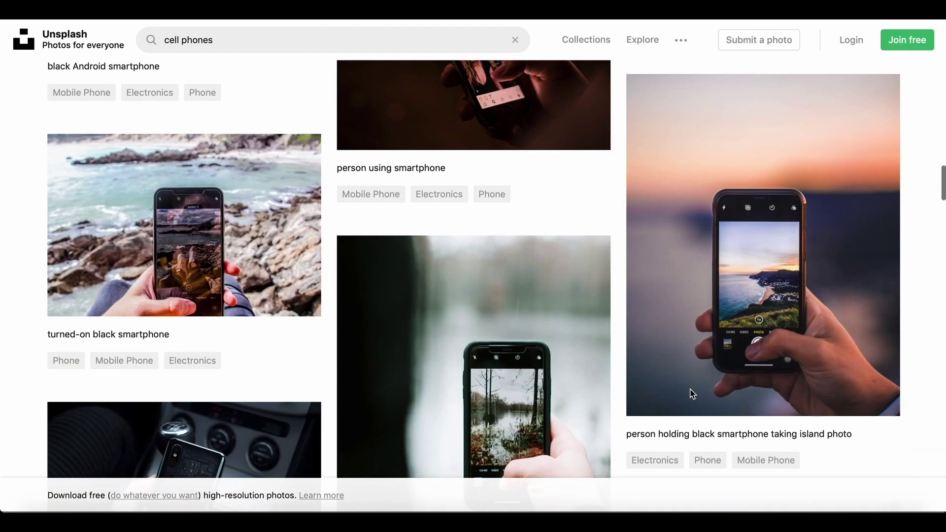
{"action": "scroll", "coordinate": [692, 393], "scroll_direction": "down", "scroll_amount": 4}
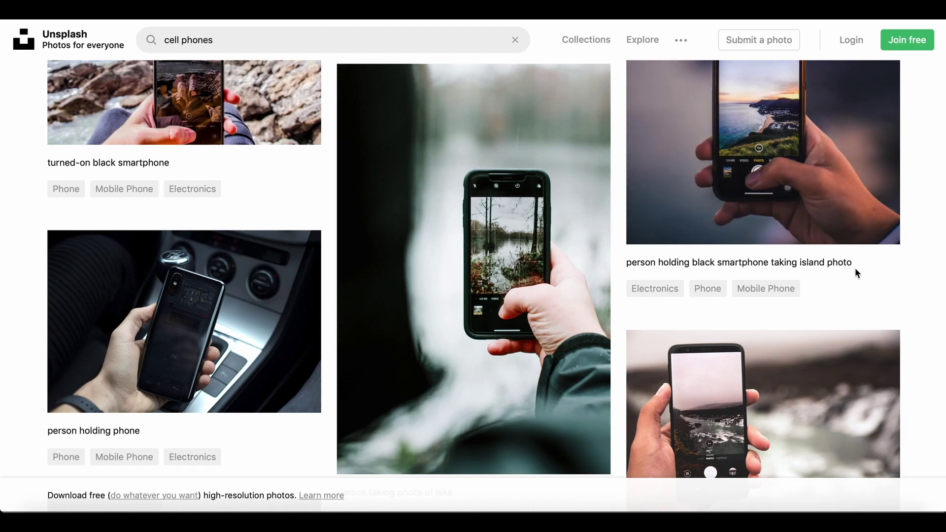
{"action": "scroll", "coordinate": [856, 273], "scroll_direction": "down", "scroll_amount": 7}
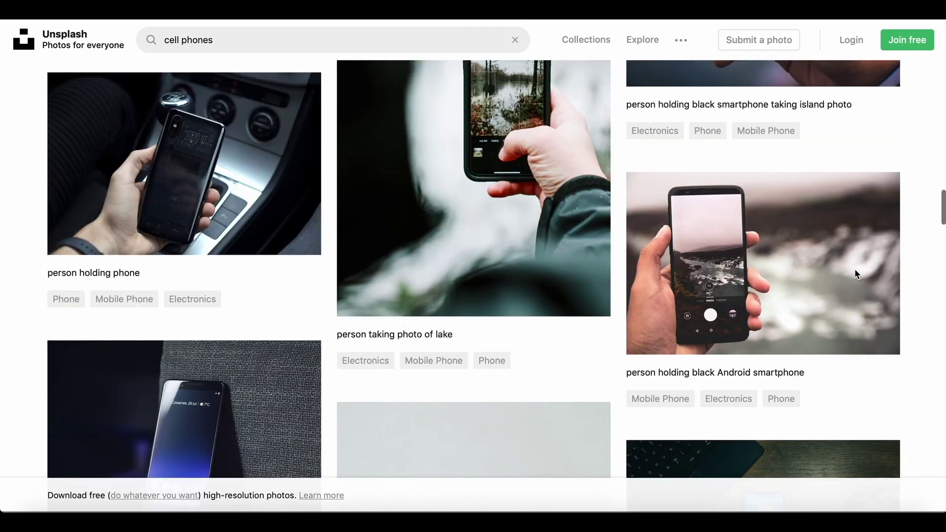
{"action": "scroll", "coordinate": [854, 270], "scroll_direction": "down", "scroll_amount": 2}
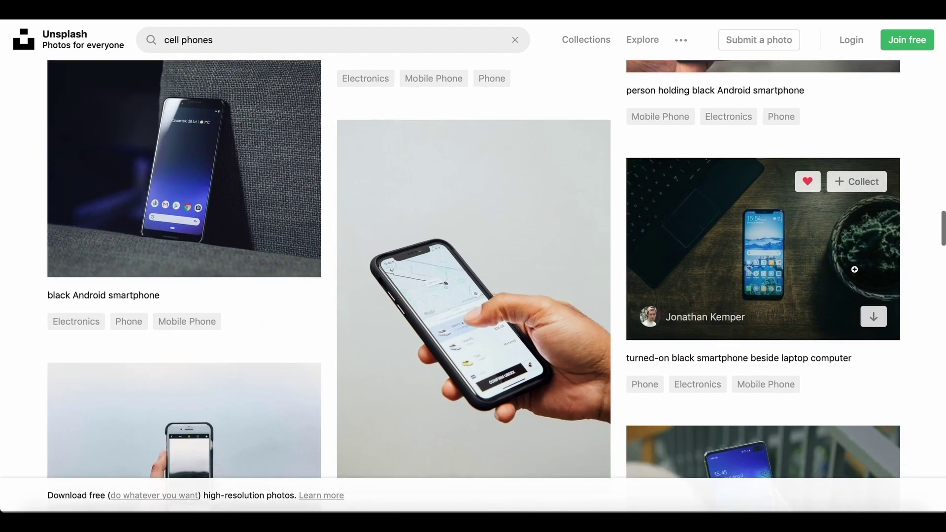
{"action": "scroll", "coordinate": [854, 270], "scroll_direction": "down", "scroll_amount": 3}
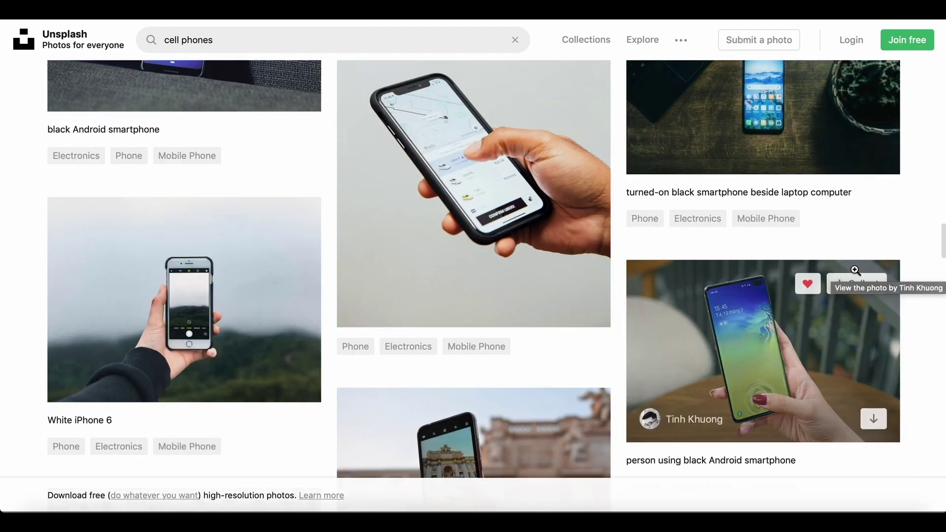
{"action": "scroll", "coordinate": [854, 269], "scroll_direction": "down", "scroll_amount": 3}
{"action": "scroll", "coordinate": [854, 270], "scroll_direction": "up", "scroll_amount": 20}
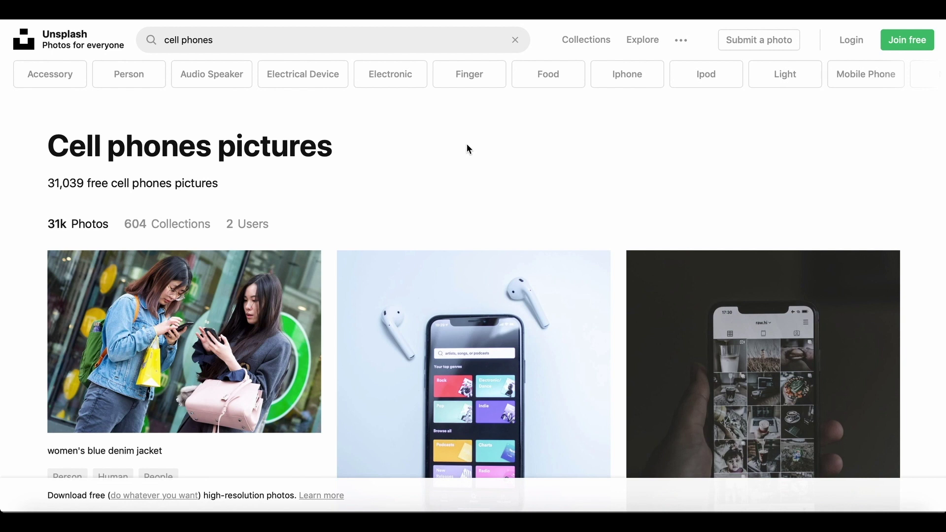
Narrow the Unsplash results to iPhone photos and browse them.
{"action": "left_click", "coordinate": [629, 77]}
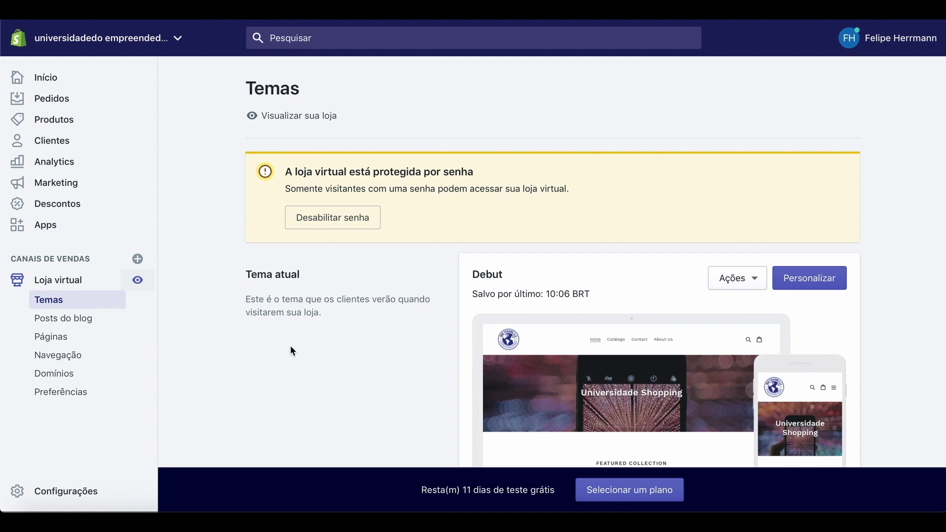
{"action": "scroll", "coordinate": [343, 390], "scroll_direction": "down", "scroll_amount": 1}
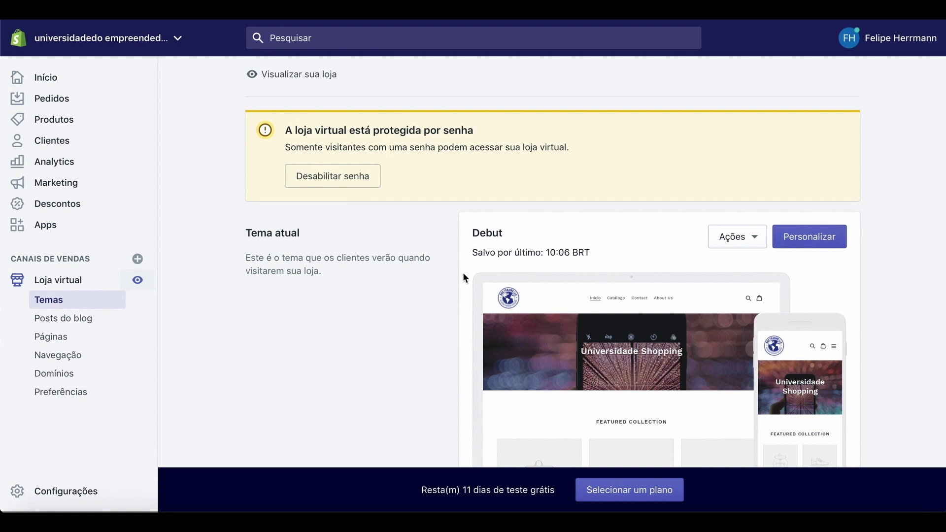
{"action": "scroll", "coordinate": [558, 362], "scroll_direction": "down", "scroll_amount": 3}
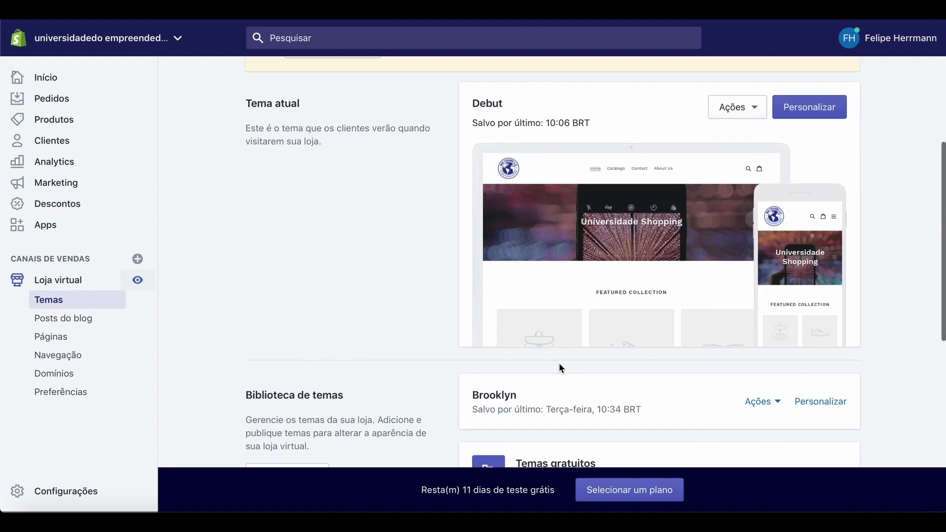
{"action": "scroll", "coordinate": [610, 278], "scroll_direction": "up", "scroll_amount": 2}
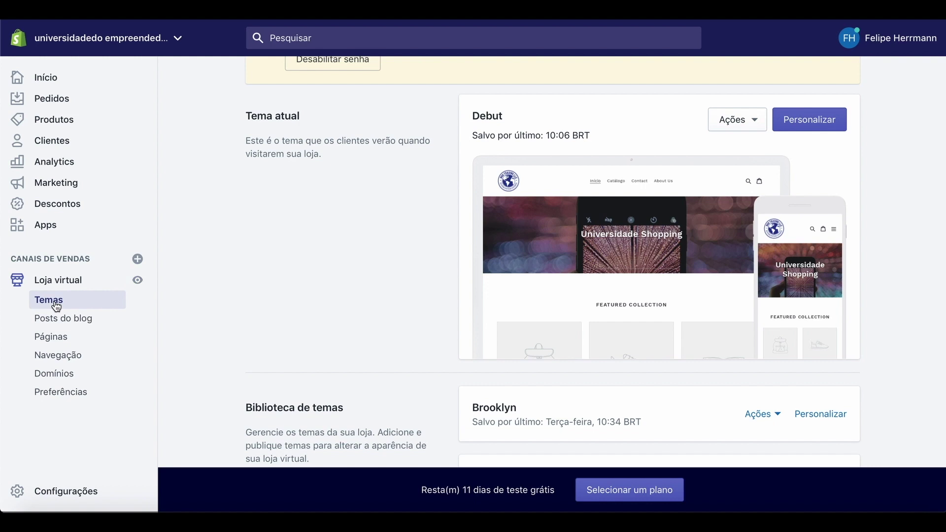
Open the Debut theme editor, return to Themes, and check the theme actions and library.
{"action": "left_click", "coordinate": [820, 123]}
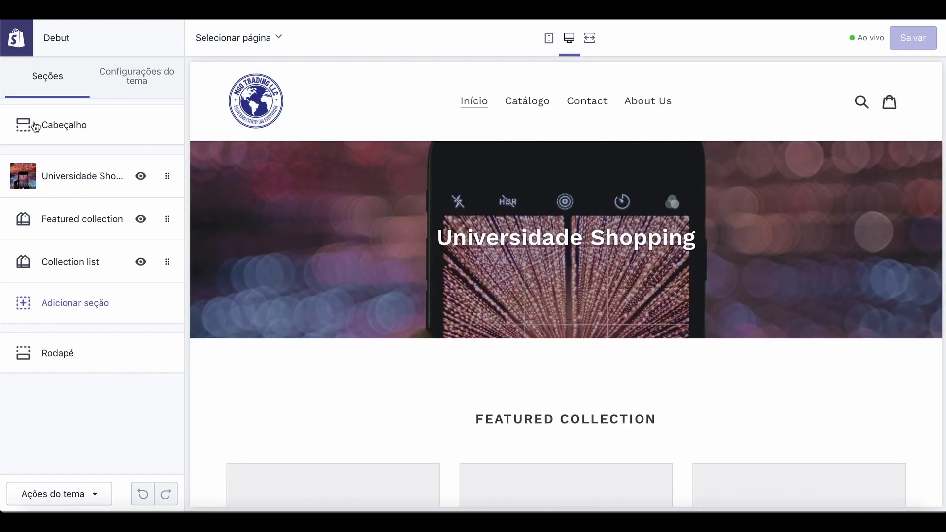
{"action": "left_click", "coordinate": [24, 40]}
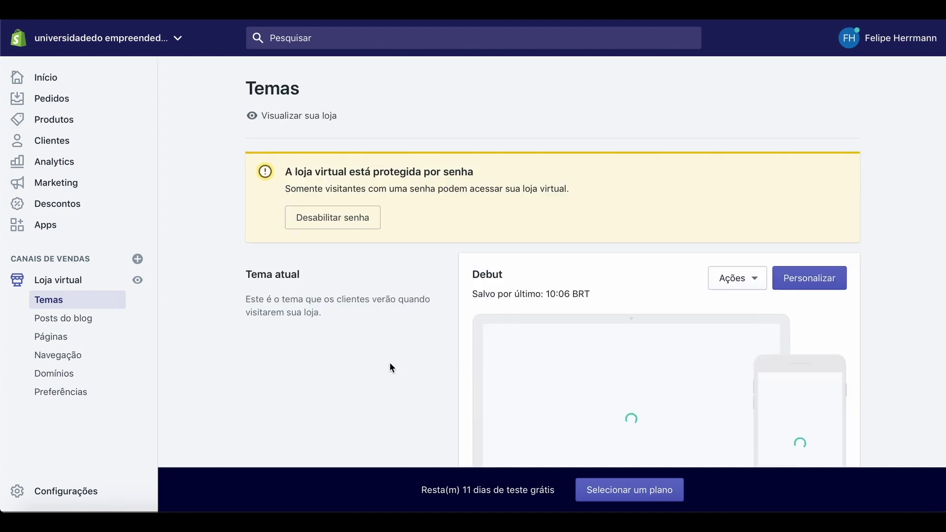
{"action": "scroll", "coordinate": [858, 352], "scroll_direction": "down", "scroll_amount": 2}
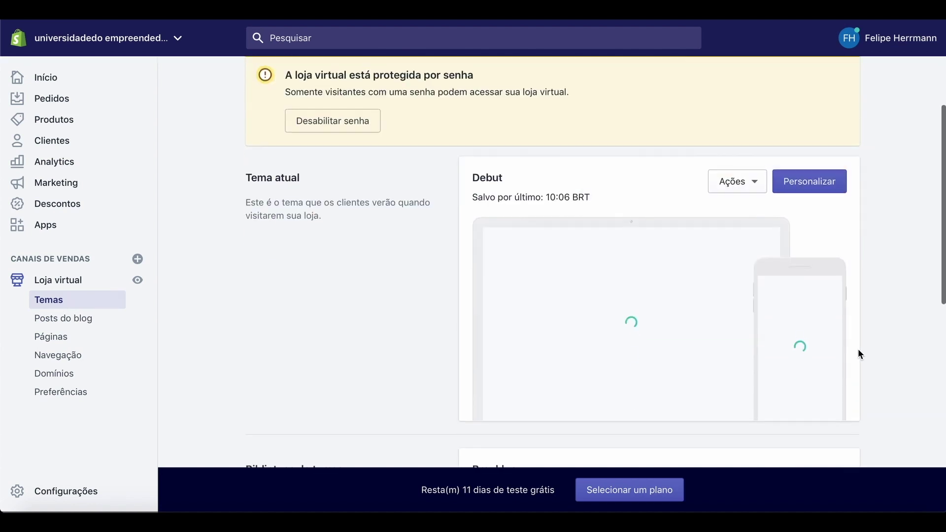
{"action": "left_click", "coordinate": [758, 181]}
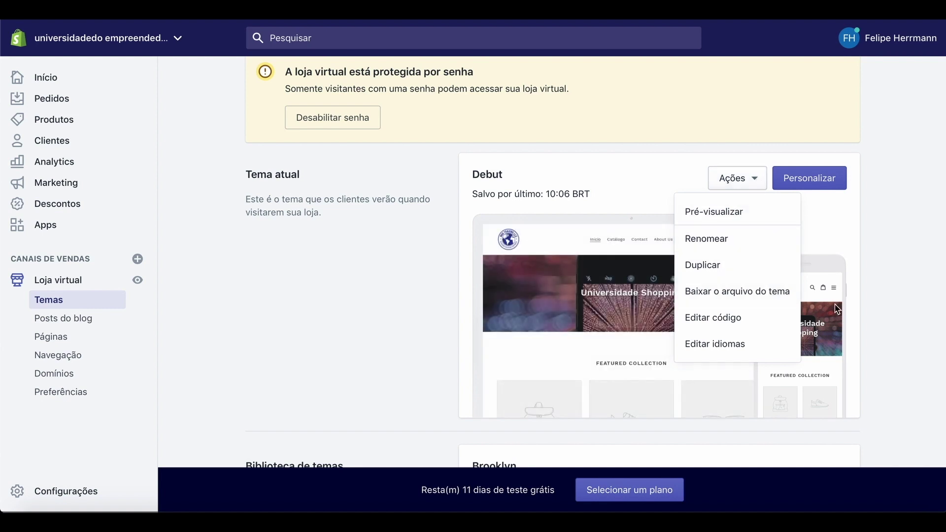
{"action": "left_click", "coordinate": [869, 329]}
{"action": "scroll", "coordinate": [871, 329], "scroll_direction": "down", "scroll_amount": 5}
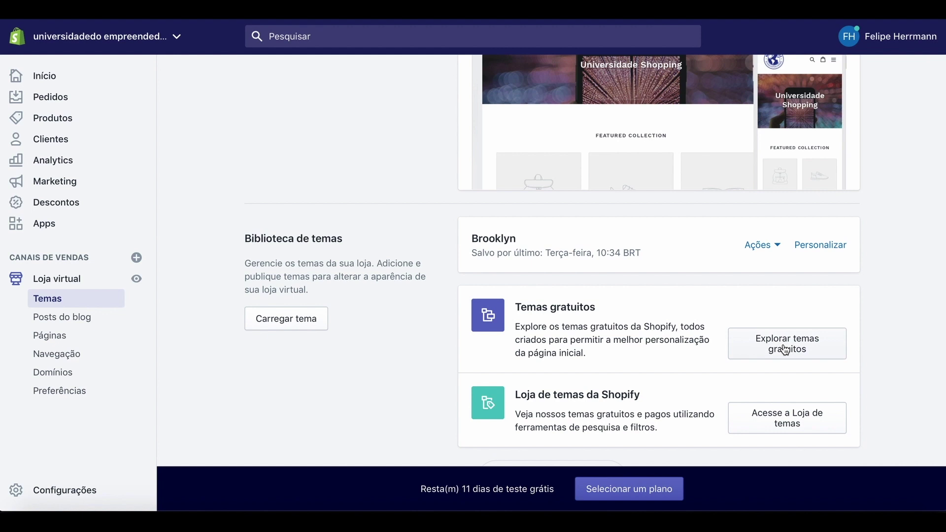
{"action": "left_click", "coordinate": [786, 349]}
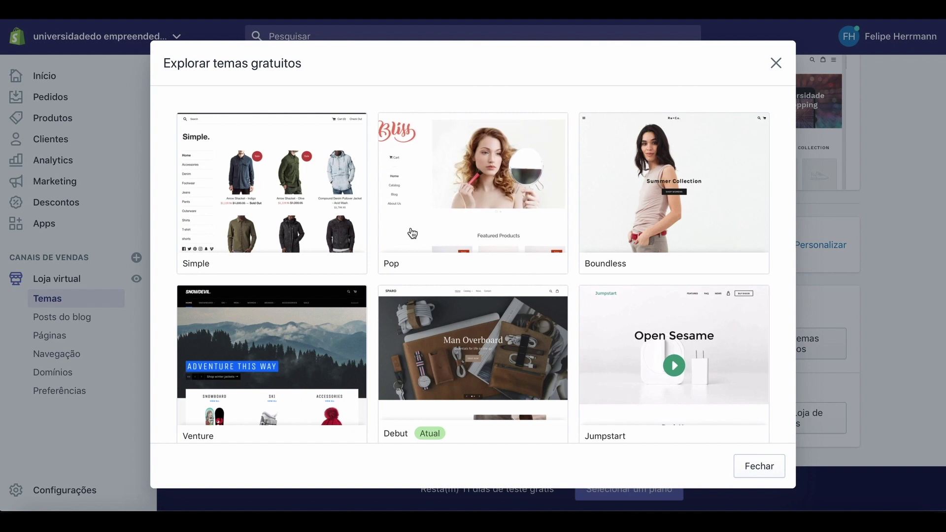
{"action": "scroll", "coordinate": [643, 328], "scroll_direction": "down", "scroll_amount": 2}
{"action": "scroll", "coordinate": [643, 329], "scroll_direction": "down", "scroll_amount": 3}
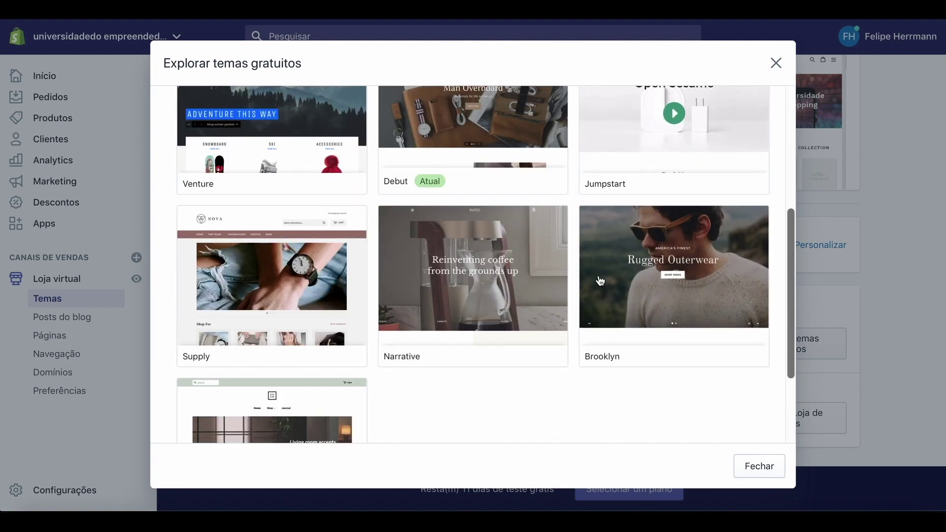
{"action": "scroll", "coordinate": [514, 345], "scroll_direction": "down", "scroll_amount": 2}
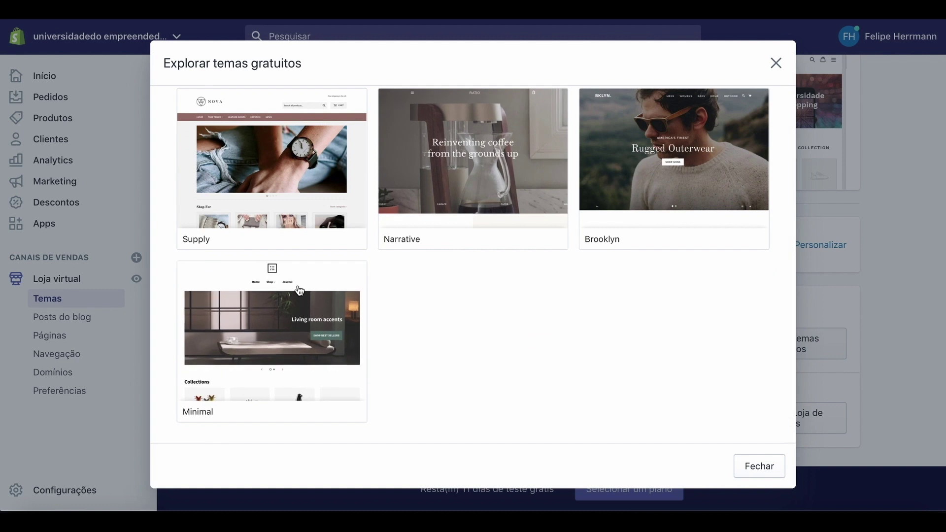
{"action": "scroll", "coordinate": [297, 290], "scroll_direction": "up", "scroll_amount": 3}
{"action": "scroll", "coordinate": [297, 290], "scroll_direction": "up", "scroll_amount": 4}
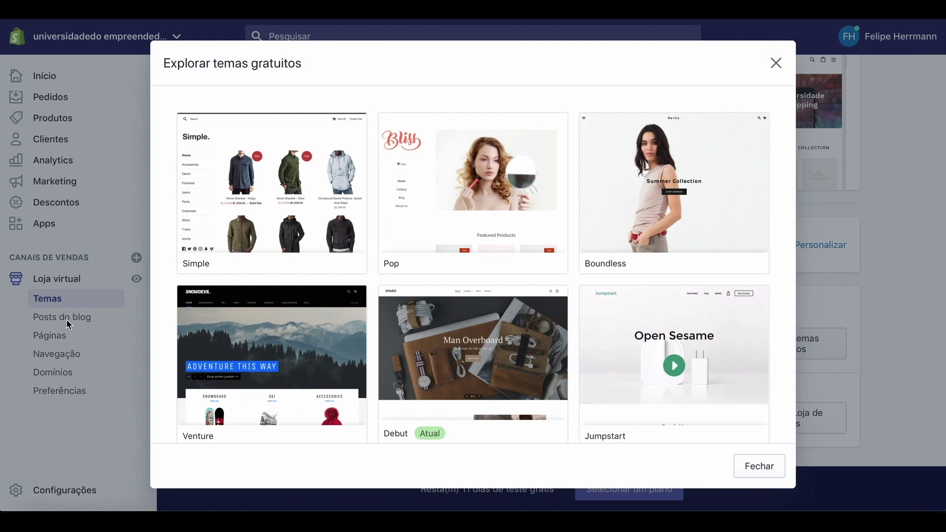
{"action": "scroll", "coordinate": [302, 270], "scroll_direction": "down", "scroll_amount": 5}
{"action": "scroll", "coordinate": [304, 268], "scroll_direction": "down", "scroll_amount": 1}
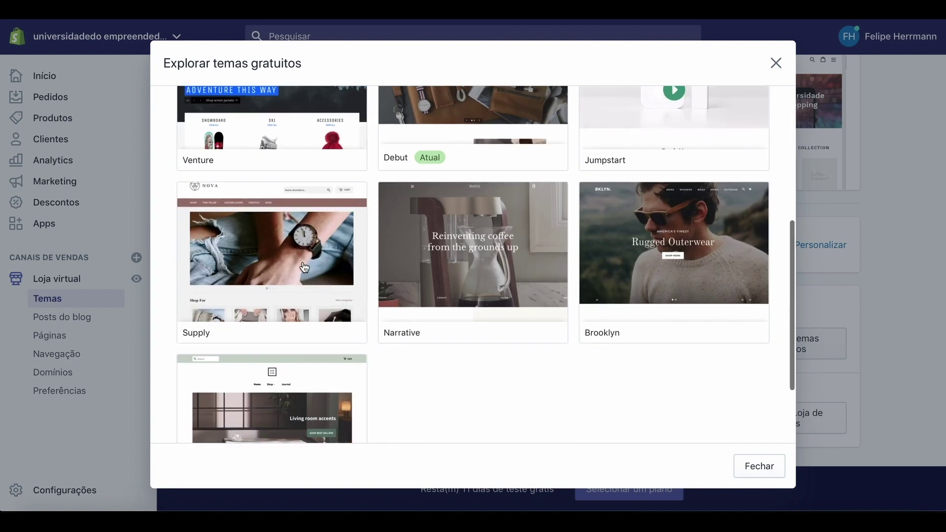
{"action": "left_click", "coordinate": [750, 467]}
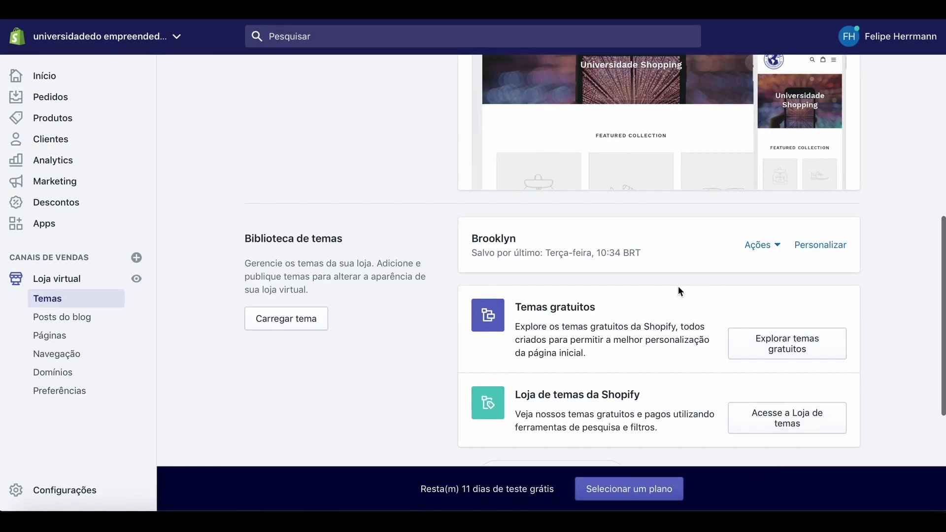
Customize the Debut theme and select the Universidade Shopping hero section.
{"action": "scroll", "coordinate": [678, 286], "scroll_direction": "up", "scroll_amount": 3}
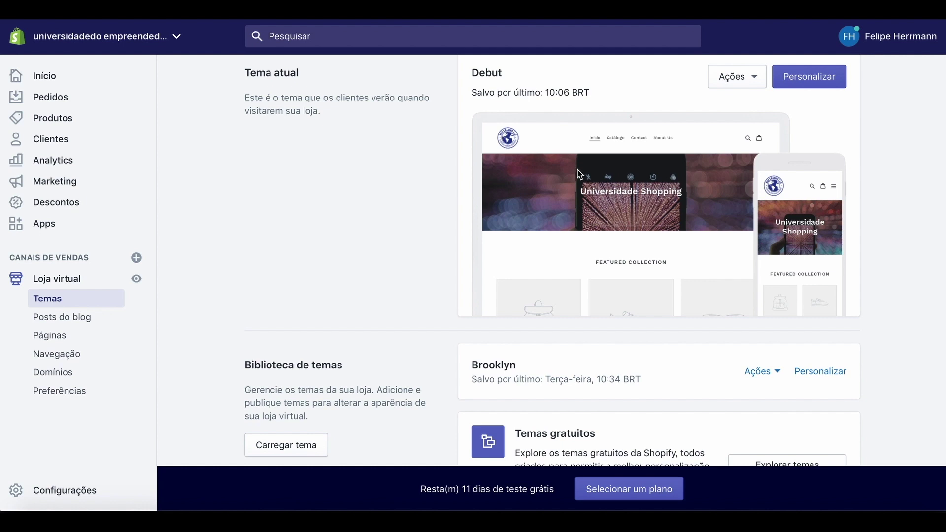
{"action": "scroll", "coordinate": [607, 185], "scroll_direction": "up", "scroll_amount": 2}
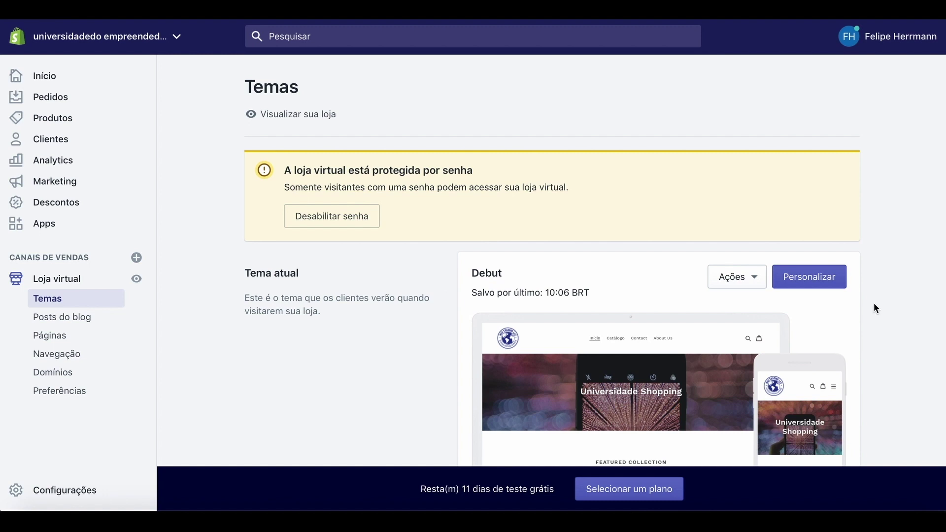
{"action": "left_click", "coordinate": [806, 281]}
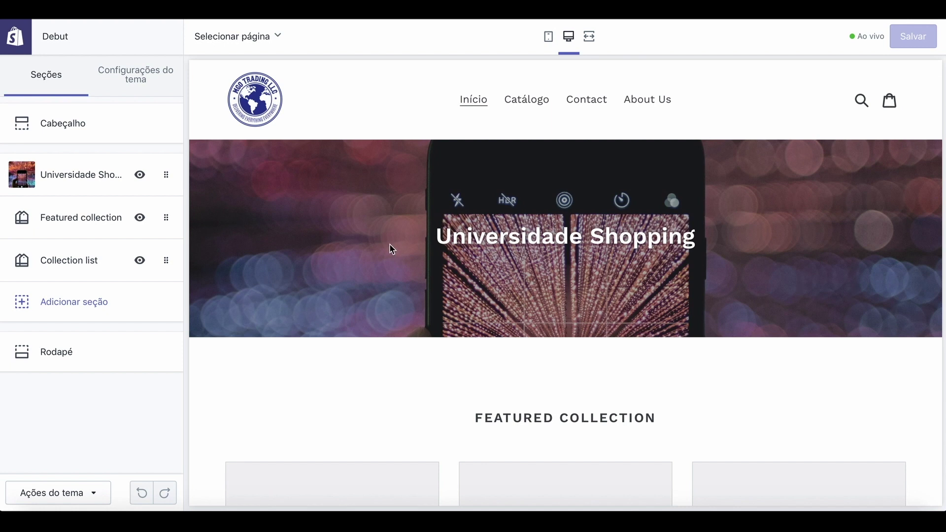
{"action": "left_click", "coordinate": [79, 182]}
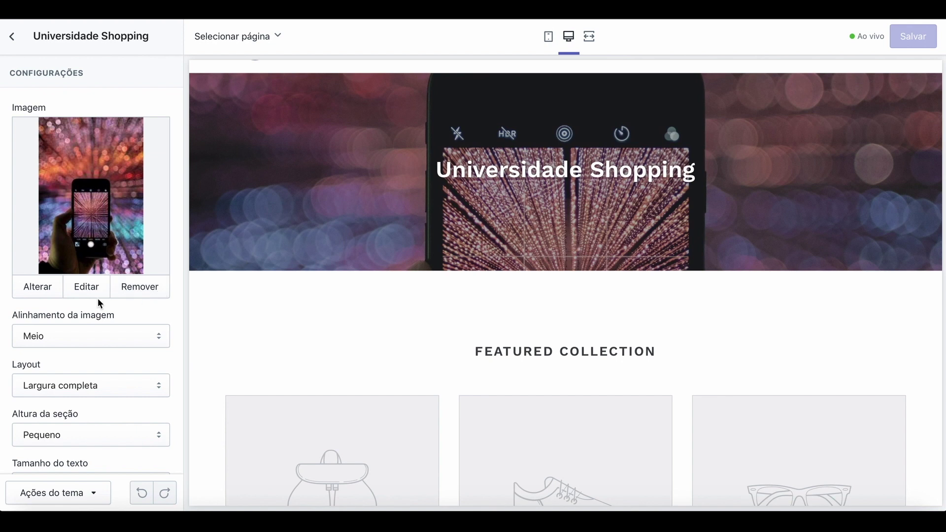
Swap the hero background for the close-up iPhone home-screen photo from the library.
{"action": "left_click", "coordinate": [32, 290]}
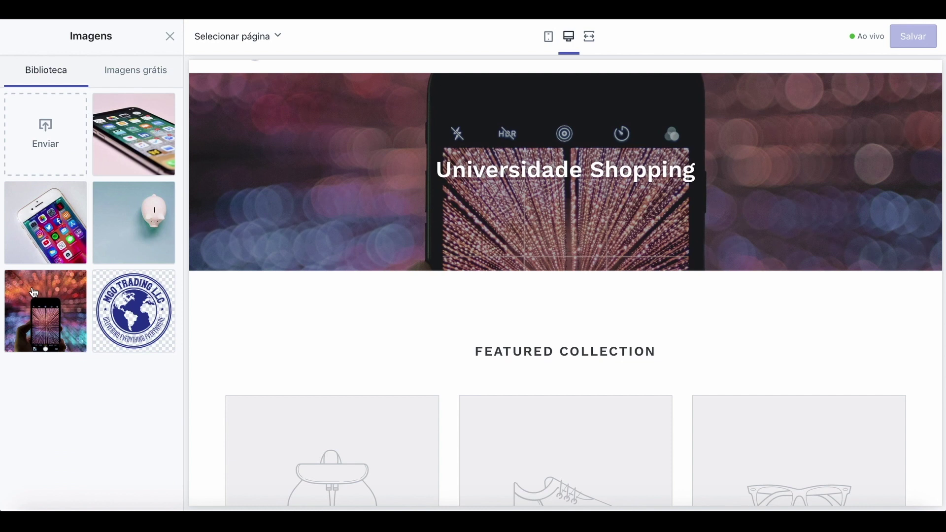
{"action": "left_click", "coordinate": [144, 143]}
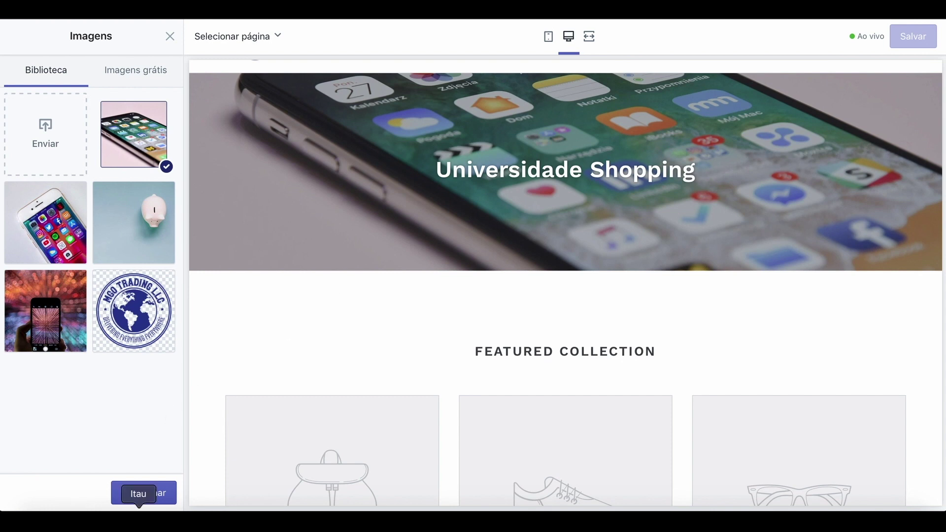
{"action": "left_click", "coordinate": [148, 493]}
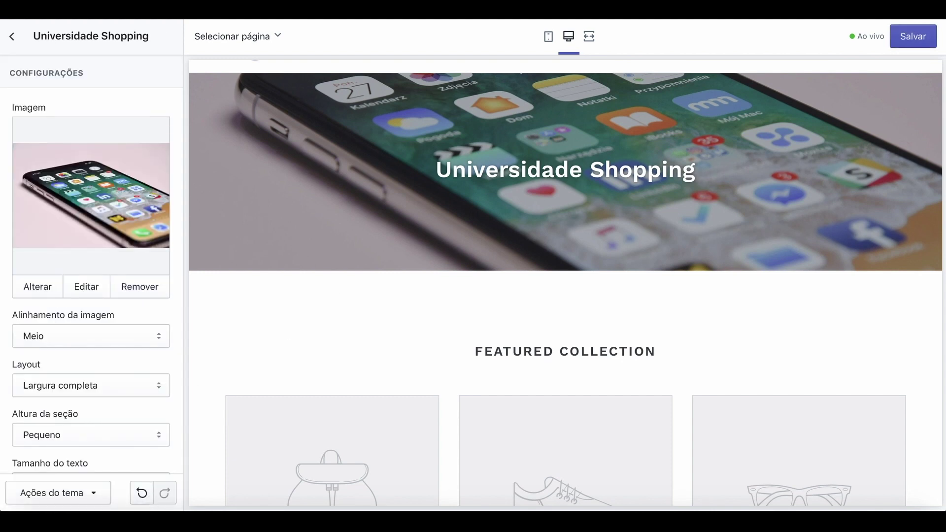
{"action": "scroll", "coordinate": [116, 405], "scroll_direction": "down", "scroll_amount": 3}
{"action": "scroll", "coordinate": [116, 403], "scroll_direction": "down", "scroll_amount": 3}
Write 'Here you can find the best products.' in the banner text, with 'Shop now:' on a new line.
{"action": "left_click", "coordinate": [115, 362]}
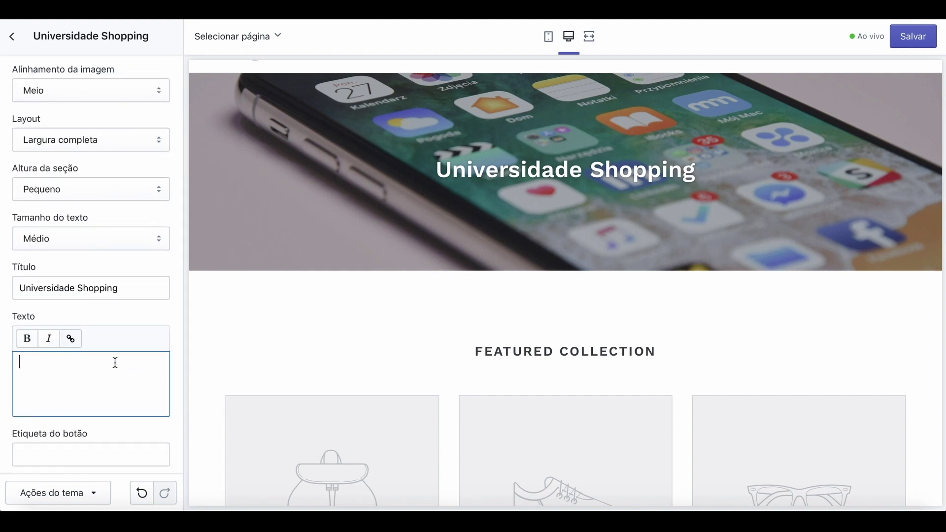
{"action": "type", "text": "Here you can find the best products"}
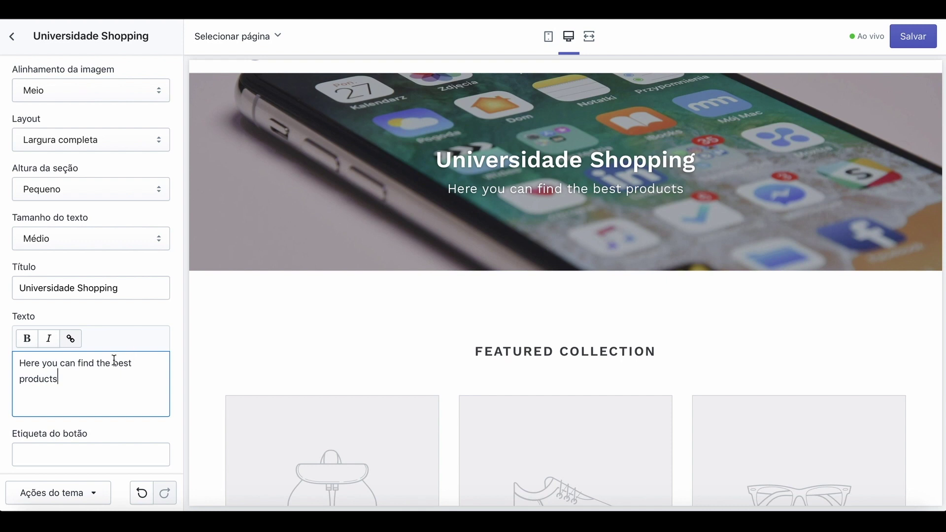
{"action": "type", "text": "."}
{"action": "scroll", "coordinate": [126, 408], "scroll_direction": "down", "scroll_amount": 3}
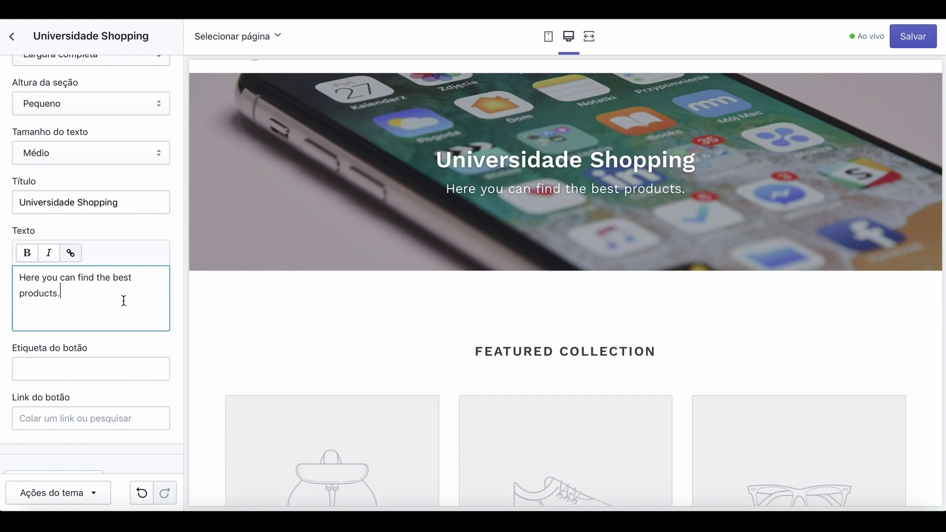
{"action": "type", "text": "Shop now"}
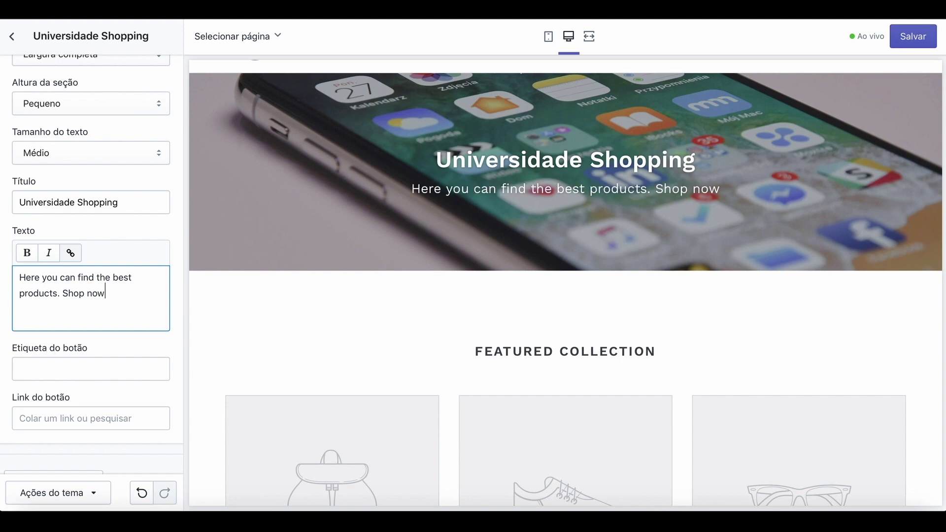
{"action": "type", "text": ":"}
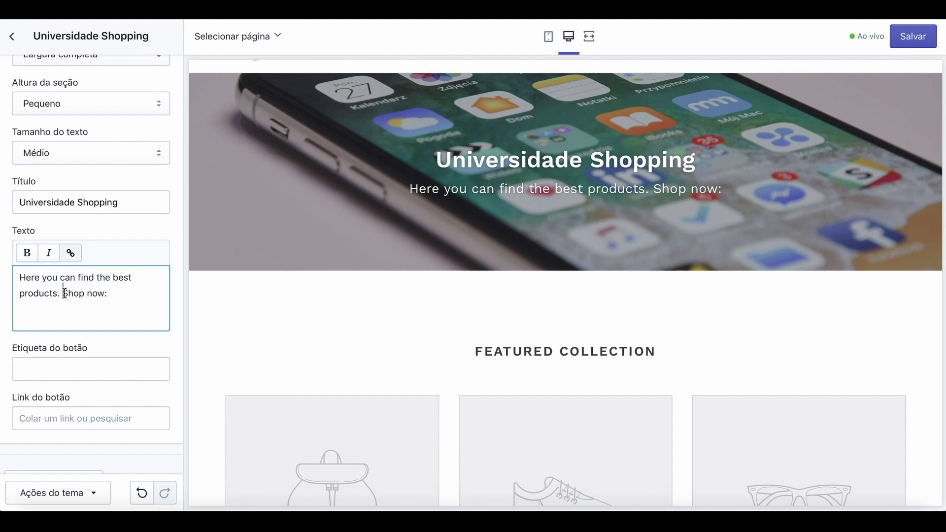
{"action": "left_click", "coordinate": [65, 294]}
{"action": "key", "text": "Return"}
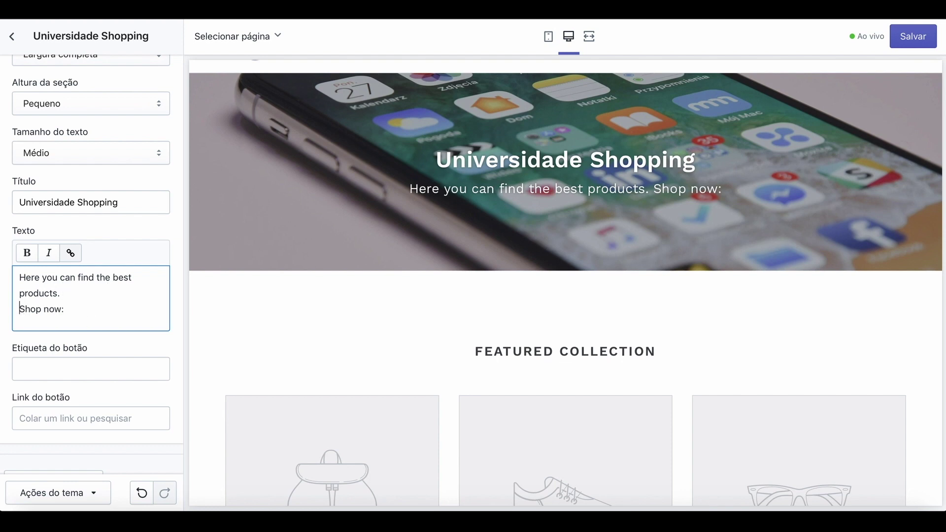
Link the hero banner's button to All Products.
{"action": "left_click", "coordinate": [63, 361]}
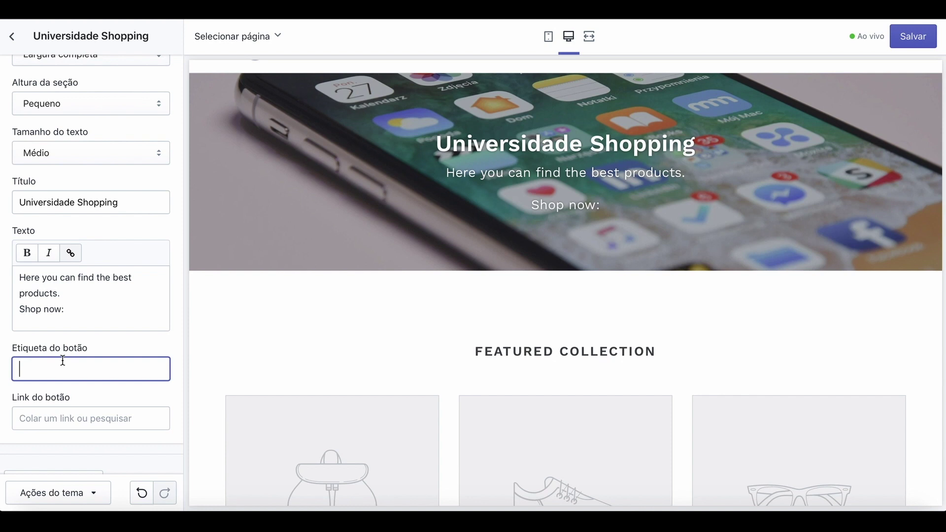
{"action": "left_click", "coordinate": [59, 417]}
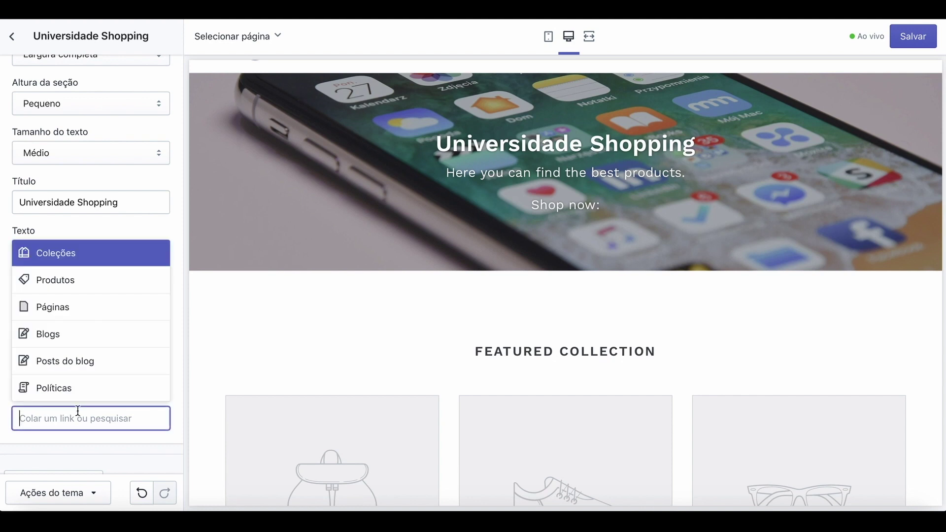
{"action": "left_click", "coordinate": [67, 290]}
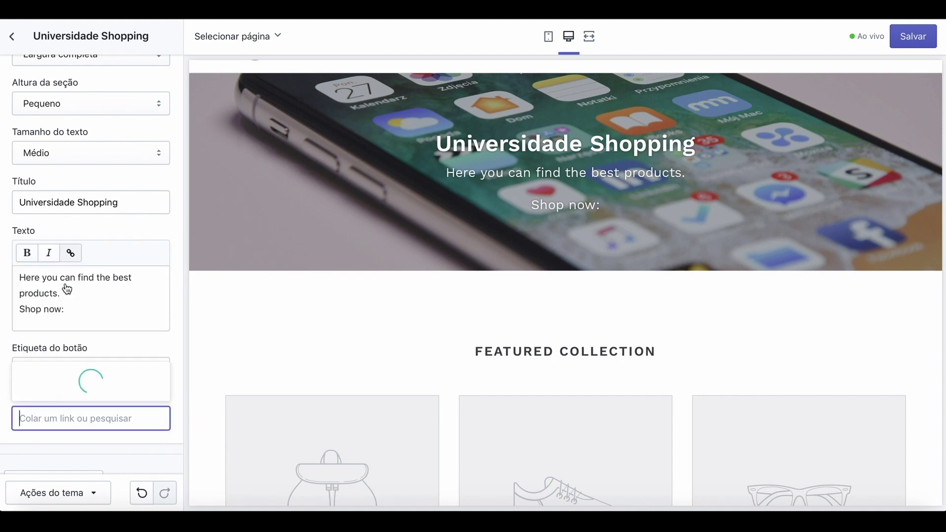
{"action": "left_click", "coordinate": [74, 389]}
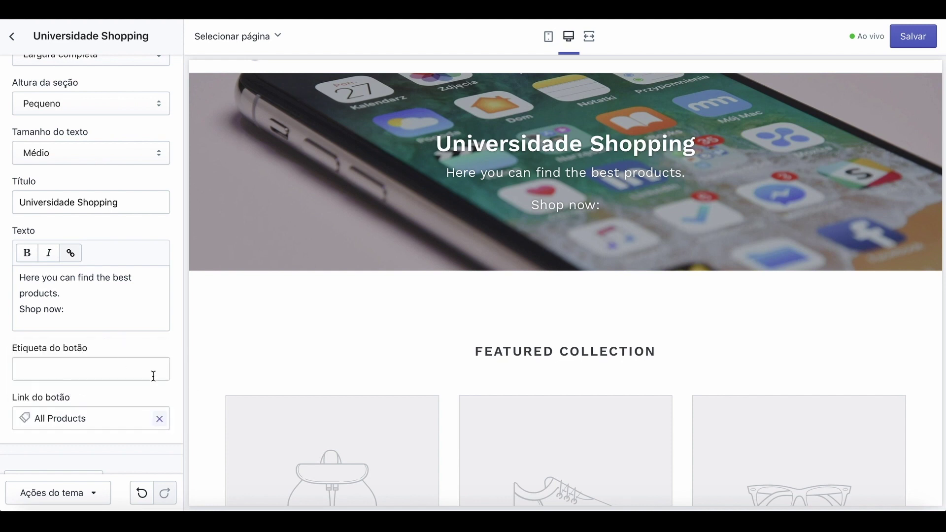
Label the button 'Click Here' and save the banner changes.
{"action": "left_click", "coordinate": [119, 374]}
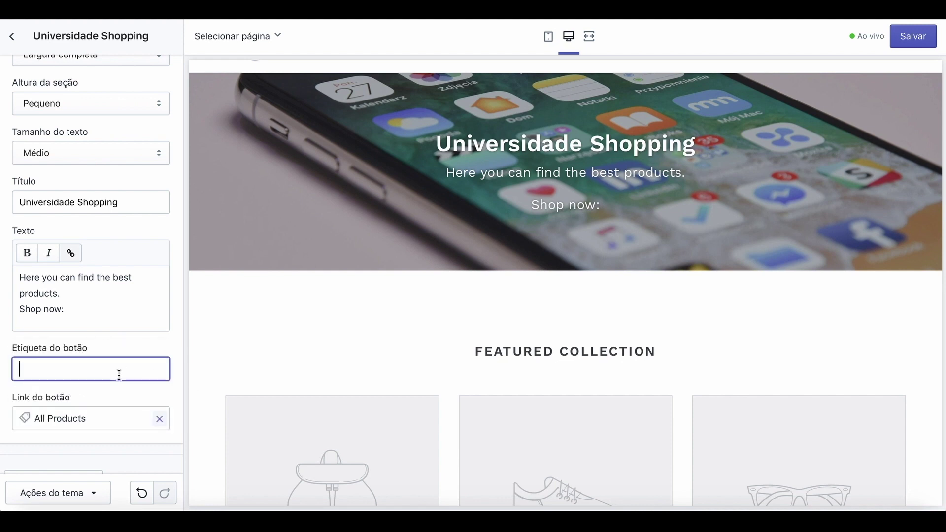
{"action": "type", "text": "Click Here"}
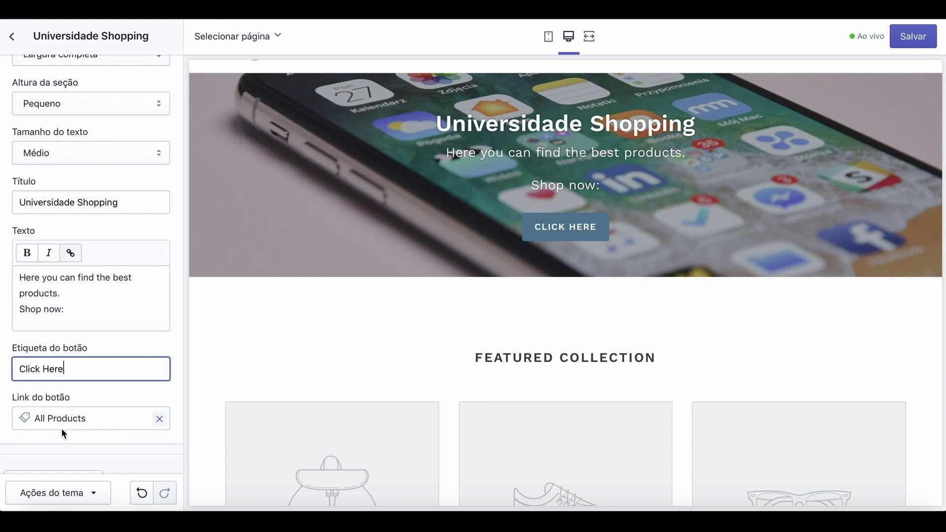
{"action": "scroll", "coordinate": [61, 427], "scroll_direction": "down", "scroll_amount": 2}
{"action": "scroll", "coordinate": [61, 428], "scroll_direction": "up", "scroll_amount": 3}
{"action": "scroll", "coordinate": [61, 427], "scroll_direction": "up", "scroll_amount": 3}
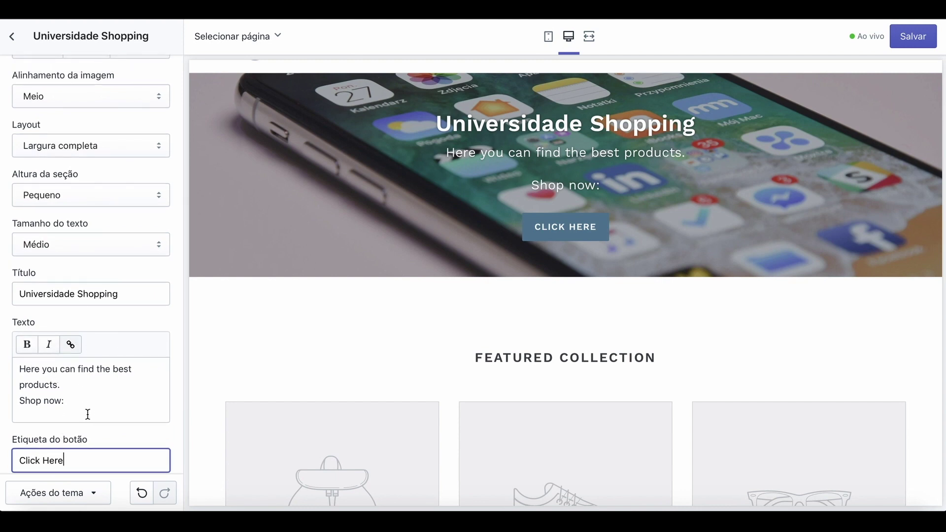
{"action": "scroll", "coordinate": [84, 401], "scroll_direction": "down", "scroll_amount": 5}
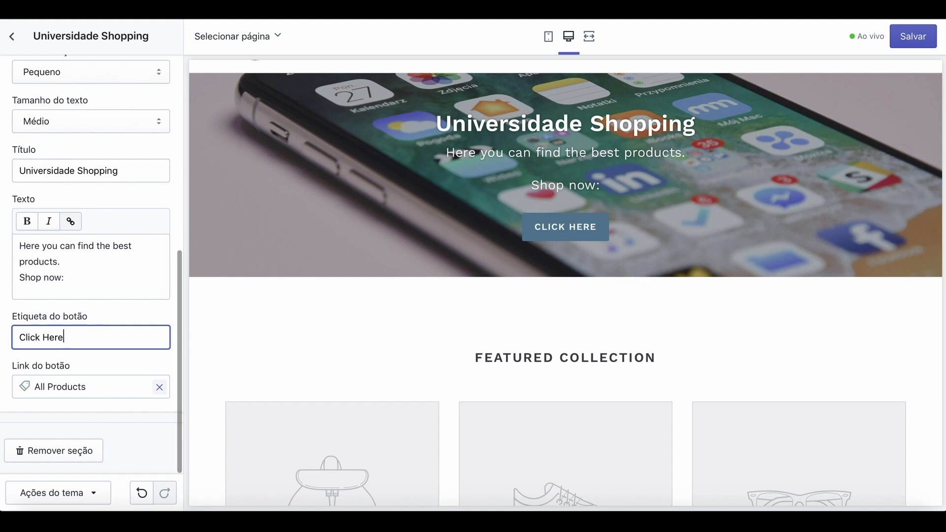
{"action": "left_click", "coordinate": [914, 39]}
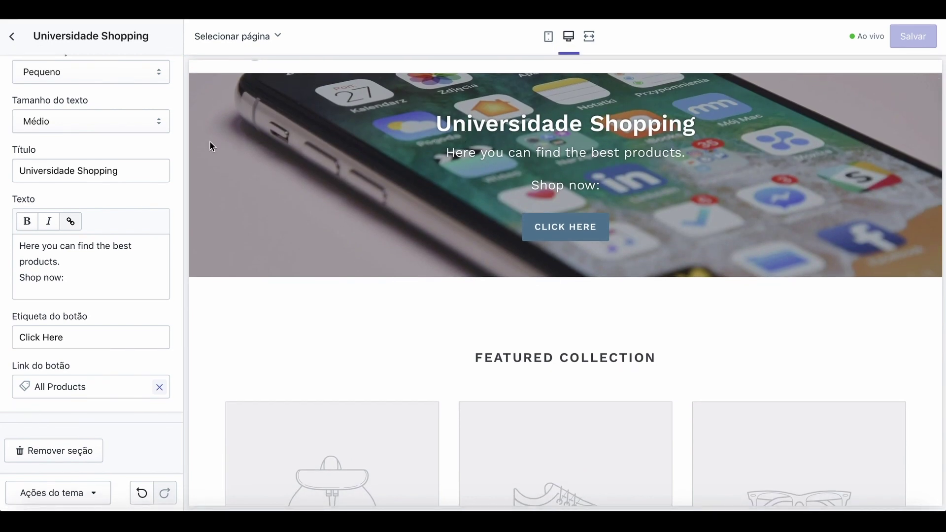
Return to the home page sections and browse the Adicionar seção list without adding anything.
{"action": "scroll", "coordinate": [50, 115], "scroll_direction": "up", "scroll_amount": 7}
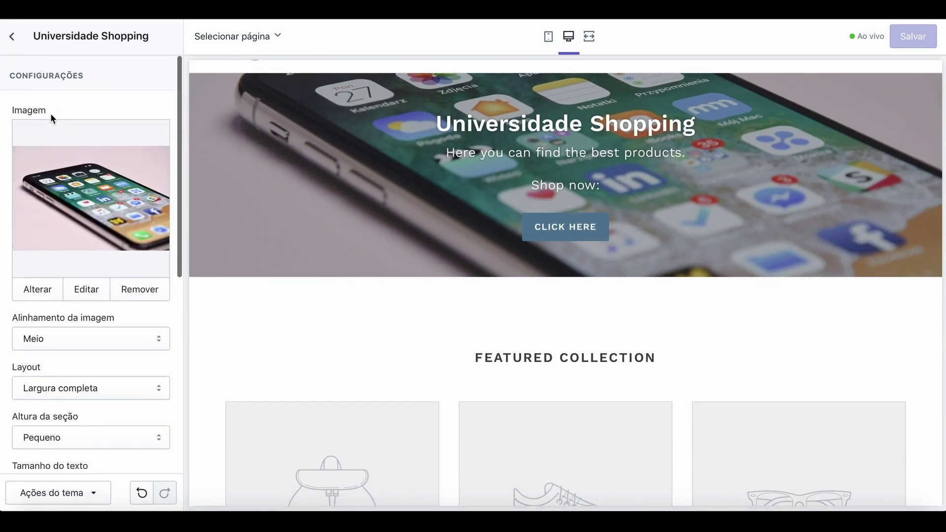
{"action": "left_click", "coordinate": [12, 40]}
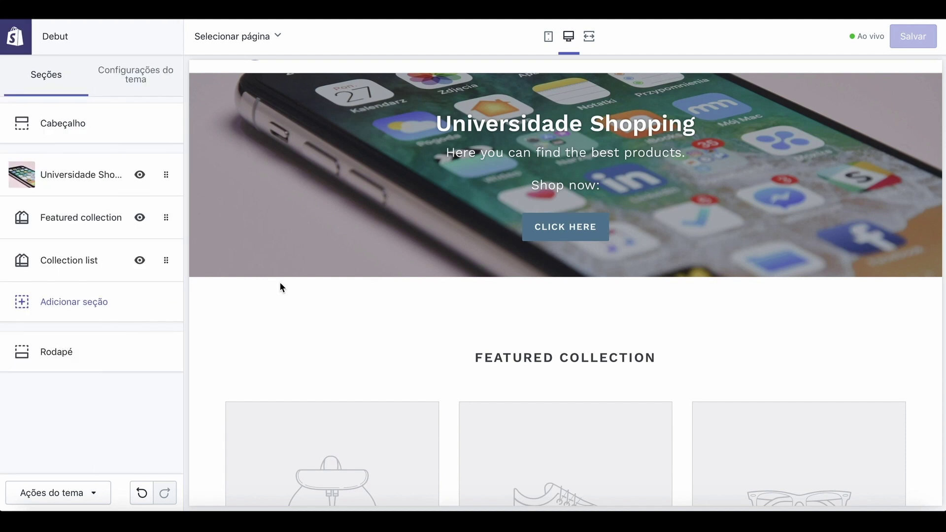
{"action": "scroll", "coordinate": [376, 248], "scroll_direction": "down", "scroll_amount": 3}
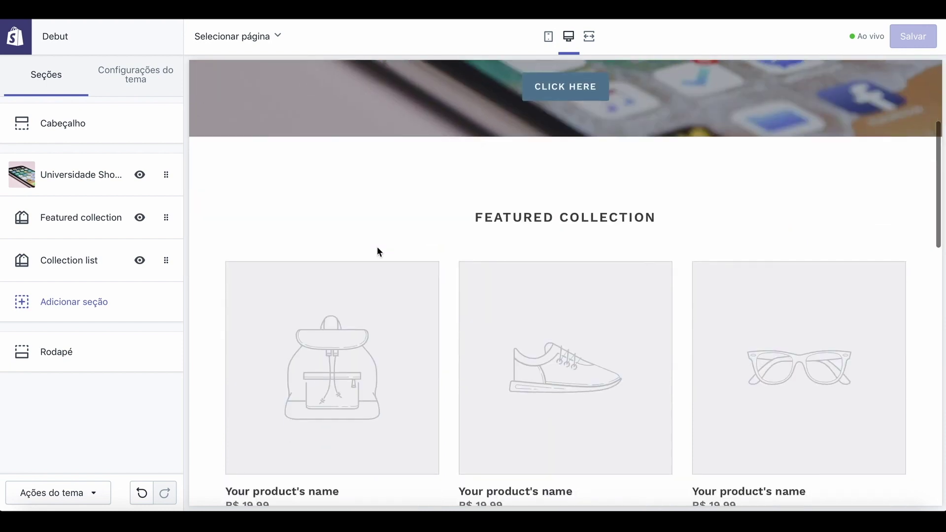
{"action": "scroll", "coordinate": [428, 350], "scroll_direction": "down", "scroll_amount": 5}
{"action": "scroll", "coordinate": [428, 350], "scroll_direction": "down", "scroll_amount": 10}
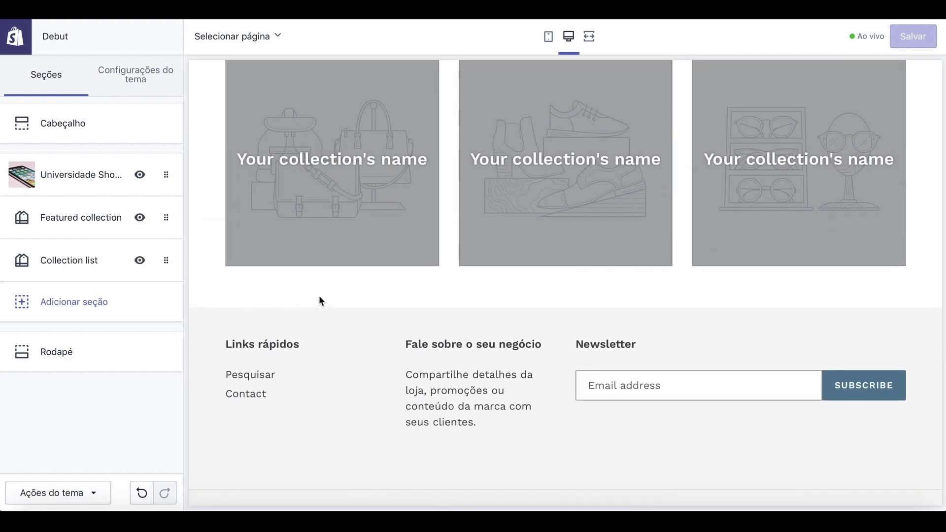
{"action": "left_click", "coordinate": [70, 302]}
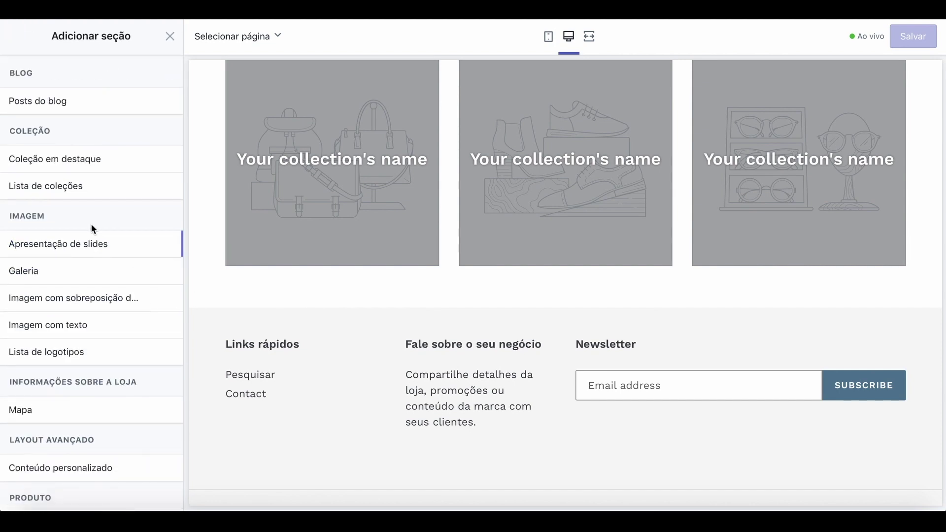
{"action": "mouse_move", "coordinate": [90, 249]}
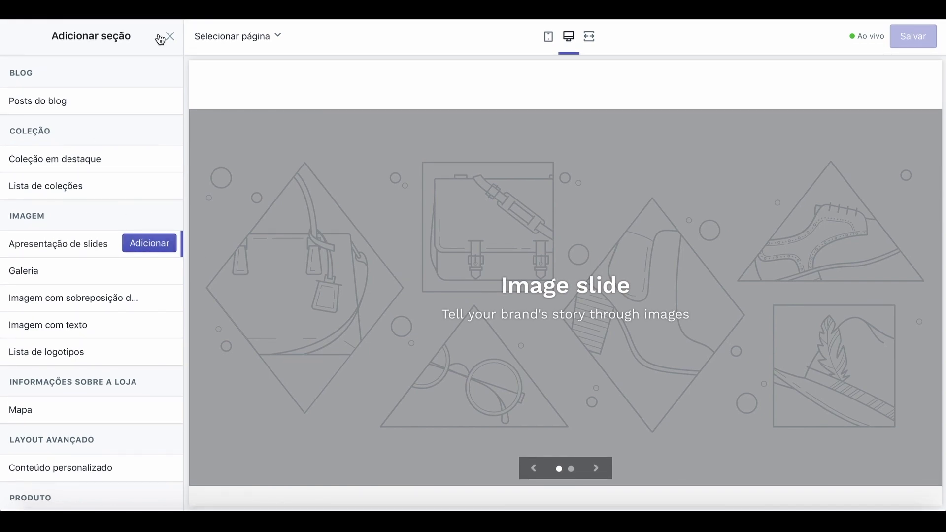
{"action": "left_click", "coordinate": [170, 36]}
Open the Collection list section and remove it from the home page.
{"action": "scroll", "coordinate": [336, 282], "scroll_direction": "up", "scroll_amount": 4}
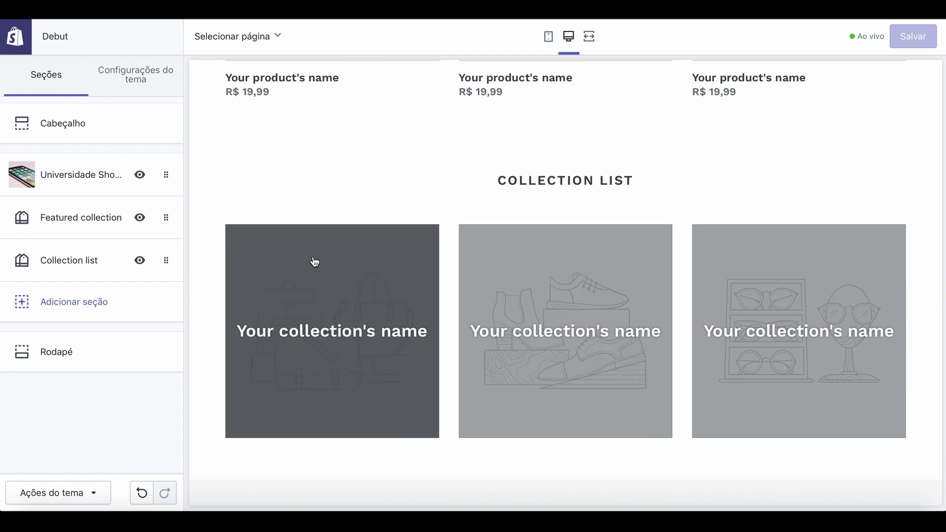
{"action": "scroll", "coordinate": [500, 223], "scroll_direction": "up", "scroll_amount": 8}
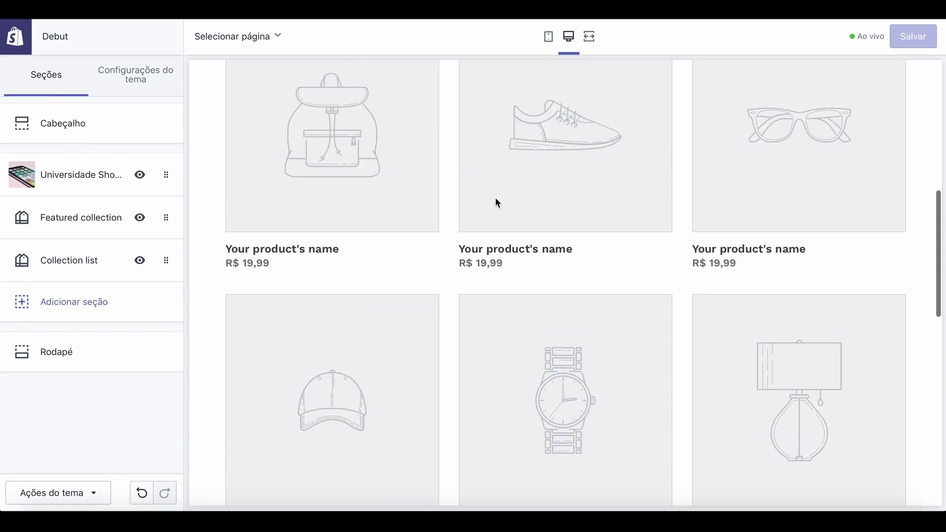
{"action": "left_click", "coordinate": [165, 261]}
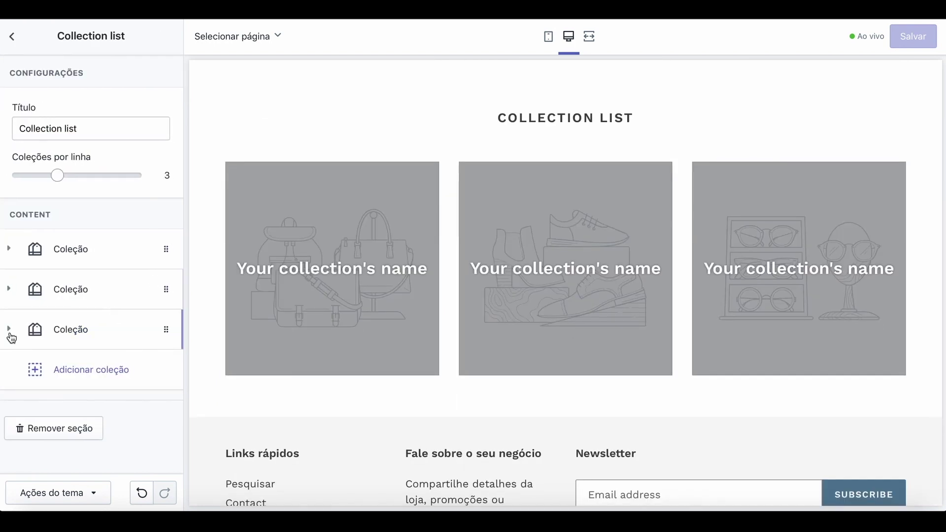
{"action": "left_click", "coordinate": [70, 429]}
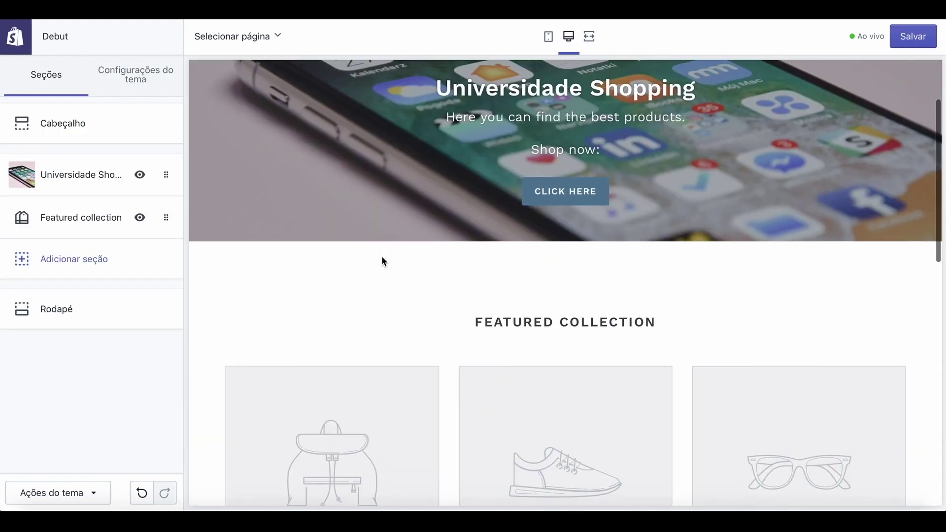
{"action": "scroll", "coordinate": [381, 259], "scroll_direction": "down", "scroll_amount": 10}
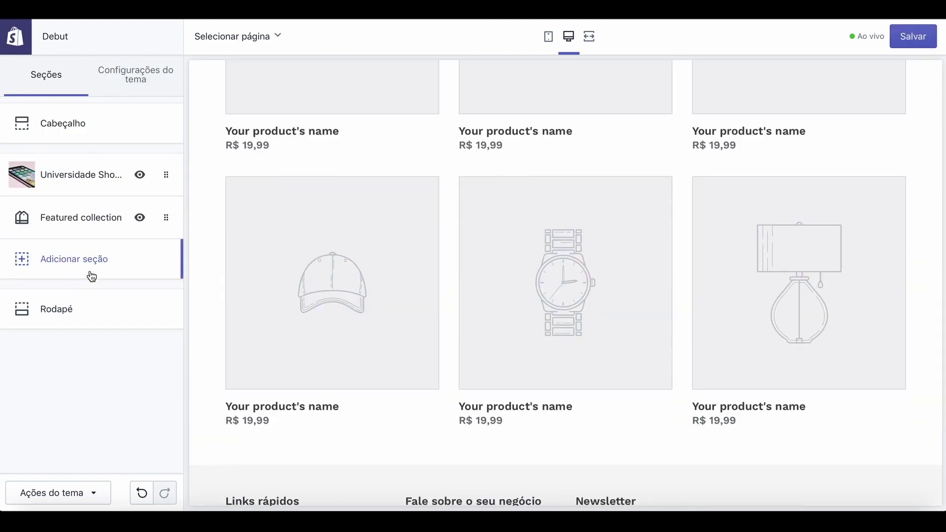
Insert an Image with text section and set its image to the white iPhone home-screen photo.
{"action": "left_click", "coordinate": [95, 260]}
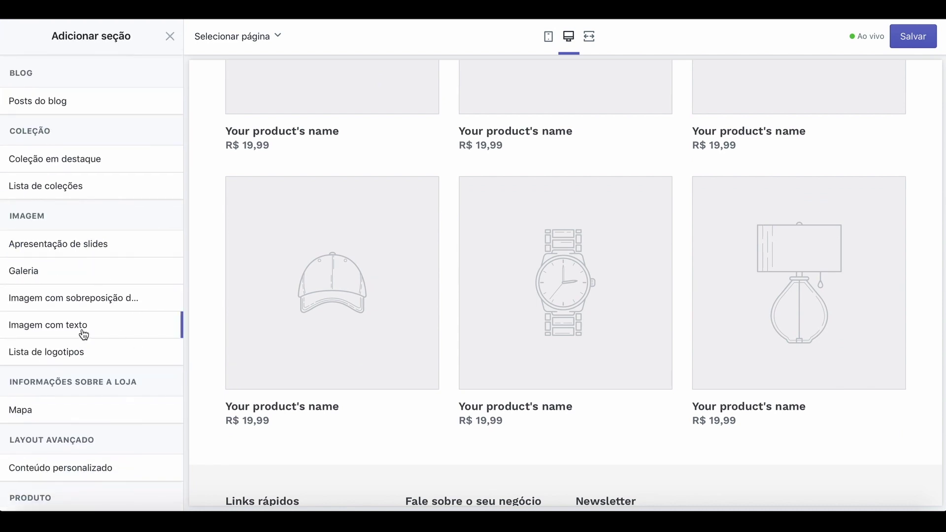
{"action": "mouse_move", "coordinate": [96, 302]}
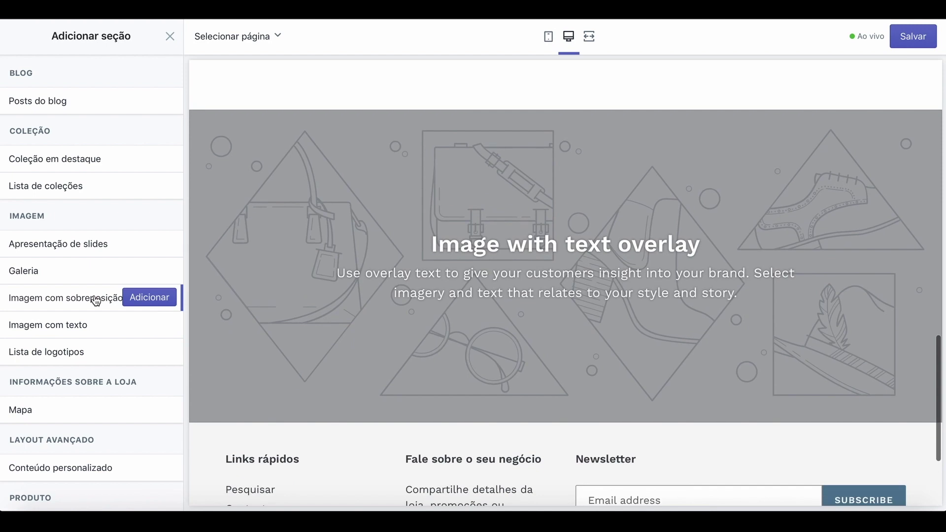
{"action": "mouse_move", "coordinate": [81, 329]}
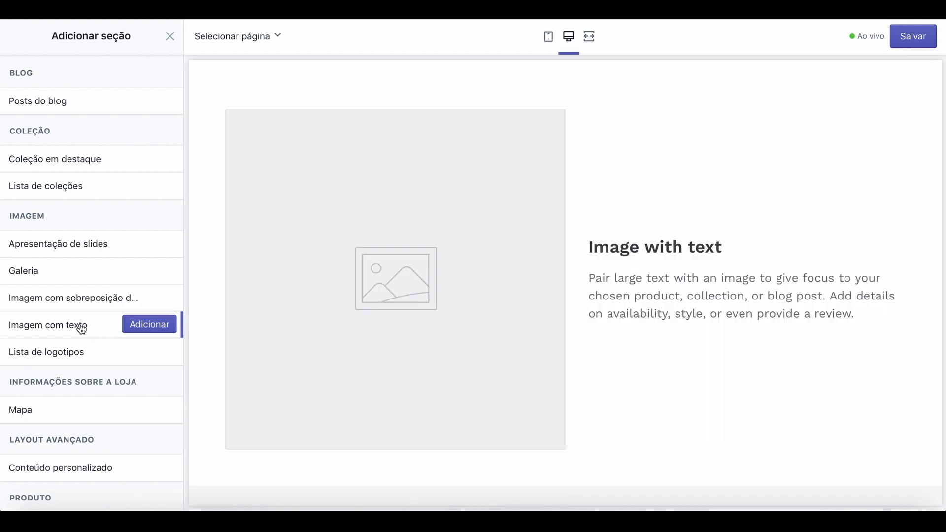
{"action": "left_click", "coordinate": [147, 325]}
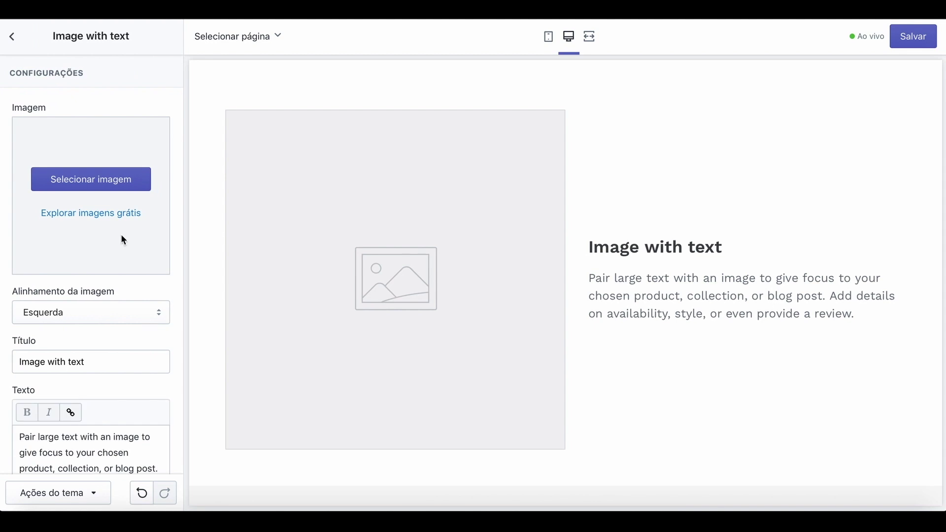
{"action": "left_click", "coordinate": [116, 189]}
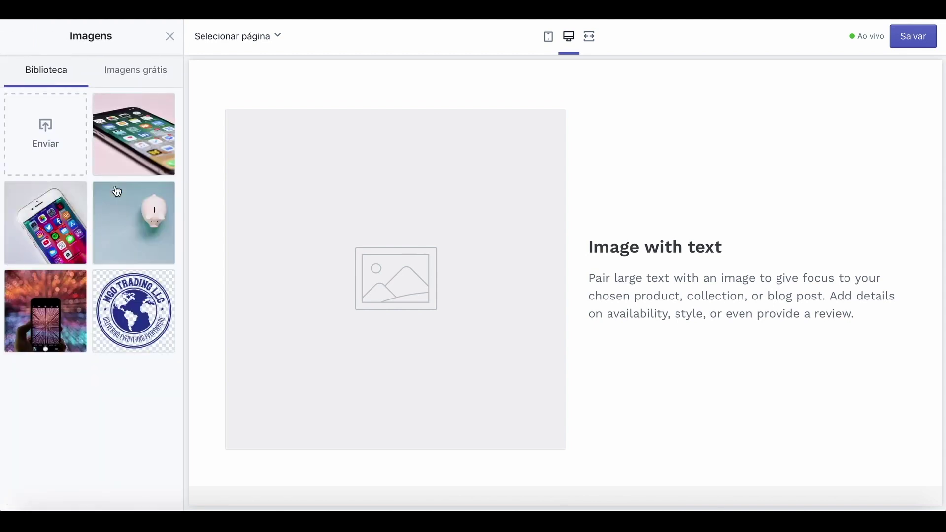
{"action": "left_click", "coordinate": [48, 227]}
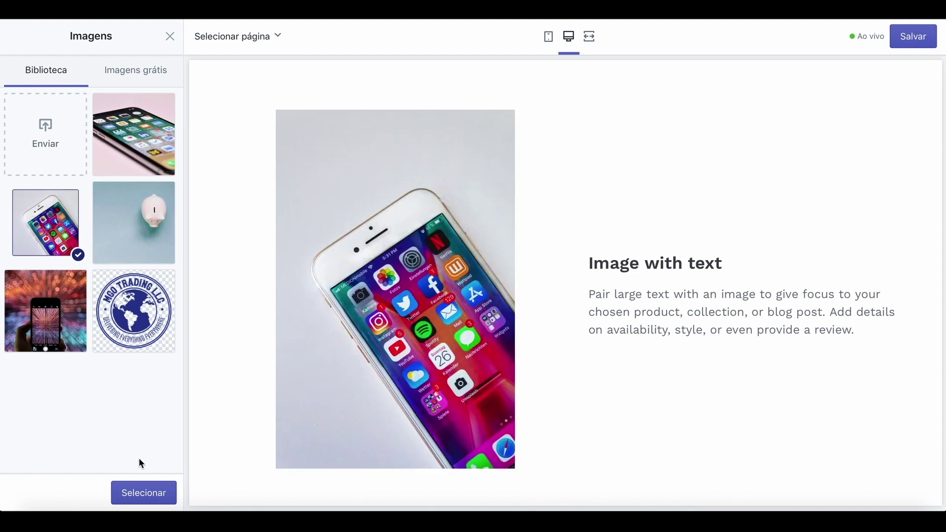
{"action": "left_click", "coordinate": [151, 503]}
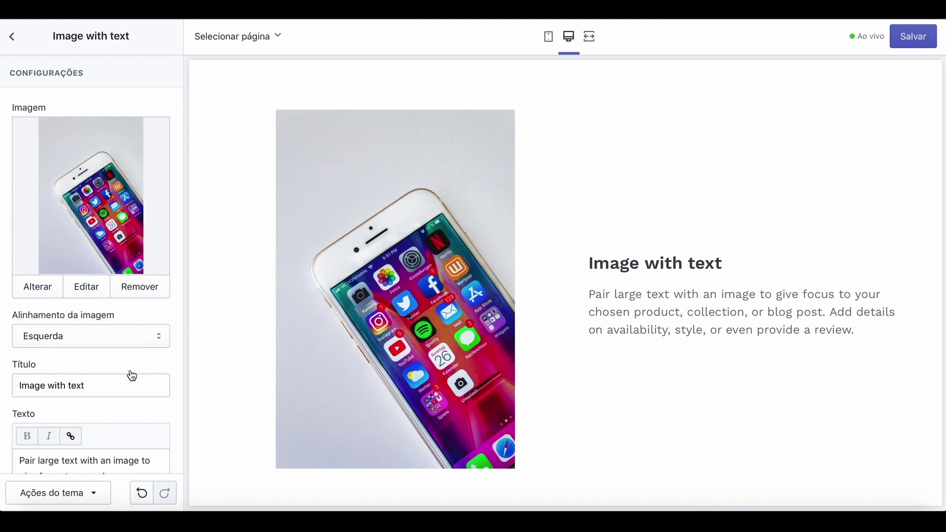
Replace the section's default heading with 'The best electronicproducts on internet you find here!'.
{"action": "left_click", "coordinate": [120, 381]}
{"action": "key", "text": "BackSpace"}
{"action": "key", "text": "BackSpace"}
{"action": "key", "text": "BackSpace"}
{"action": "key", "text": "BackSpace"}
{"action": "key", "text": "BackSpace"}
{"action": "key", "text": "BackSpace"}
{"action": "key", "text": "BackSpace"}
{"action": "key", "text": "BackSpace"}
{"action": "key", "text": "BackSpace"}
{"action": "key", "text": "BackSpace"}
{"action": "key", "text": "BackSpace"}
{"action": "key", "text": "BackSpace"}
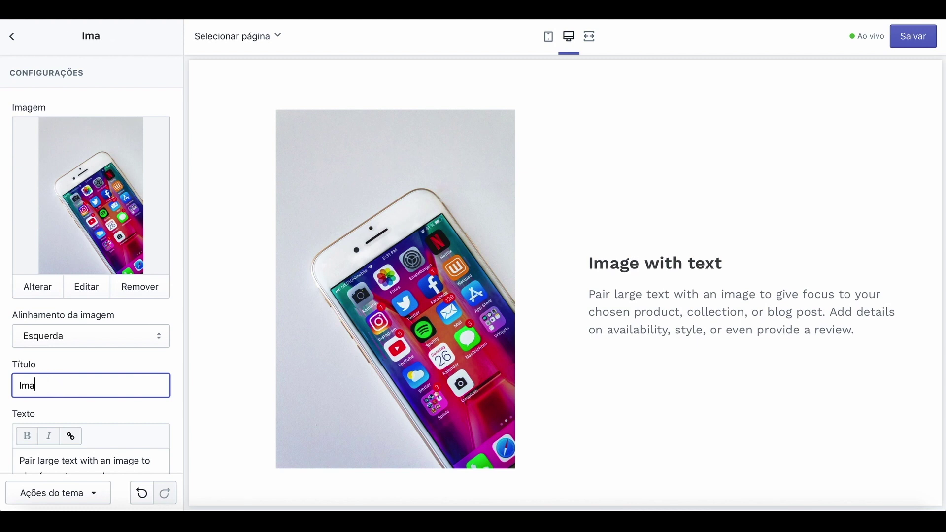
{"action": "key", "text": "BackSpace"}
{"action": "key", "text": "BackSpace"}
{"action": "key", "text": "BackSpace"}
{"action": "type", "text": "The best"}
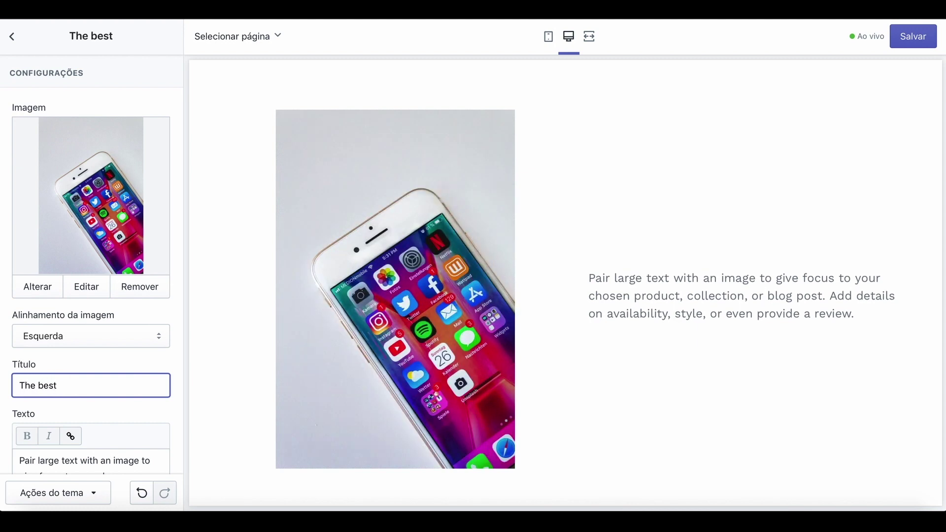
{"action": "type", "text": " elec"}
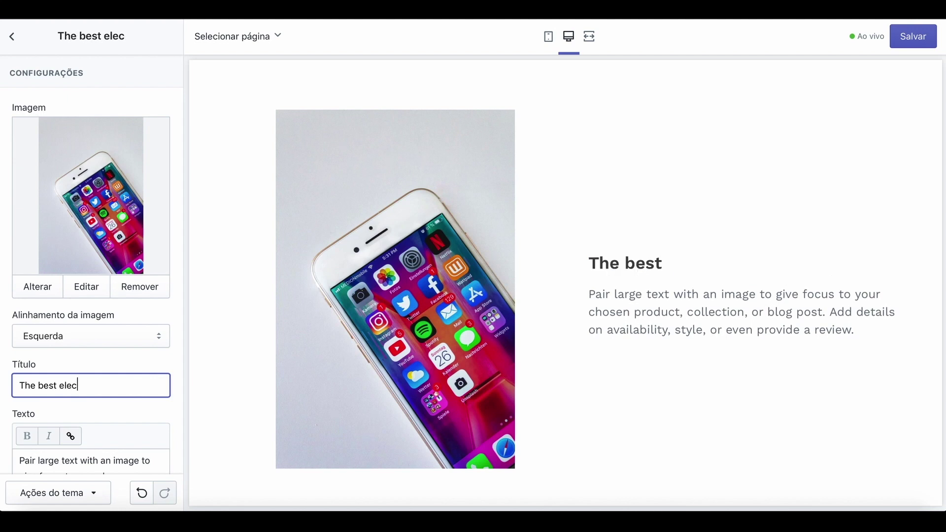
{"action": "type", "text": "tronicpr"}
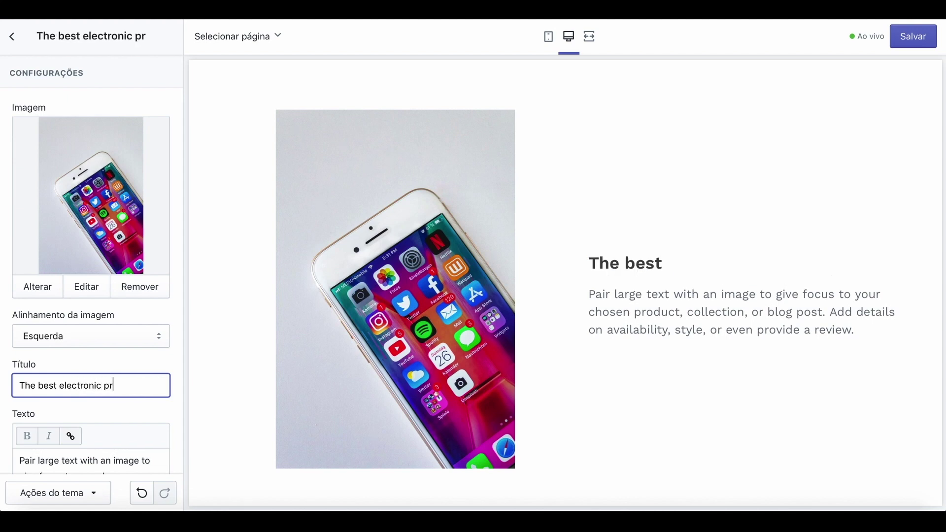
{"action": "type", "text": "oducts on"}
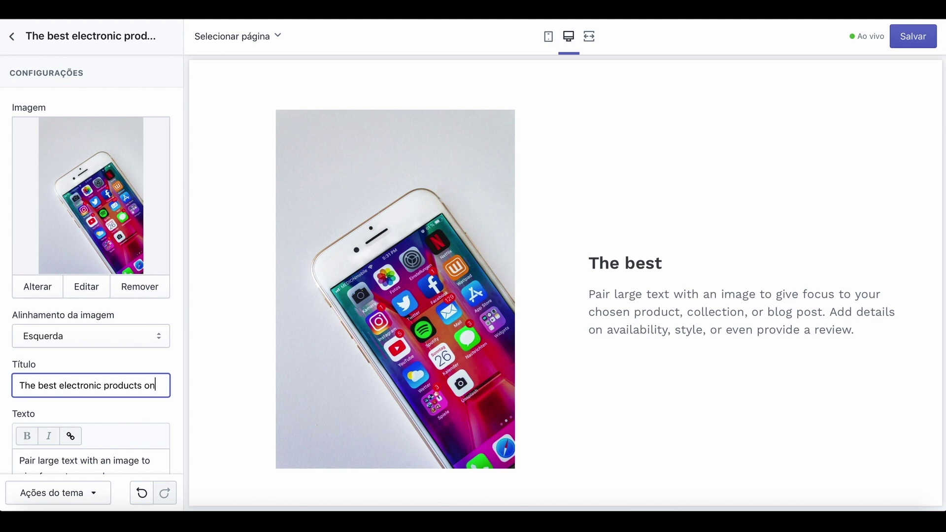
{"action": "type", "text": " inter"}
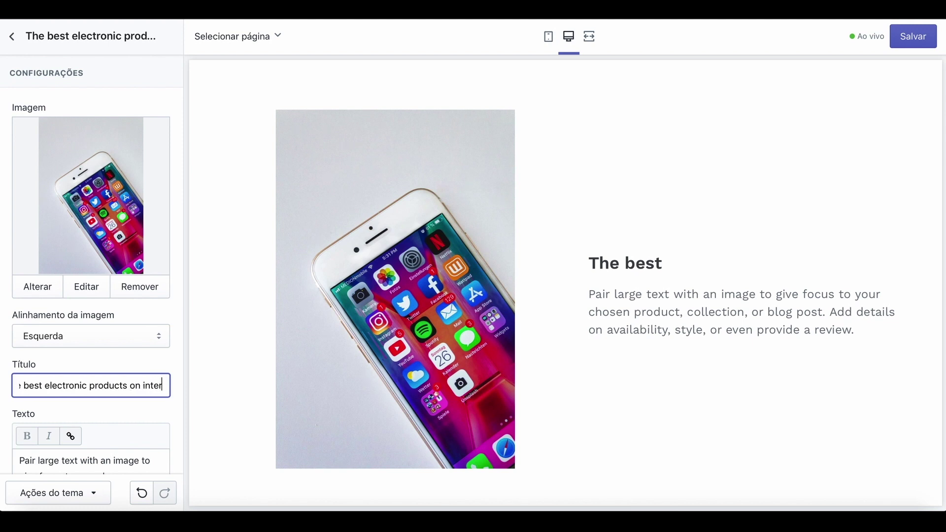
{"action": "type", "text": "net you"}
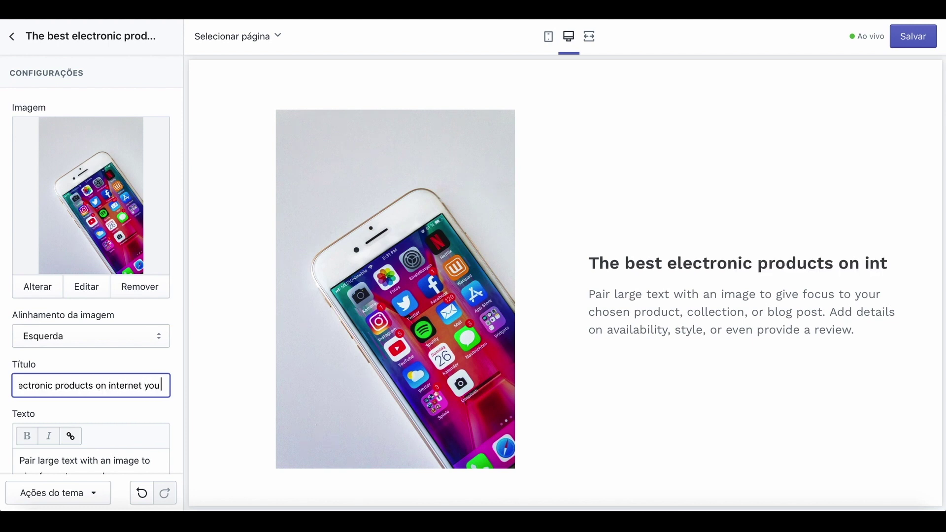
{"action": "type", "text": " find he"}
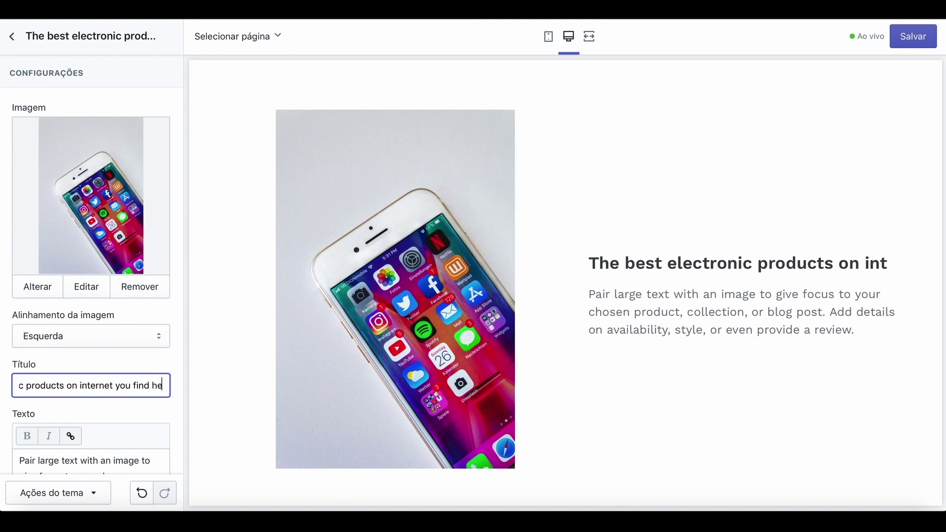
{"action": "type", "text": "re!"}
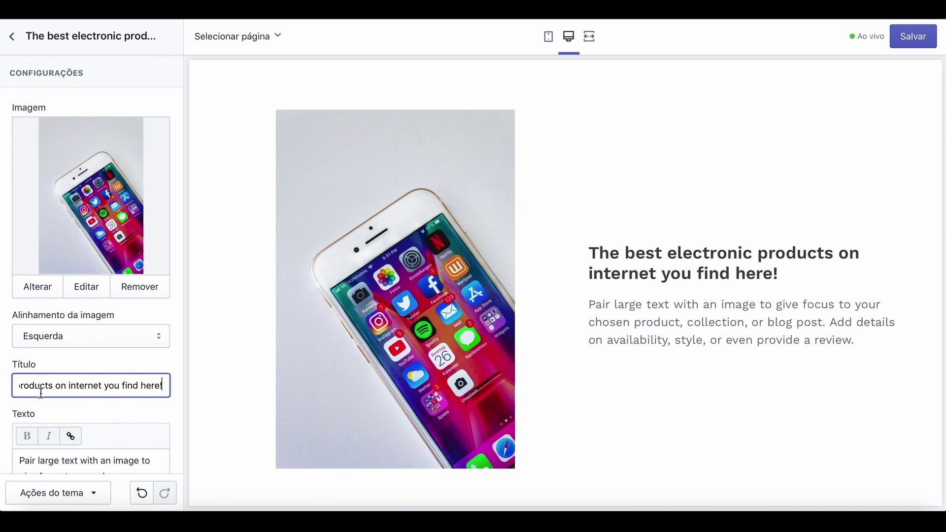
Erase the placeholder paragraph from the Image with text section's Texto field.
{"action": "scroll", "coordinate": [41, 393], "scroll_direction": "down", "scroll_amount": 2}
{"action": "left_click", "coordinate": [125, 444]}
{"action": "key", "text": "BackSpace"}
{"action": "key", "text": "BackSpace"}
{"action": "key", "text": "BackSpace"}
{"action": "key", "text": "BackSpace"}
{"action": "key", "text": "BackSpace"}
{"action": "key", "text": "BackSpace"}
{"action": "key", "text": "BackSpace"}
{"action": "key", "text": "BackSpace"}
{"action": "key", "text": "BackSpace"}
{"action": "key", "text": "BackSpace"}
{"action": "key", "text": "BackSpace"}
{"action": "key", "text": "BackSpace"}
{"action": "key", "text": "BackSpace"}
{"action": "key", "text": "BackSpace"}
{"action": "key", "text": "BackSpace"}
{"action": "key", "text": "BackSpace"}
{"action": "key", "text": "BackSpace"}
{"action": "key", "text": "BackSpace"}
{"action": "key", "text": "BackSpace"}
{"action": "key", "text": "BackSpace"}
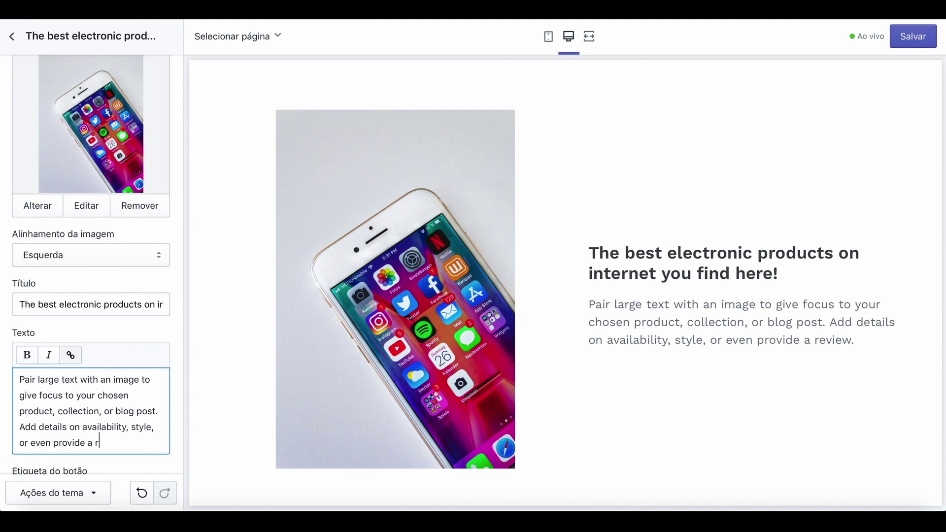
{"action": "key", "text": "BackSpace"}
{"action": "key", "text": "BackSpace"}
{"action": "key", "text": "BackSpace"}
{"action": "key", "text": "BackSpace"}
{"action": "key", "text": "BackSpace"}
{"action": "key", "text": "BackSpace"}
{"action": "key", "text": "BackSpace"}
{"action": "key", "text": "BackSpace"}
{"action": "key", "text": "BackSpace"}
{"action": "key", "text": "BackSpace"}
{"action": "key", "text": "BackSpace"}
{"action": "key", "text": "BackSpace"}
{"action": "key", "text": "BackSpace"}
{"action": "key", "text": "BackSpace"}
{"action": "key", "text": "BackSpace"}
{"action": "key", "text": "BackSpace"}
{"action": "key", "text": "BackSpace"}
{"action": "key", "text": "BackSpace"}
{"action": "key", "text": "BackSpace"}
{"action": "key", "text": "BackSpace"}
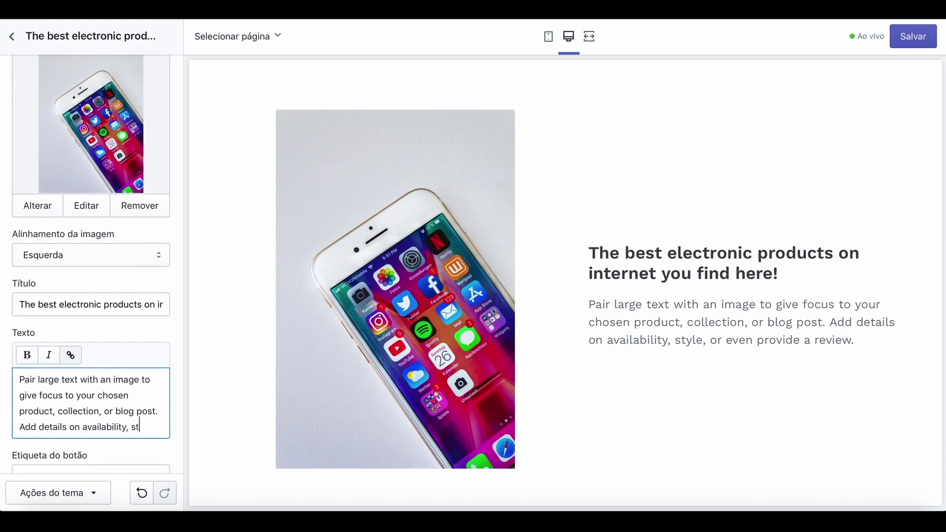
{"action": "key", "text": "BackSpace"}
{"action": "key", "text": "BackSpace"}
{"action": "key", "text": "BackSpace"}
{"action": "key", "text": "BackSpace"}
{"action": "key", "text": "BackSpace"}
{"action": "key", "text": "BackSpace"}
{"action": "key", "text": "BackSpace"}
{"action": "key", "text": "BackSpace"}
{"action": "key", "text": "BackSpace"}
{"action": "key", "text": "BackSpace"}
{"action": "key", "text": "BackSpace"}
{"action": "key", "text": "BackSpace"}
{"action": "key", "text": "BackSpace"}
{"action": "key", "text": "BackSpace"}
{"action": "key", "text": "BackSpace"}
{"action": "key", "text": "BackSpace"}
{"action": "key", "text": "BackSpace"}
{"action": "key", "text": "BackSpace"}
{"action": "key", "text": "BackSpace"}
{"action": "key", "text": "BackSpace"}
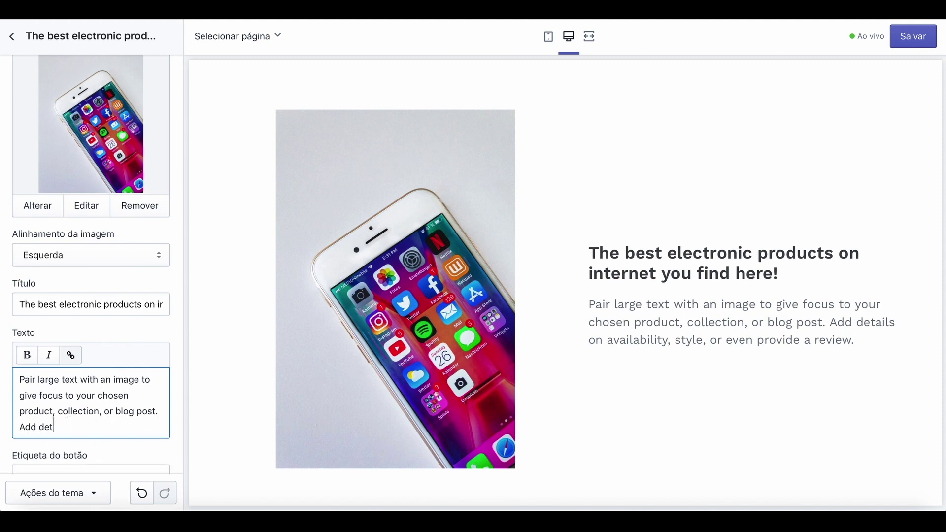
{"action": "key", "text": "BackSpace"}
{"action": "key", "text": "BackSpace"}
{"action": "key", "text": "BackSpace"}
{"action": "key", "text": "BackSpace"}
{"action": "key", "text": "BackSpace"}
{"action": "key", "text": "BackSpace"}
{"action": "key", "text": "BackSpace"}
{"action": "key", "text": "BackSpace"}
{"action": "key", "text": "BackSpace"}
{"action": "key", "text": "BackSpace"}
{"action": "key", "text": "BackSpace"}
{"action": "key", "text": "BackSpace"}
{"action": "key", "text": "BackSpace"}
{"action": "key", "text": "BackSpace"}
{"action": "key", "text": "BackSpace"}
{"action": "key", "text": "BackSpace"}
{"action": "key", "text": "BackSpace"}
{"action": "key", "text": "BackSpace"}
{"action": "key", "text": "BackSpace"}
{"action": "key", "text": "BackSpace"}
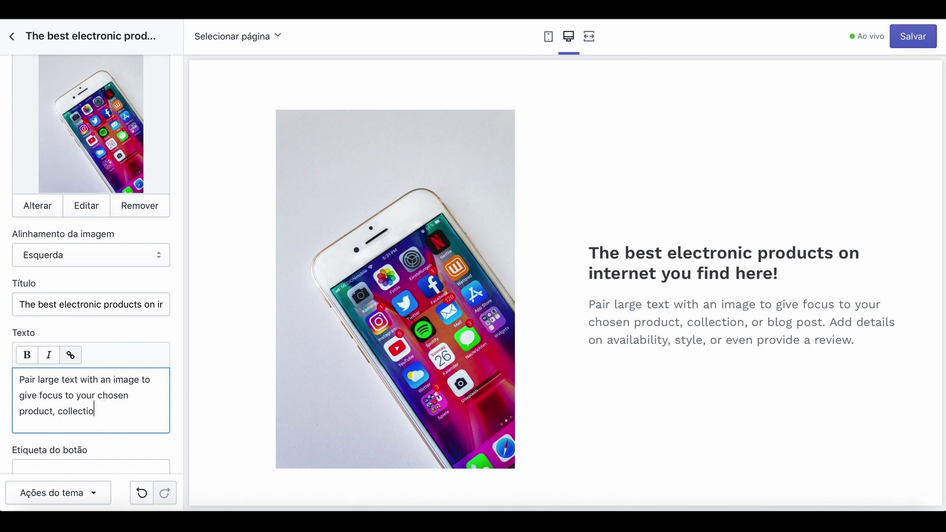
{"action": "key", "text": "BackSpace"}
{"action": "key", "text": "BackSpace"}
{"action": "key", "text": "BackSpace"}
{"action": "key", "text": "BackSpace"}
{"action": "key", "text": "BackSpace"}
{"action": "key", "text": "BackSpace"}
{"action": "key", "text": "BackSpace"}
{"action": "key", "text": "BackSpace"}
{"action": "key", "text": "BackSpace"}
{"action": "key", "text": "BackSpace"}
{"action": "key", "text": "BackSpace"}
{"action": "key", "text": "BackSpace"}
{"action": "key", "text": "BackSpace"}
{"action": "key", "text": "BackSpace"}
{"action": "key", "text": "BackSpace"}
{"action": "key", "text": "BackSpace"}
{"action": "key", "text": "BackSpace"}
{"action": "key", "text": "BackSpace"}
{"action": "key", "text": "BackSpace"}
{"action": "key", "text": "BackSpace"}
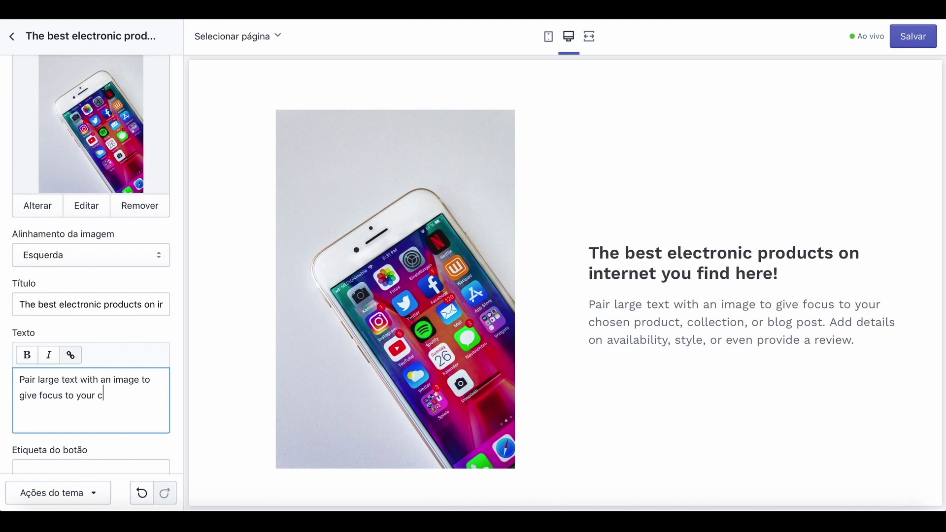
{"action": "key", "text": "BackSpace"}
{"action": "key", "text": "BackSpace"}
{"action": "key", "text": "BackSpace"}
{"action": "key", "text": "BackSpace"}
{"action": "key", "text": "BackSpace"}
{"action": "key", "text": "BackSpace"}
{"action": "key", "text": "BackSpace"}
{"action": "key", "text": "BackSpace"}
{"action": "key", "text": "BackSpace"}
{"action": "key", "text": "BackSpace"}
{"action": "key", "text": "BackSpace"}
{"action": "key", "text": "BackSpace"}
{"action": "key", "text": "BackSpace"}
{"action": "key", "text": "BackSpace"}
{"action": "key", "text": "BackSpace"}
{"action": "key", "text": "BackSpace"}
{"action": "key", "text": "BackSpace"}
{"action": "key", "text": "BackSpace"}
{"action": "key", "text": "BackSpace"}
{"action": "key", "text": "BackSpace"}
{"action": "key", "text": "BackSpace"}
{"action": "key", "text": "BackSpace"}
{"action": "key", "text": "BackSpace"}
{"action": "key", "text": "BackSpace"}
{"action": "key", "text": "BackSpace"}
{"action": "key", "text": "BackSpace"}
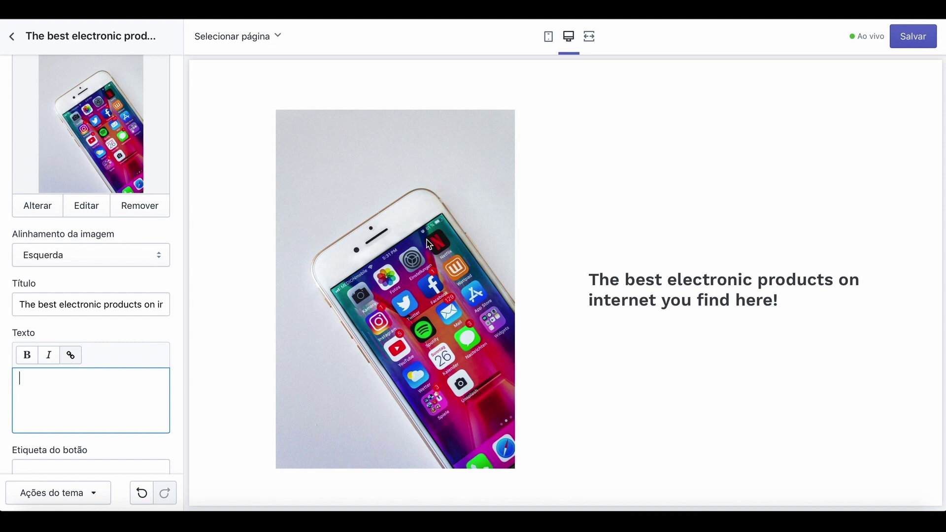
Set the section body to 'Iphone acessórios, headphones, cases, etc.' and save the theme.
{"action": "scroll", "coordinate": [543, 208], "scroll_direction": "up", "scroll_amount": 5}
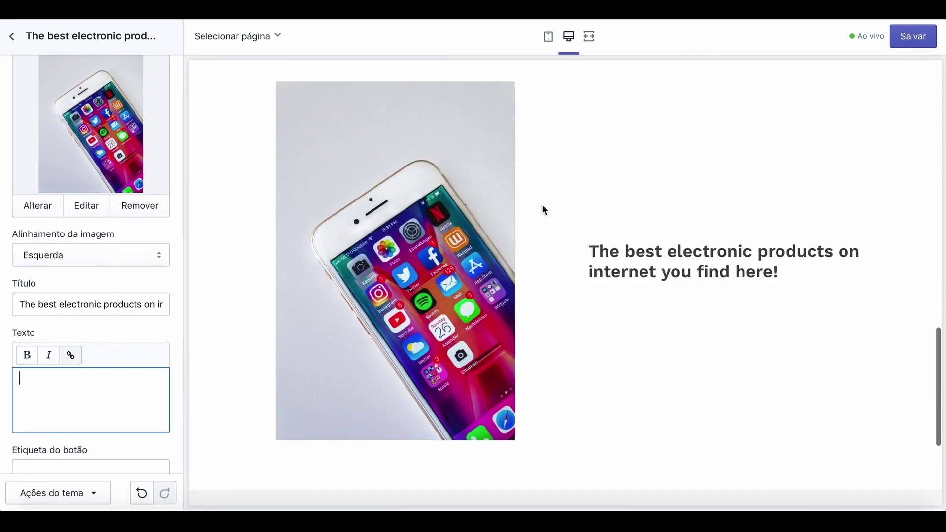
{"action": "scroll", "coordinate": [542, 210], "scroll_direction": "down", "scroll_amount": 2}
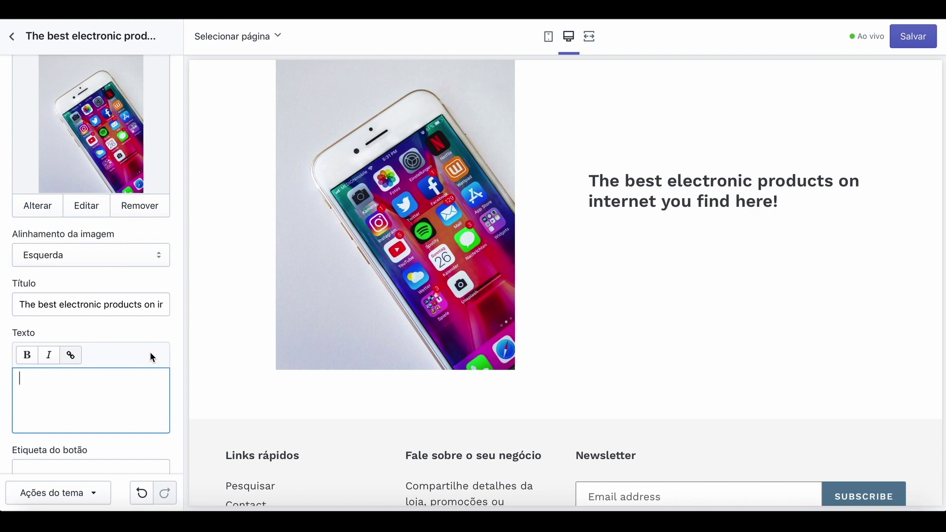
{"action": "type", "text": "Ipho"}
{"action": "type", "text": "ne accessoreis"}
{"action": "key", "text": "BackSpace"}
{"action": "key", "text": "BackSpace"}
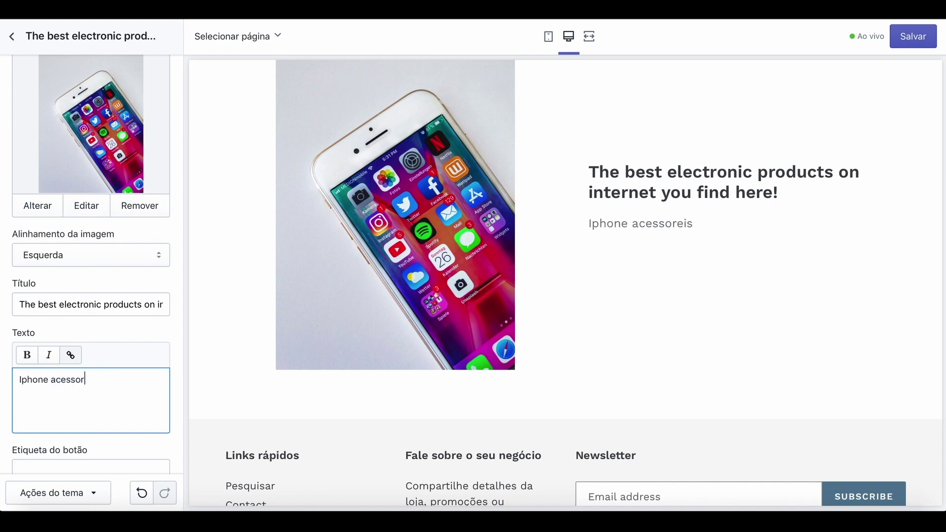
{"action": "key", "text": "BackSpace"}
{"action": "key", "text": "BackSpace"}
{"action": "key", "text": "BackSpace"}
{"action": "type", "text": "órios, headphones, cases"}
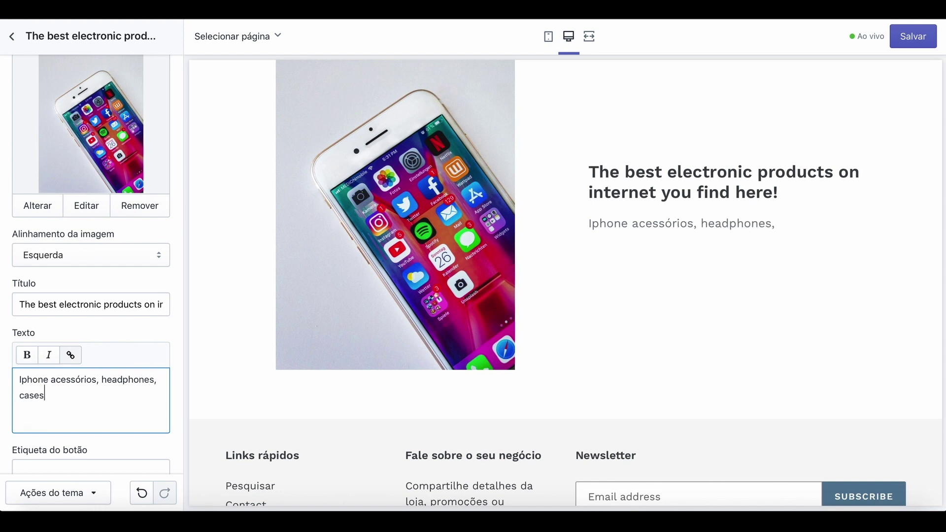
{"action": "type", "text": ", etc."}
{"action": "left_click", "coordinate": [922, 40]}
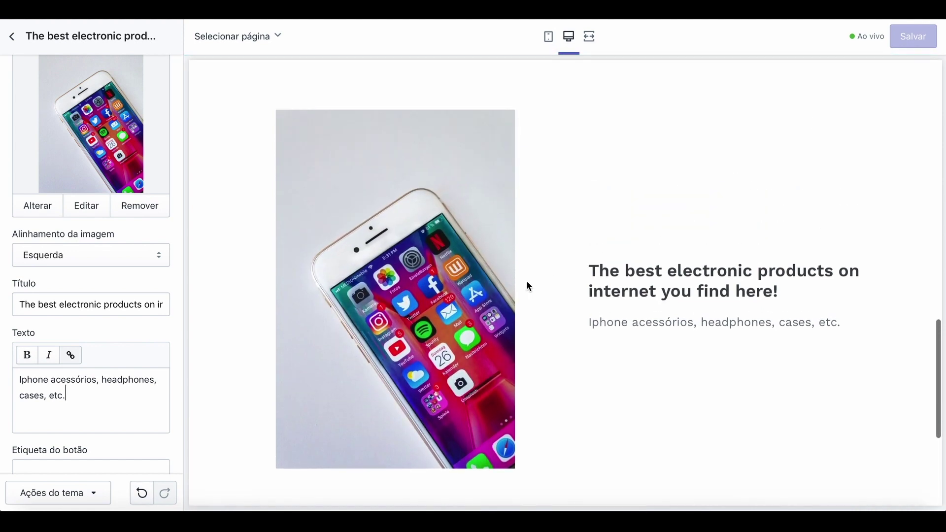
Go back to the sections list and open the Rodapé (footer) settings.
{"action": "scroll", "coordinate": [581, 384], "scroll_direction": "down", "scroll_amount": 5}
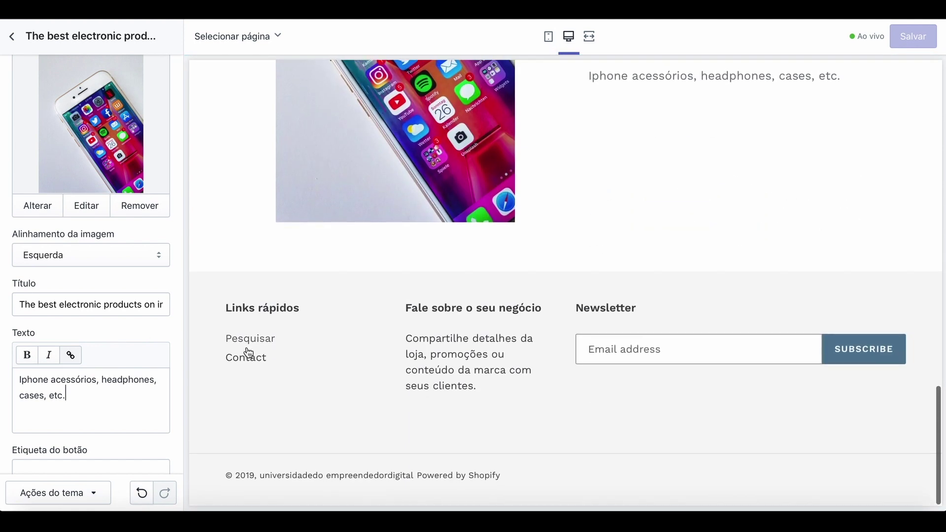
{"action": "scroll", "coordinate": [153, 343], "scroll_direction": "down", "scroll_amount": 3}
{"action": "scroll", "coordinate": [152, 343], "scroll_direction": "up", "scroll_amount": 5}
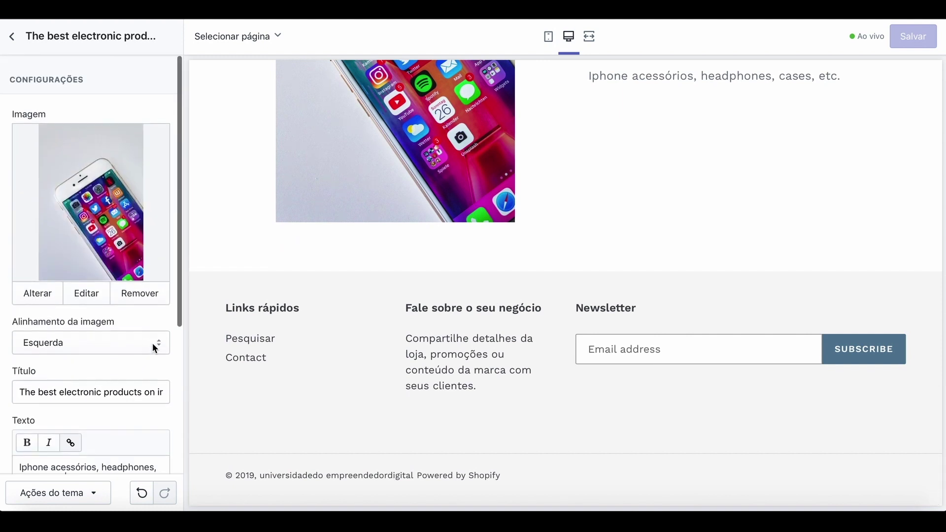
{"action": "scroll", "coordinate": [152, 343], "scroll_direction": "down", "scroll_amount": 1}
{"action": "left_click", "coordinate": [14, 39]}
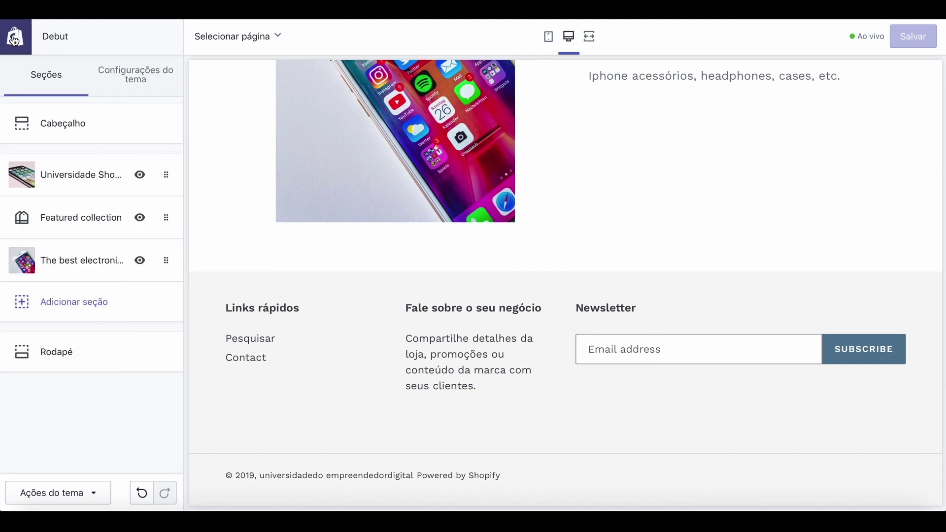
{"action": "left_click", "coordinate": [61, 360]}
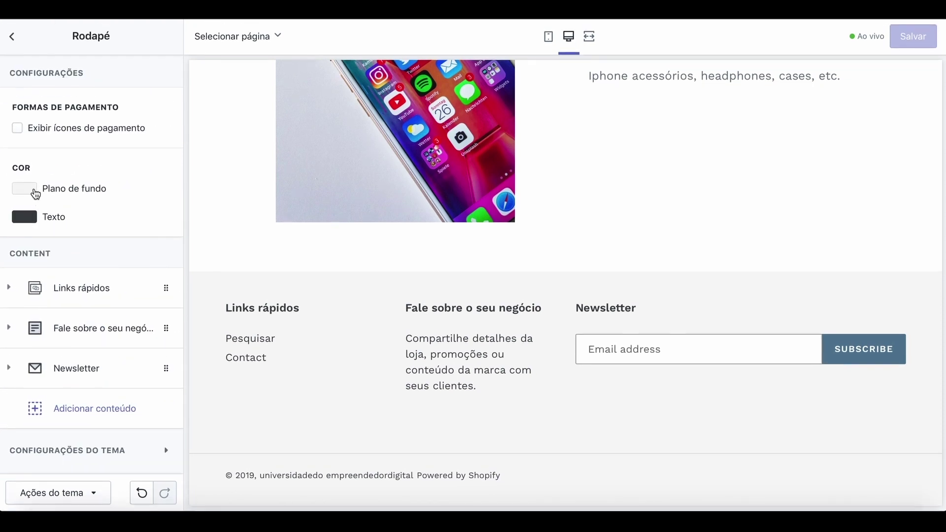
Change the footer background colour to grey (#949494).
{"action": "left_click", "coordinate": [38, 193]}
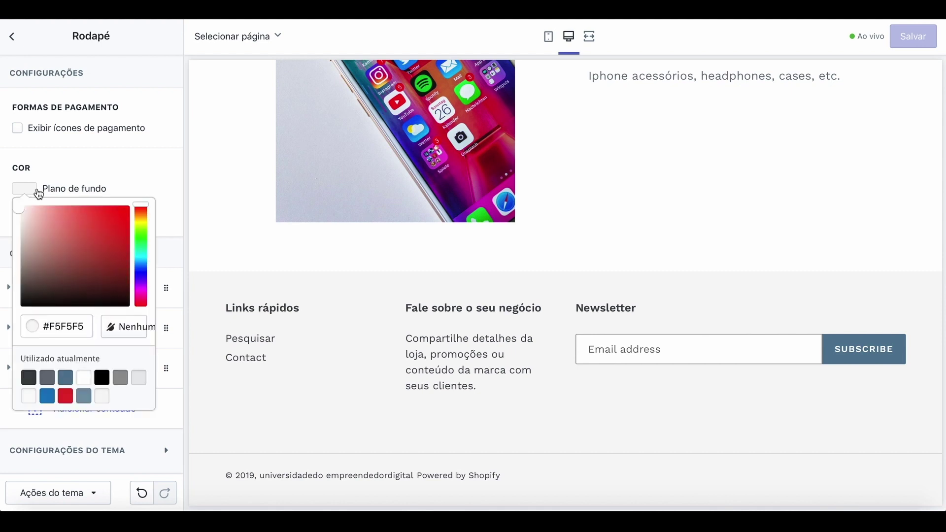
{"action": "left_click", "coordinate": [102, 378]}
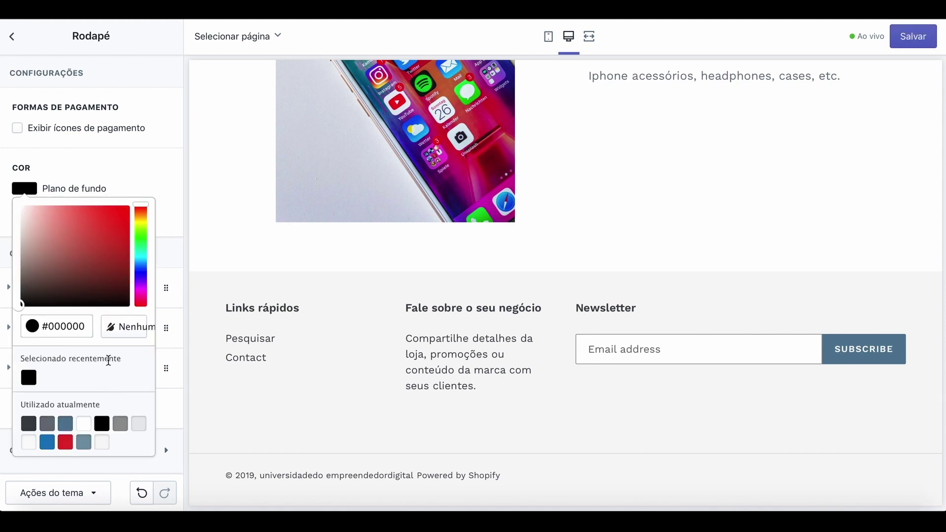
{"action": "left_click", "coordinate": [120, 425]}
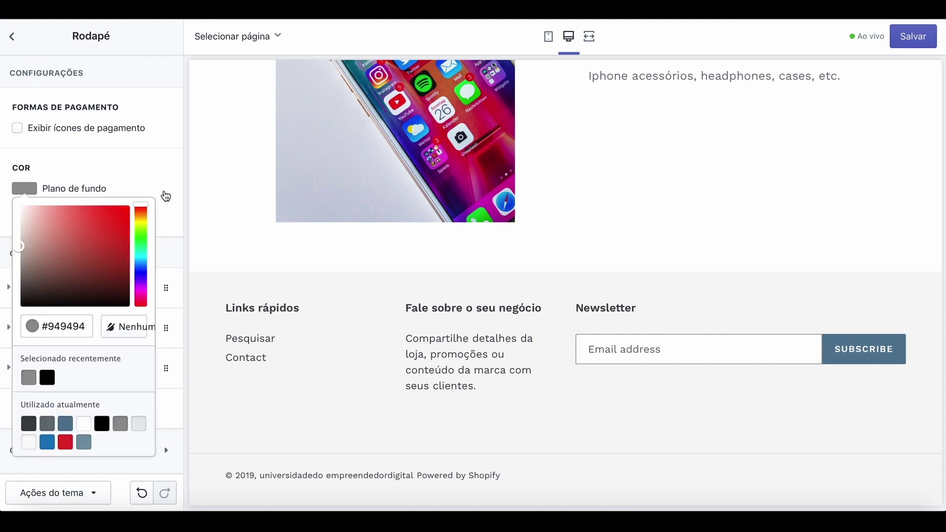
{"action": "left_click", "coordinate": [166, 172]}
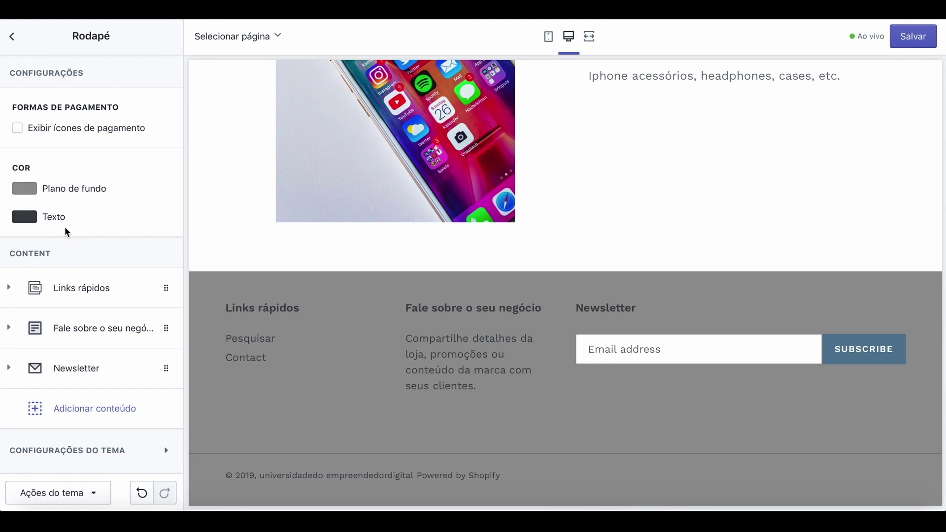
{"action": "left_click", "coordinate": [31, 220]}
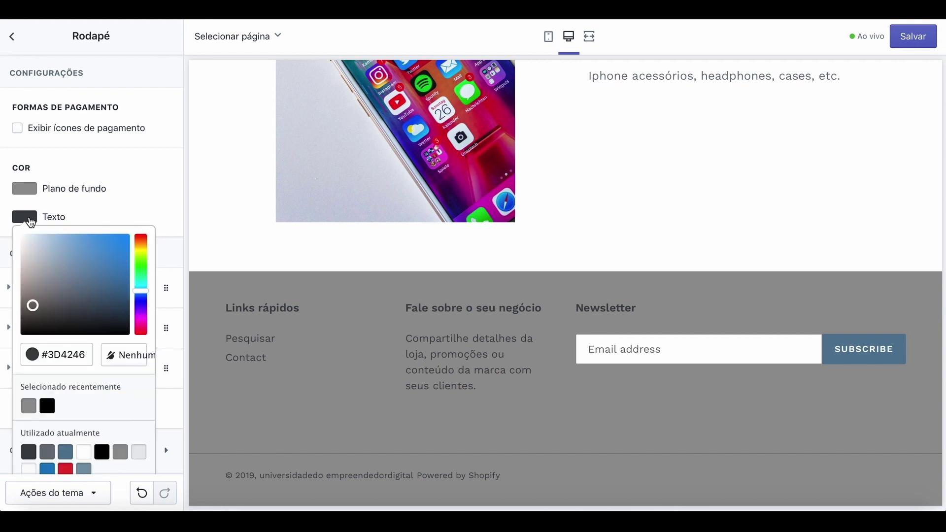
Make the footer text pale blue-grey and the footer background near-black (#0A0606).
{"action": "left_click", "coordinate": [34, 307]}
{"action": "left_click_drag", "start_coordinate": [35, 307], "coordinate": [31, 245]}
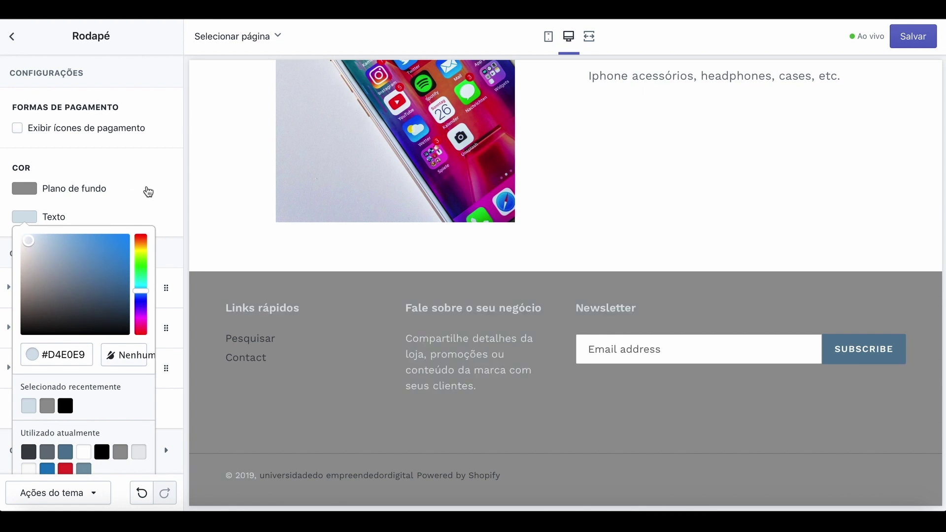
{"action": "left_click", "coordinate": [148, 191]}
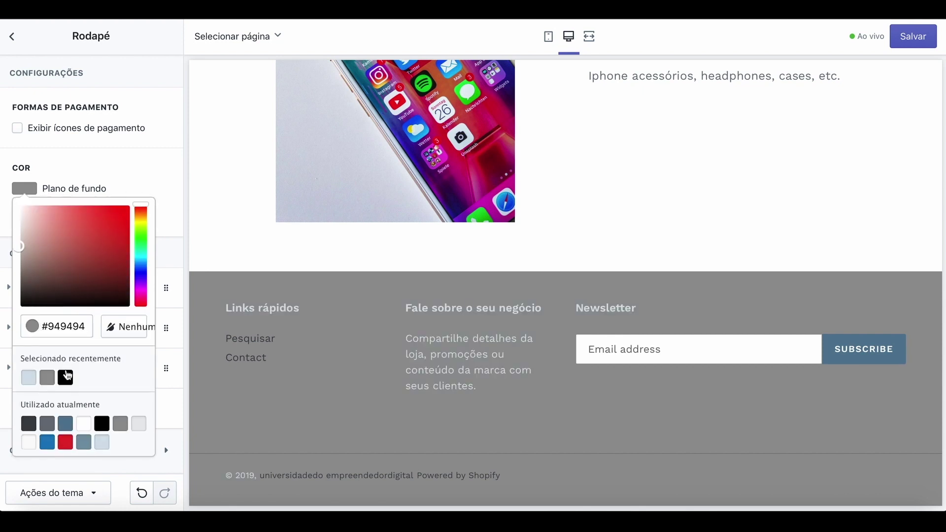
{"action": "left_click", "coordinate": [66, 377]}
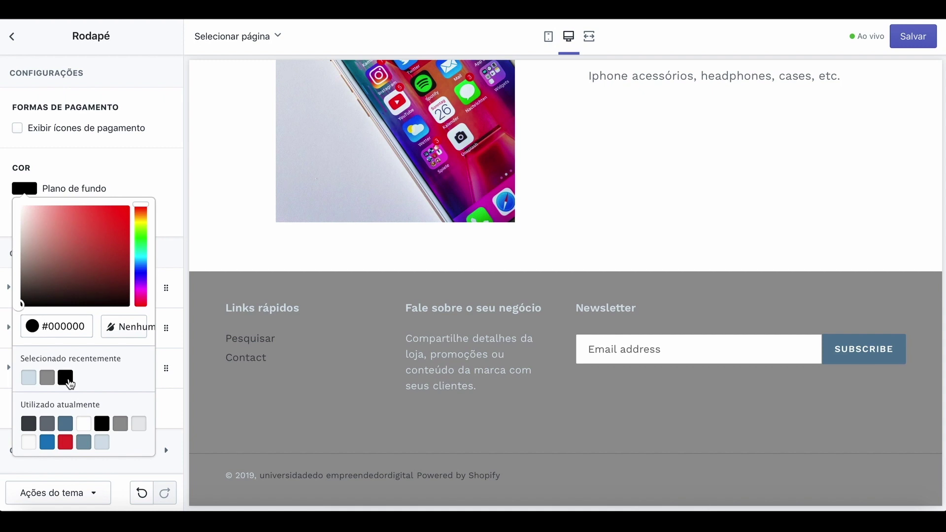
{"action": "left_click", "coordinate": [20, 302]}
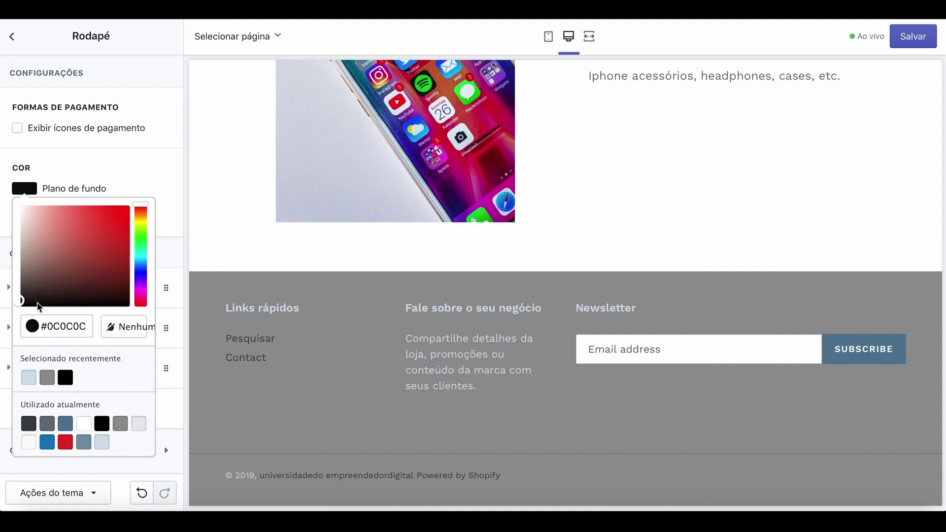
{"action": "left_click", "coordinate": [62, 301]}
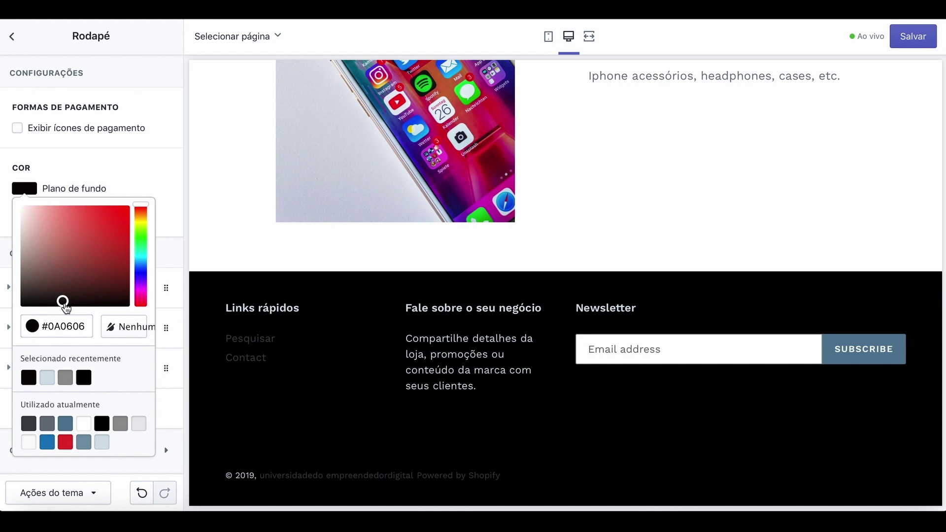
{"action": "left_click", "coordinate": [127, 170]}
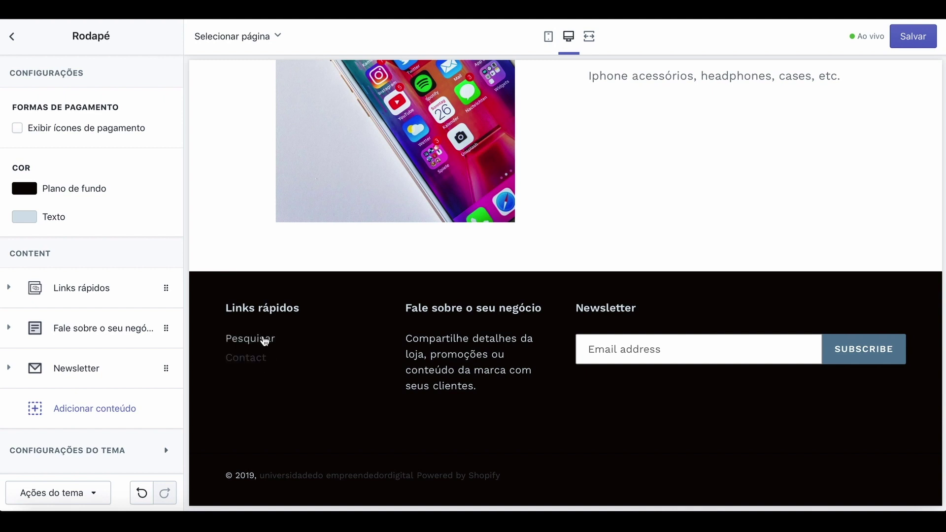
Leave the footer content blocks as they are, save the footer colours, and exit the theme editor.
{"action": "scroll", "coordinate": [665, 207], "scroll_direction": "up", "scroll_amount": 10}
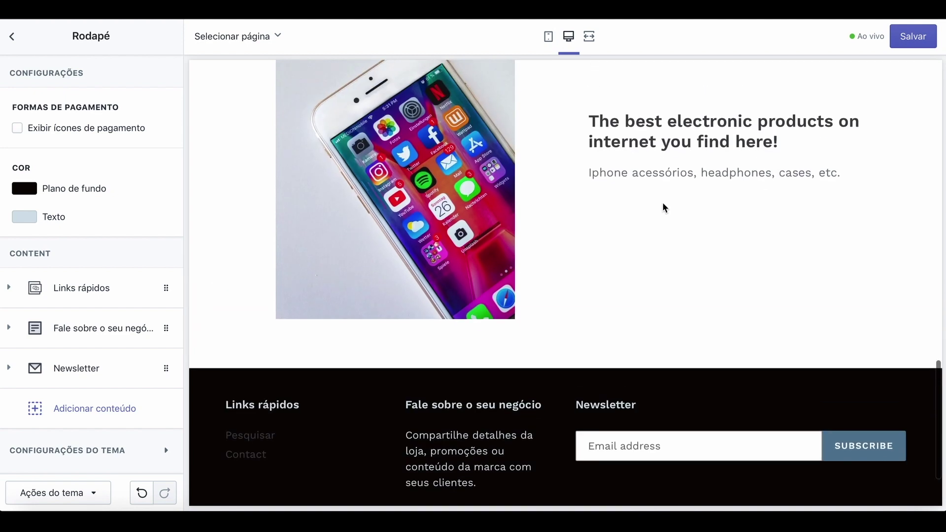
{"action": "scroll", "coordinate": [665, 207], "scroll_direction": "up", "scroll_amount": 5}
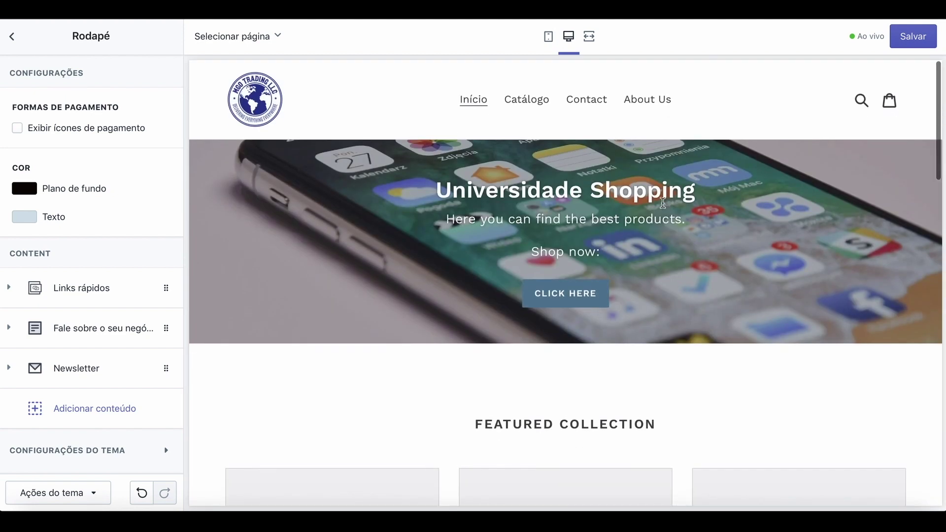
{"action": "scroll", "coordinate": [665, 207], "scroll_direction": "down", "scroll_amount": 8}
{"action": "scroll", "coordinate": [663, 203], "scroll_direction": "down", "scroll_amount": 5}
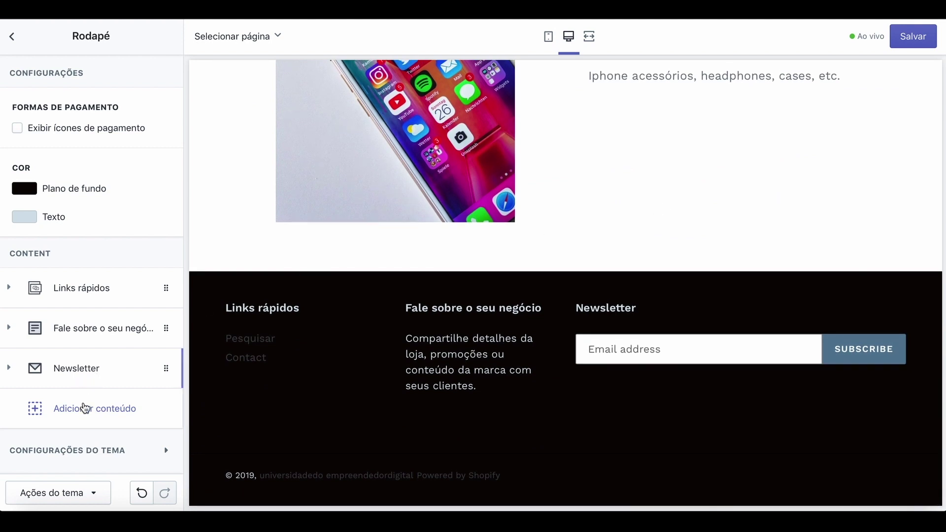
{"action": "left_click", "coordinate": [84, 410]}
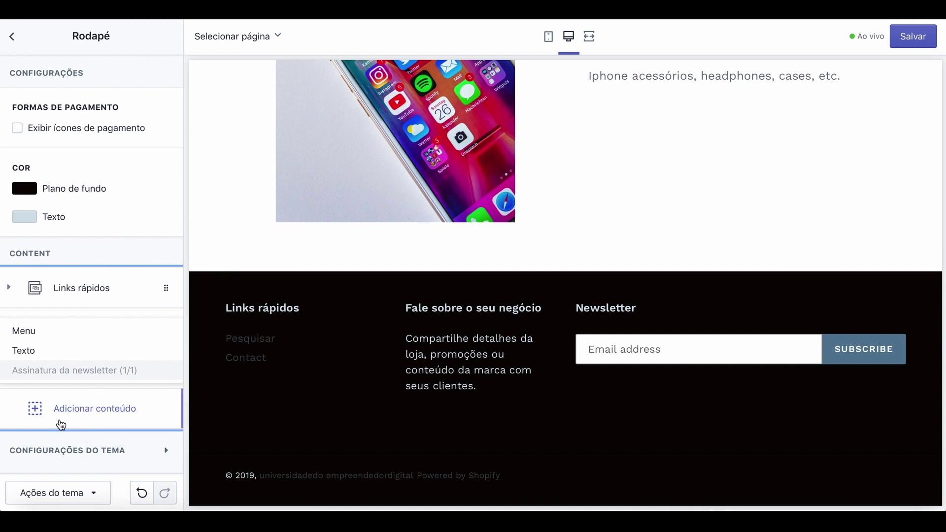
{"action": "left_click", "coordinate": [40, 412]}
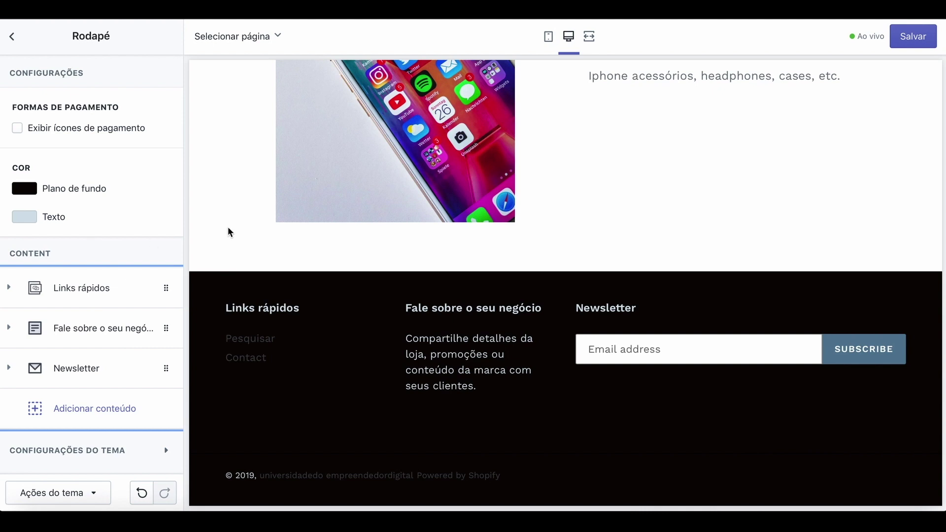
{"action": "left_click", "coordinate": [923, 37]}
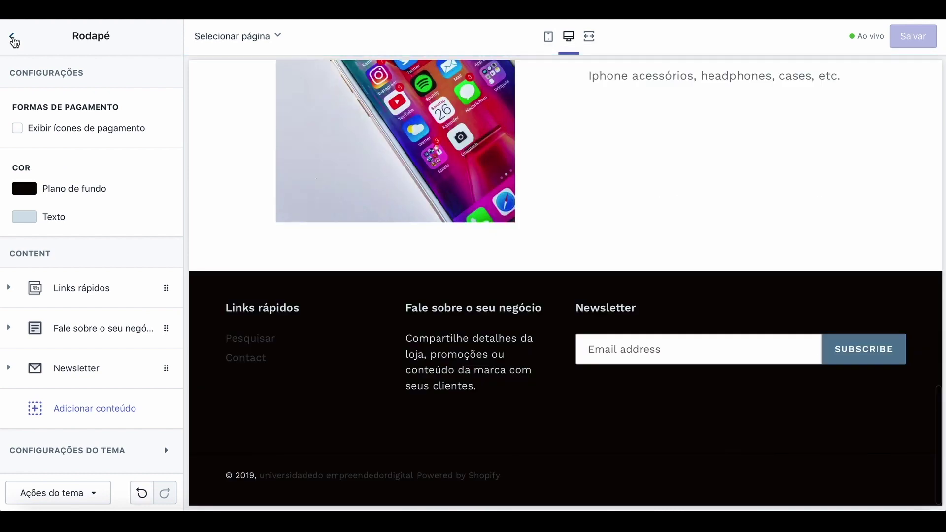
{"action": "left_click", "coordinate": [14, 39]}
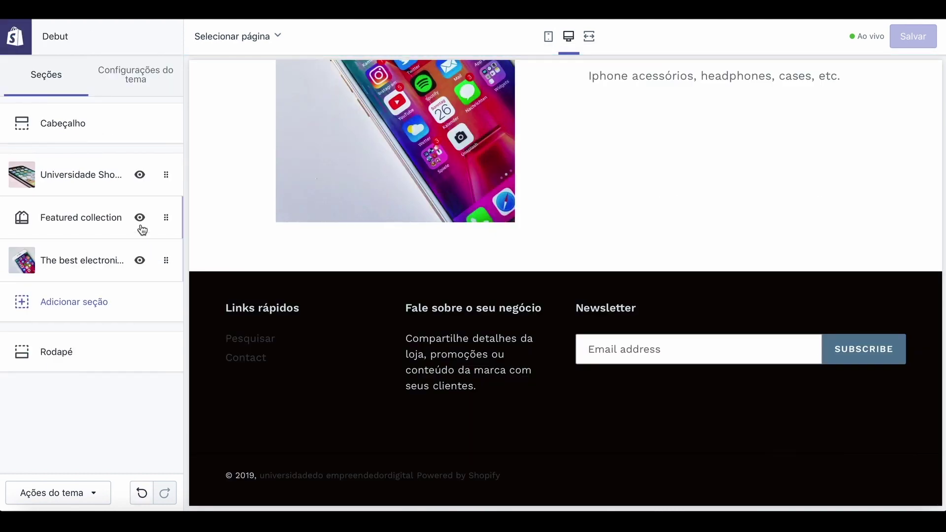
{"action": "left_click", "coordinate": [15, 36]}
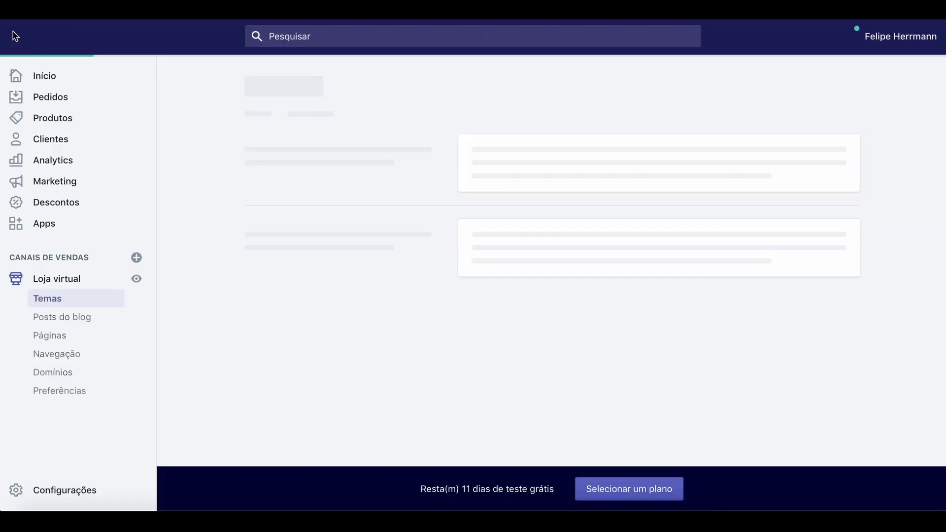
View the live storefront and follow the homepage banner's CLICK HERE link to the catalogue.
{"action": "left_click", "coordinate": [136, 281]}
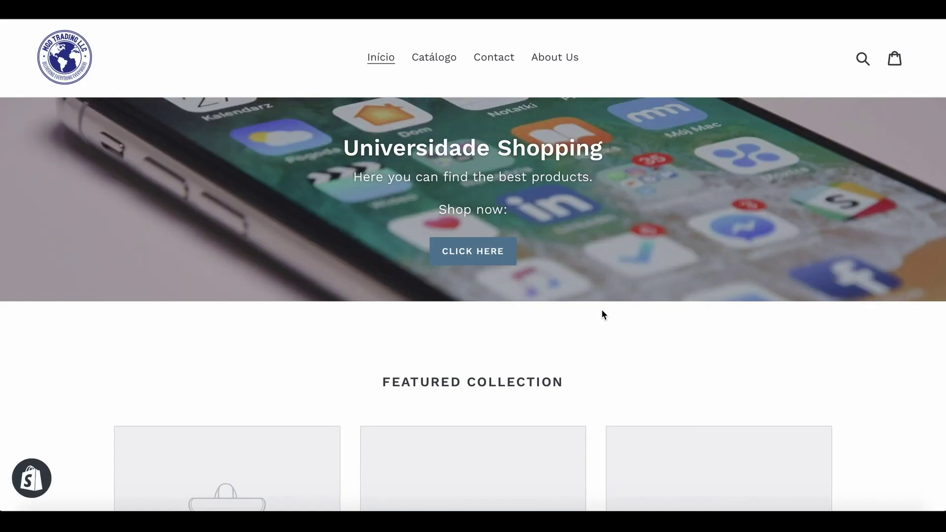
{"action": "scroll", "coordinate": [602, 311], "scroll_direction": "down", "scroll_amount": 3}
{"action": "scroll", "coordinate": [603, 313], "scroll_direction": "up", "scroll_amount": 3}
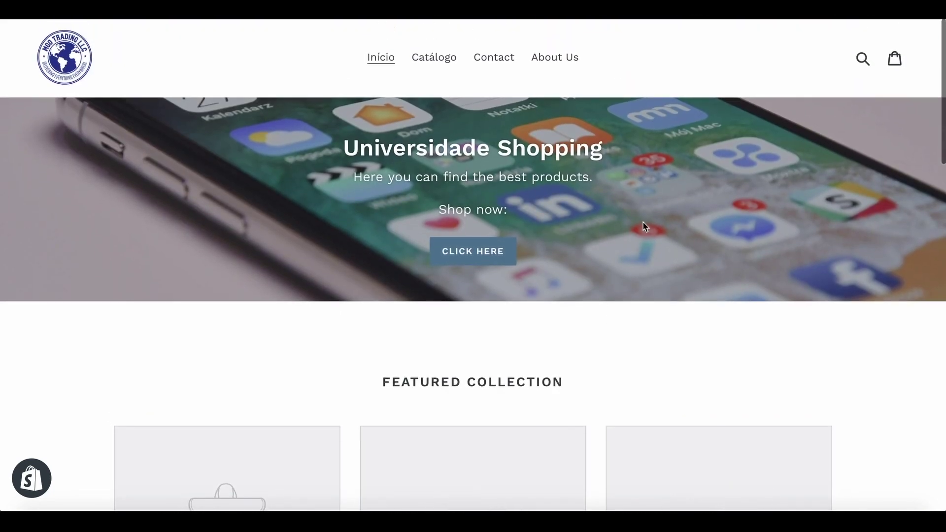
{"action": "left_click", "coordinate": [486, 260]}
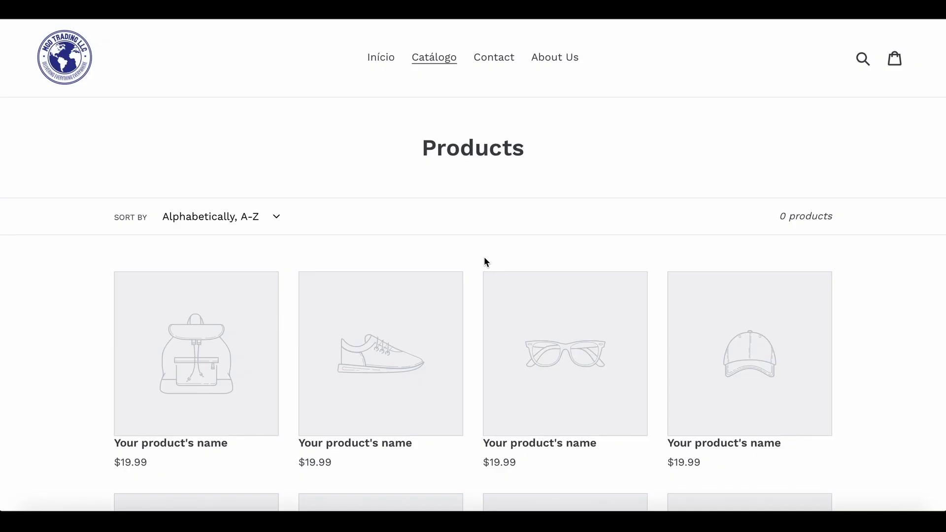
{"action": "scroll", "coordinate": [393, 334], "scroll_direction": "down", "scroll_amount": 4}
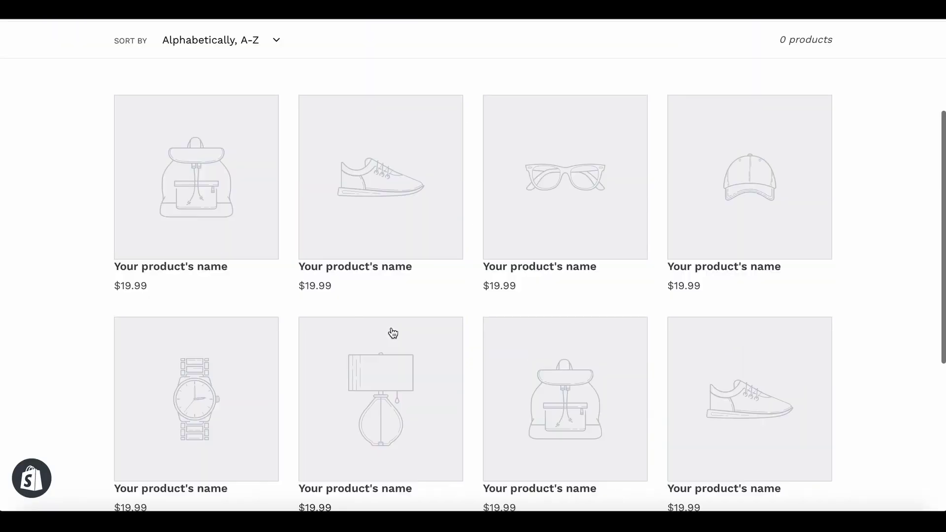
{"action": "scroll", "coordinate": [393, 333], "scroll_direction": "up", "scroll_amount": 4}
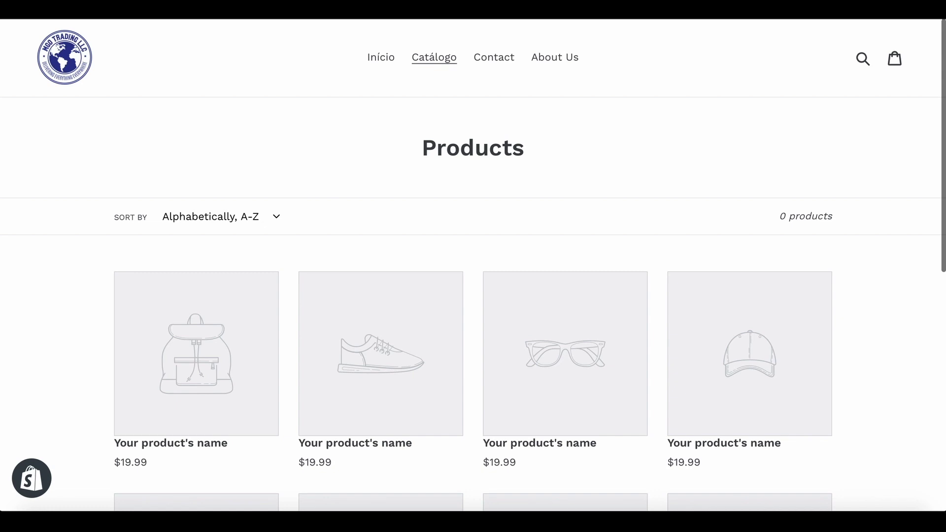
Return to the store homepage and check the Image with text section and near-black footer.
{"action": "key", "text": "alt+Left"}
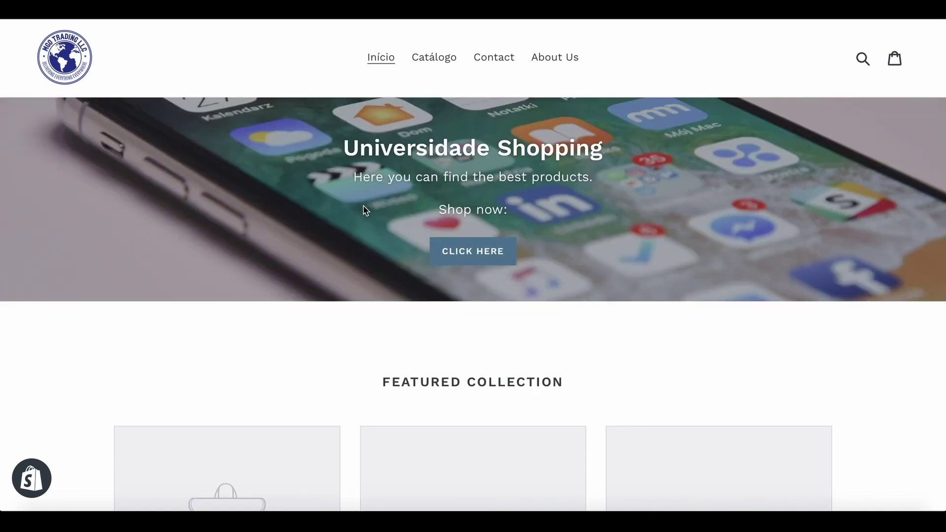
{"action": "scroll", "coordinate": [415, 308], "scroll_direction": "down", "scroll_amount": 10}
{"action": "scroll", "coordinate": [416, 311], "scroll_direction": "down", "scroll_amount": 8}
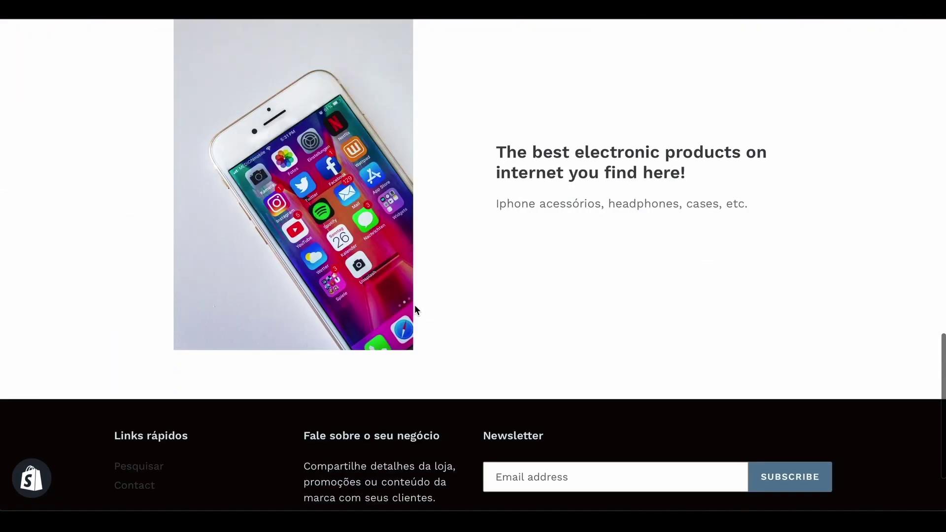
{"action": "scroll", "coordinate": [434, 202], "scroll_direction": "up", "scroll_amount": 2}
{"action": "scroll", "coordinate": [433, 202], "scroll_direction": "down", "scroll_amount": 4}
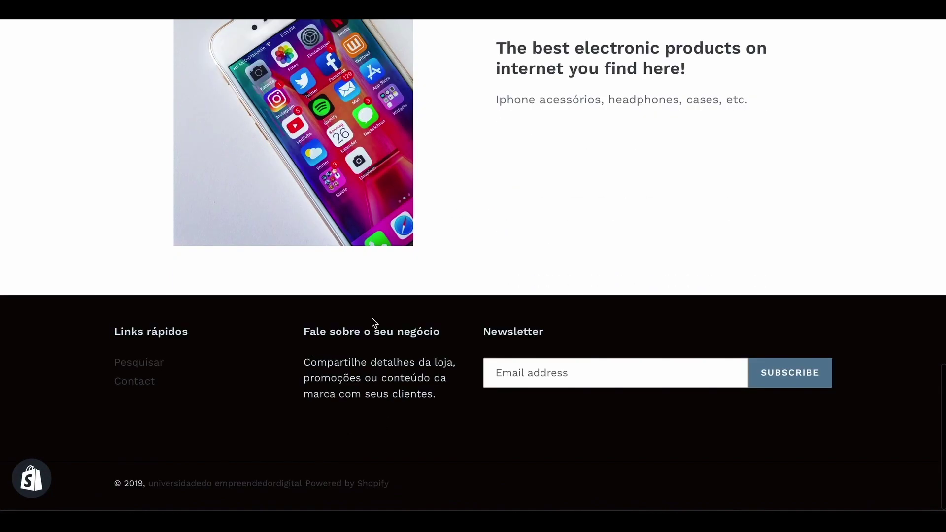
{"action": "scroll", "coordinate": [398, 260], "scroll_direction": "up", "scroll_amount": 4}
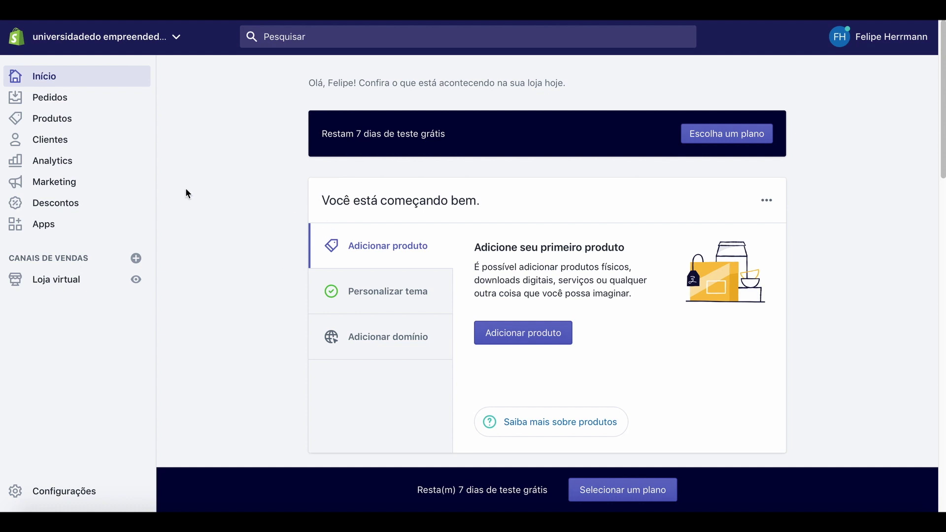
Open a blank product form via Produtos > Adicionar produto and look through its fields.
{"action": "left_click", "coordinate": [51, 121]}
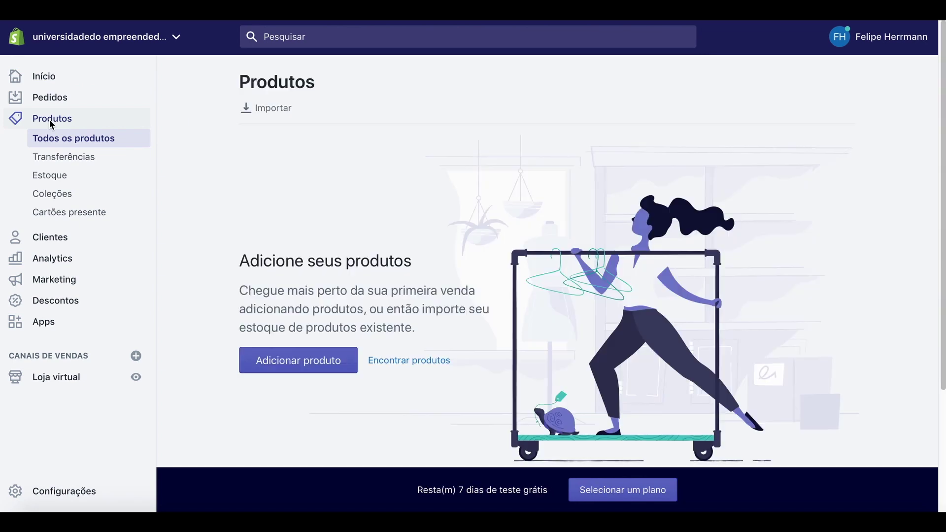
{"action": "left_click", "coordinate": [289, 362]}
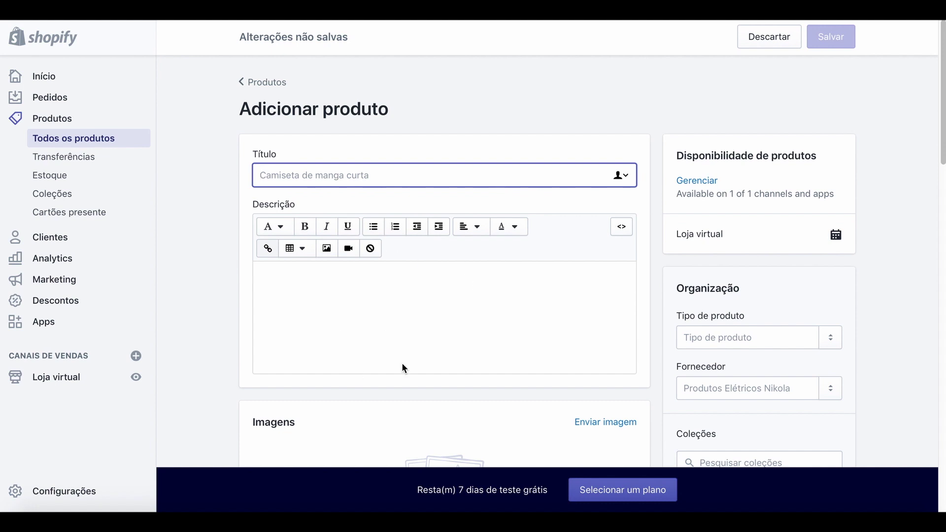
{"action": "scroll", "coordinate": [456, 310], "scroll_direction": "down", "scroll_amount": 5}
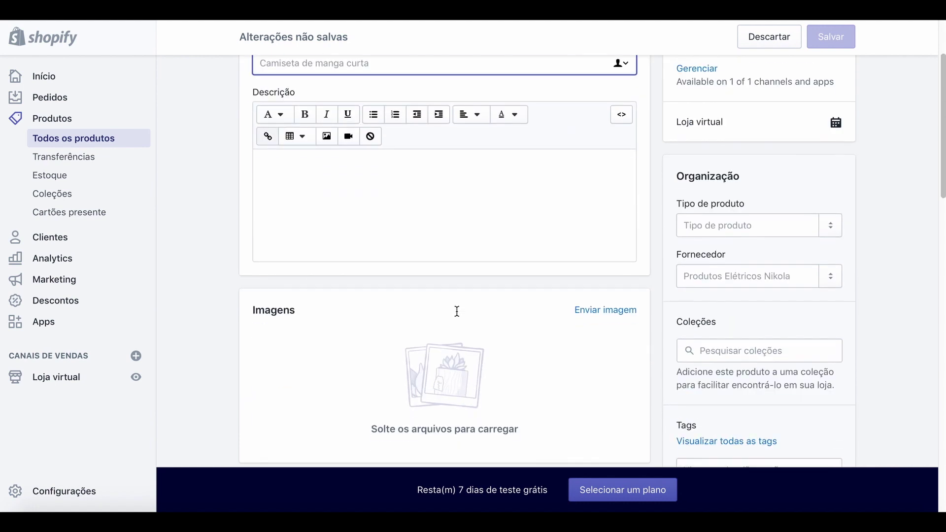
{"action": "scroll", "coordinate": [457, 314], "scroll_direction": "down", "scroll_amount": 7}
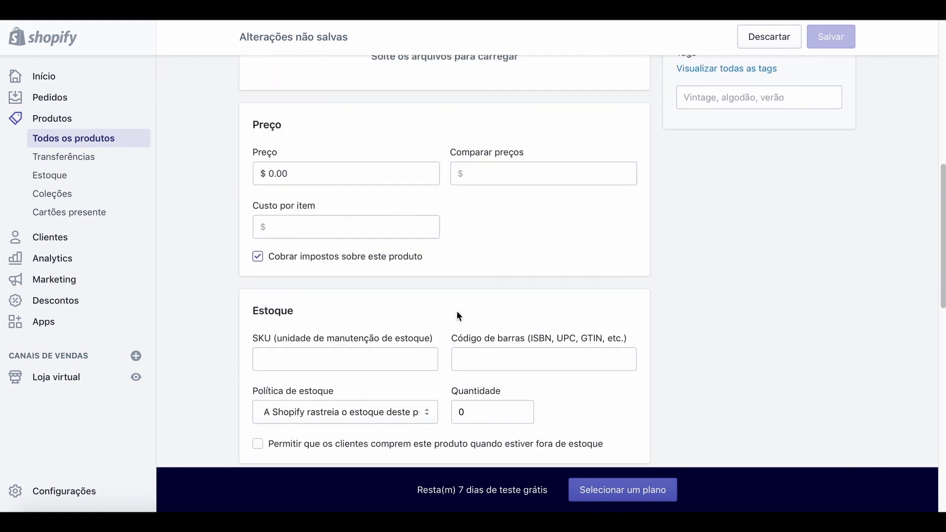
{"action": "scroll", "coordinate": [457, 314], "scroll_direction": "down", "scroll_amount": 9}
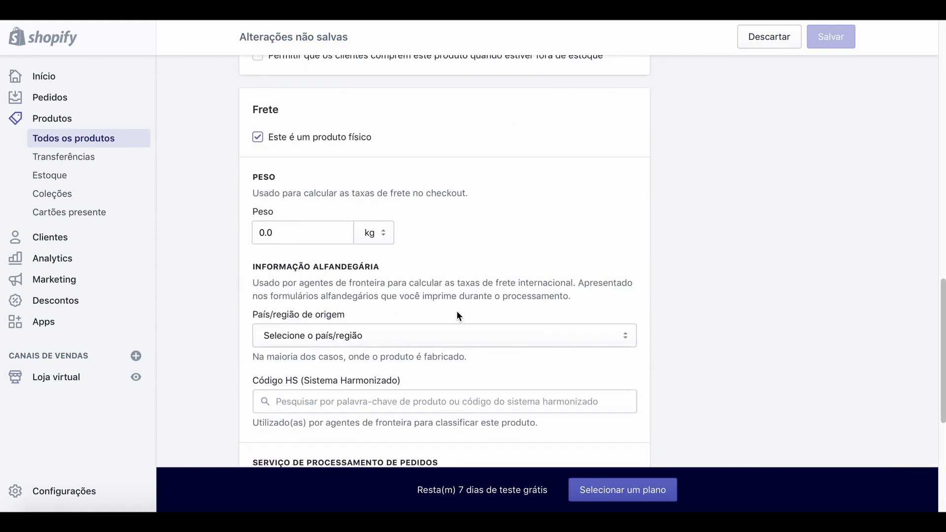
{"action": "scroll", "coordinate": [457, 313], "scroll_direction": "up", "scroll_amount": 20}
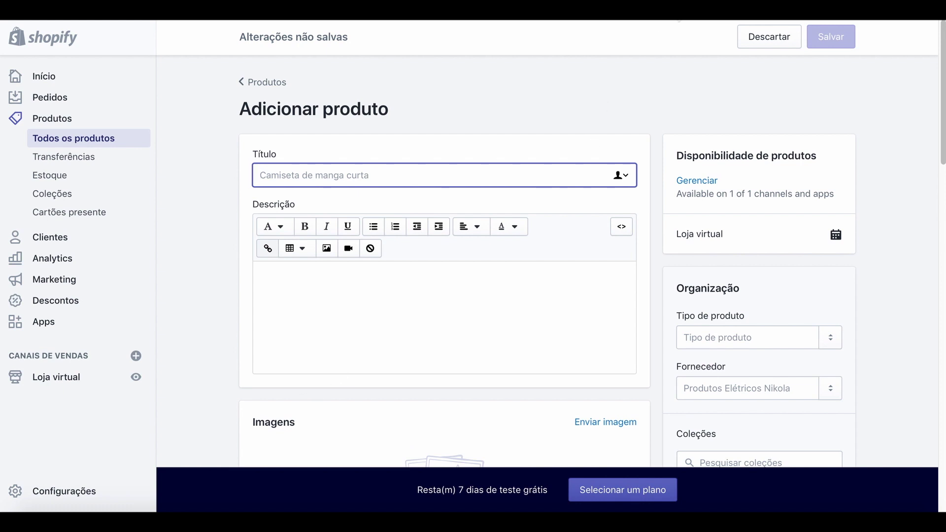
{"action": "left_click", "coordinate": [676, 12]}
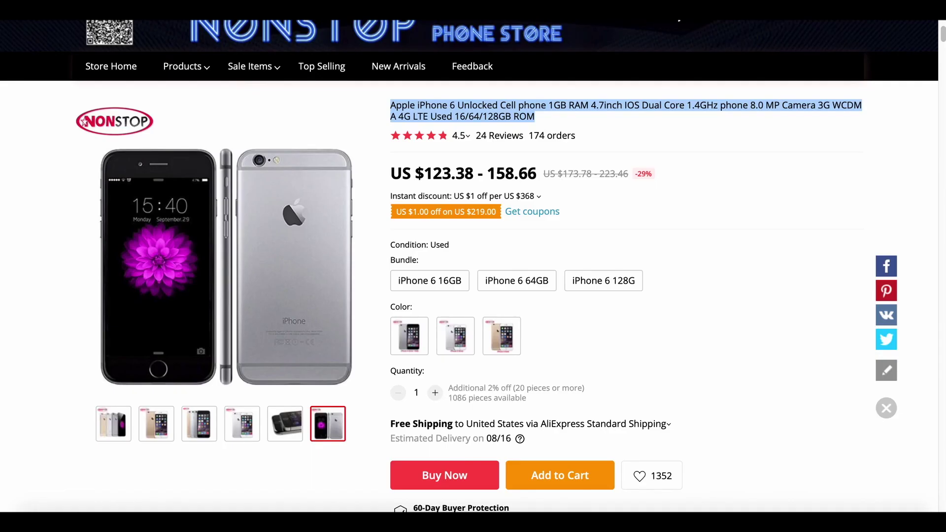
Compare the gray and gold variants of the AliExpress iPhone 6 listing, leaving gold selected.
{"action": "scroll", "coordinate": [660, 185], "scroll_direction": "up", "scroll_amount": 1}
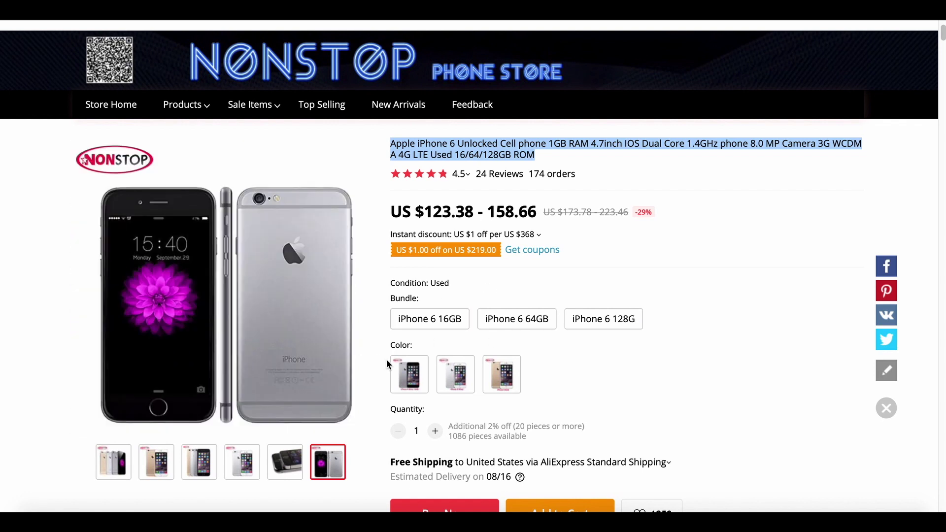
{"action": "left_click", "coordinate": [406, 376]}
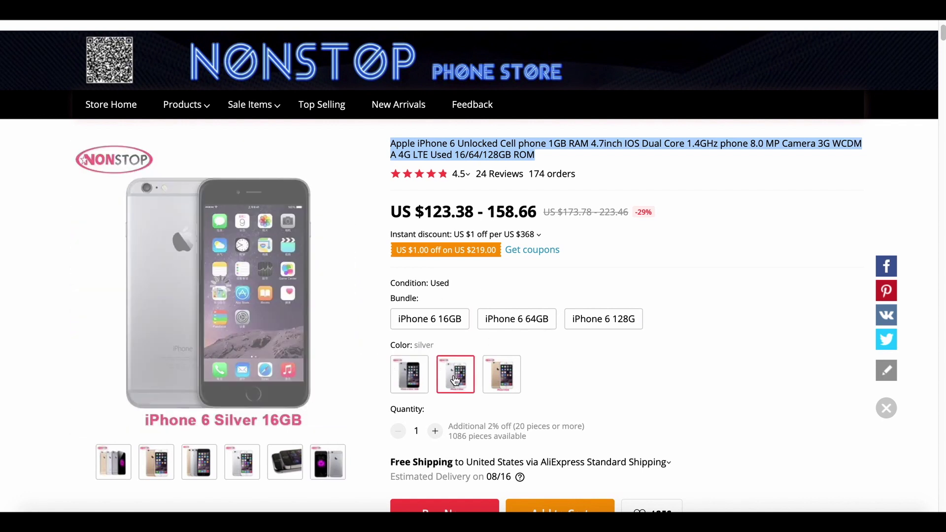
{"action": "left_click", "coordinate": [502, 375]}
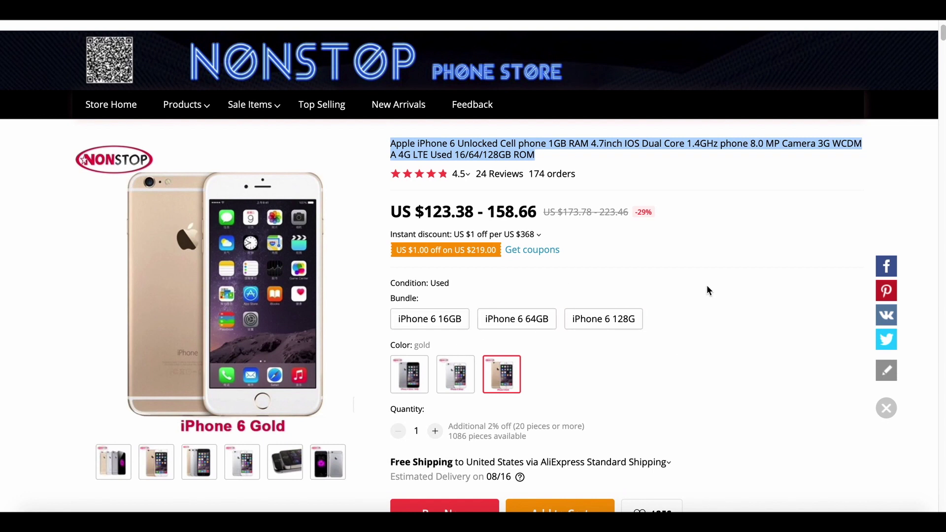
{"action": "left_click", "coordinate": [625, 172]}
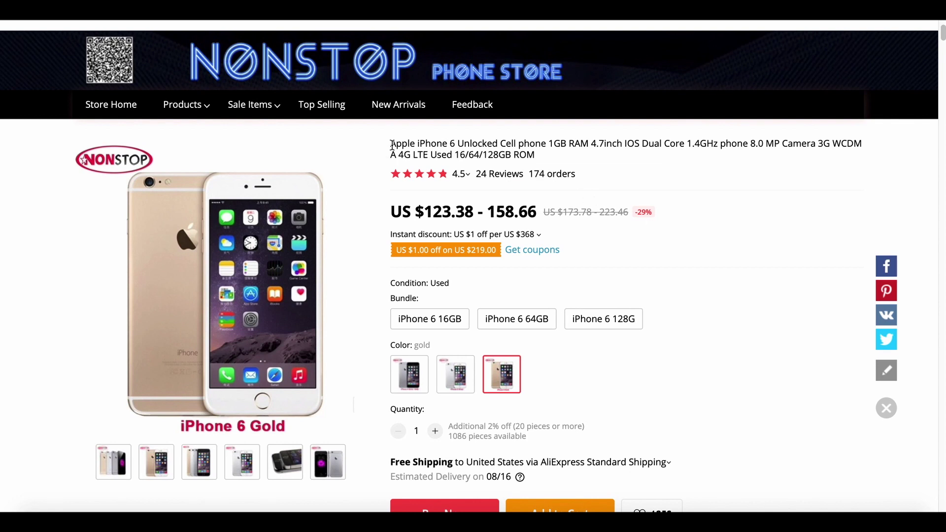
{"action": "left_click_drag", "start_coordinate": [393, 144], "coordinate": [540, 160]}
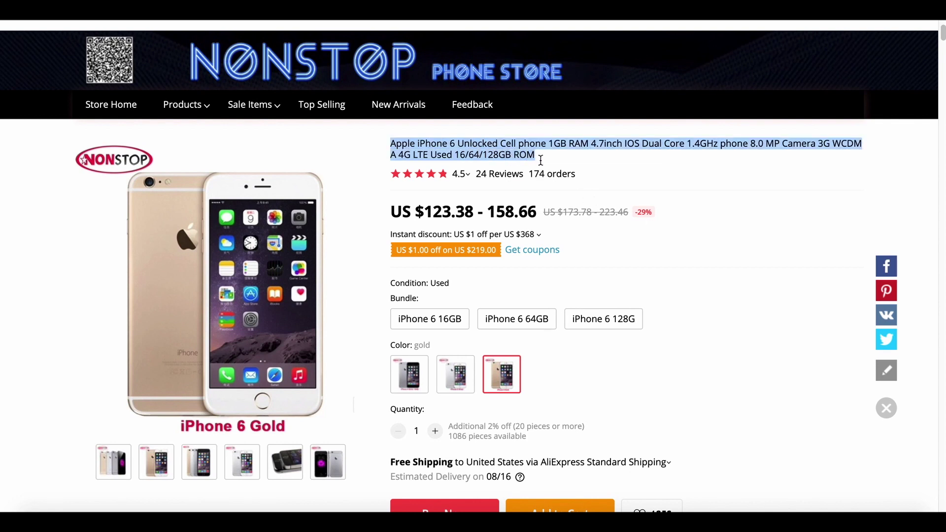
{"action": "left_click", "coordinate": [583, 155]}
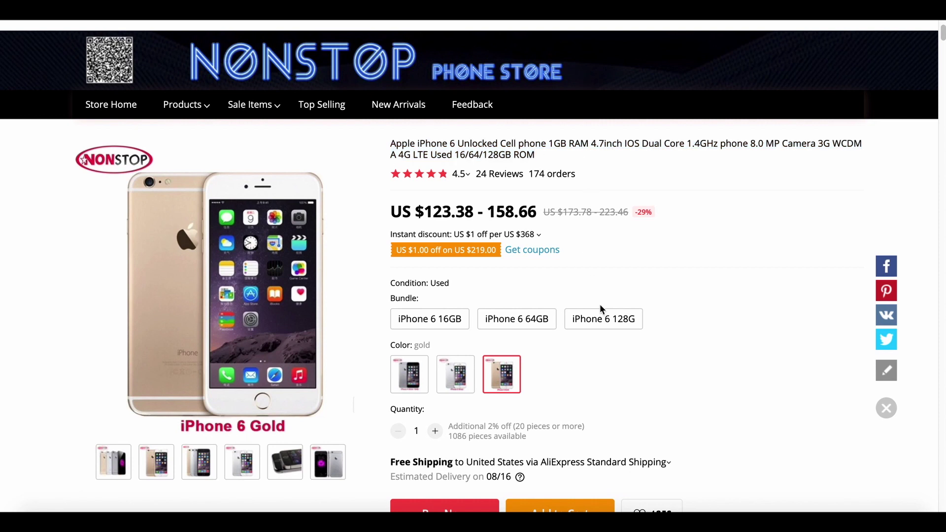
{"action": "scroll", "coordinate": [585, 352], "scroll_direction": "down", "scroll_amount": 1}
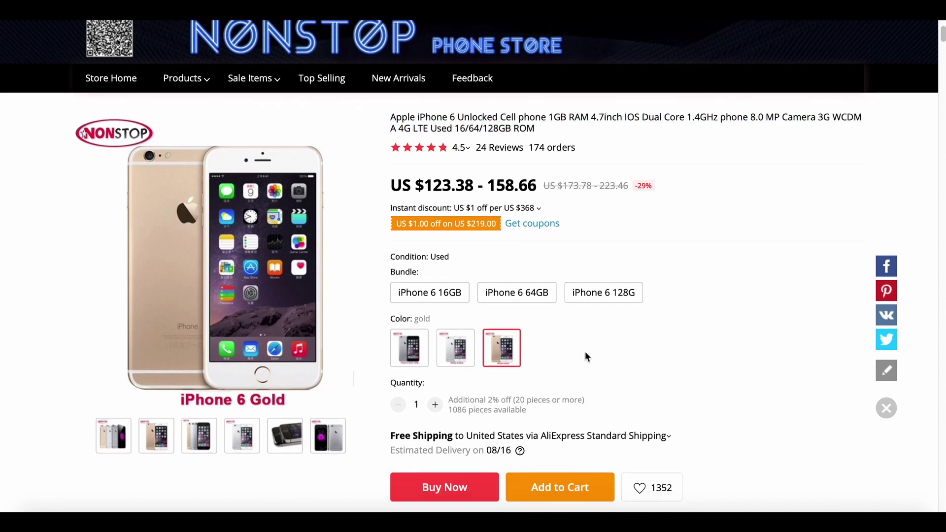
{"action": "scroll", "coordinate": [586, 355], "scroll_direction": "down", "scroll_amount": 4}
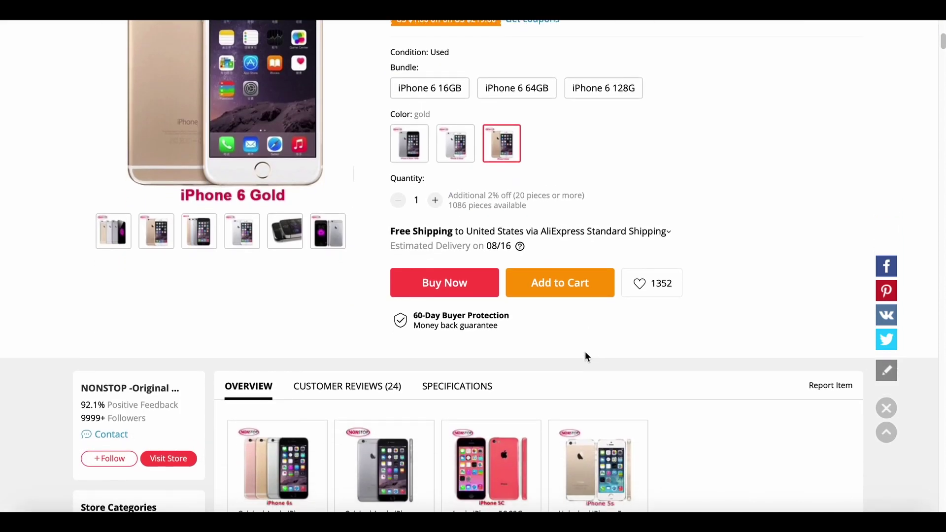
{"action": "scroll", "coordinate": [584, 355], "scroll_direction": "down", "scroll_amount": 8}
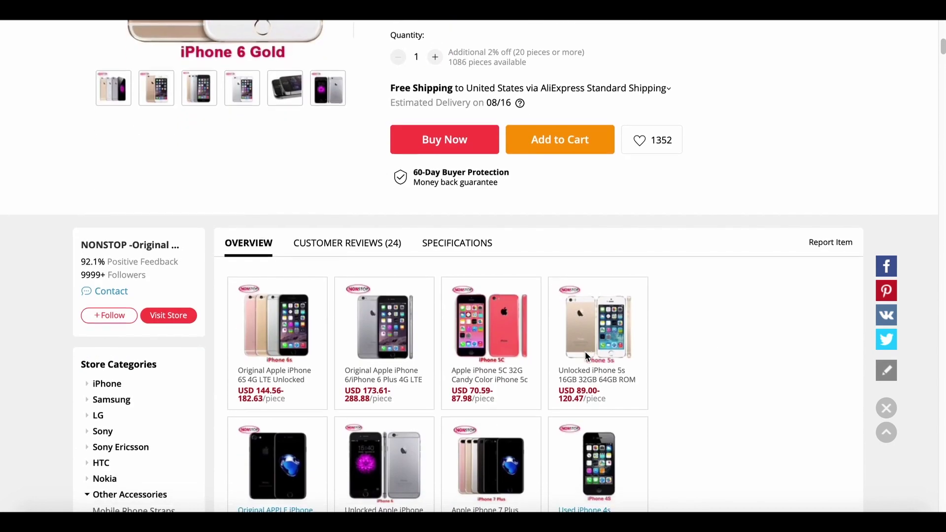
{"action": "scroll", "coordinate": [586, 358], "scroll_direction": "down", "scroll_amount": 9}
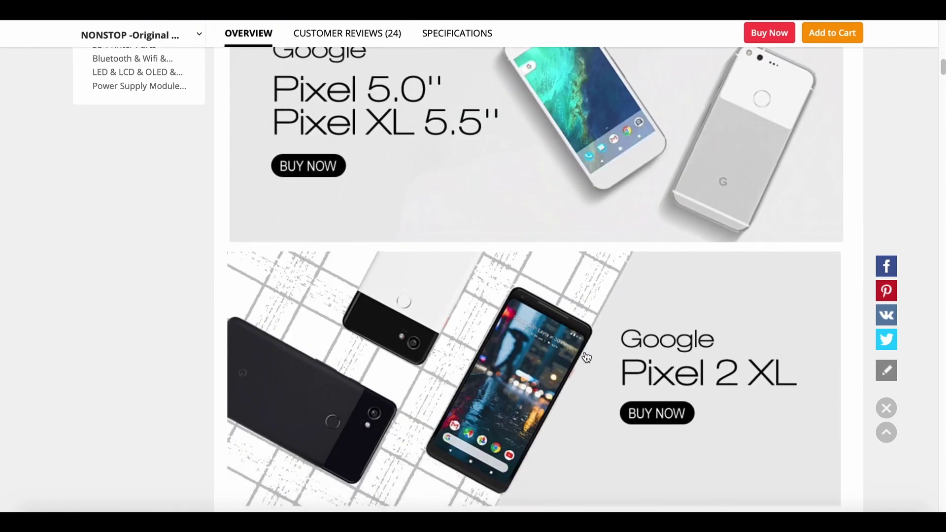
{"action": "scroll", "coordinate": [586, 358], "scroll_direction": "up", "scroll_amount": 5}
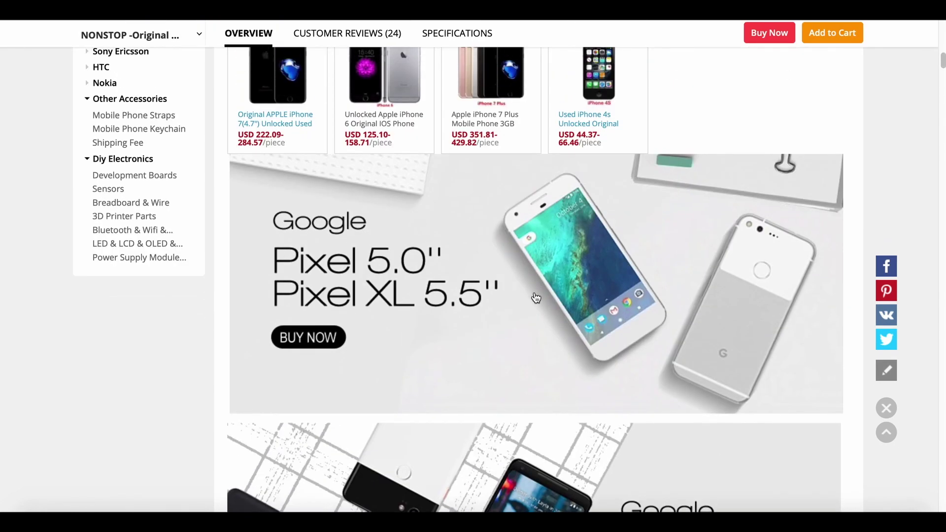
{"action": "scroll", "coordinate": [537, 298], "scroll_direction": "down", "scroll_amount": 2}
{"action": "scroll", "coordinate": [535, 315], "scroll_direction": "up", "scroll_amount": 5}
{"action": "scroll", "coordinate": [535, 331], "scroll_direction": "up", "scroll_amount": 3}
{"action": "scroll", "coordinate": [535, 331], "scroll_direction": "down", "scroll_amount": 6}
{"action": "scroll", "coordinate": [536, 330], "scroll_direction": "down", "scroll_amount": 3}
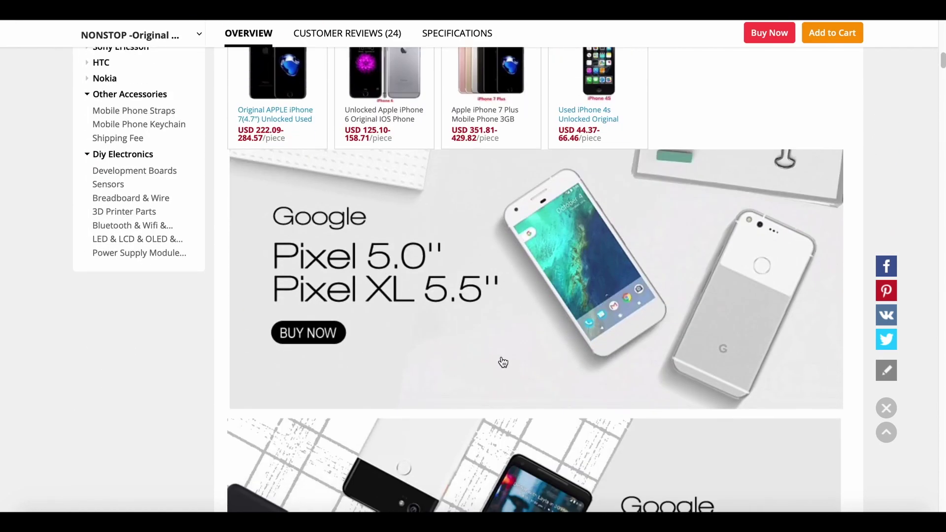
{"action": "scroll", "coordinate": [503, 362], "scroll_direction": "down", "scroll_amount": 10}
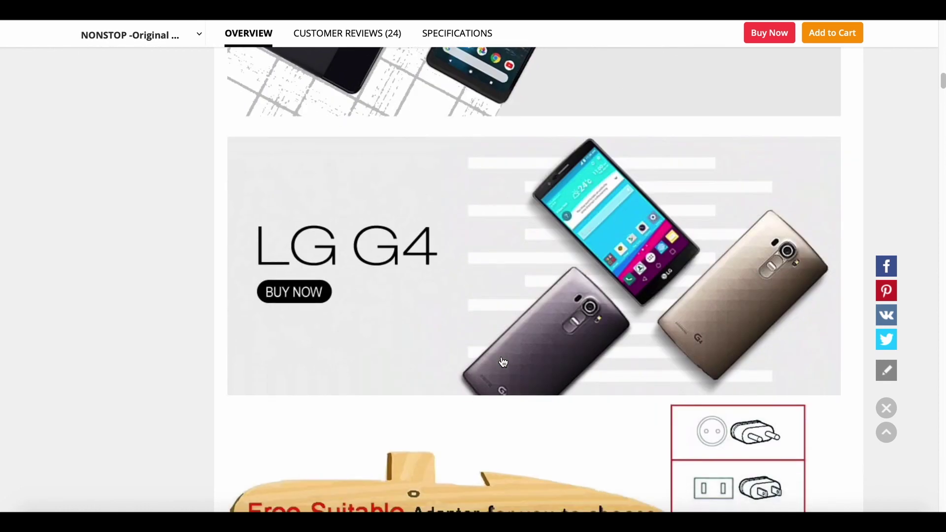
{"action": "scroll", "coordinate": [502, 362], "scroll_direction": "down", "scroll_amount": 6}
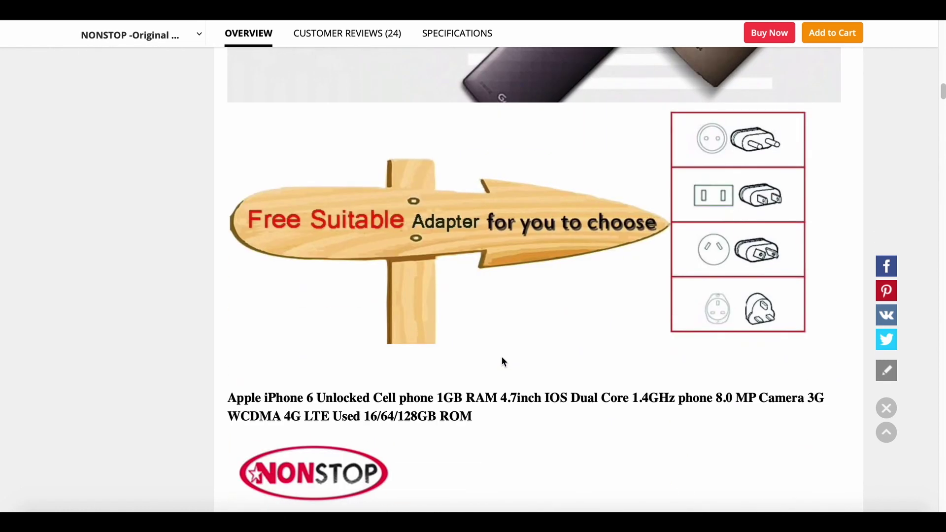
{"action": "scroll", "coordinate": [502, 361], "scroll_direction": "down", "scroll_amount": 3}
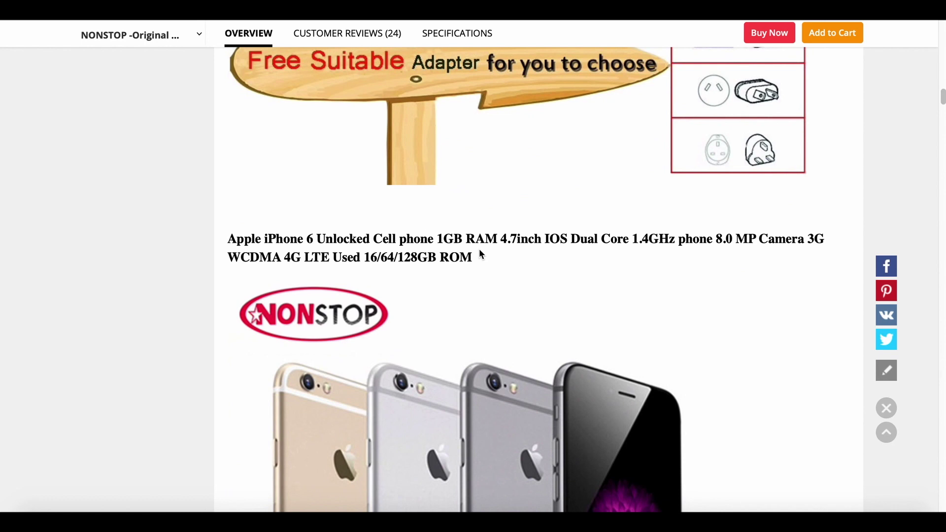
{"action": "scroll", "coordinate": [511, 328], "scroll_direction": "down", "scroll_amount": 15}
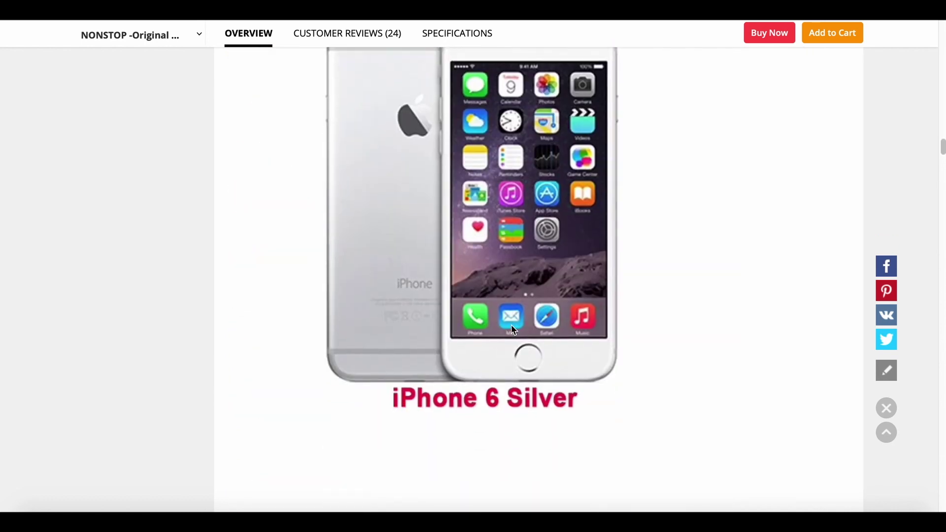
Compare the Word iPhone 6S spec sheet against the iPhone listing in the browser.
{"action": "left_click", "coordinate": [619, 520]}
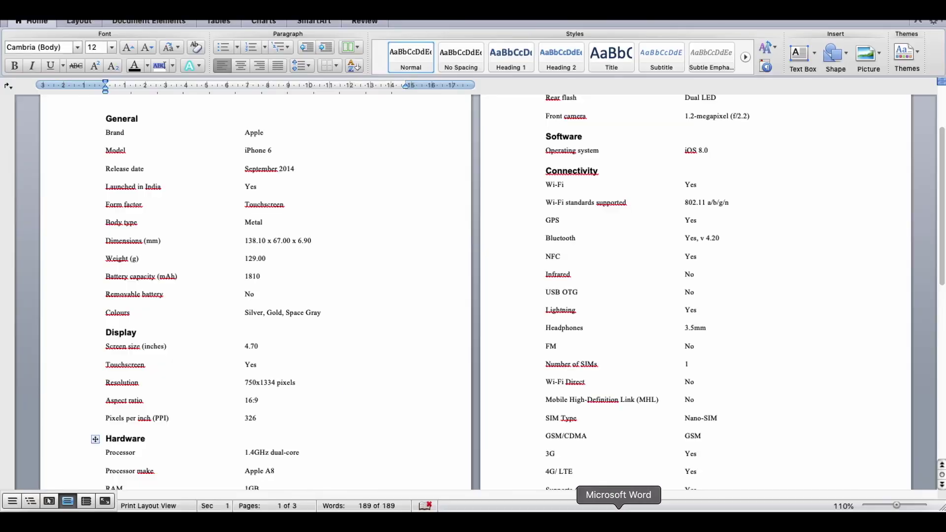
{"action": "scroll", "coordinate": [390, 332], "scroll_direction": "up", "scroll_amount": 5}
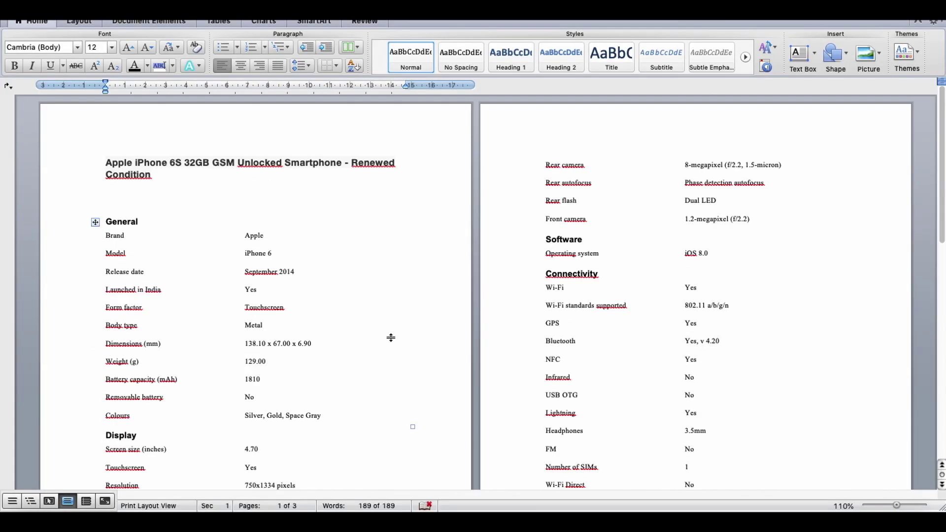
{"action": "scroll", "coordinate": [349, 295], "scroll_direction": "down", "scroll_amount": 3}
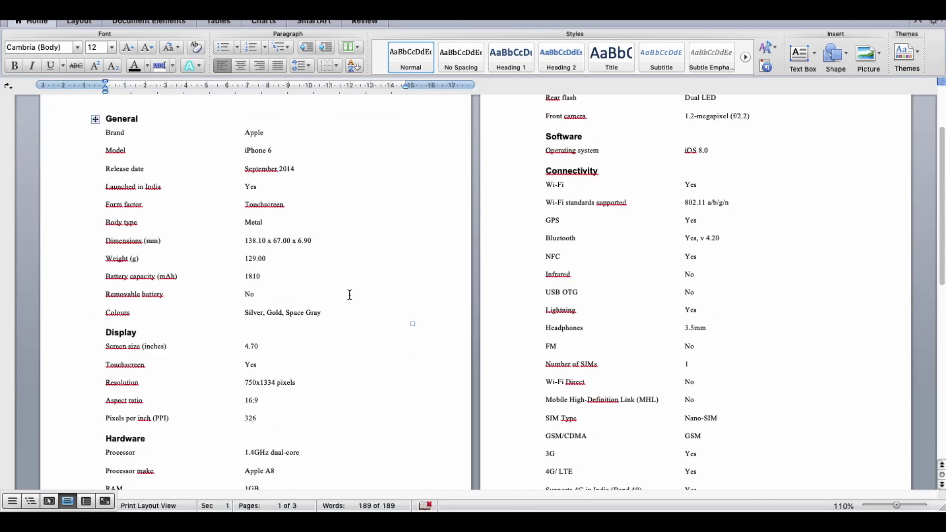
{"action": "scroll", "coordinate": [350, 294], "scroll_direction": "down", "scroll_amount": 20}
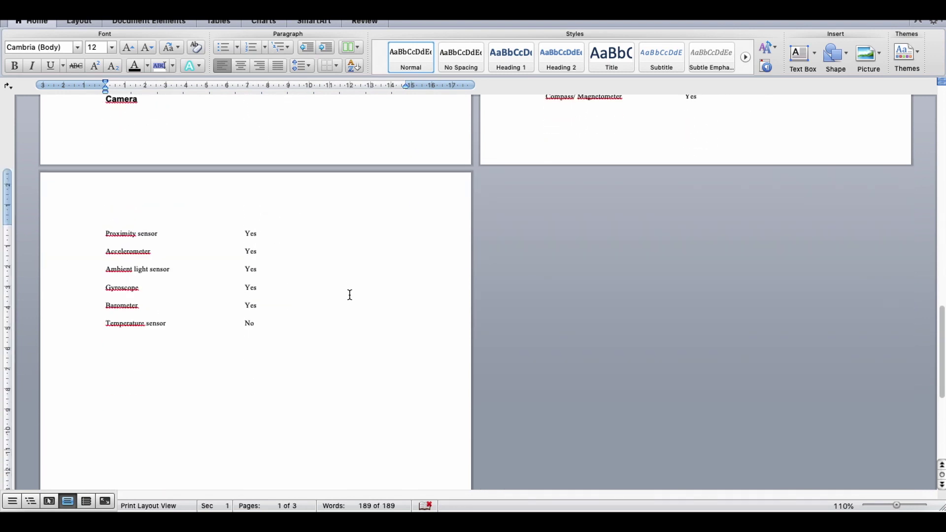
{"action": "scroll", "coordinate": [350, 294], "scroll_direction": "up", "scroll_amount": 20}
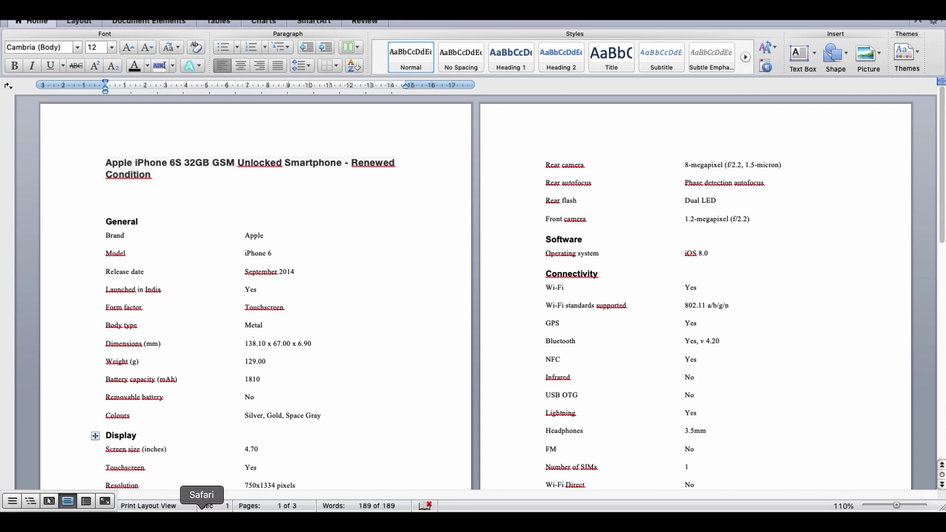
{"action": "left_click", "coordinate": [201, 517]}
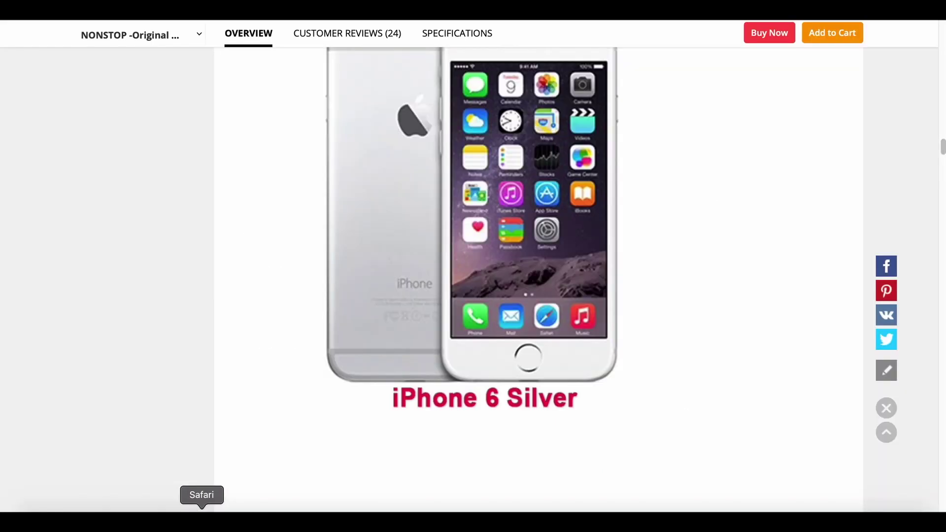
{"action": "scroll", "coordinate": [359, 392], "scroll_direction": "down", "scroll_amount": 15}
{"action": "scroll", "coordinate": [359, 392], "scroll_direction": "up", "scroll_amount": 15}
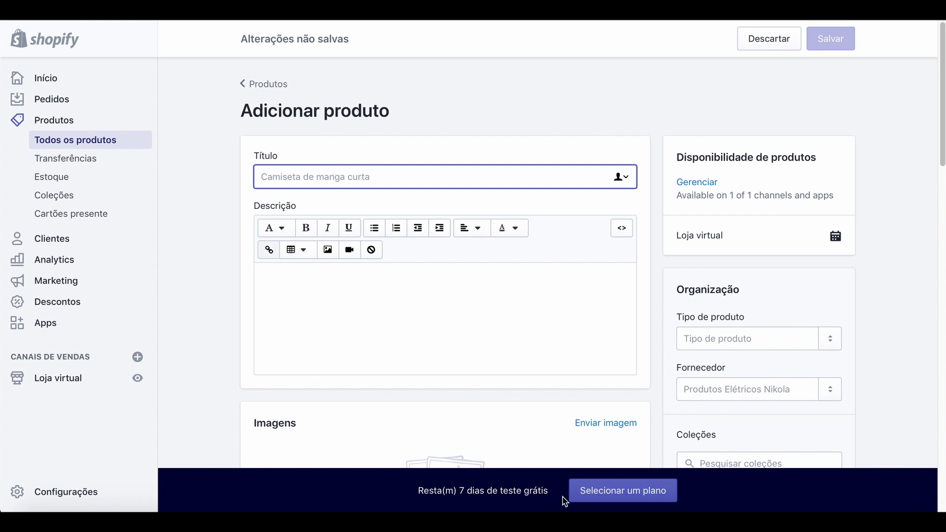
Copy the iPhone 6S product title from the Word document and return to Shopify.
{"action": "left_click", "coordinate": [619, 509]}
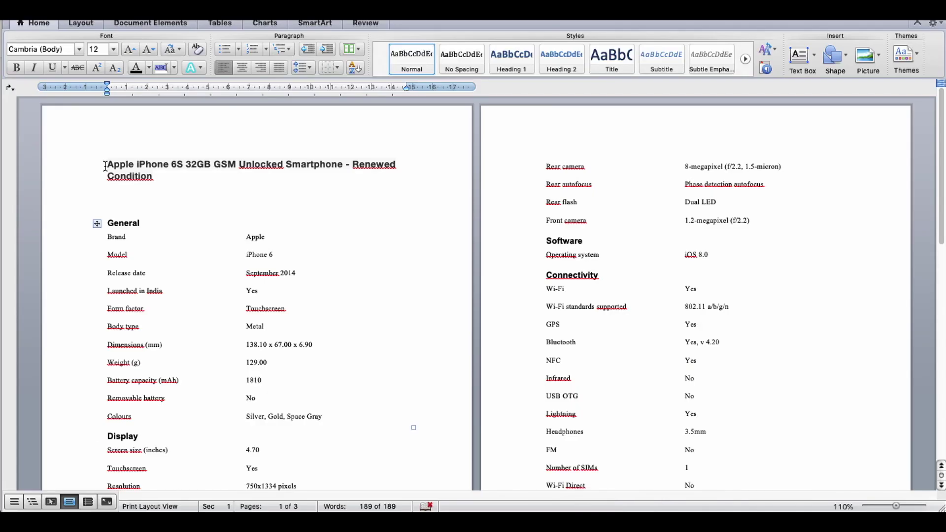
{"action": "left_click_drag", "start_coordinate": [105, 166], "coordinate": [158, 180]}
{"action": "key", "text": "super+c"}
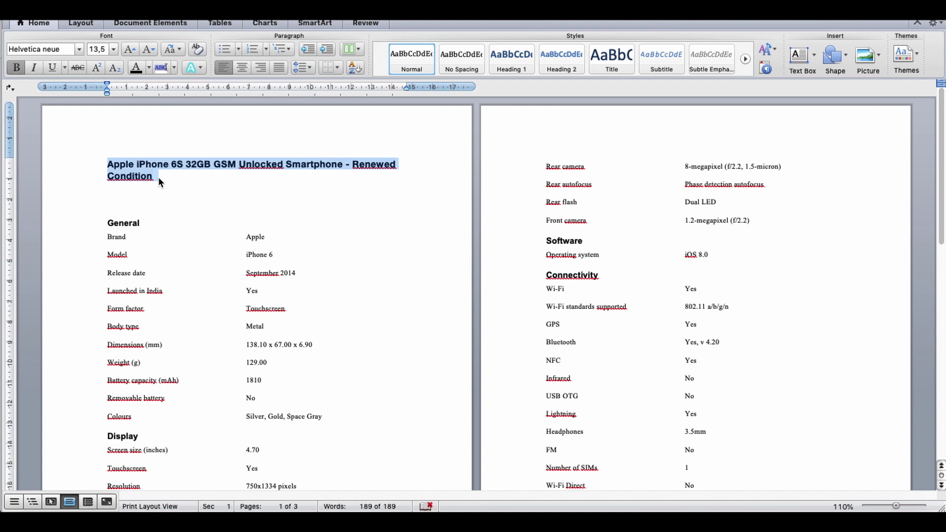
{"action": "left_click", "coordinate": [203, 507]}
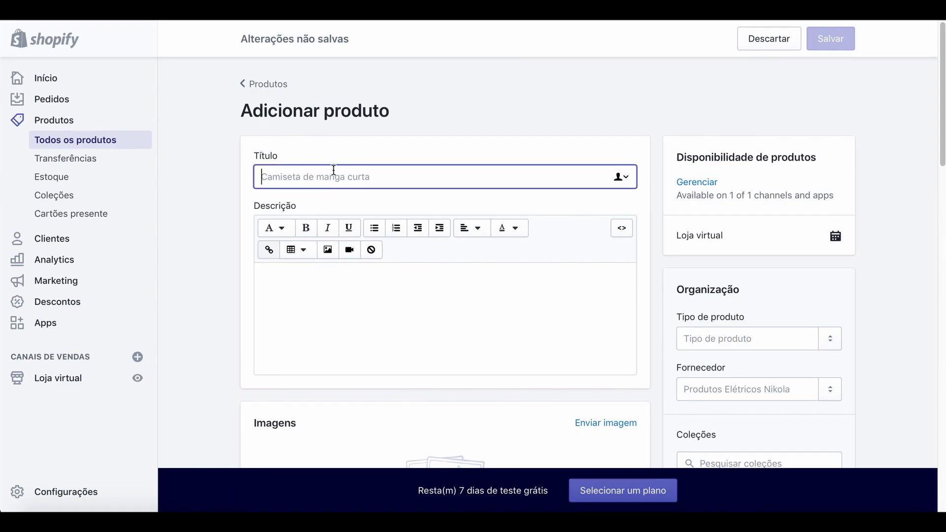
Paste 'Apple iPhone 6S 32GB GSM Unlocked Smartphone - Renewed Condition' as title and add the Word spec tables as description.
{"action": "key", "text": "super+v"}
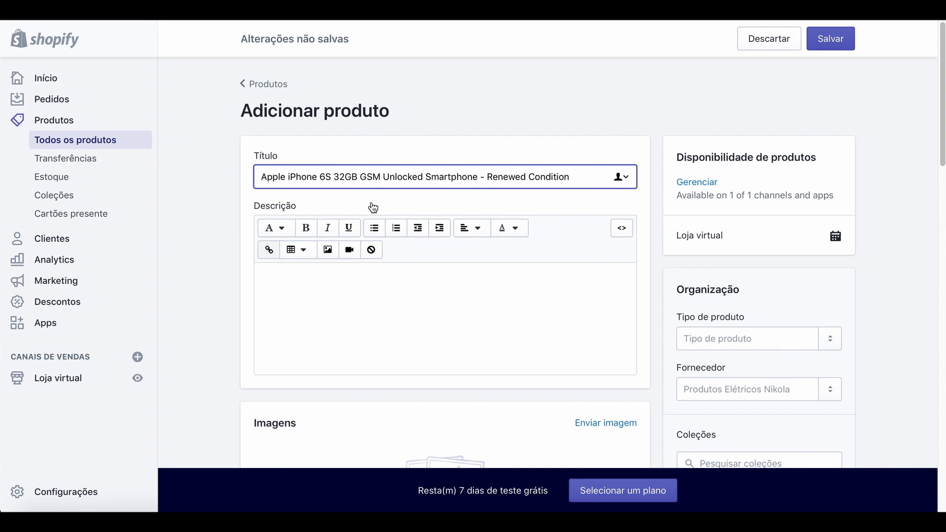
{"action": "left_click", "coordinate": [380, 287]}
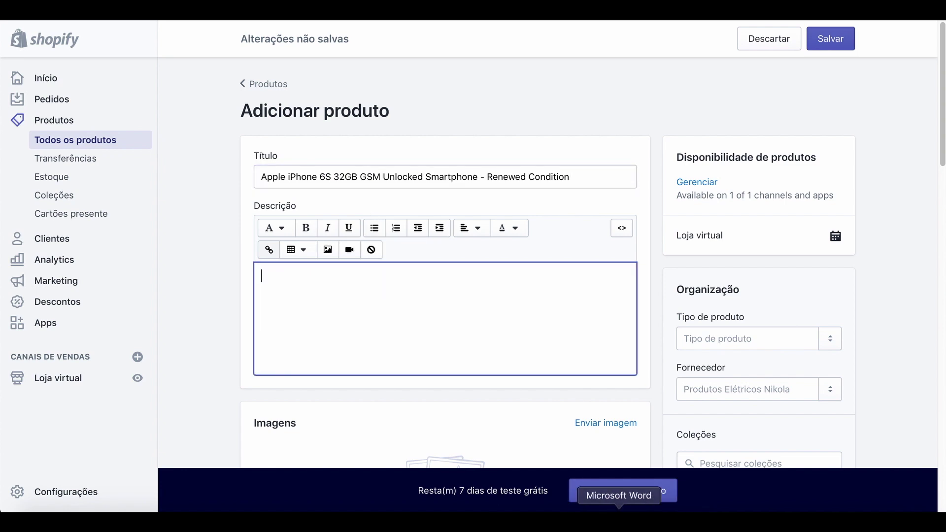
{"action": "left_click", "coordinate": [618, 510]}
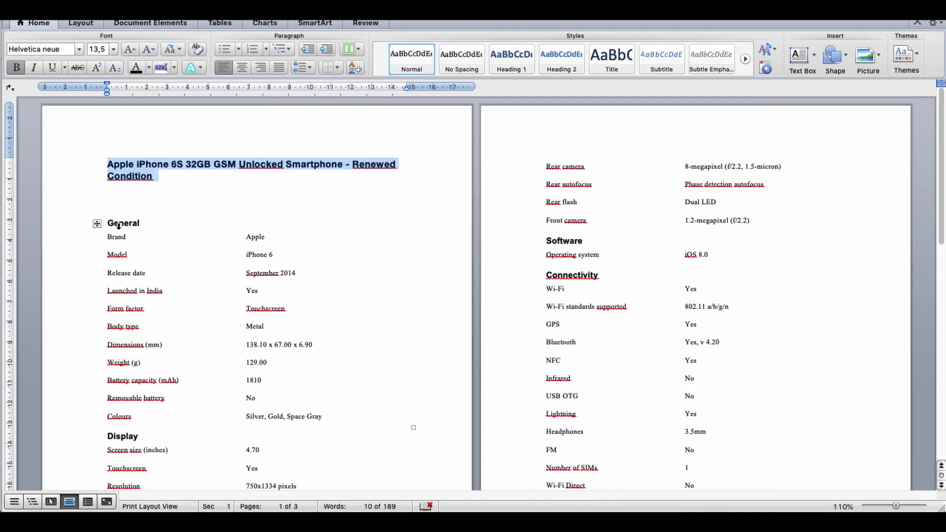
{"action": "left_click_drag", "start_coordinate": [109, 225], "coordinate": [346, 308]}
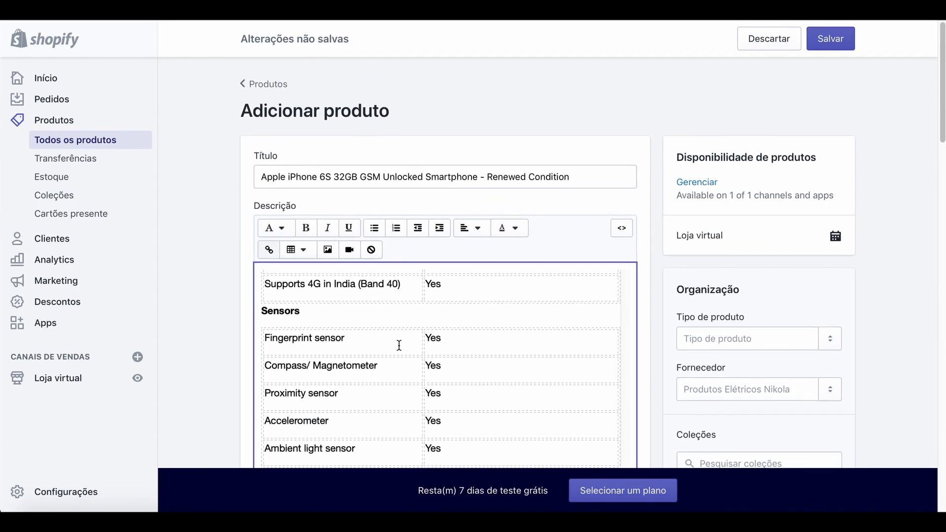
{"action": "scroll", "coordinate": [397, 344], "scroll_direction": "down", "scroll_amount": 5}
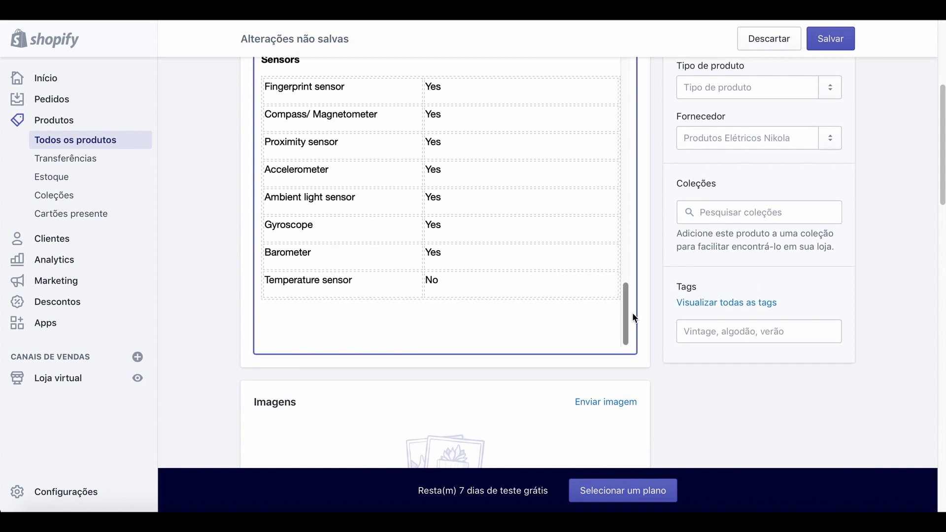
{"action": "left_click_drag", "start_coordinate": [625, 314], "coordinate": [616, 108]}
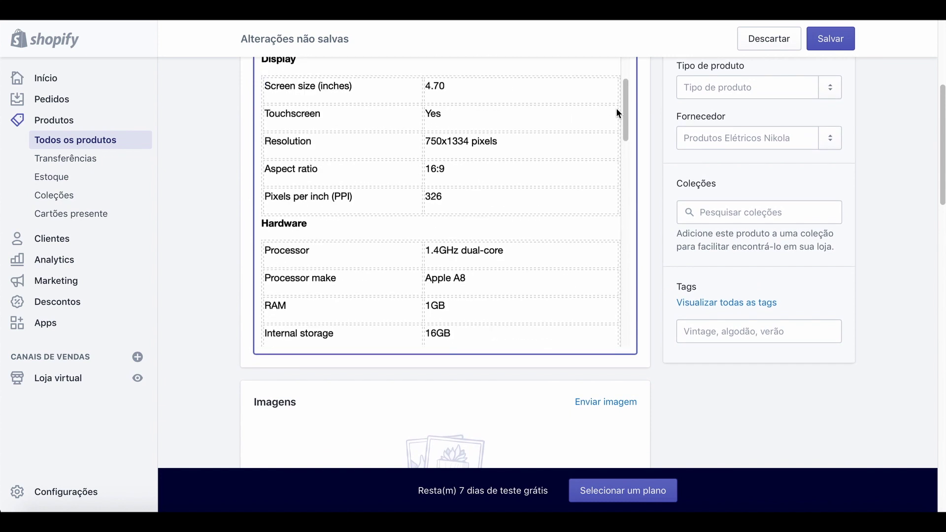
{"action": "scroll", "coordinate": [556, 203], "scroll_direction": "up", "scroll_amount": 10}
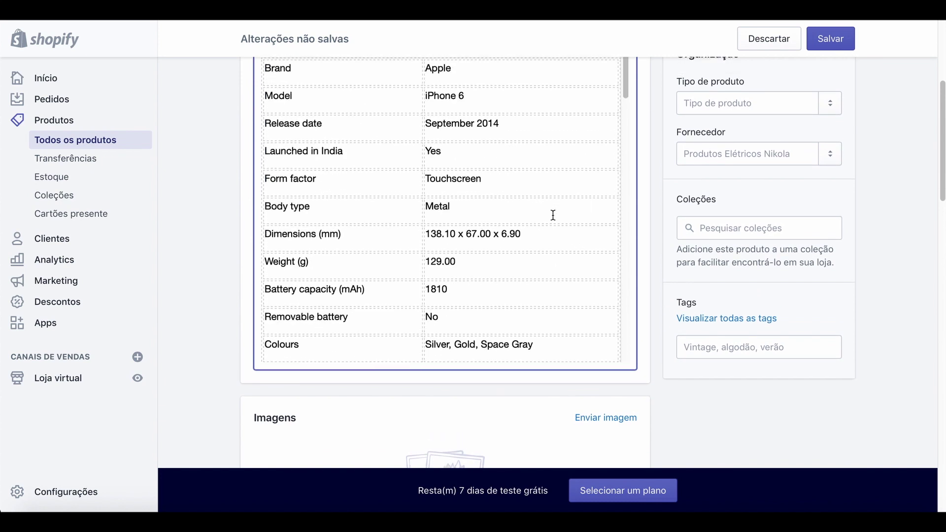
{"action": "scroll", "coordinate": [552, 215], "scroll_direction": "up", "scroll_amount": 2}
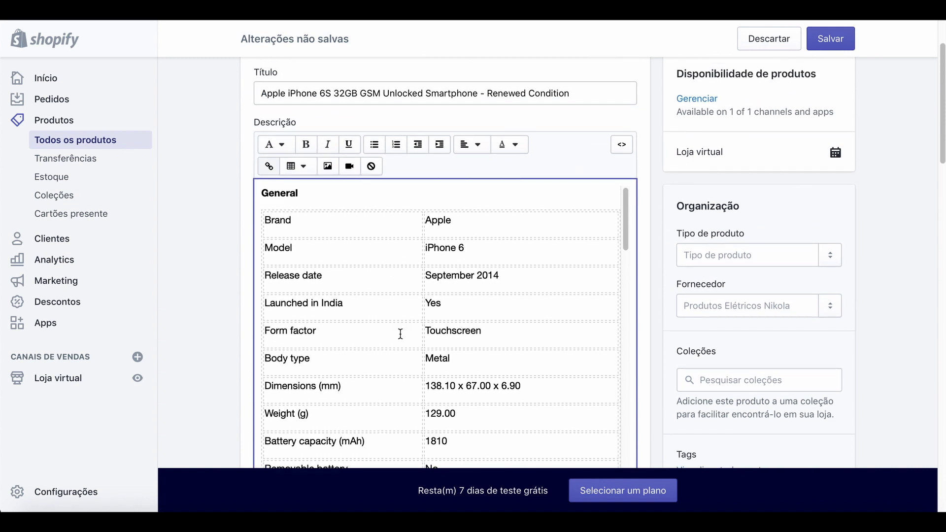
{"action": "scroll", "coordinate": [430, 370], "scroll_direction": "down", "scroll_amount": 2}
{"action": "scroll", "coordinate": [431, 371], "scroll_direction": "down", "scroll_amount": 1}
{"action": "scroll", "coordinate": [209, 323], "scroll_direction": "down", "scroll_amount": 6}
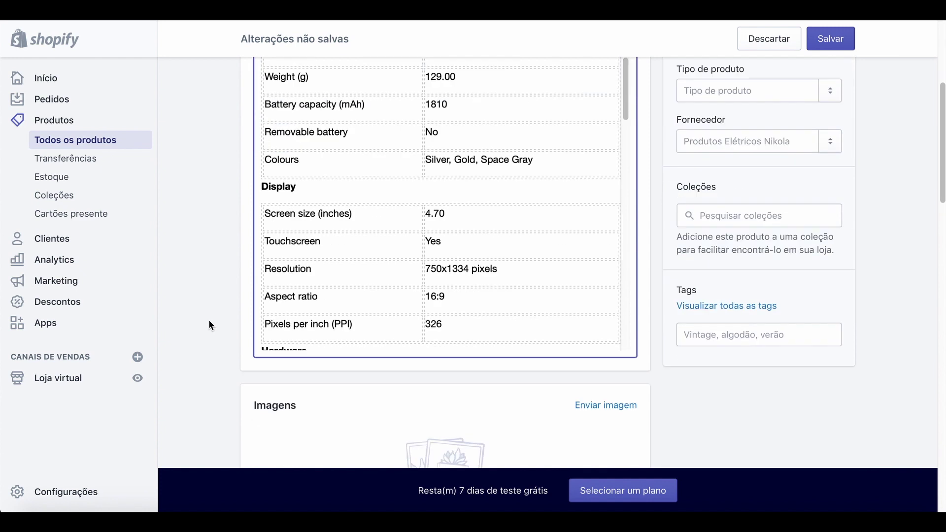
Upload 255694.jpg from the Transferências folder as the product image.
{"action": "left_click", "coordinate": [621, 274]}
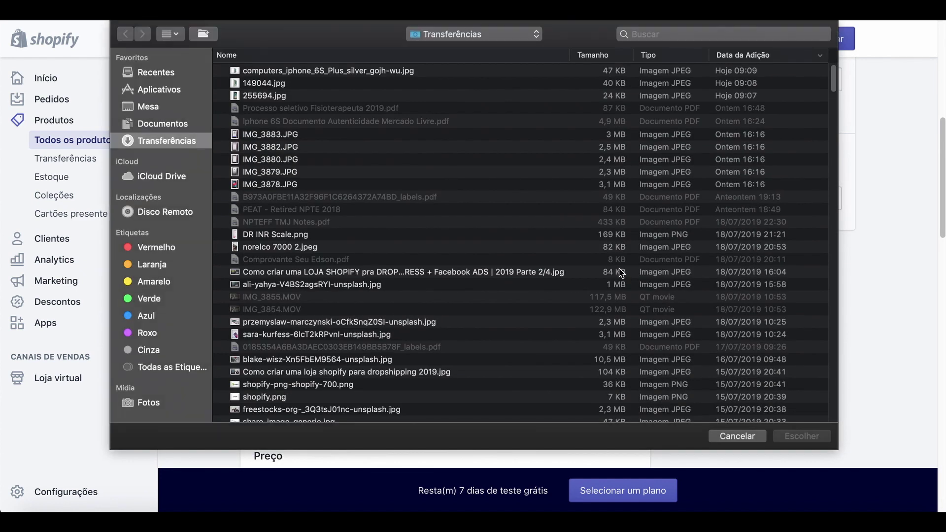
{"action": "left_click", "coordinate": [272, 97]}
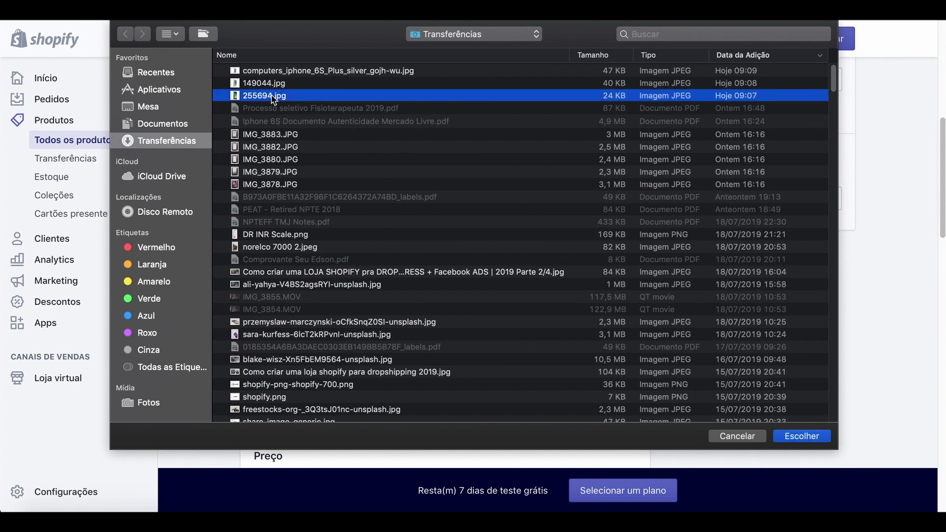
{"action": "left_click", "coordinate": [798, 437]}
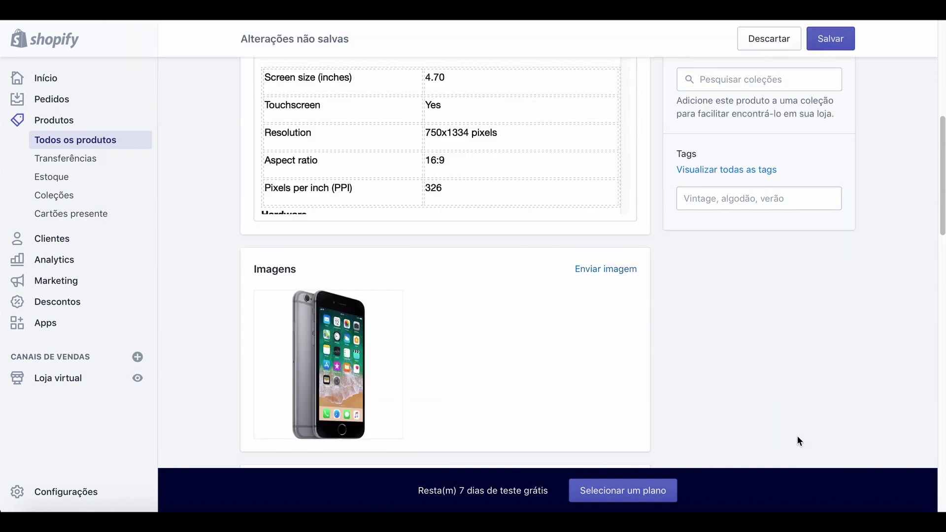
{"action": "scroll", "coordinate": [523, 354], "scroll_direction": "down", "scroll_amount": 5}
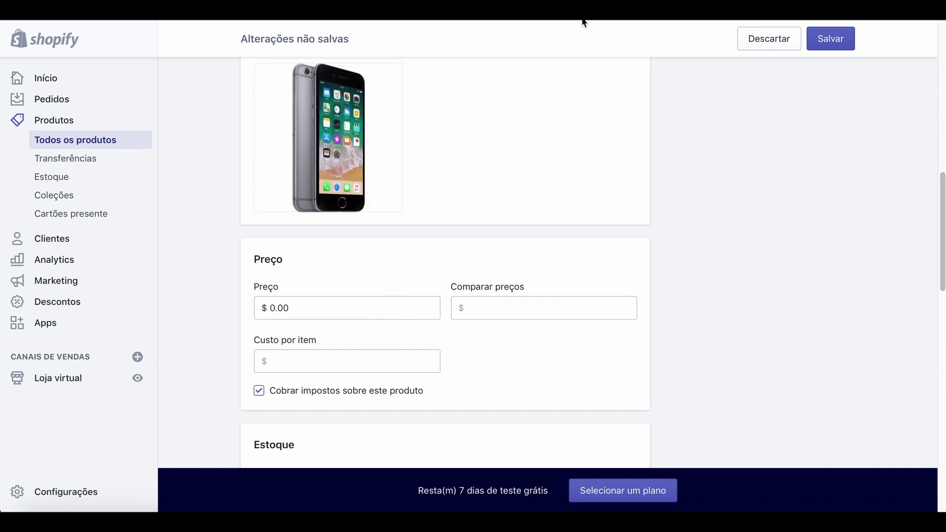
Check the AliExpress price, then set the product's Preço to 143,00.
{"action": "left_click", "coordinate": [625, 15]}
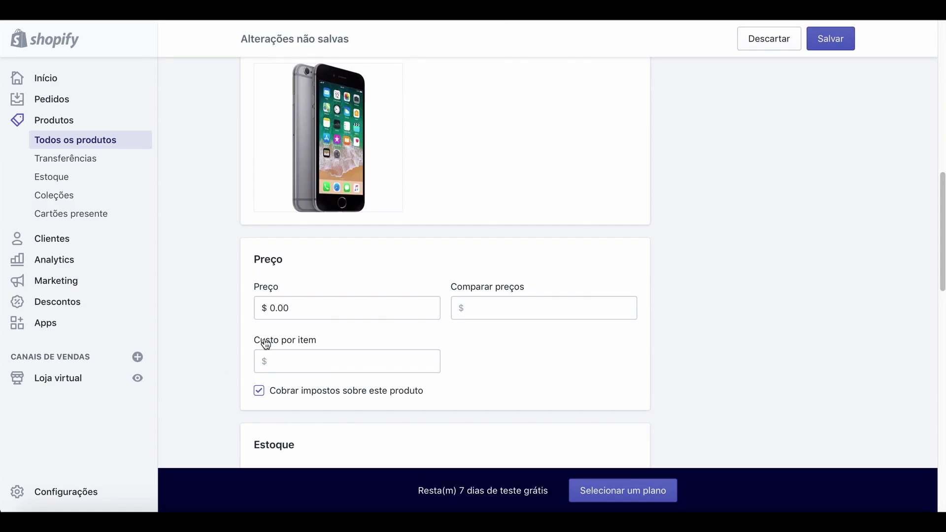
{"action": "left_click", "coordinate": [298, 308]}
{"action": "key", "text": "BackSpace"}
{"action": "key", "text": "BackSpace"}
{"action": "key", "text": "BackSpace"}
{"action": "key", "text": "BackSpace"}
{"action": "type", "text": "143"}
{"action": "left_click", "coordinate": [507, 312]}
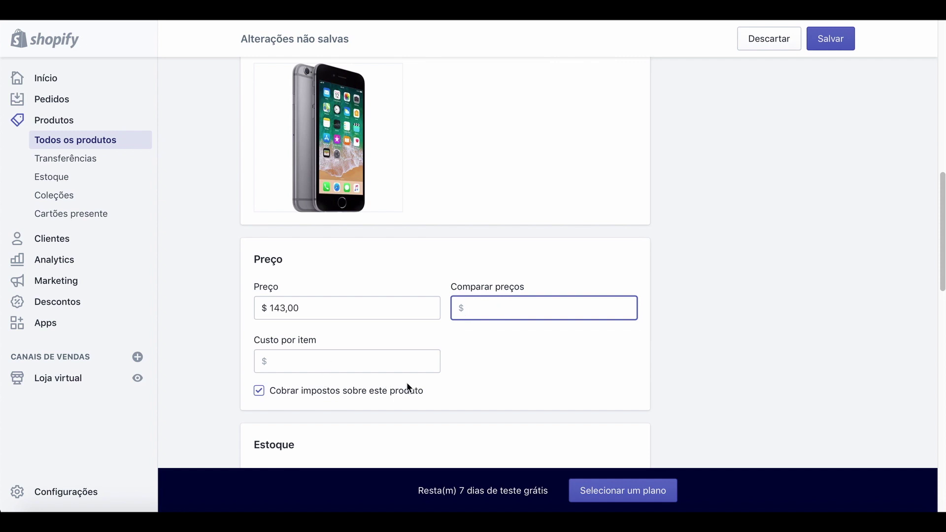
Set the stock Quantidade to 10 and allow purchases when out of stock.
{"action": "scroll", "coordinate": [317, 371], "scroll_direction": "down", "scroll_amount": 3}
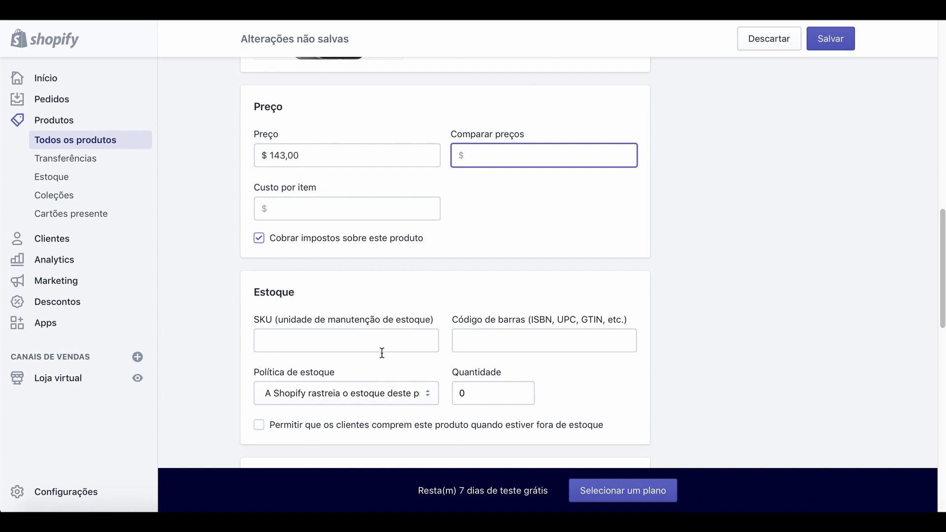
{"action": "left_click", "coordinate": [479, 400]}
{"action": "key", "text": "BackSpace"}
{"action": "type", "text": "10"}
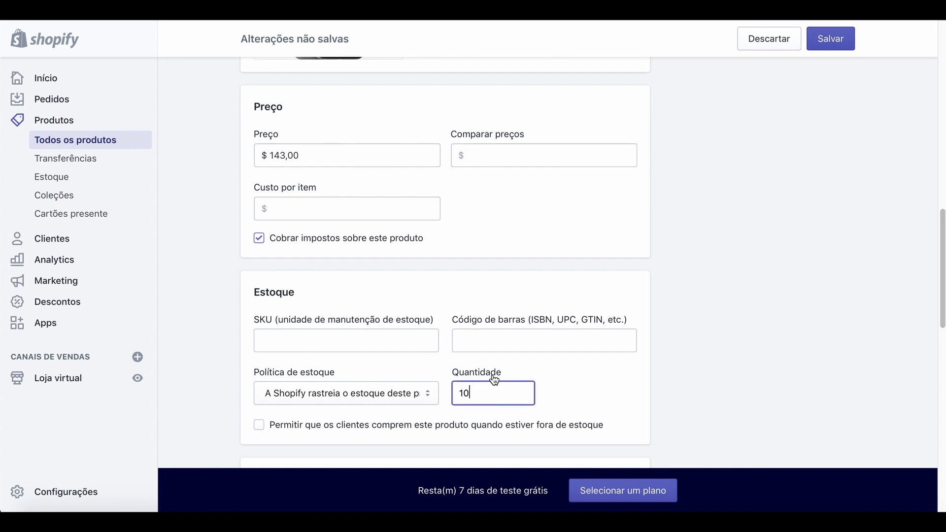
{"action": "scroll", "coordinate": [492, 379], "scroll_direction": "down", "scroll_amount": 5}
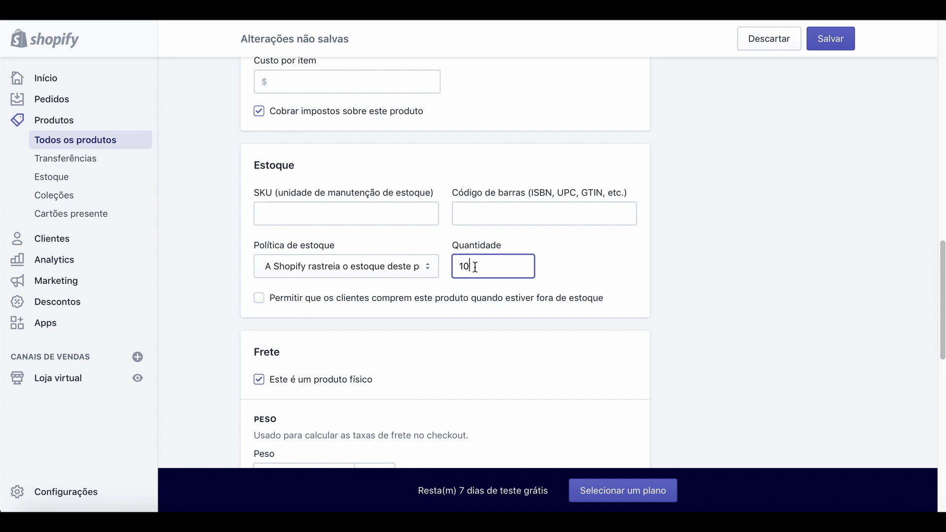
{"action": "left_click", "coordinate": [260, 300]}
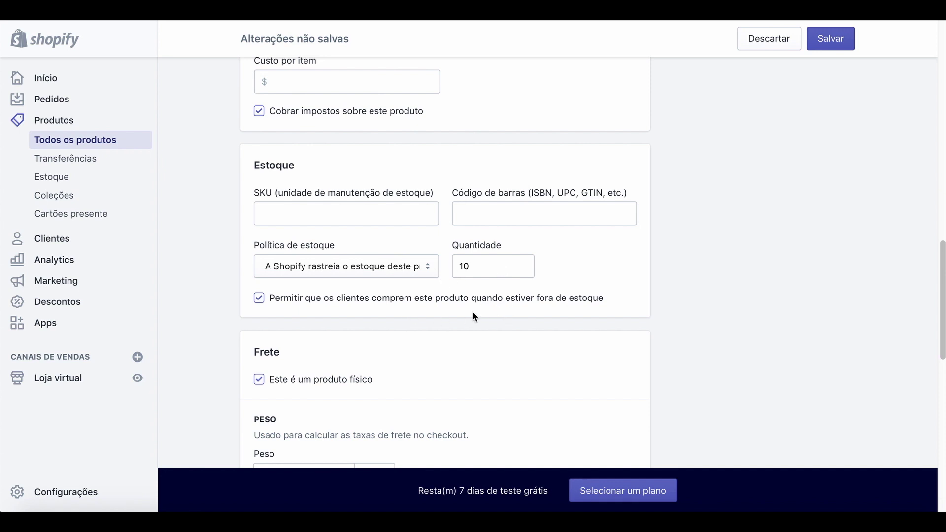
Keep kg as the weight unit and clear the Peso field for a 1 kg weight.
{"action": "scroll", "coordinate": [472, 315], "scroll_direction": "down", "scroll_amount": 3}
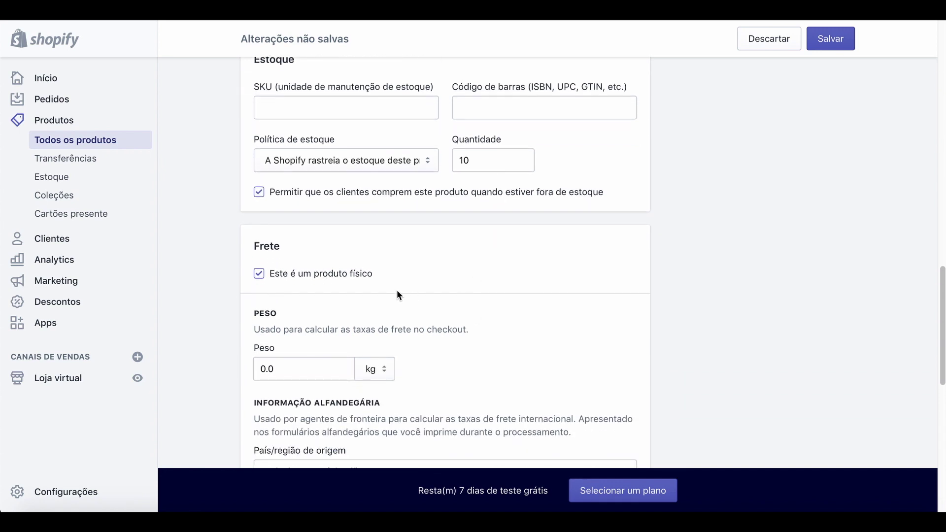
{"action": "scroll", "coordinate": [418, 359], "scroll_direction": "down", "scroll_amount": 2}
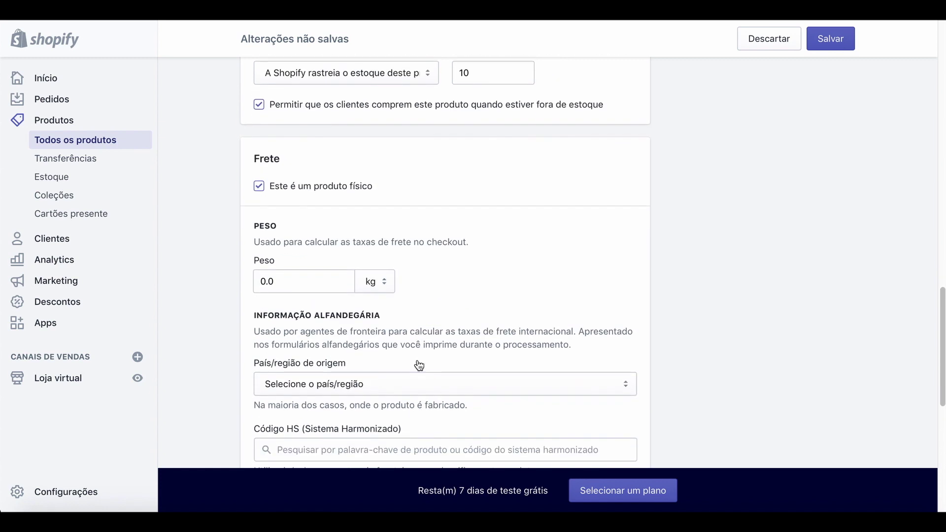
{"action": "left_click", "coordinate": [388, 285]}
{"action": "left_click", "coordinate": [367, 280]}
{"action": "left_click", "coordinate": [281, 286]}
{"action": "key", "text": "BackSpace"}
{"action": "key", "text": "BackSpace"}
{"action": "key", "text": "BackSpace"}
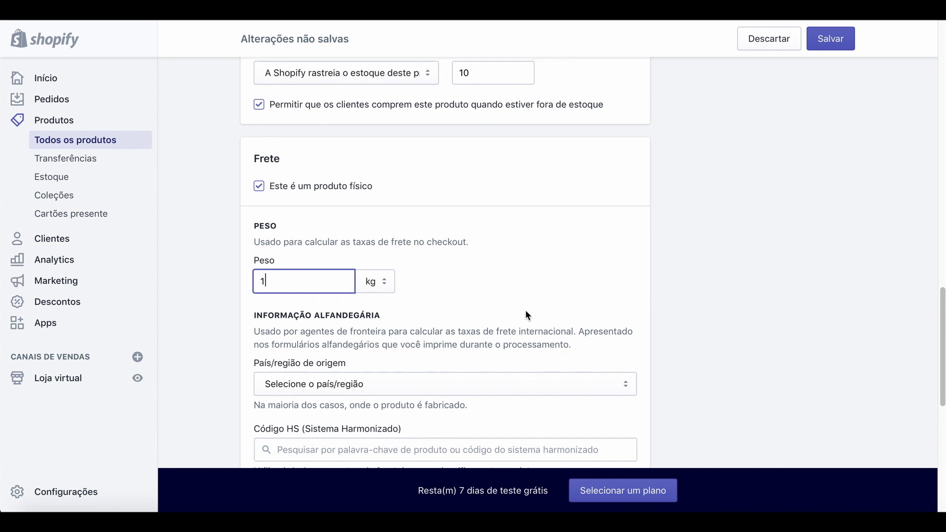
Choose China as the product's country/region of origin.
{"action": "scroll", "coordinate": [525, 310], "scroll_direction": "down", "scroll_amount": 3}
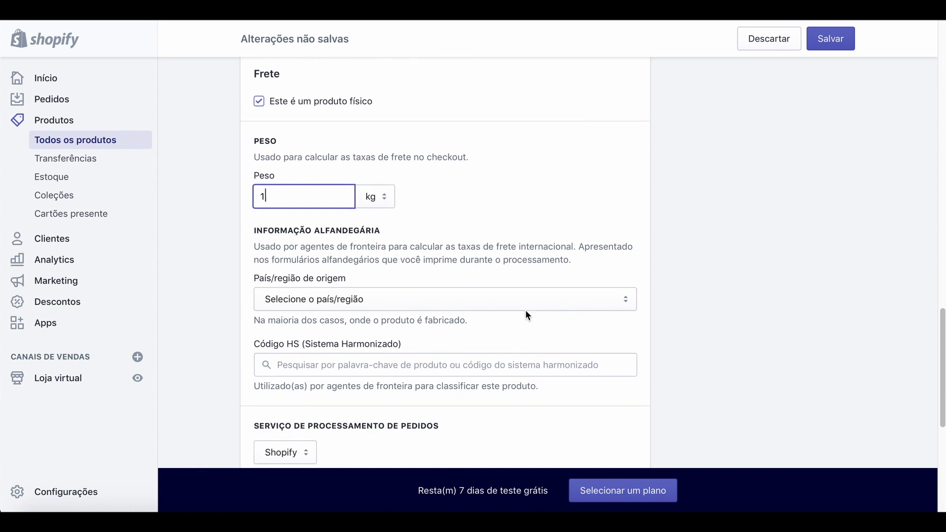
{"action": "left_click", "coordinate": [623, 299]}
{"action": "scroll", "coordinate": [512, 412], "scroll_direction": "down", "scroll_amount": 5}
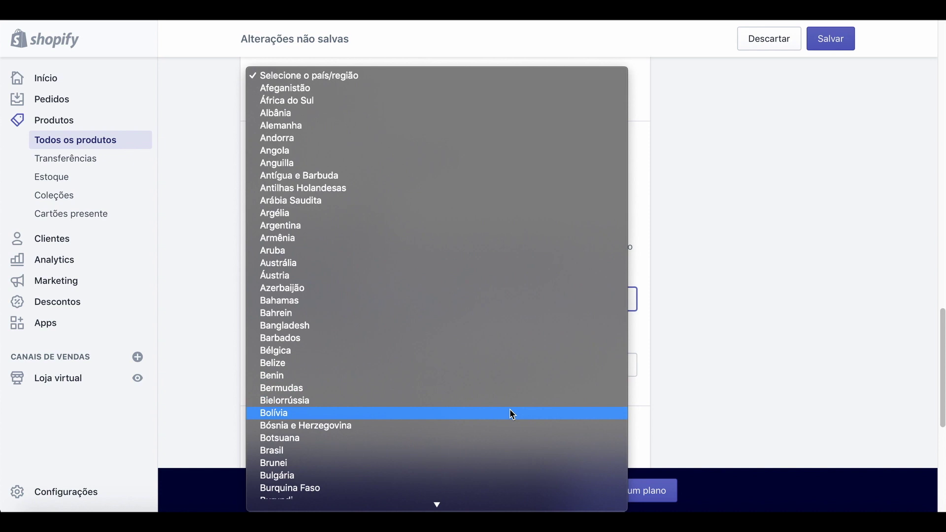
{"action": "scroll", "coordinate": [511, 412], "scroll_direction": "down", "scroll_amount": 3}
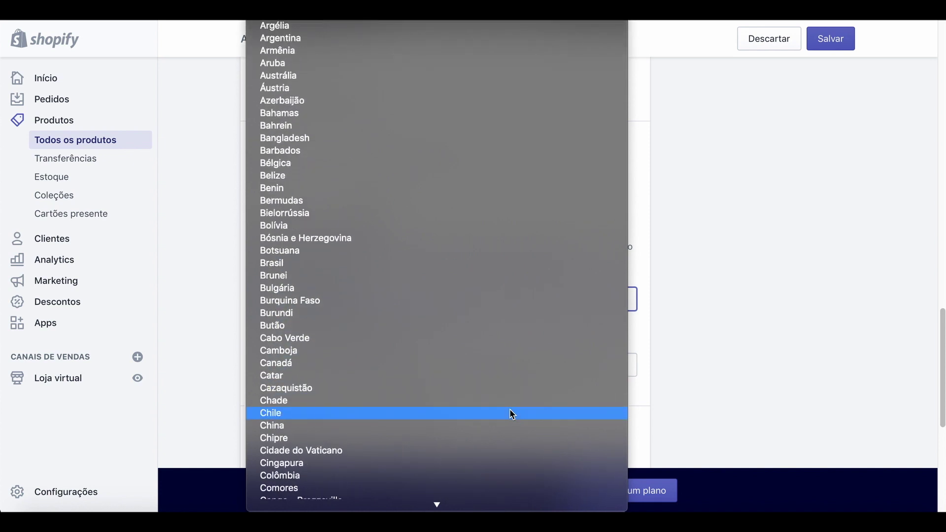
{"action": "left_click", "coordinate": [375, 431]}
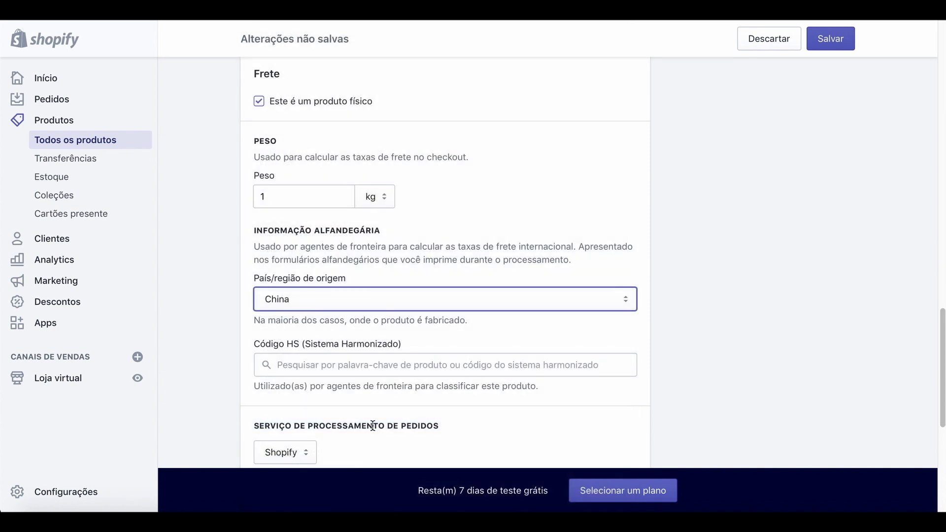
{"action": "scroll", "coordinate": [465, 390], "scroll_direction": "down", "scroll_amount": 2}
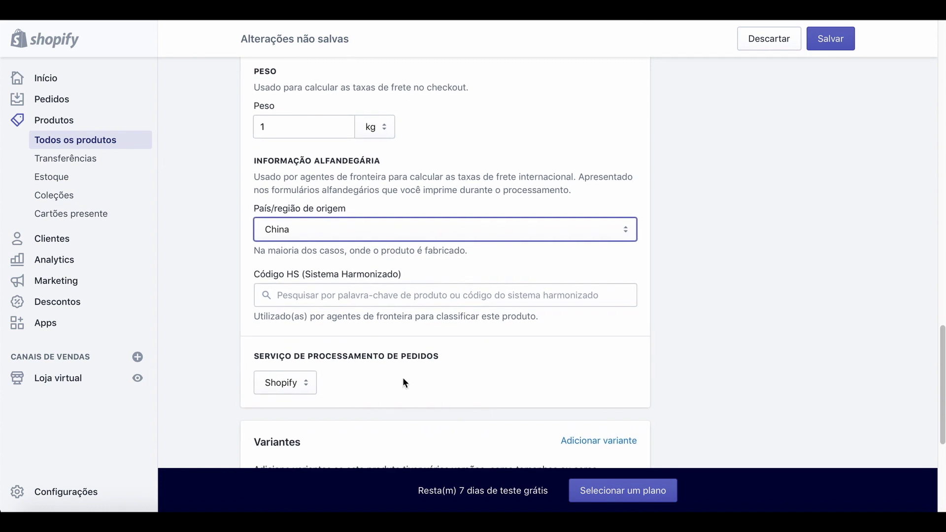
{"action": "scroll", "coordinate": [350, 391], "scroll_direction": "down", "scroll_amount": 2}
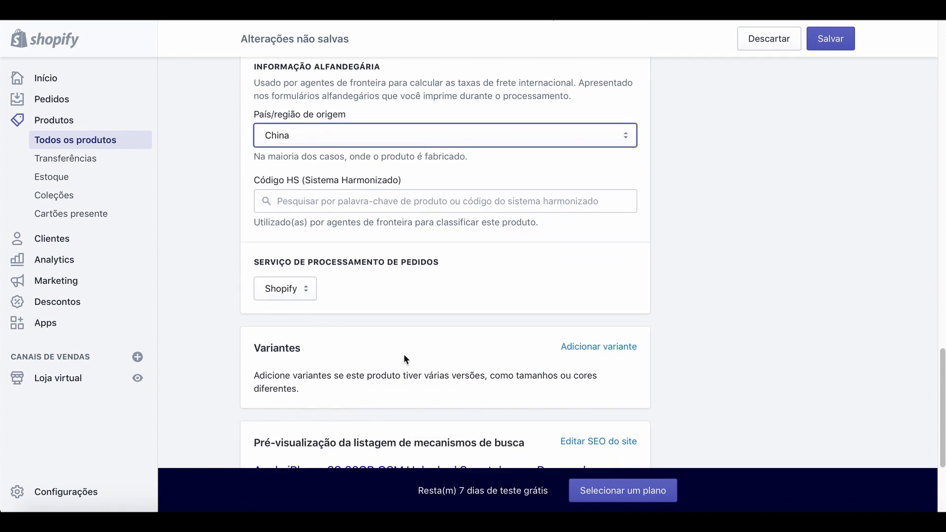
{"action": "scroll", "coordinate": [404, 358], "scroll_direction": "down", "scroll_amount": 2}
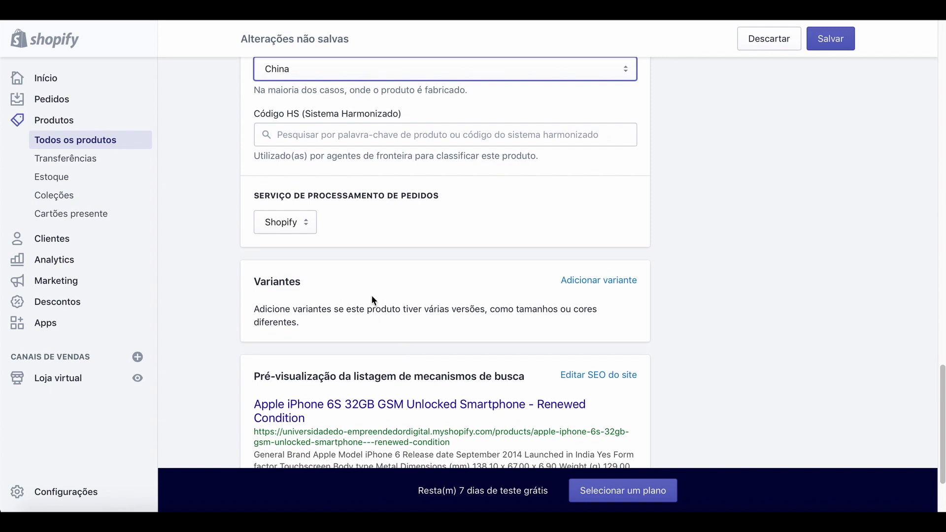
Add variants in the Variantes card and select the default Tamanho option name.
{"action": "left_click", "coordinate": [598, 286]}
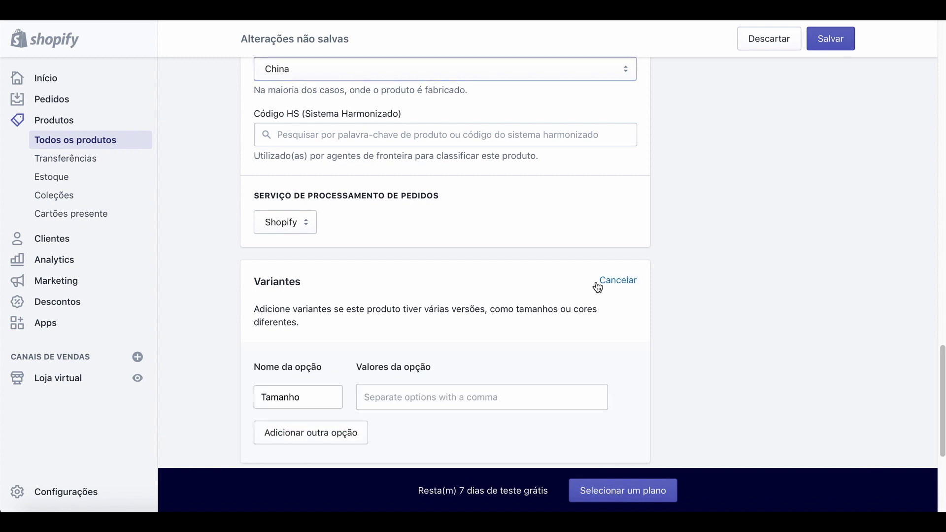
{"action": "double_click", "coordinate": [332, 400]}
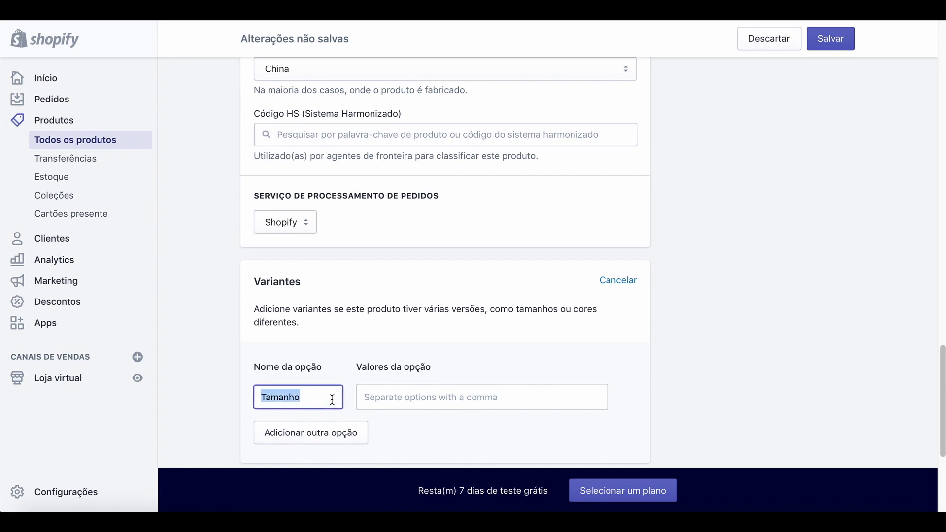
{"action": "scroll", "coordinate": [323, 439], "scroll_direction": "down", "scroll_amount": 1}
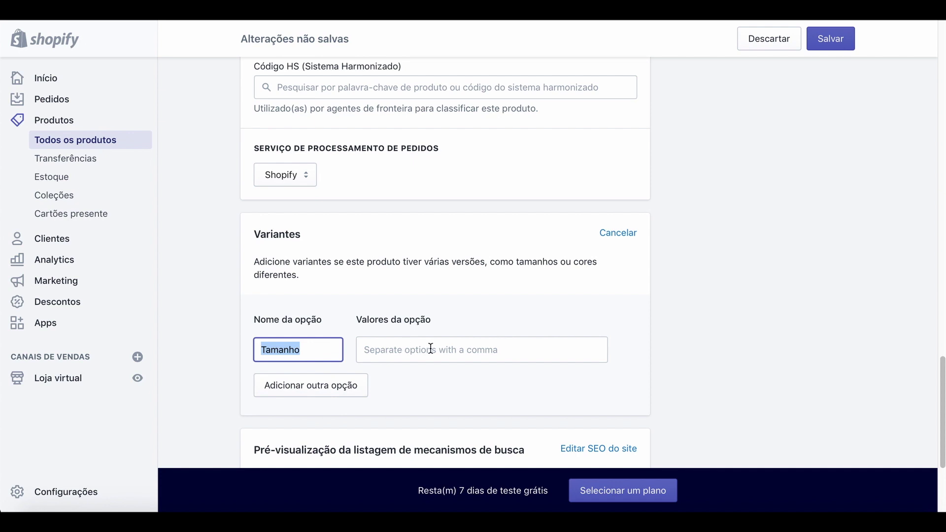
{"action": "scroll", "coordinate": [467, 358], "scroll_direction": "down", "scroll_amount": 2}
{"action": "scroll", "coordinate": [468, 358], "scroll_direction": "down", "scroll_amount": 2}
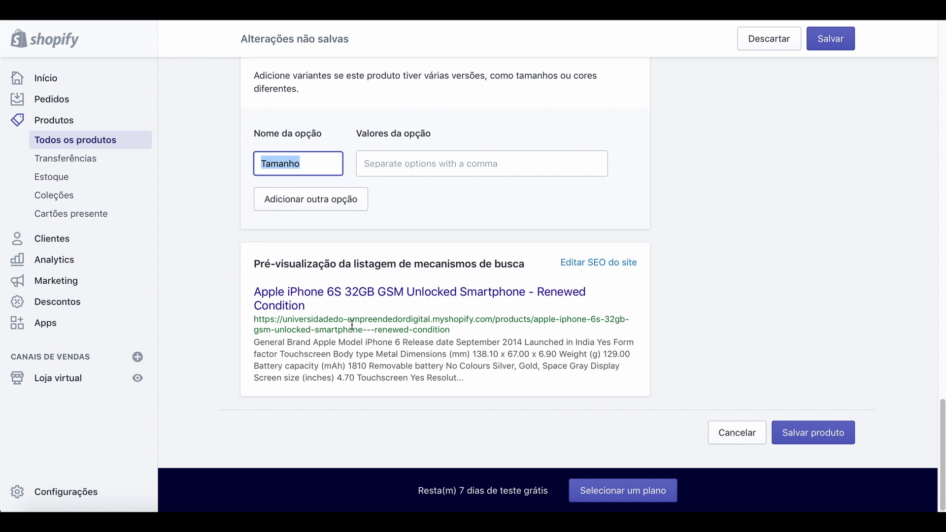
{"action": "scroll", "coordinate": [337, 334], "scroll_direction": "up", "scroll_amount": 15}
{"action": "scroll", "coordinate": [336, 334], "scroll_direction": "up", "scroll_amount": 10}
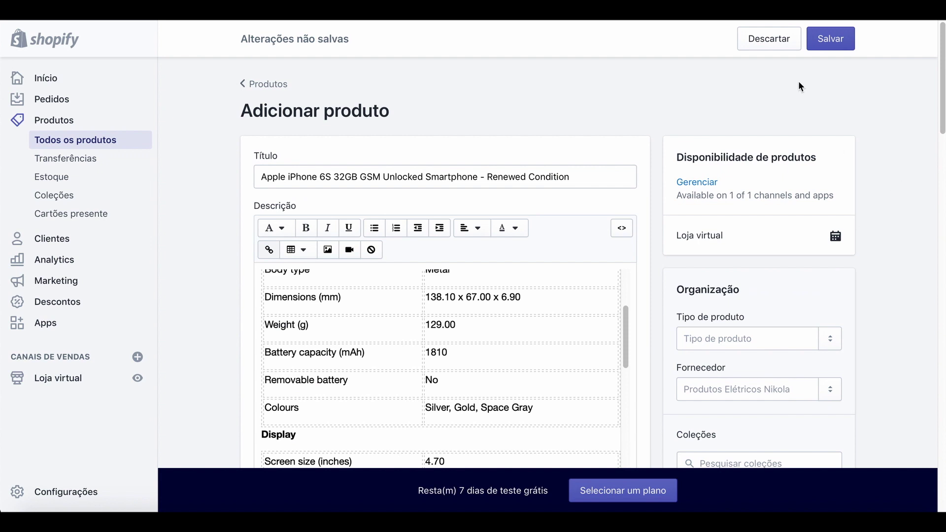
Save the iPhone 6S product, then reopen it from Estoque and the product list.
{"action": "left_click", "coordinate": [830, 38]}
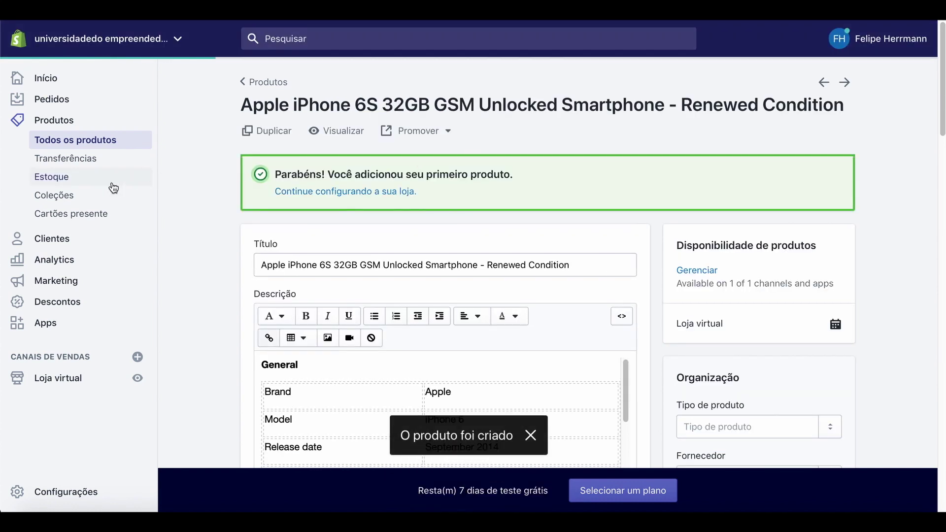
{"action": "left_click", "coordinate": [63, 182]}
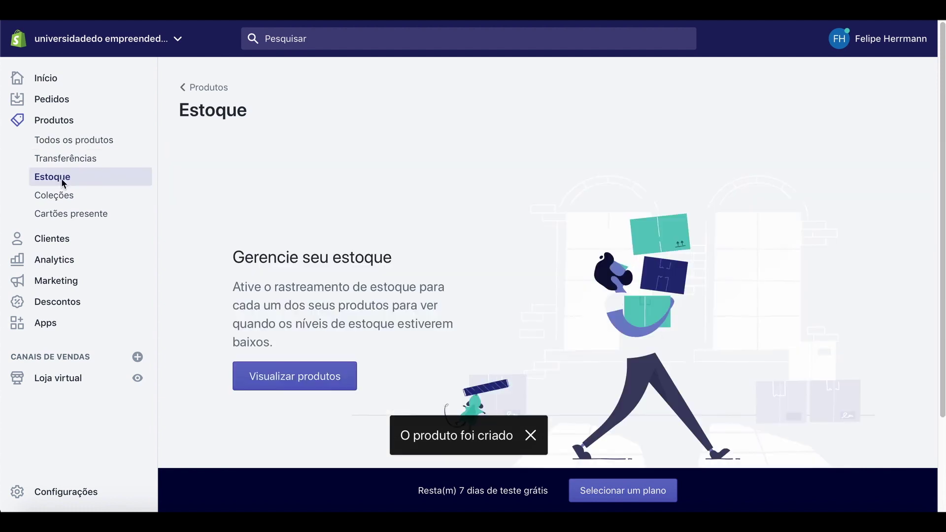
{"action": "left_click", "coordinate": [294, 378]}
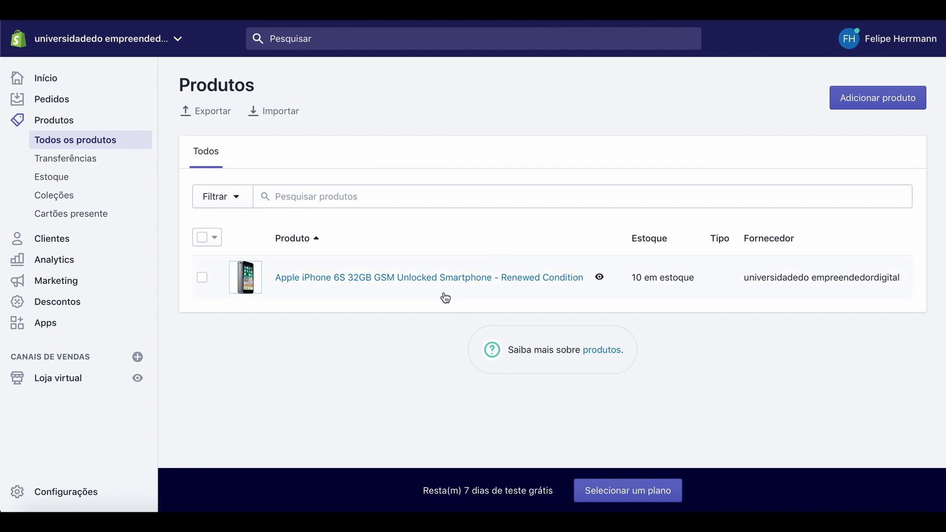
{"action": "left_click", "coordinate": [384, 277]}
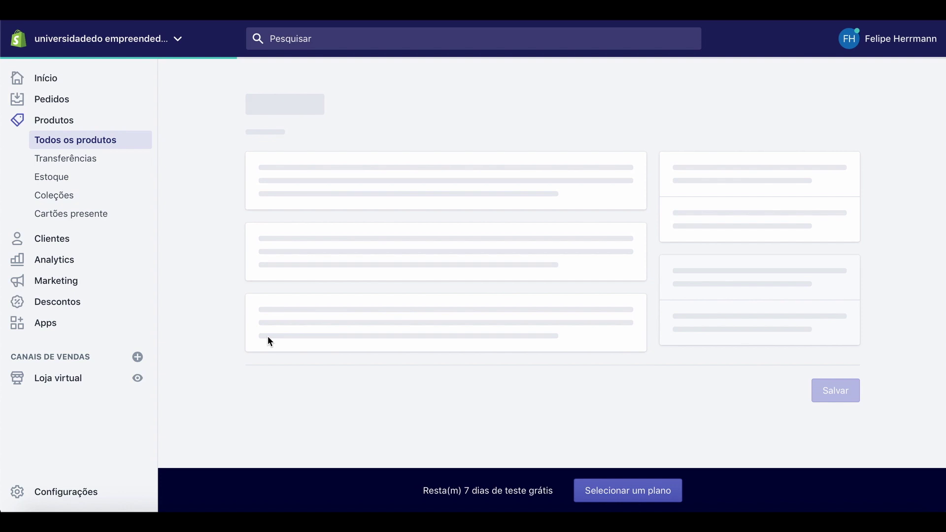
{"action": "scroll", "coordinate": [220, 364], "scroll_direction": "down", "scroll_amount": 5}
{"action": "scroll", "coordinate": [221, 365], "scroll_direction": "up", "scroll_amount": 4}
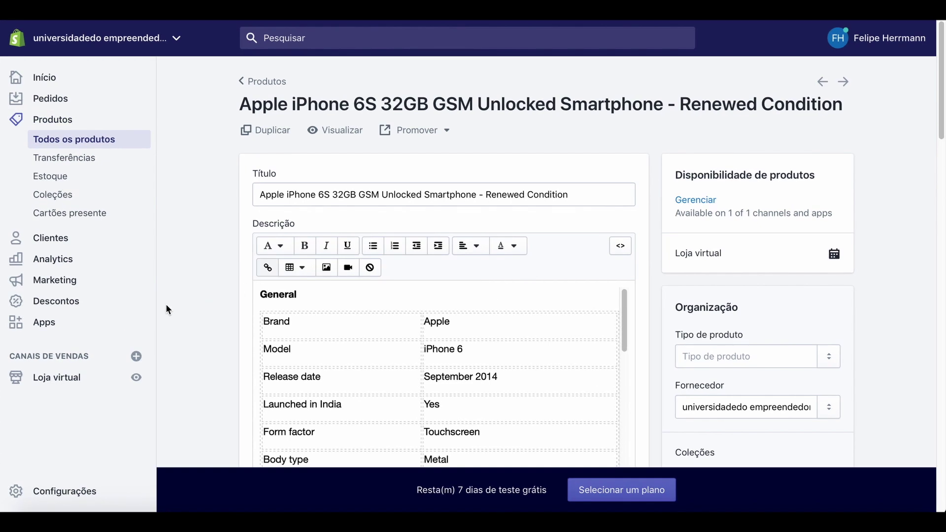
Preview the live online store and go to its Catálogo listing.
{"action": "left_click", "coordinate": [138, 380]}
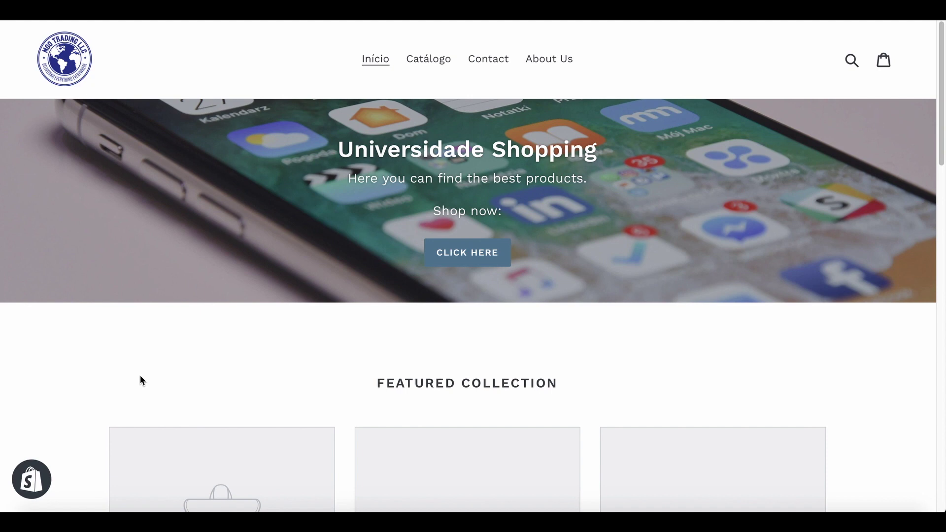
{"action": "scroll", "coordinate": [253, 411], "scroll_direction": "down", "scroll_amount": 9}
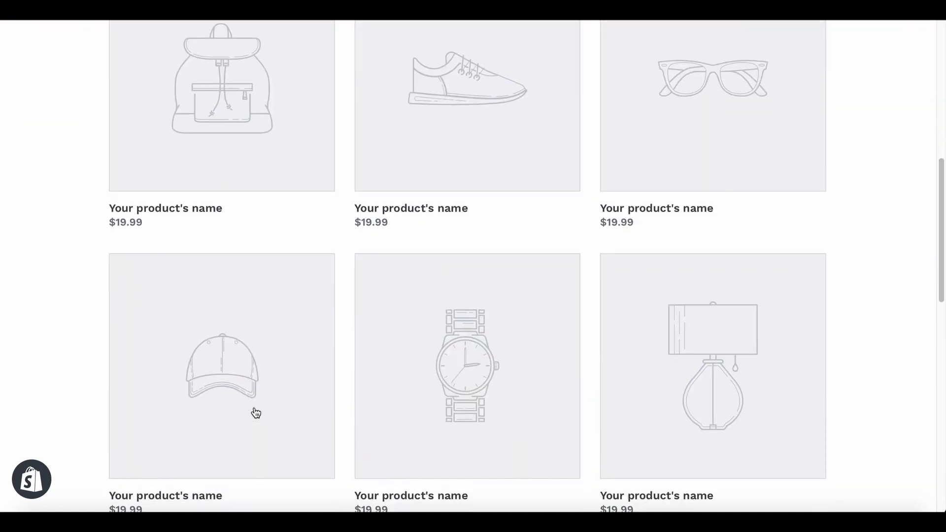
{"action": "scroll", "coordinate": [255, 412], "scroll_direction": "up", "scroll_amount": 4}
{"action": "scroll", "coordinate": [255, 413], "scroll_direction": "up", "scroll_amount": 5}
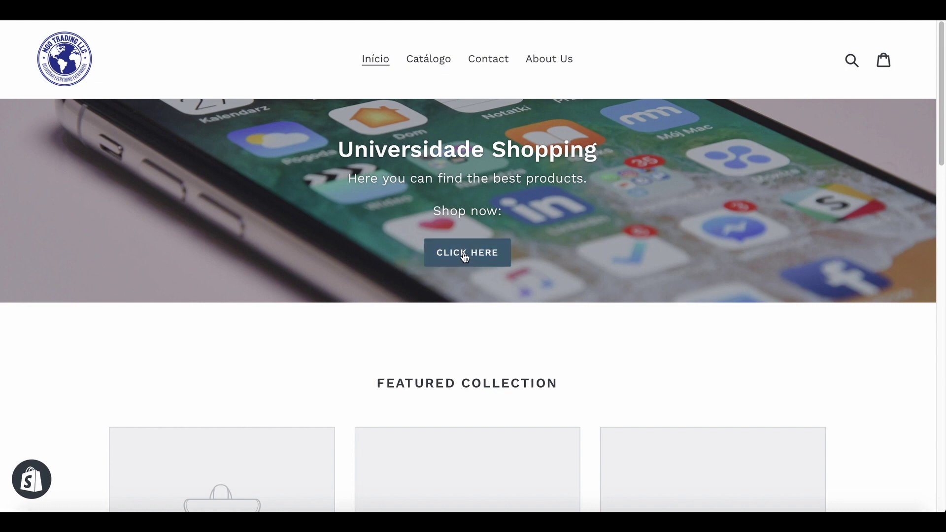
{"action": "left_click", "coordinate": [435, 65]}
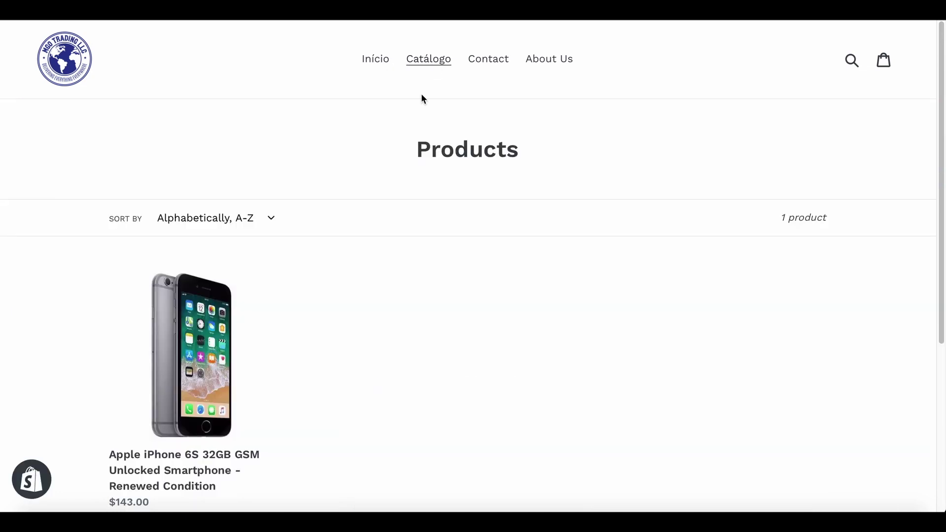
{"action": "scroll", "coordinate": [362, 314], "scroll_direction": "down", "scroll_amount": 5}
{"action": "scroll", "coordinate": [363, 315], "scroll_direction": "up", "scroll_amount": 3}
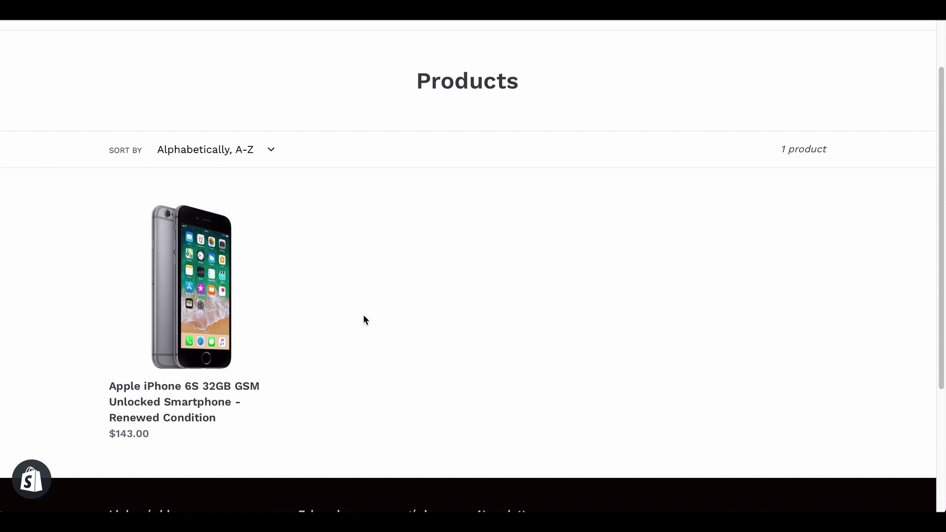
Review the iPhone 6S product page and specs, then return to Catálogo.
{"action": "left_click", "coordinate": [206, 403]}
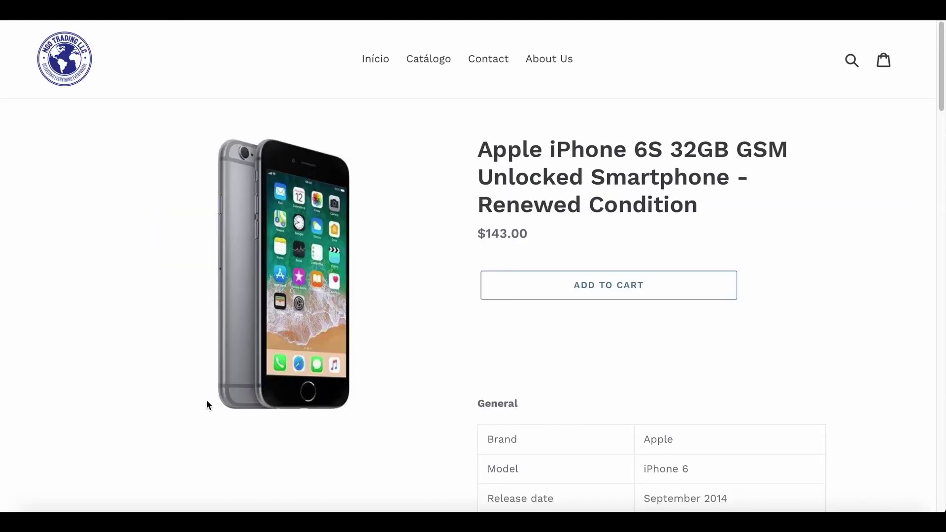
{"action": "scroll", "coordinate": [750, 301], "scroll_direction": "down", "scroll_amount": 3}
{"action": "scroll", "coordinate": [752, 305], "scroll_direction": "down", "scroll_amount": 3}
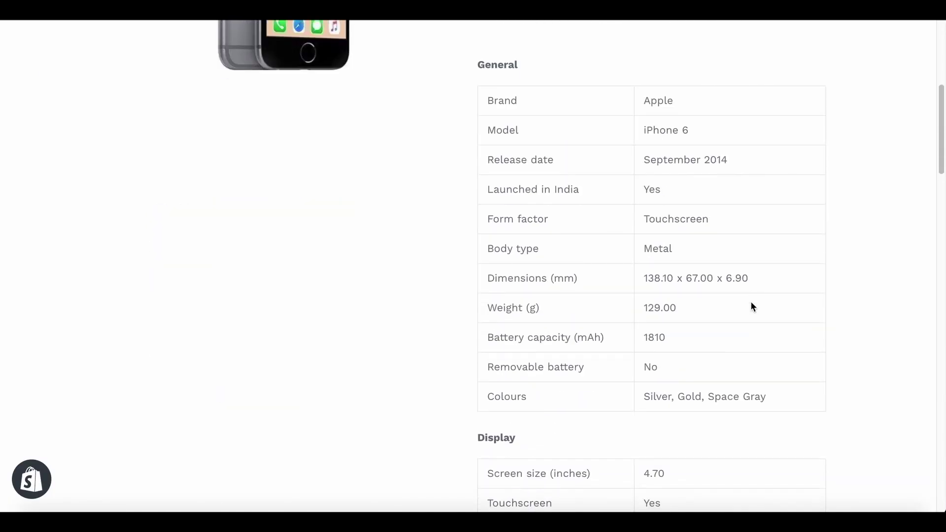
{"action": "scroll", "coordinate": [751, 305], "scroll_direction": "up", "scroll_amount": 4}
{"action": "scroll", "coordinate": [634, 392], "scroll_direction": "down", "scroll_amount": 15}
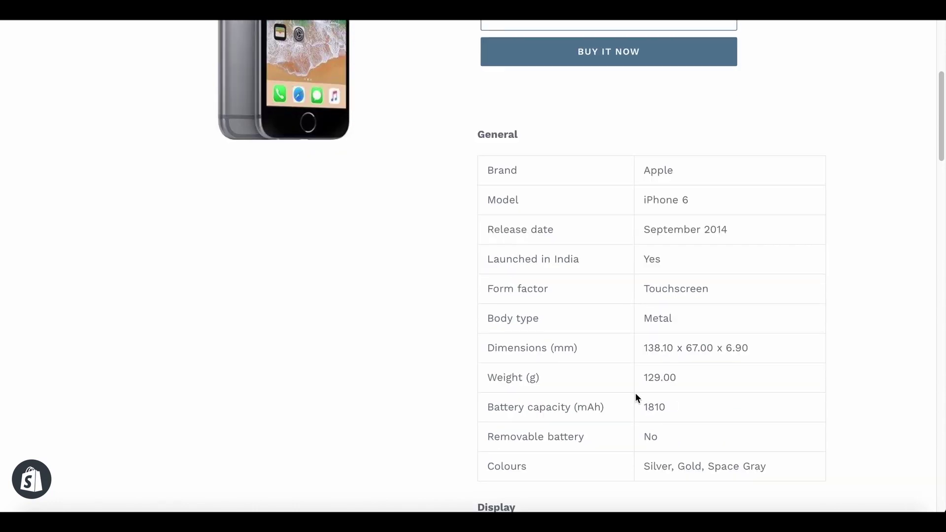
{"action": "scroll", "coordinate": [635, 392], "scroll_direction": "down", "scroll_amount": 10}
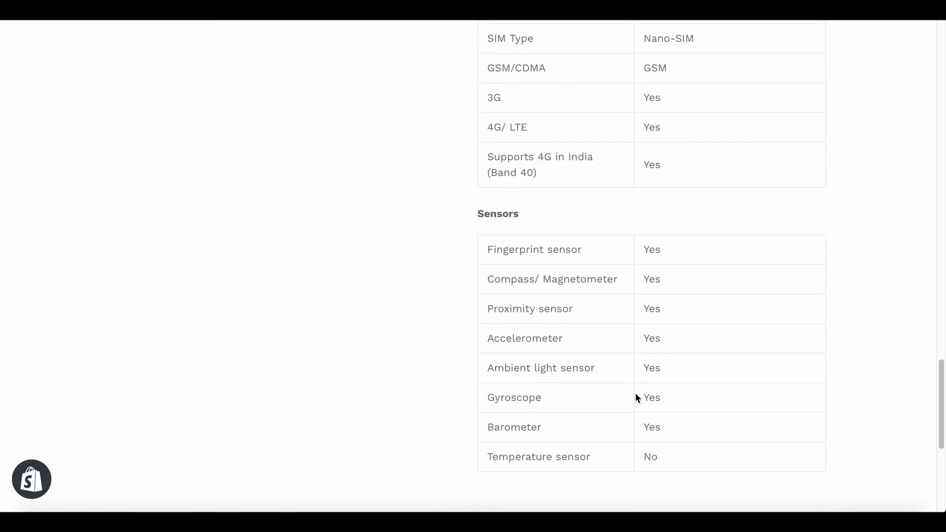
{"action": "scroll", "coordinate": [635, 392], "scroll_direction": "up", "scroll_amount": 20}
{"action": "scroll", "coordinate": [634, 392], "scroll_direction": "up", "scroll_amount": 5}
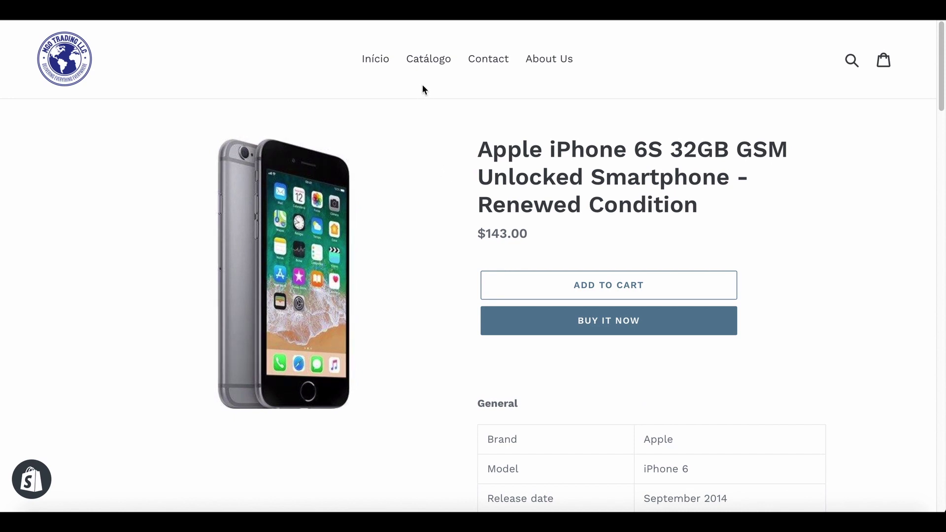
{"action": "left_click", "coordinate": [426, 60]}
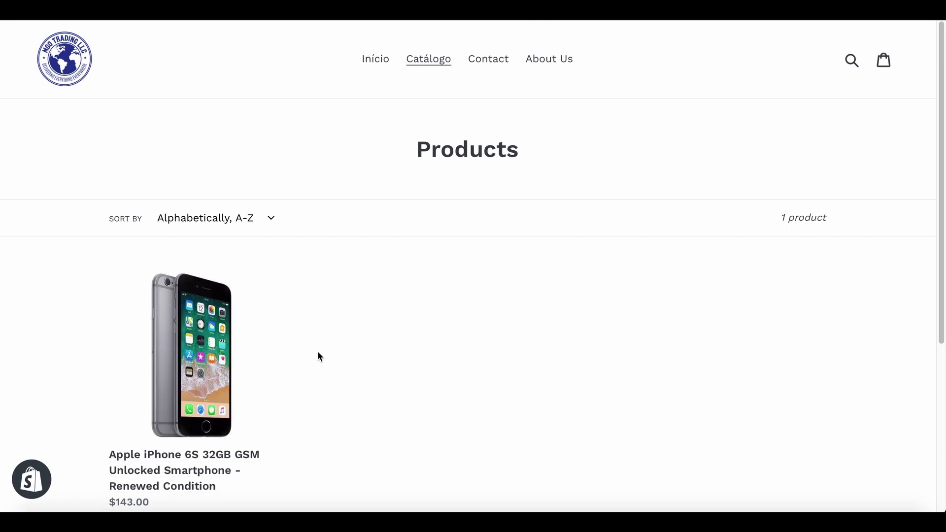
{"action": "scroll", "coordinate": [319, 355], "scroll_direction": "down", "scroll_amount": 3}
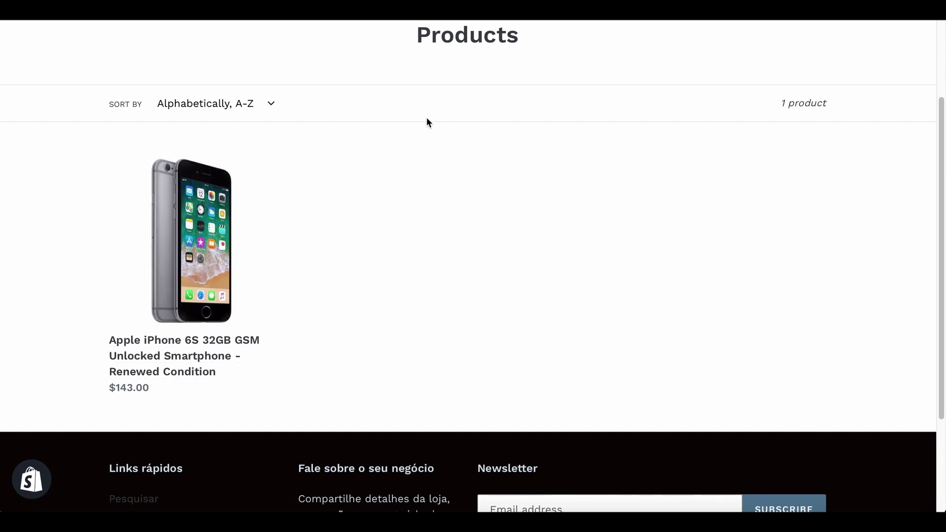
{"action": "scroll", "coordinate": [431, 152], "scroll_direction": "up", "scroll_amount": 3}
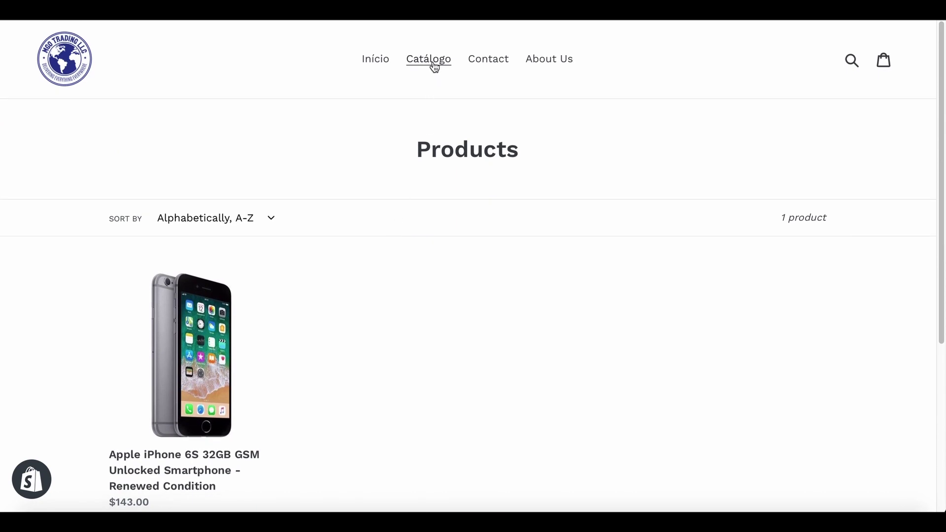
Go to the admin's Coleções list and start creating a new collection.
{"action": "left_click", "coordinate": [394, 19]}
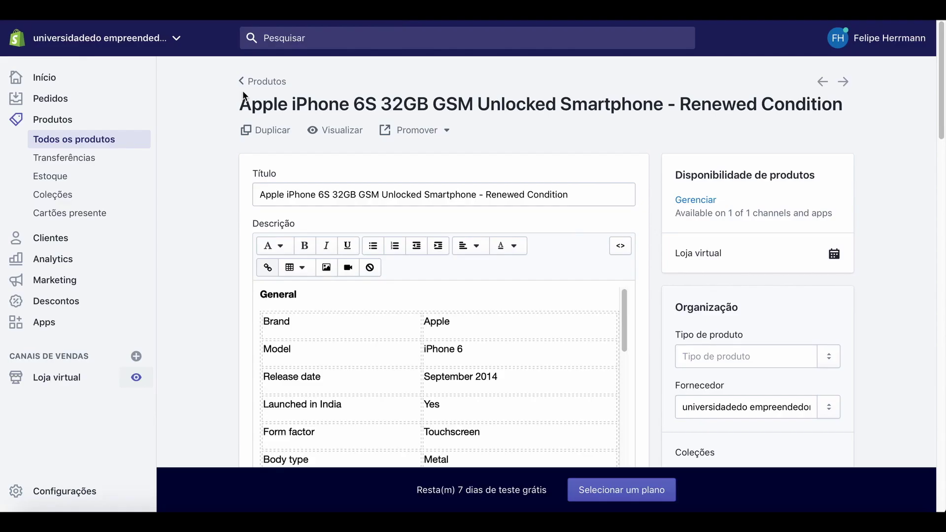
{"action": "left_click", "coordinate": [61, 195]}
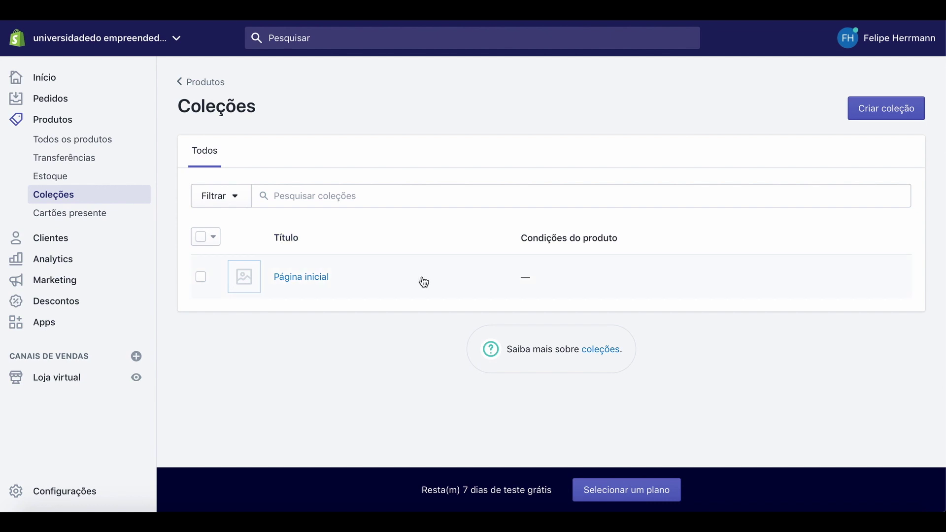
{"action": "left_click", "coordinate": [896, 118]}
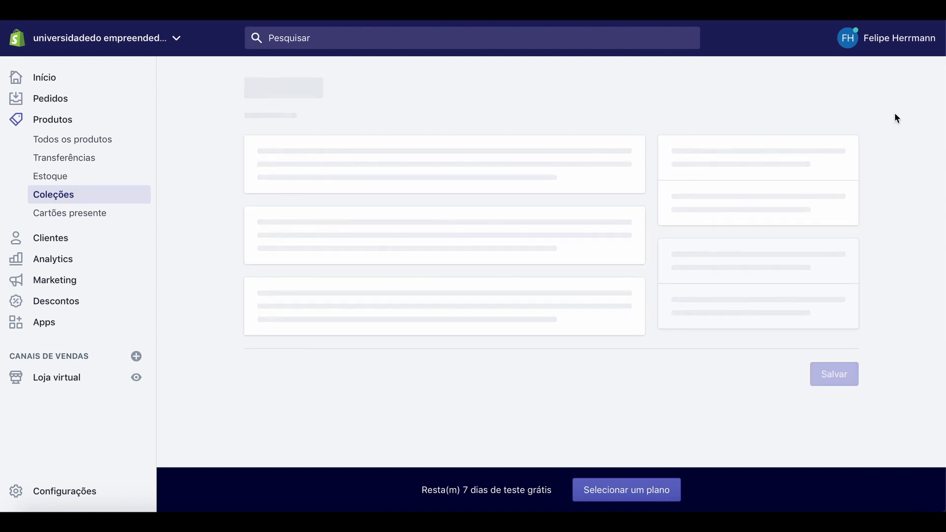
{"action": "scroll", "coordinate": [837, 123], "scroll_direction": "down", "scroll_amount": 8}
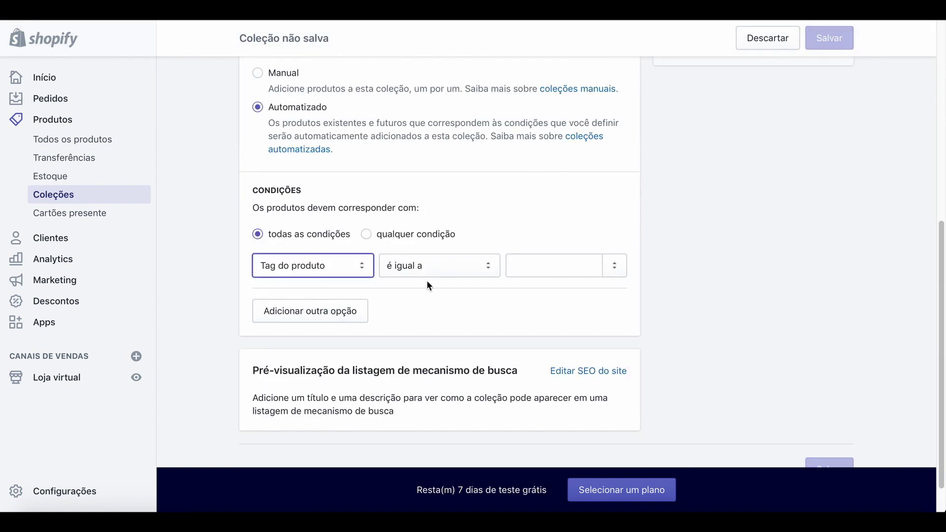
{"action": "scroll", "coordinate": [428, 284], "scroll_direction": "up", "scroll_amount": 7}
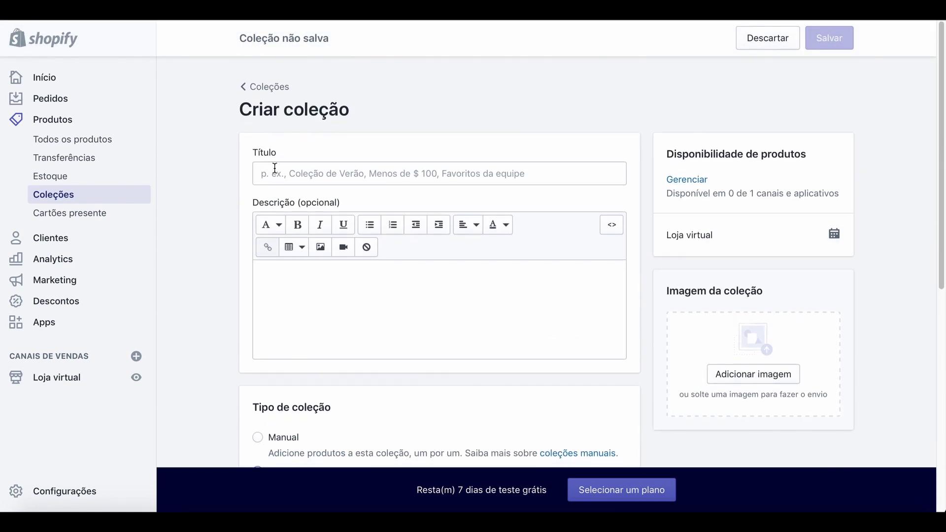
Title the collection 'Mobile Phones', make it Manual, and save it.
{"action": "left_click", "coordinate": [278, 175]}
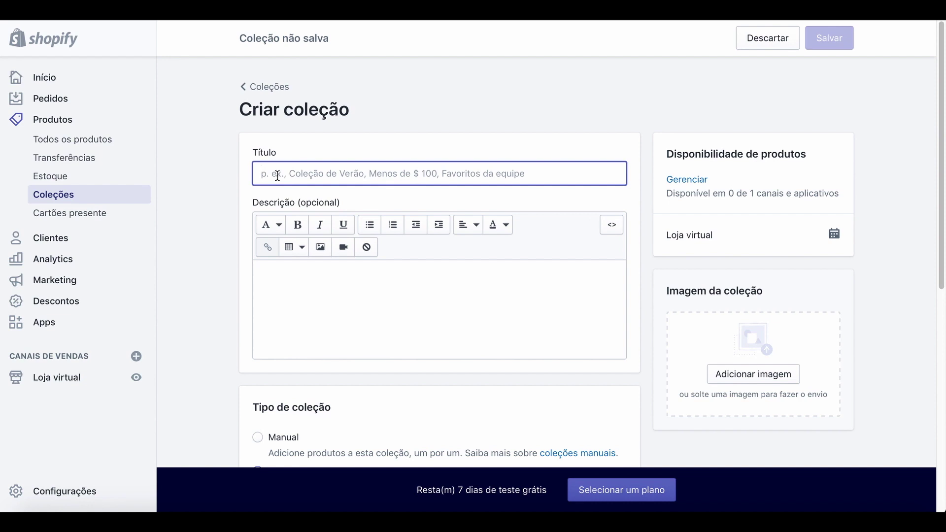
{"action": "type", "text": "Col"}
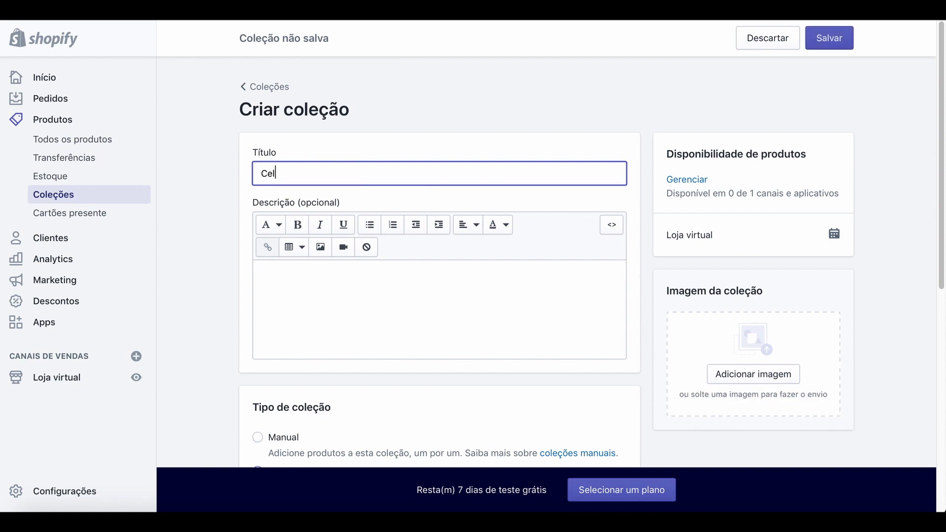
{"action": "key", "text": "BackSpace"}
{"action": "key", "text": "BackSpace"}
{"action": "key", "text": "BackSpace"}
{"action": "type", "text": "Mobile Phones"}
{"action": "scroll", "coordinate": [568, 374], "scroll_direction": "down", "scroll_amount": 2}
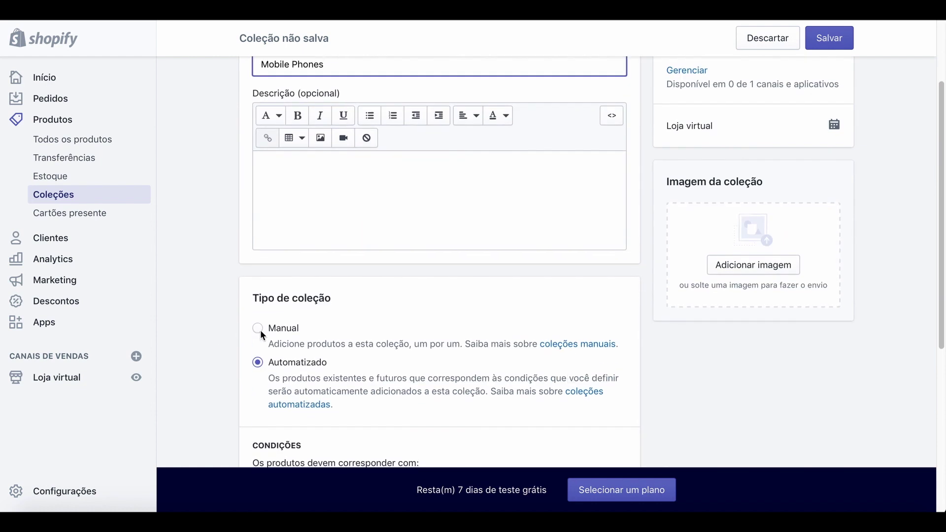
{"action": "left_click", "coordinate": [260, 330]}
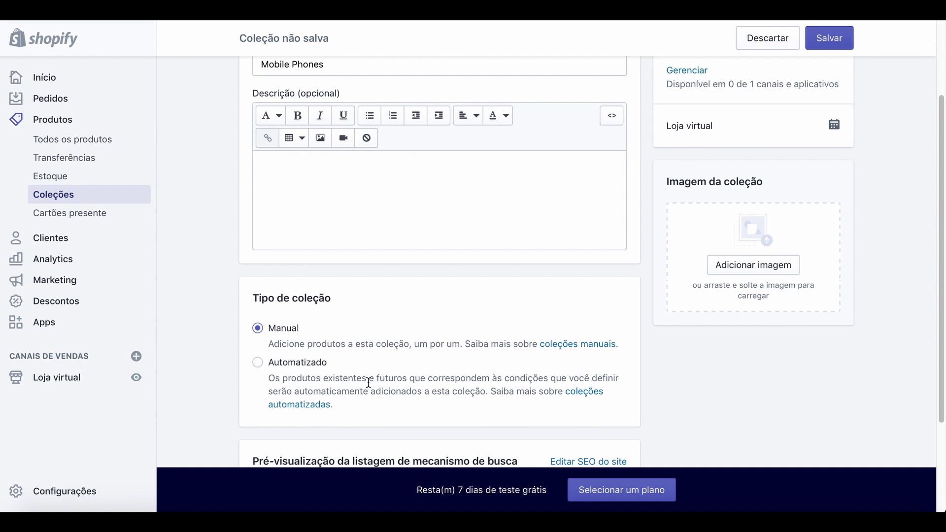
{"action": "scroll", "coordinate": [369, 383], "scroll_direction": "down", "scroll_amount": 1}
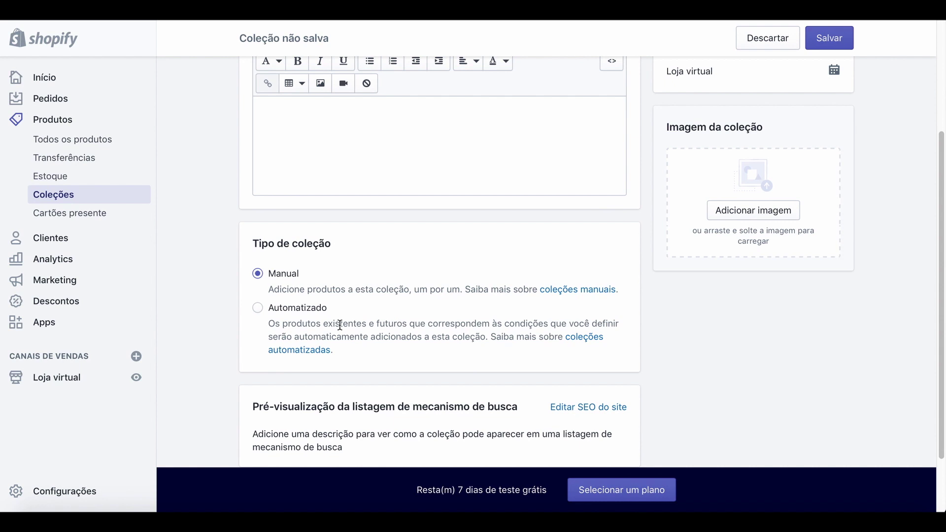
{"action": "scroll", "coordinate": [398, 313], "scroll_direction": "down", "scroll_amount": 2}
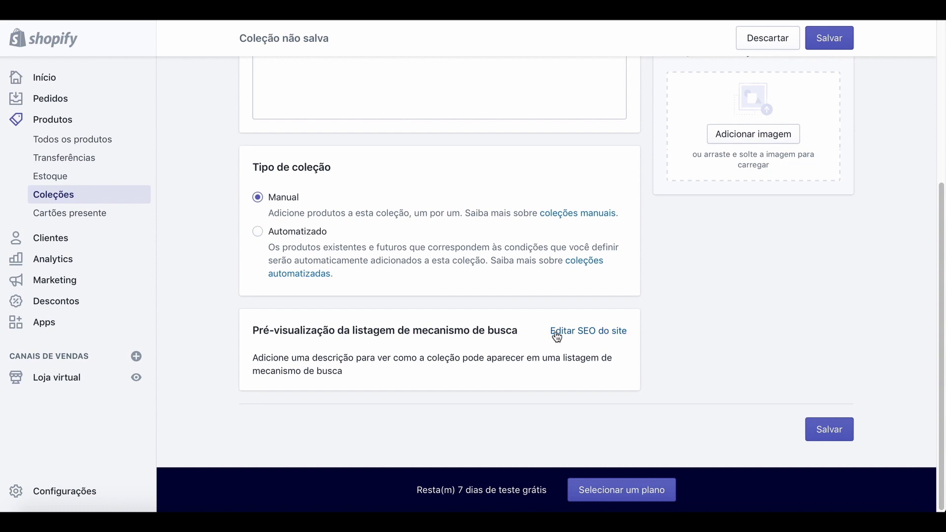
{"action": "scroll", "coordinate": [705, 323], "scroll_direction": "up", "scroll_amount": 3}
{"action": "scroll", "coordinate": [715, 322], "scroll_direction": "down", "scroll_amount": 3}
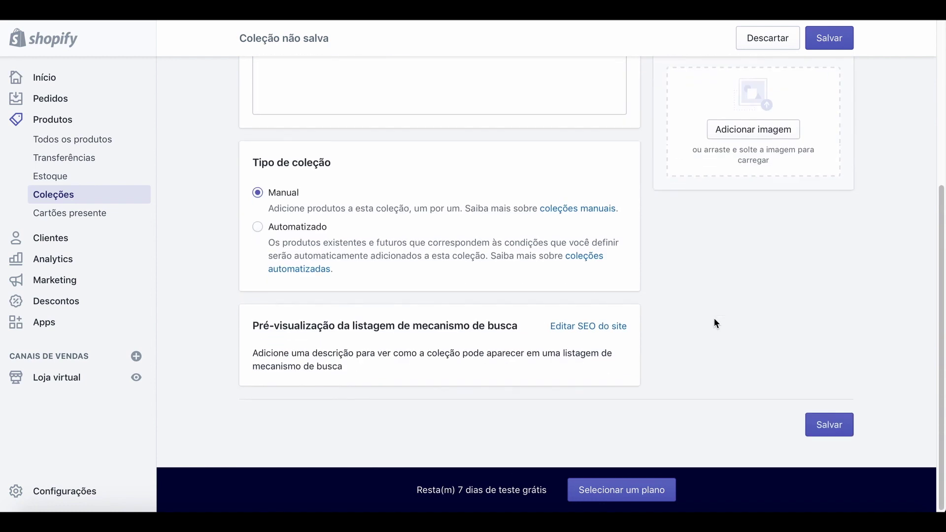
{"action": "scroll", "coordinate": [715, 320], "scroll_direction": "up", "scroll_amount": 5}
{"action": "left_click", "coordinate": [828, 48]}
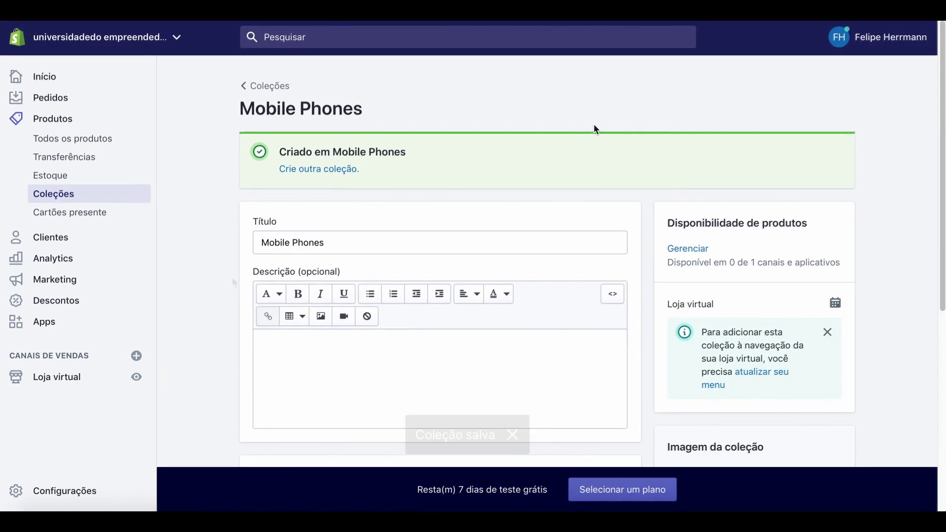
Create and save a manual collection titled 'Headphones', then go back to the Collections list.
{"action": "left_click", "coordinate": [339, 170]}
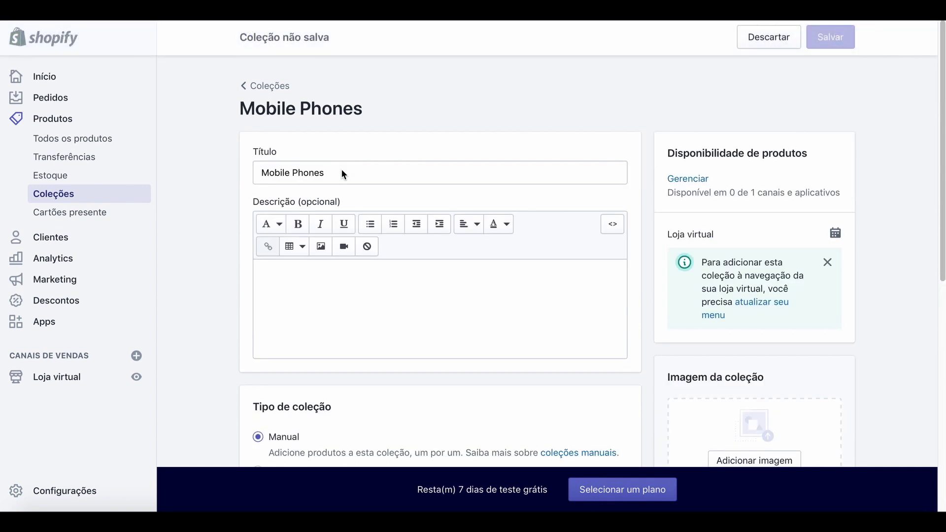
{"action": "left_click", "coordinate": [336, 170]}
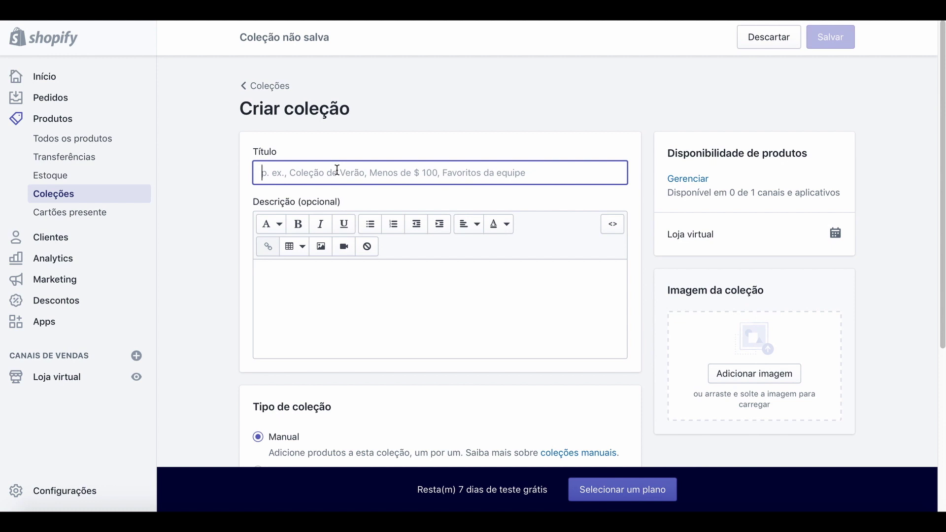
{"action": "type", "text": "Headphones"}
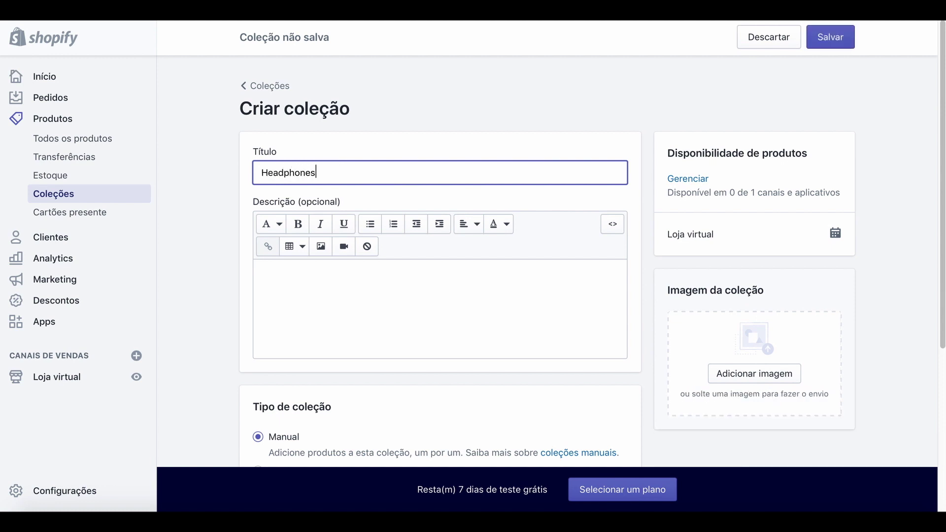
{"action": "scroll", "coordinate": [608, 316], "scroll_direction": "down", "scroll_amount": 5}
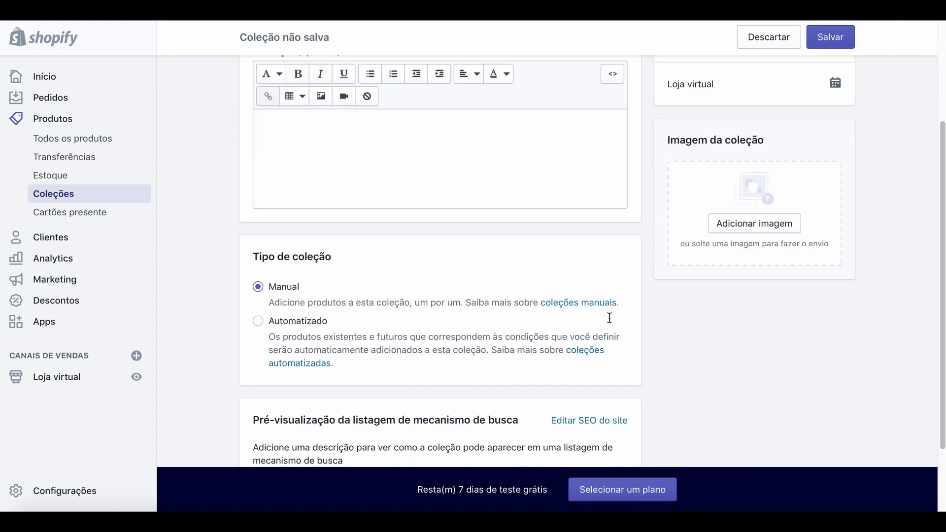
{"action": "scroll", "coordinate": [609, 318], "scroll_direction": "down", "scroll_amount": 1}
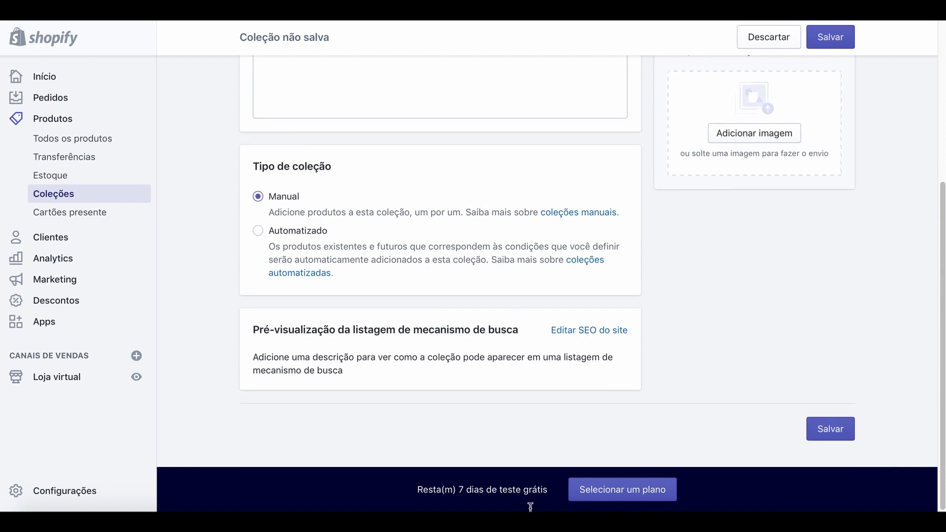
{"action": "scroll", "coordinate": [574, 382], "scroll_direction": "up", "scroll_amount": 6}
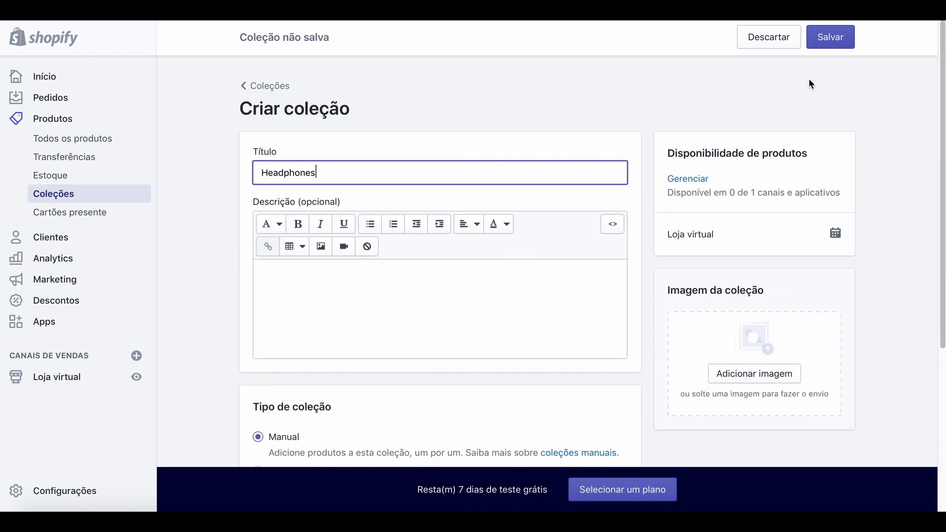
{"action": "left_click", "coordinate": [831, 41]}
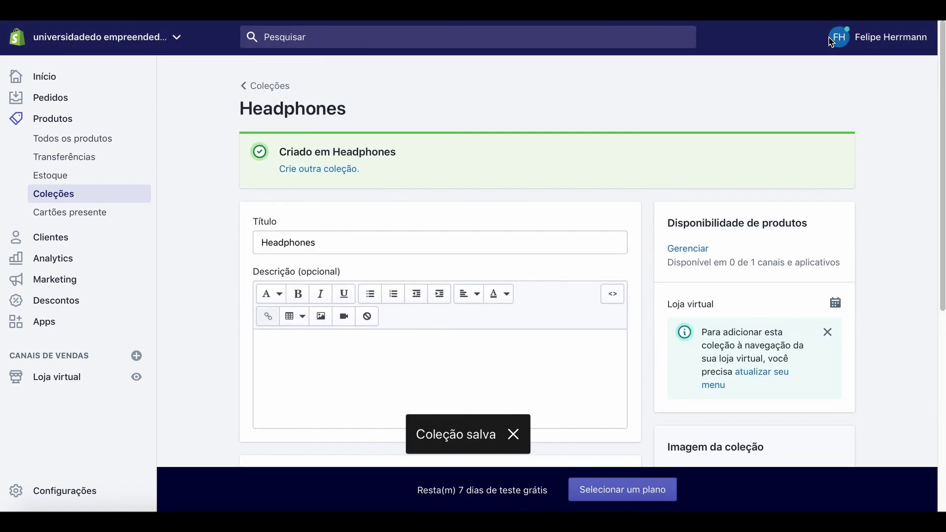
{"action": "left_click", "coordinate": [63, 199]}
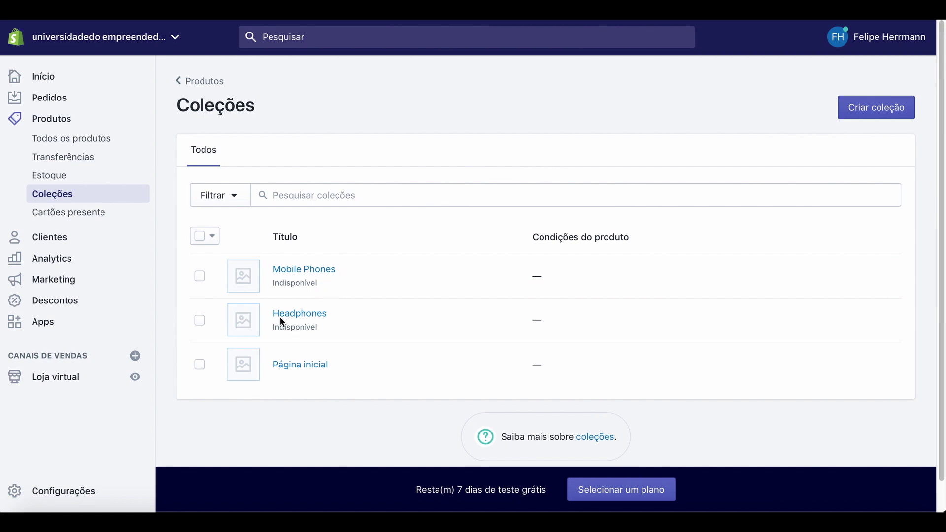
Uncheck Mobile Phones in the iPhone 6S product's collections, save, and view the live store.
{"action": "left_click", "coordinate": [57, 120]}
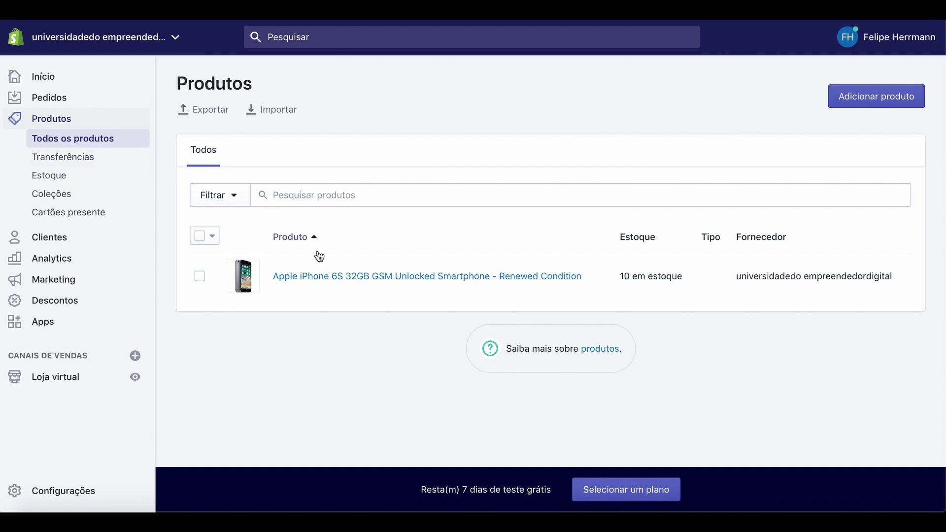
{"action": "left_click", "coordinate": [371, 280]}
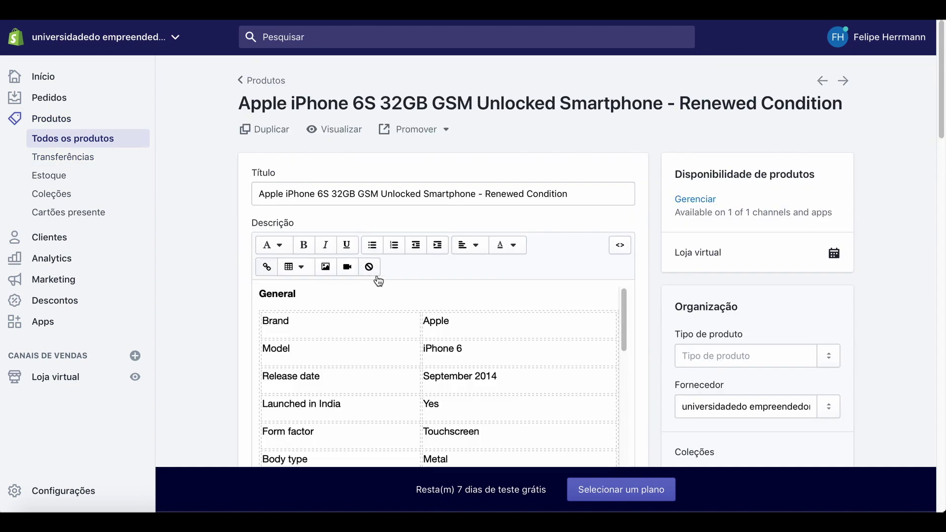
{"action": "scroll", "coordinate": [813, 367], "scroll_direction": "down", "scroll_amount": 4}
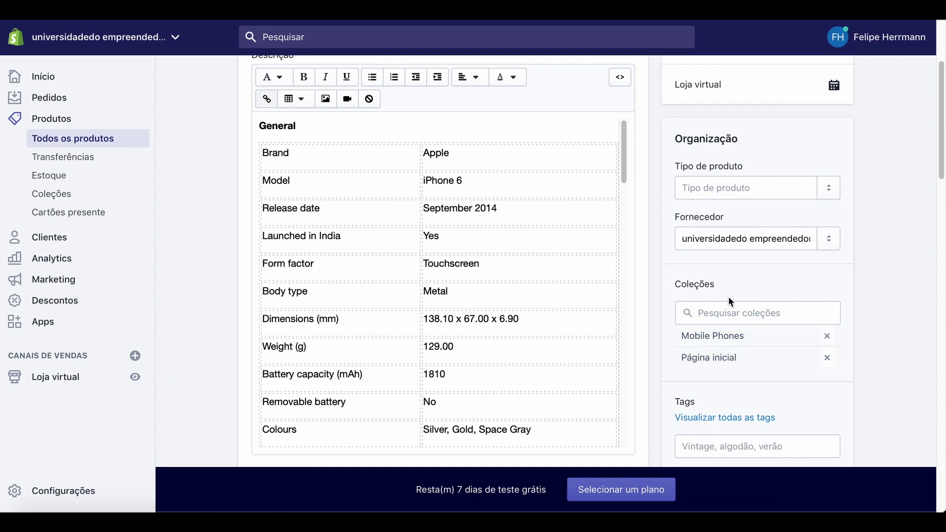
{"action": "left_click", "coordinate": [723, 313]}
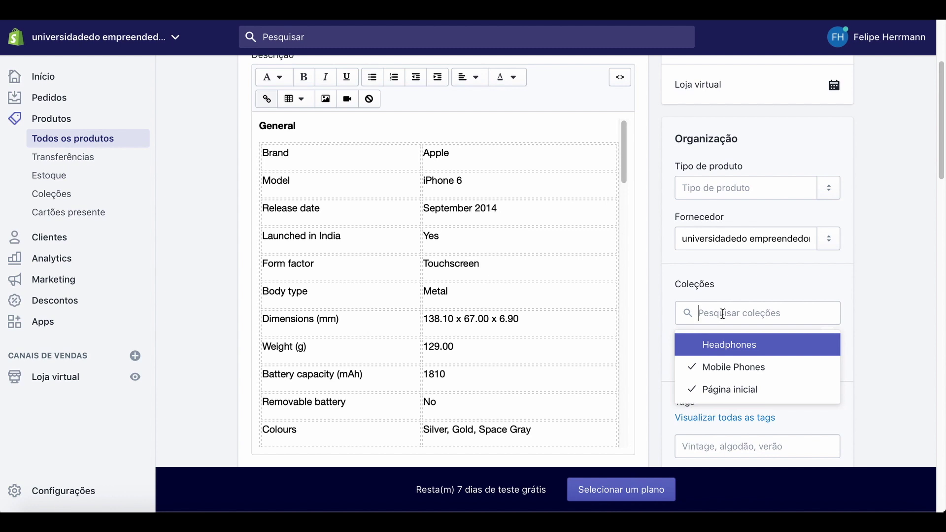
{"action": "left_click", "coordinate": [743, 371]}
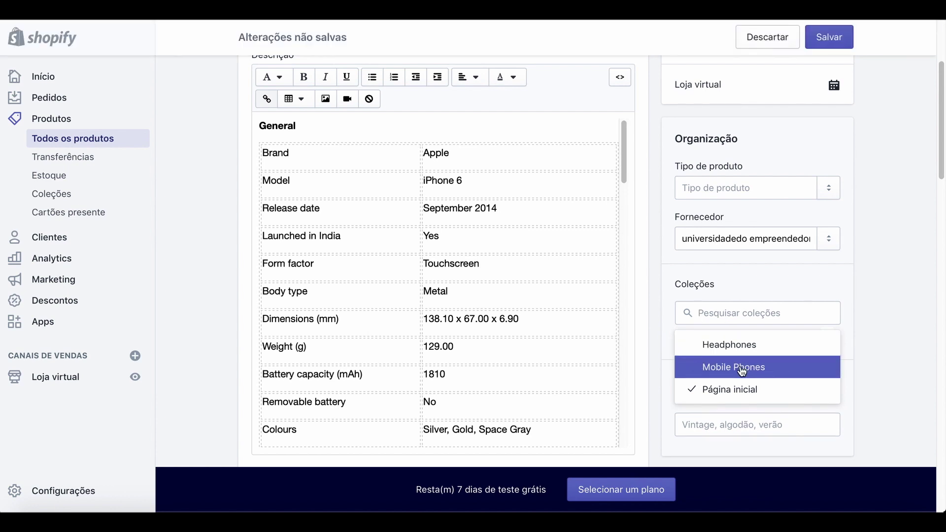
{"action": "left_click", "coordinate": [834, 38]}
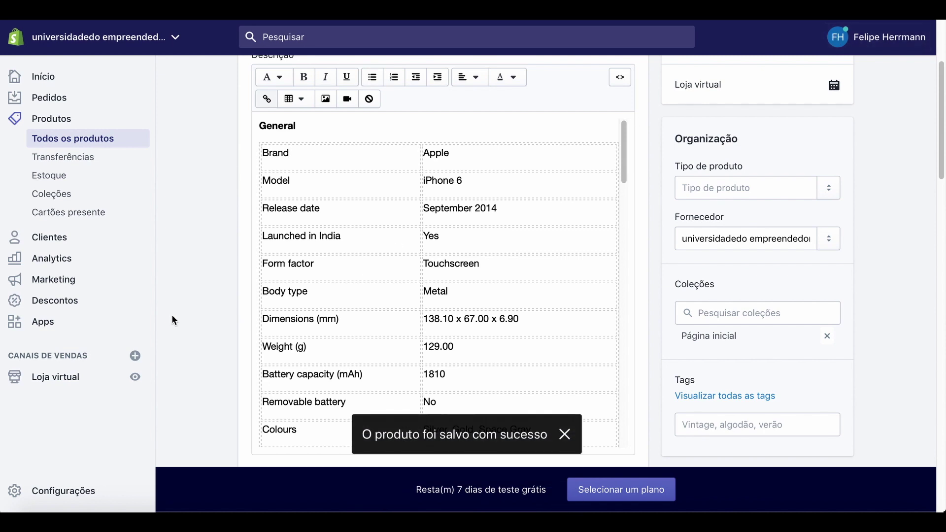
{"action": "left_click", "coordinate": [134, 377]}
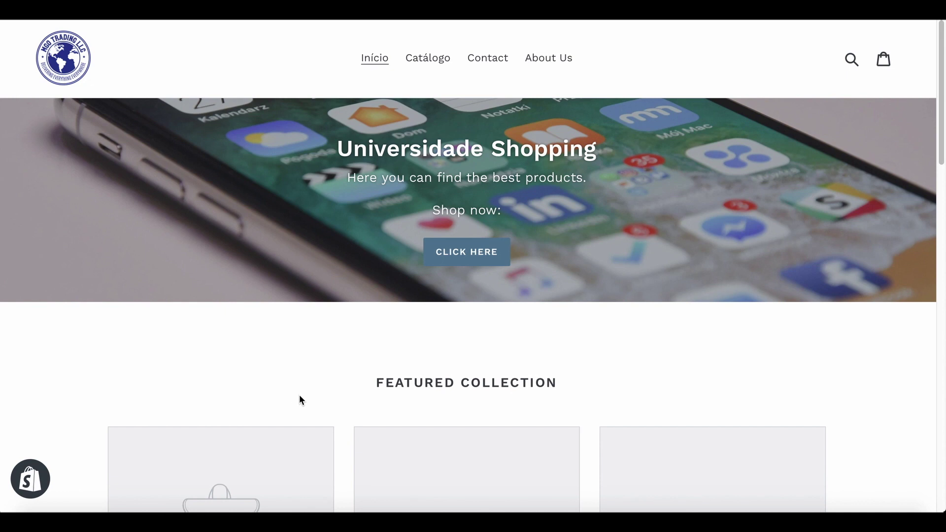
Scroll through the storefront homepage, then return to the iPhone 6S editor in the admin.
{"action": "scroll", "coordinate": [307, 289], "scroll_direction": "down", "scroll_amount": 9}
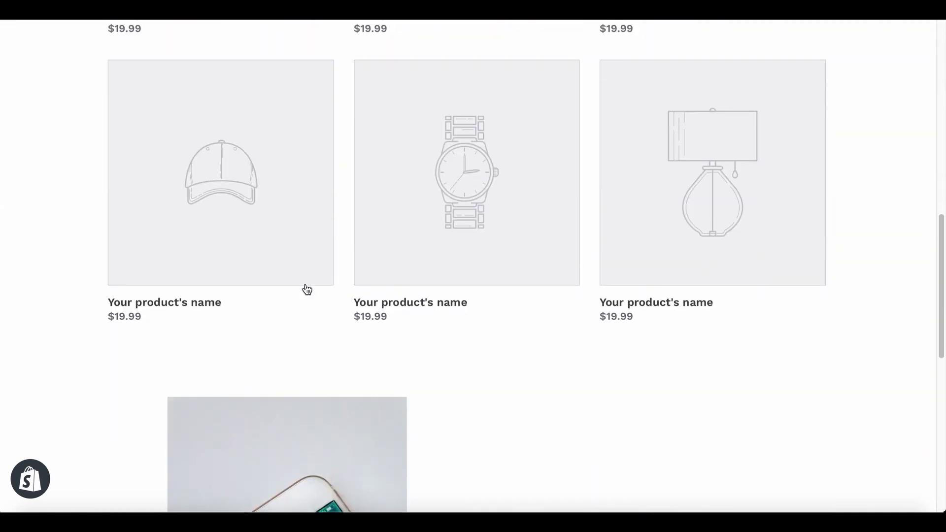
{"action": "scroll", "coordinate": [306, 289], "scroll_direction": "up", "scroll_amount": 9}
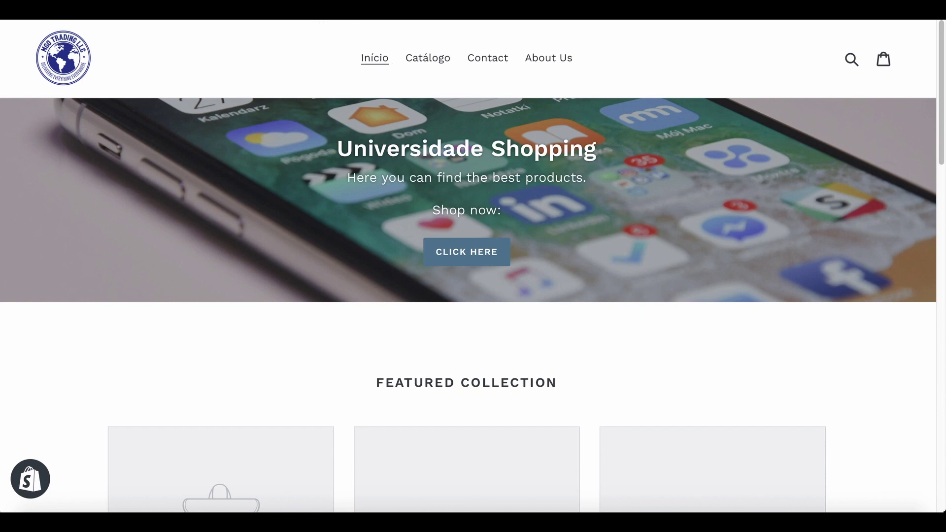
{"action": "left_click", "coordinate": [346, 16]}
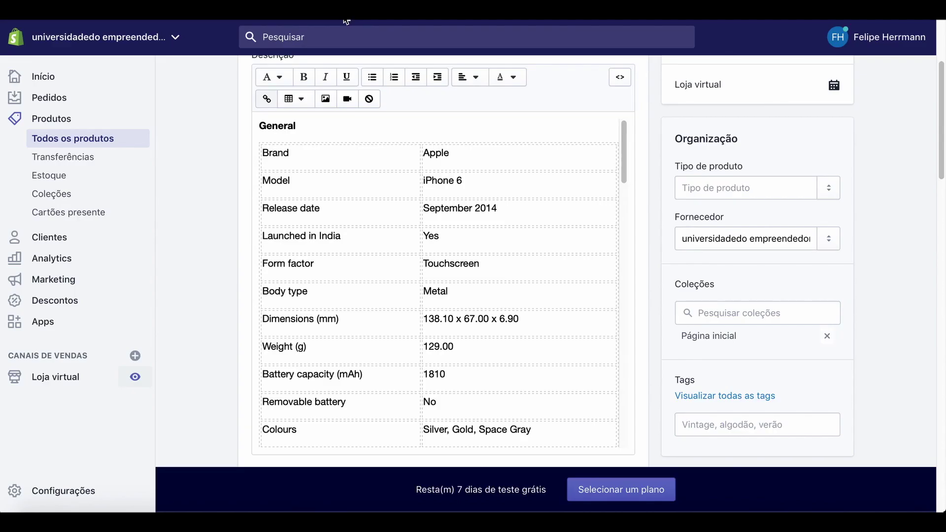
Open the Main menu from Online Store > Navigation for editing.
{"action": "left_click", "coordinate": [57, 378]}
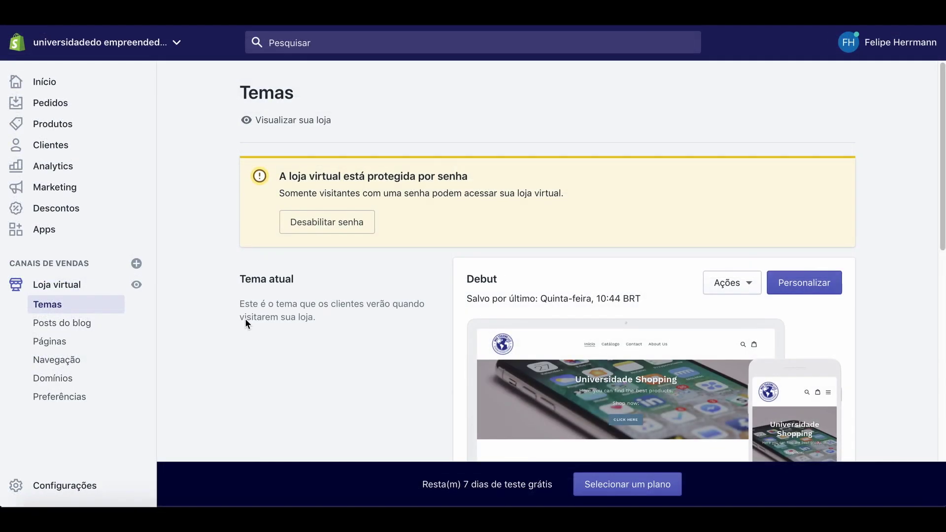
{"action": "left_click", "coordinate": [46, 360]}
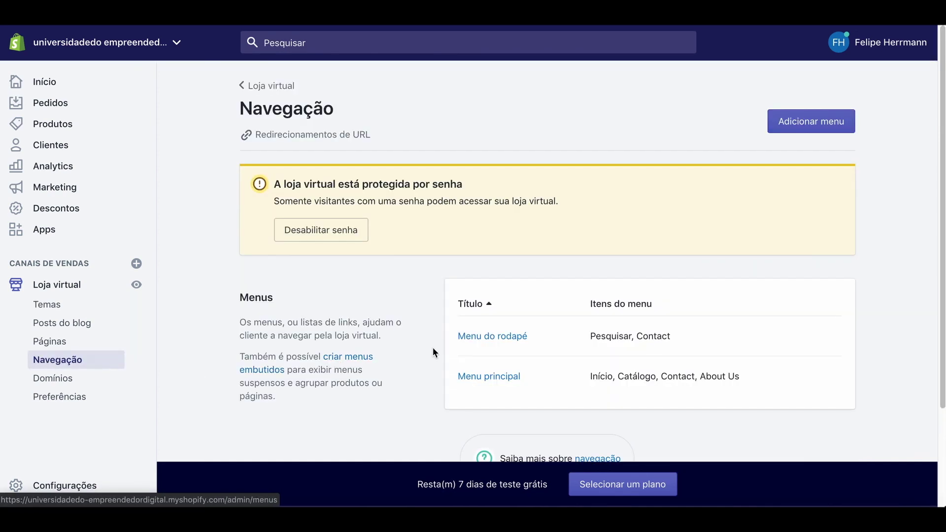
{"action": "left_click", "coordinate": [473, 377]}
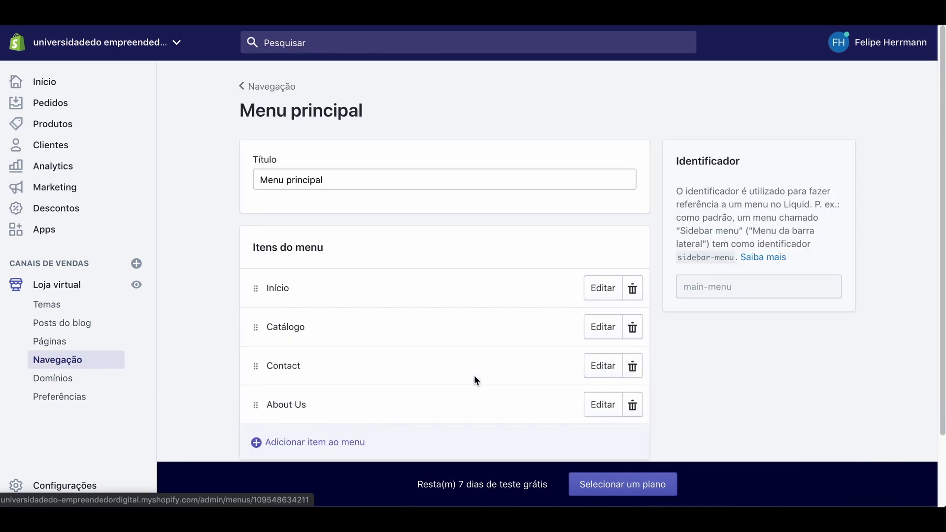
{"action": "scroll", "coordinate": [463, 382], "scroll_direction": "down", "scroll_amount": 1}
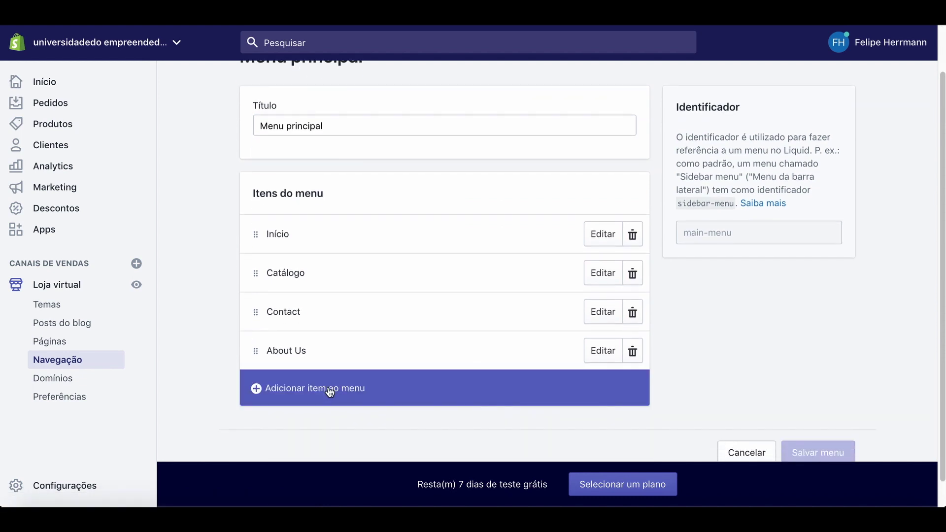
Add a 'Mobile Phones' menu item linking to the Mobile Phones collection.
{"action": "left_click", "coordinate": [327, 388]}
{"action": "left_click", "coordinate": [333, 270]}
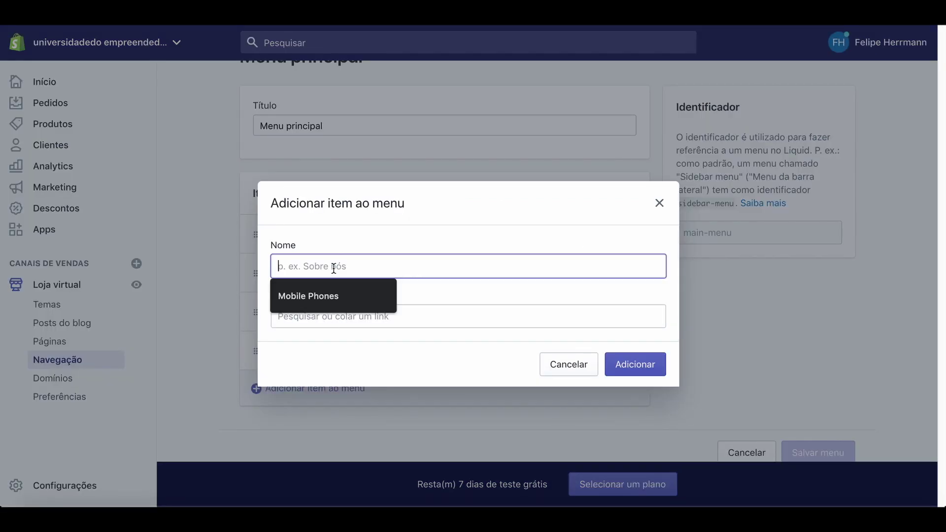
{"action": "left_click", "coordinate": [330, 300]}
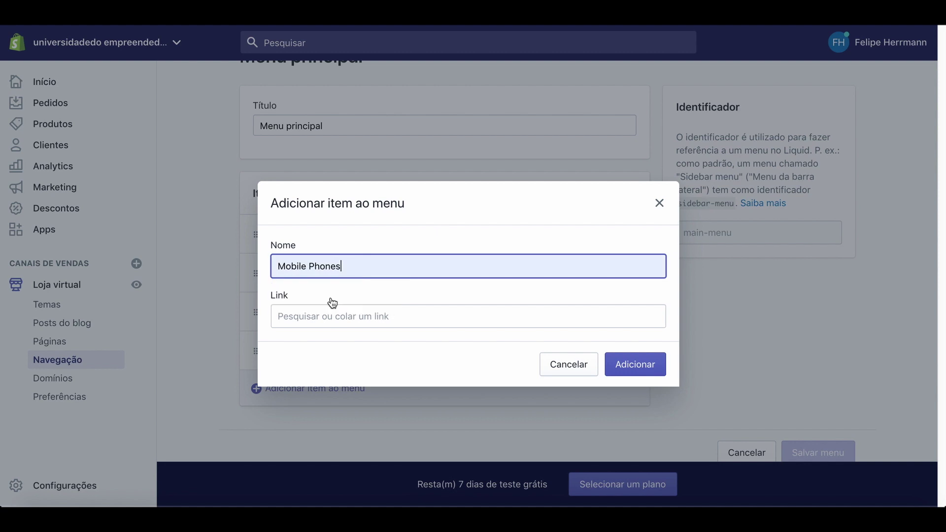
{"action": "left_click", "coordinate": [339, 316]}
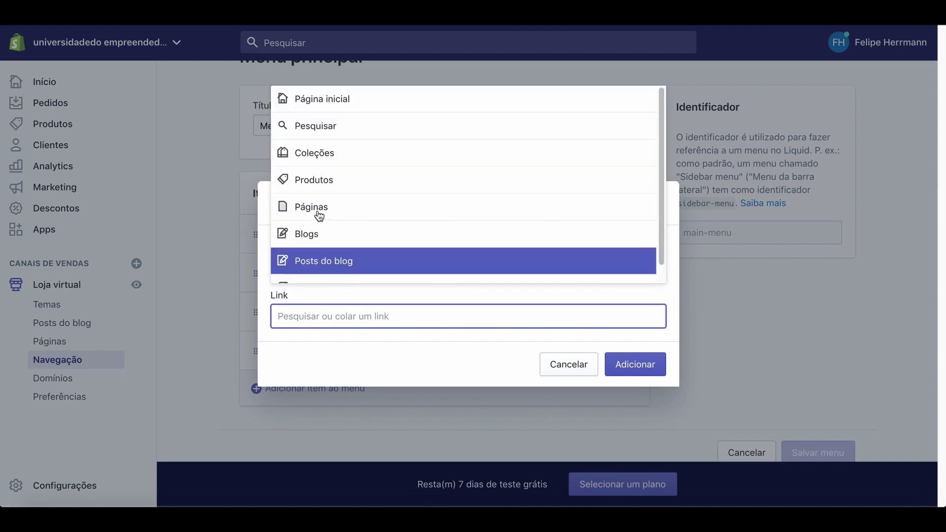
{"action": "left_click", "coordinate": [319, 157]}
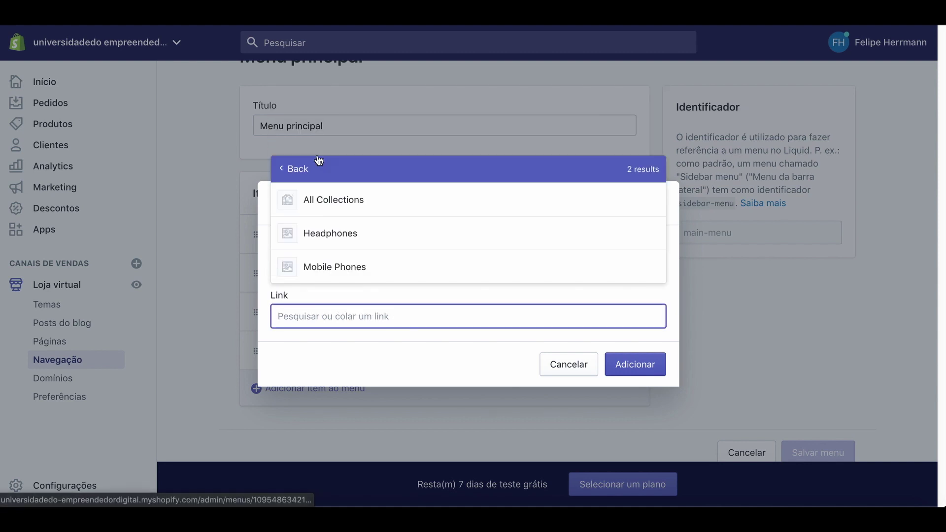
{"action": "left_click", "coordinate": [354, 272]}
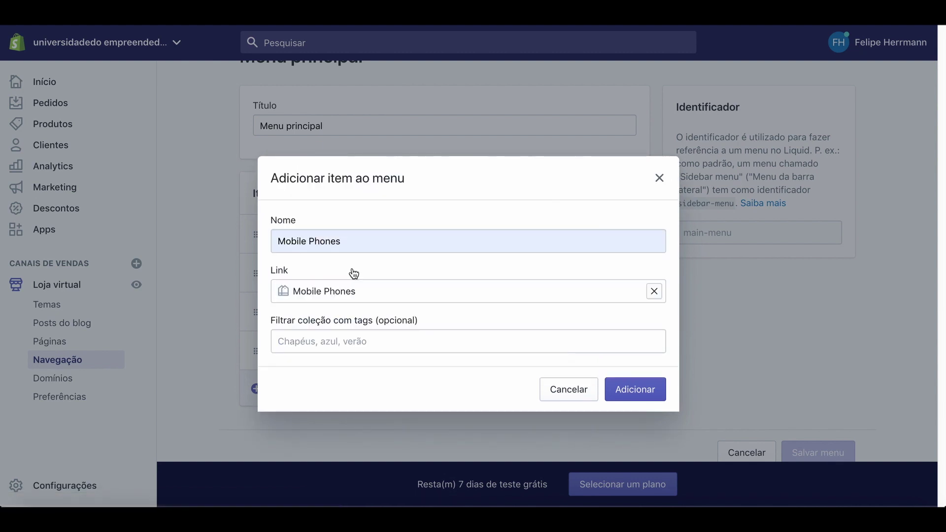
{"action": "left_click", "coordinate": [635, 390]}
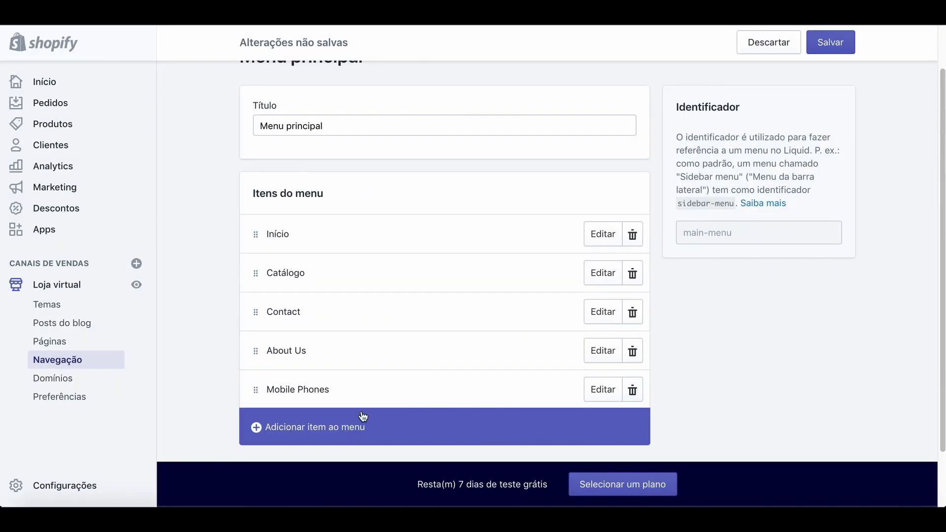
Add a 'Headphones' menu item linking to the Headphones collection.
{"action": "scroll", "coordinate": [363, 416], "scroll_direction": "down", "scroll_amount": 2}
{"action": "left_click", "coordinate": [333, 368]}
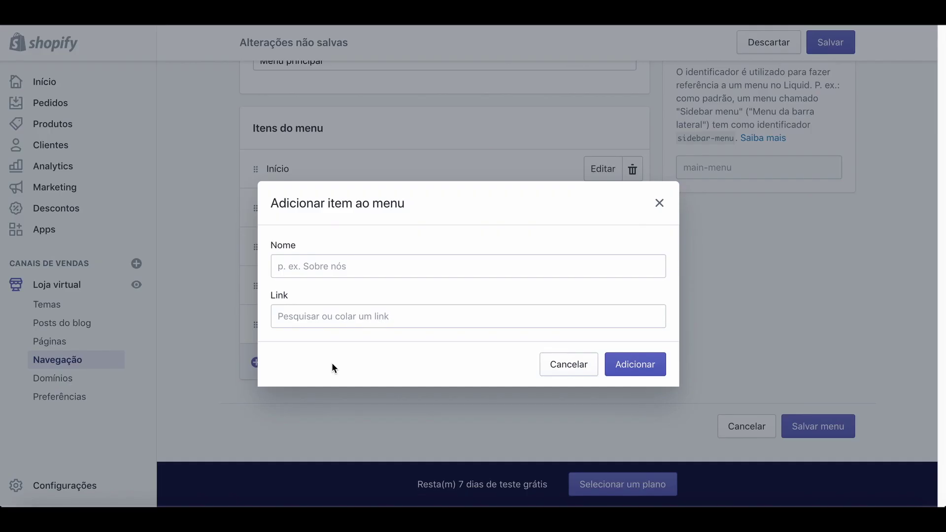
{"action": "left_click", "coordinate": [356, 267]}
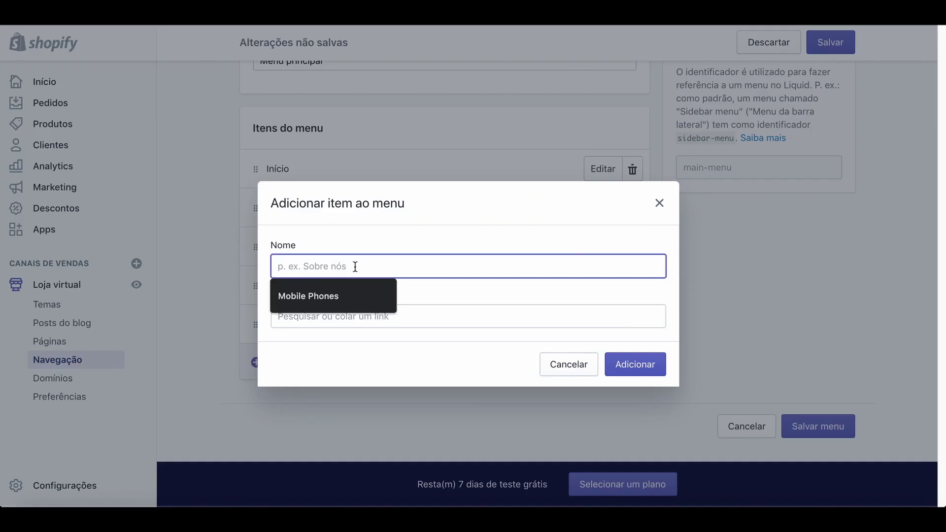
{"action": "type", "text": "Headphones"}
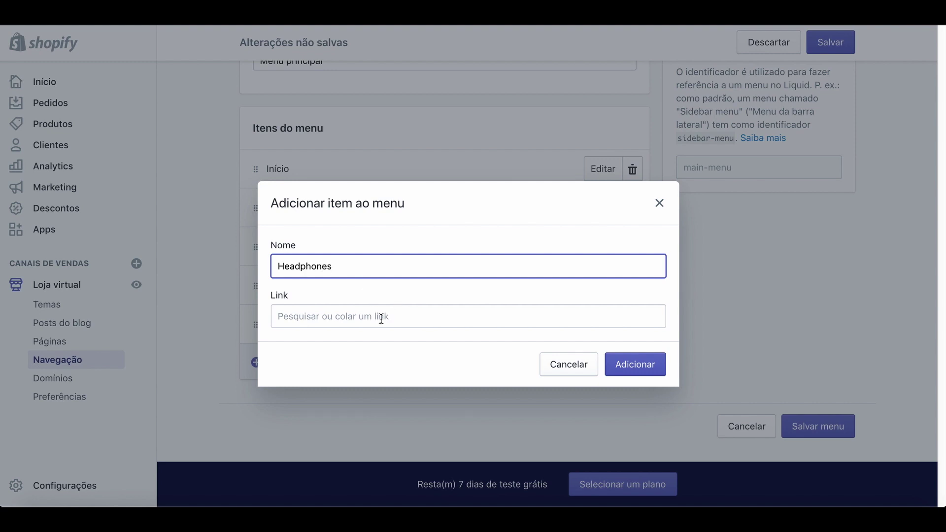
{"action": "left_click", "coordinate": [381, 318]}
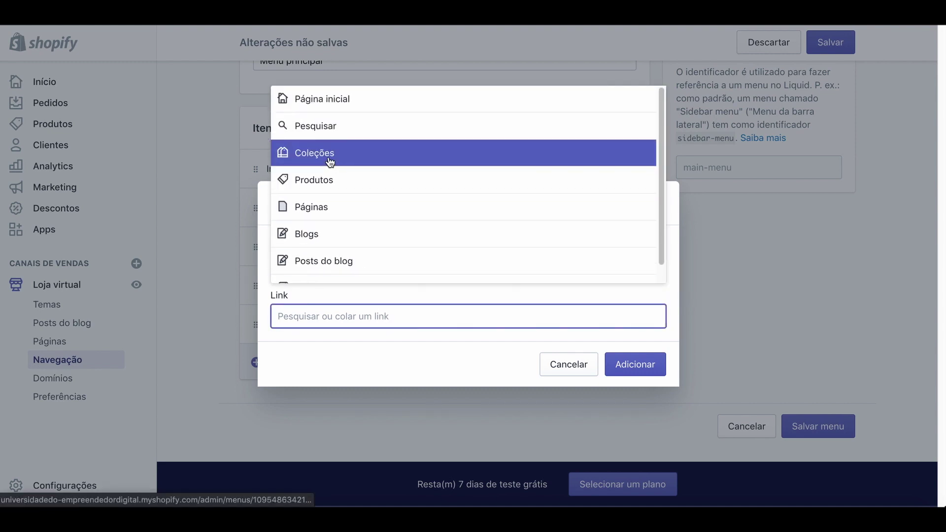
{"action": "left_click", "coordinate": [329, 158]}
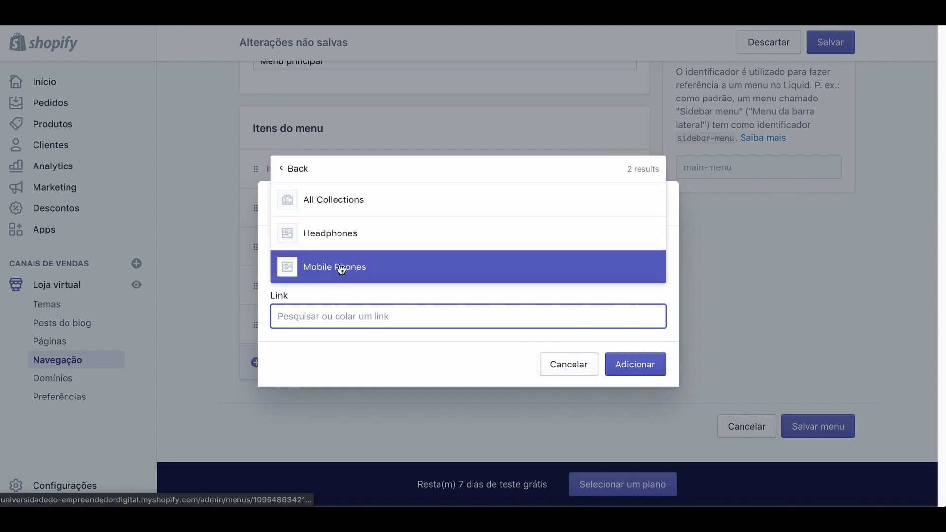
{"action": "left_click", "coordinate": [341, 236]}
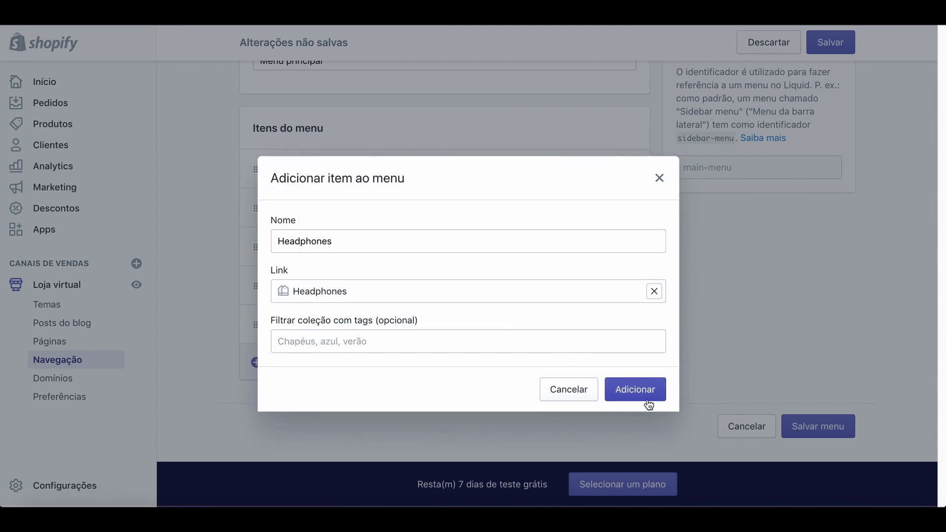
{"action": "left_click", "coordinate": [635, 390]}
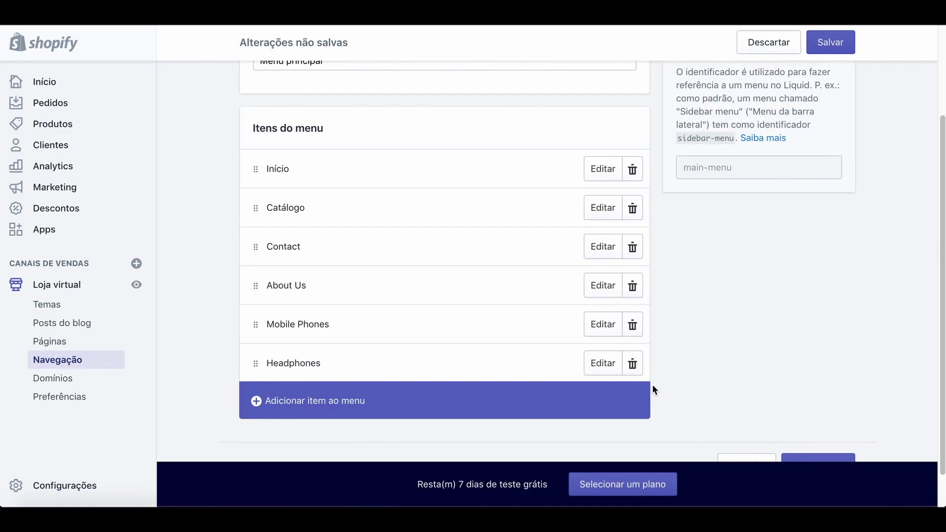
Save the main menu and view the live store to check it.
{"action": "scroll", "coordinate": [849, 282], "scroll_direction": "down", "scroll_amount": 1}
{"action": "left_click", "coordinate": [814, 430]}
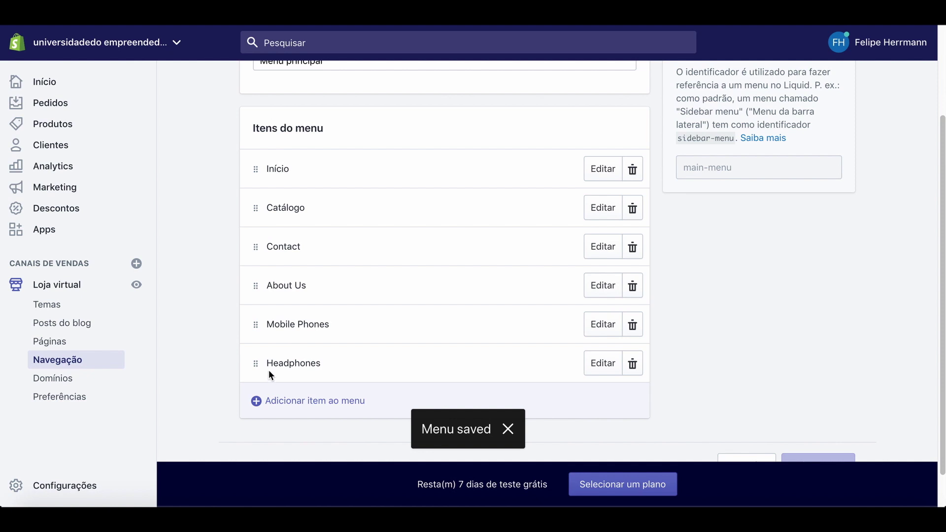
{"action": "left_click", "coordinate": [138, 286]}
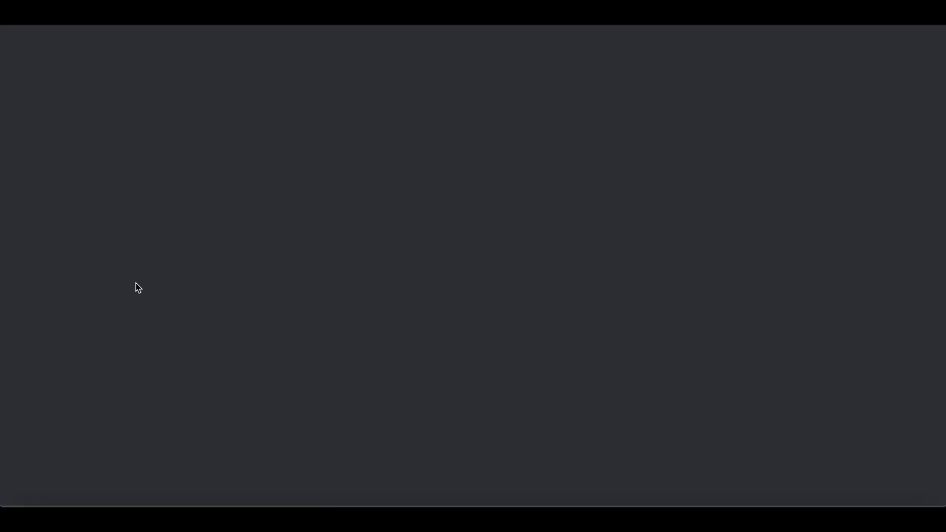
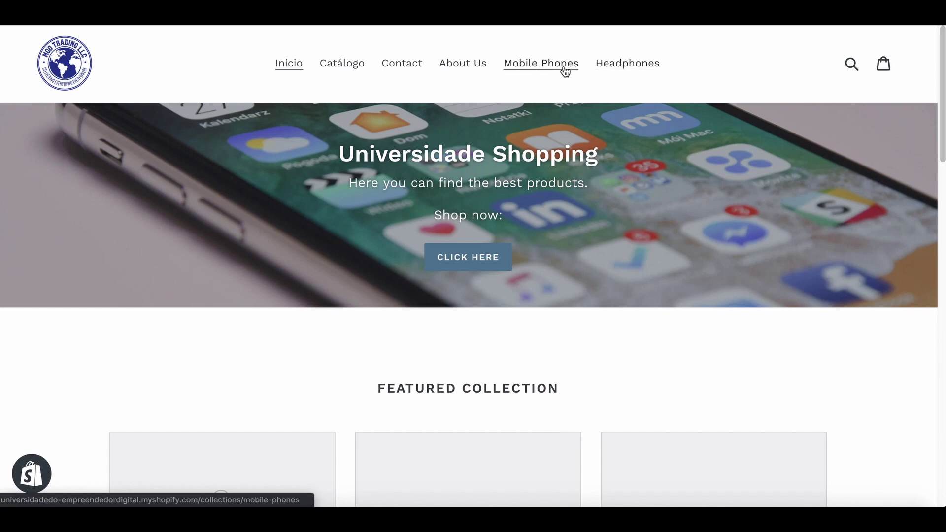
Open the storefront's Mobile Phones page, then return to the admin's main menu editor.
{"action": "left_click", "coordinate": [547, 66]}
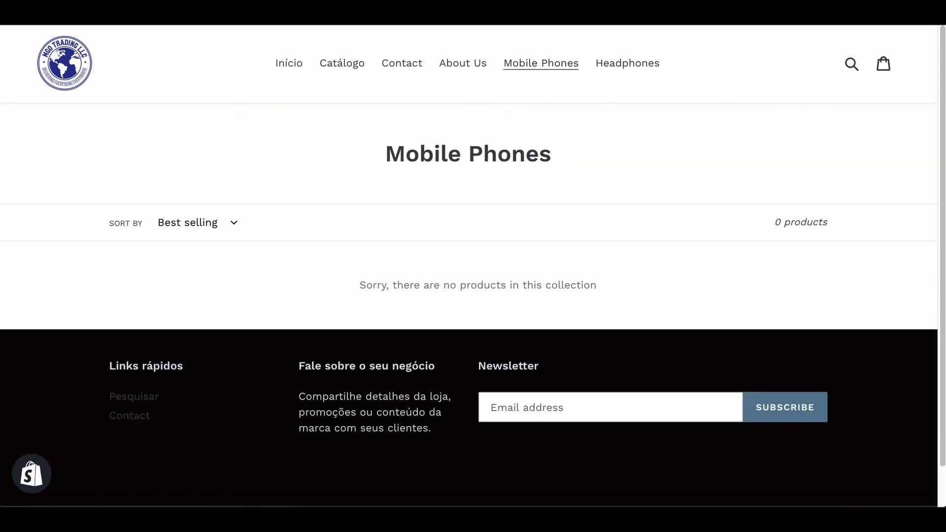
{"action": "left_click", "coordinate": [295, 15]}
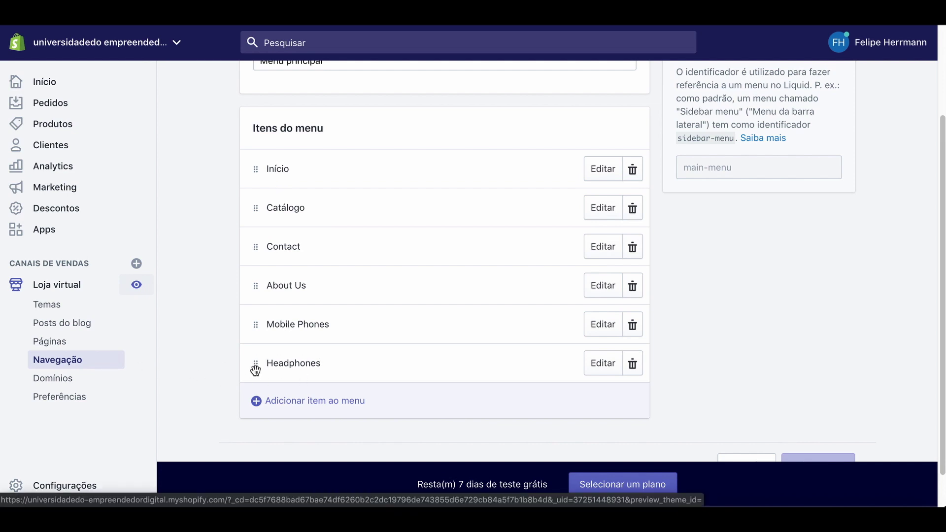
Drag Mobile Phones and Headphones under Catálogo, save the menu, and view the live store.
{"action": "scroll", "coordinate": [256, 328], "scroll_direction": "up", "scroll_amount": 1}
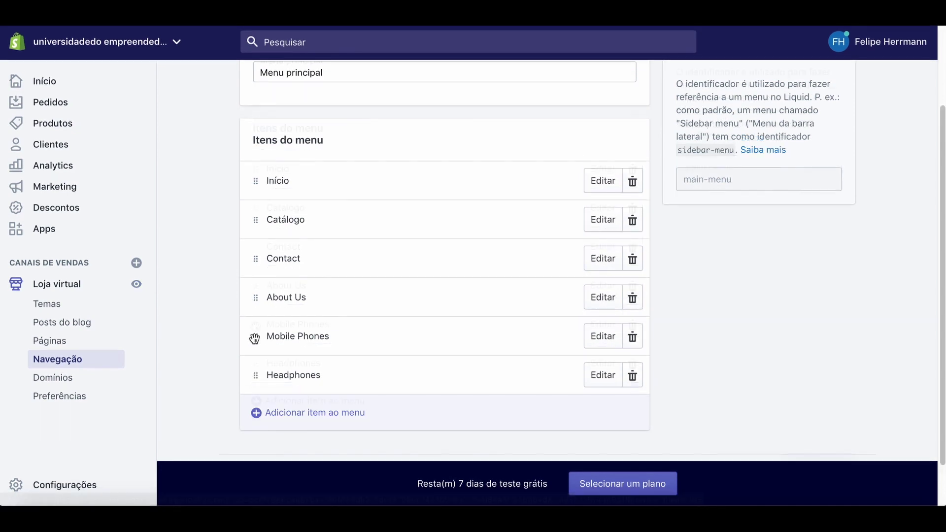
{"action": "left_click_drag", "start_coordinate": [254, 339], "coordinate": [284, 231]}
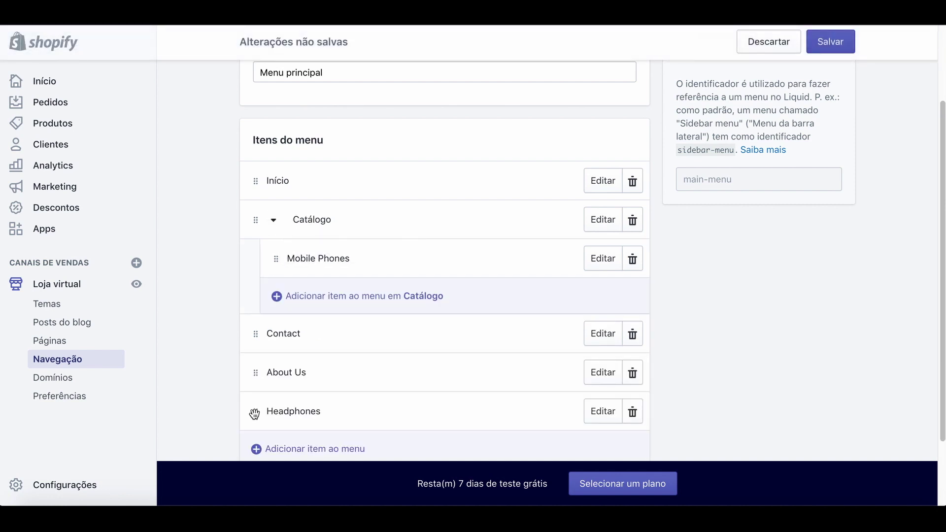
{"action": "left_click_drag", "start_coordinate": [254, 414], "coordinate": [277, 247]}
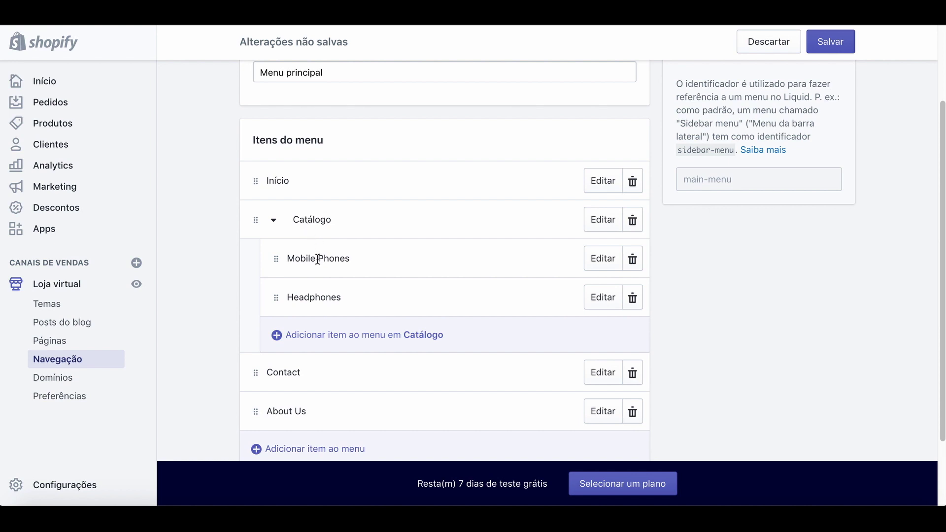
{"action": "left_click", "coordinate": [829, 44]}
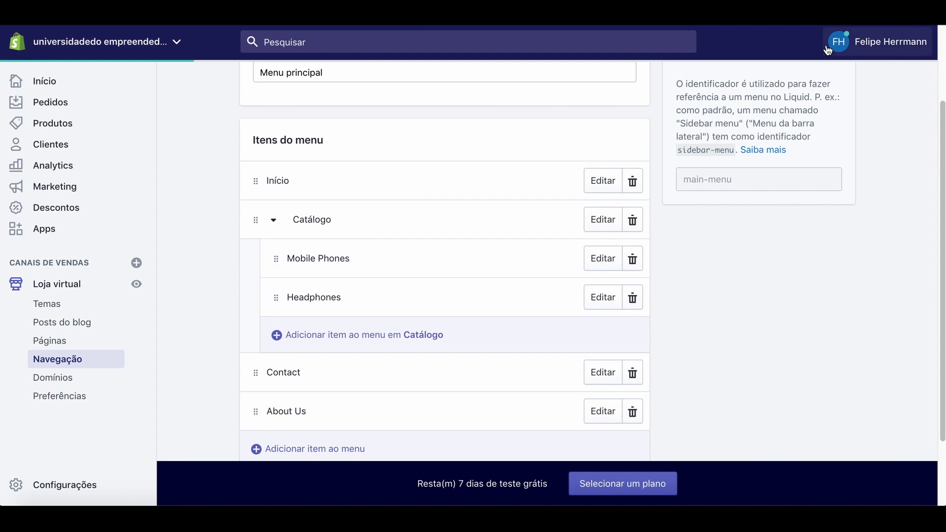
{"action": "left_click", "coordinate": [137, 285]}
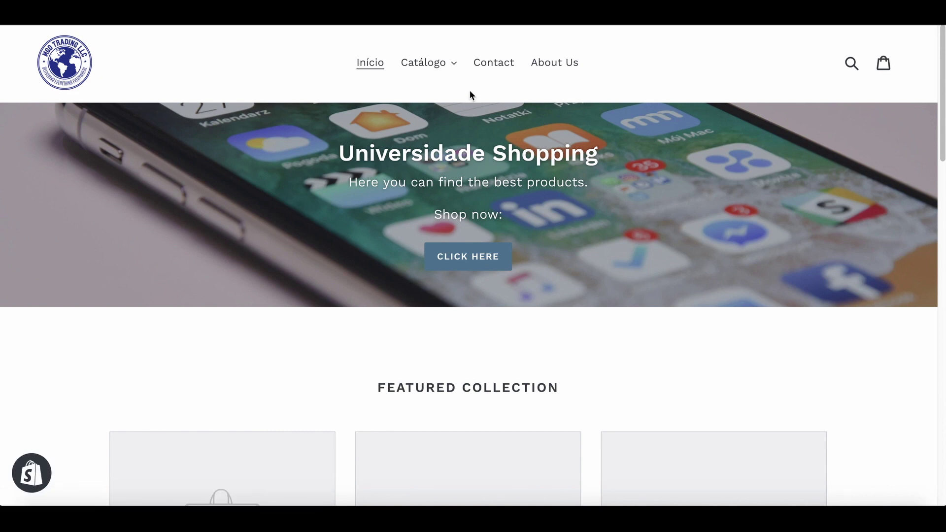
Open Mobile Phones from the storefront's Catálogo dropdown, then return to the admin.
{"action": "left_click", "coordinate": [456, 69]}
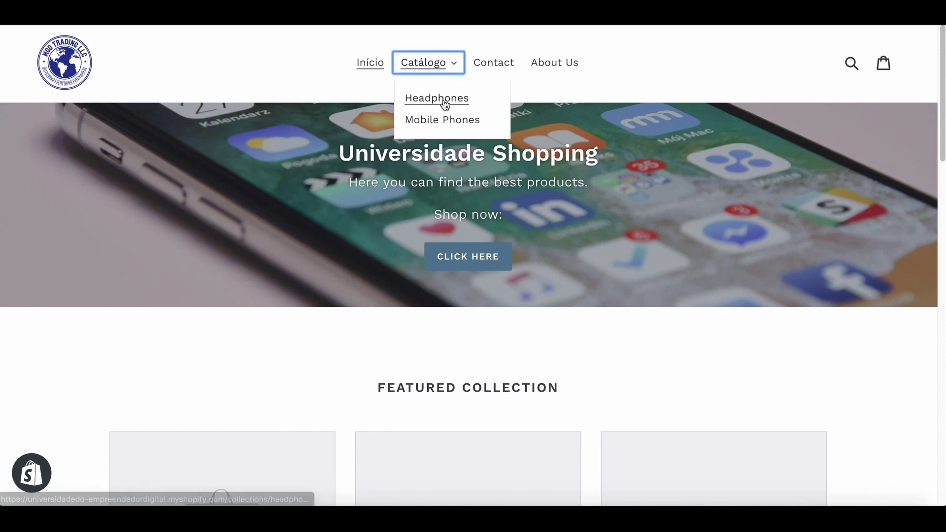
{"action": "left_click", "coordinate": [441, 120]}
{"action": "left_click", "coordinate": [440, 127]}
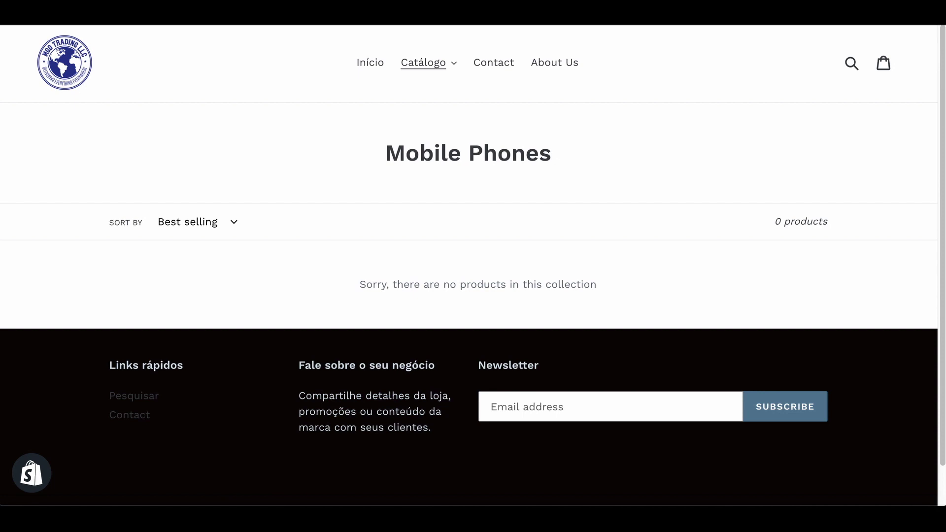
{"action": "key", "text": "ctrl+shift+Tab"}
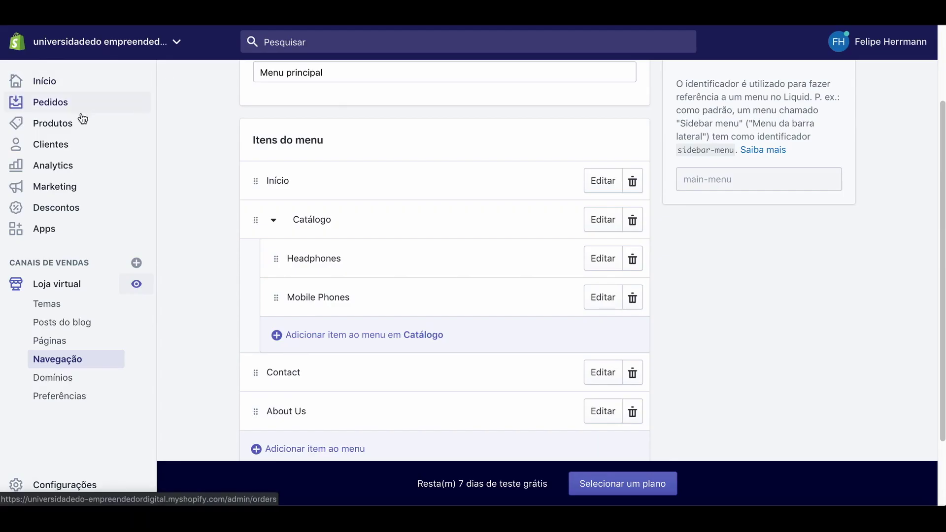
Look at the iPhone product's details, then go from Apps to the Shopify App Store.
{"action": "left_click", "coordinate": [65, 128]}
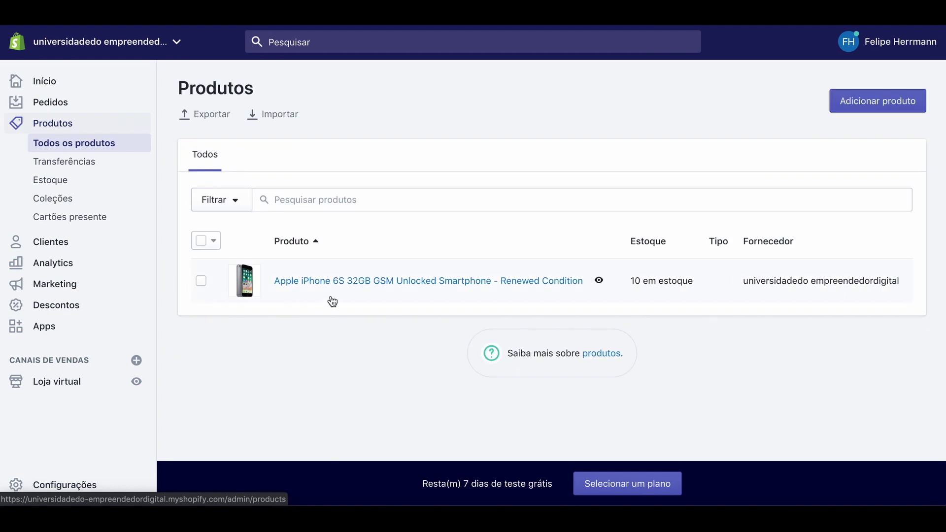
{"action": "left_click", "coordinate": [344, 286]}
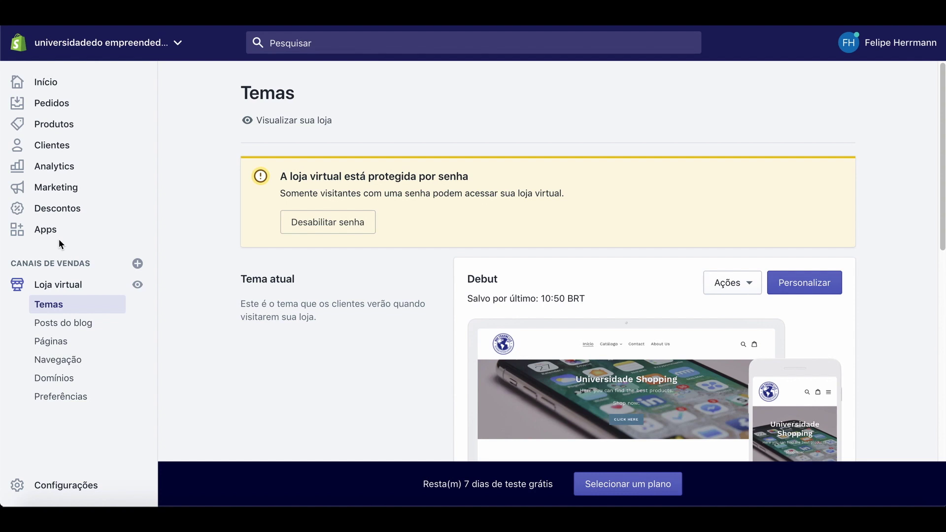
{"action": "left_click", "coordinate": [47, 230]}
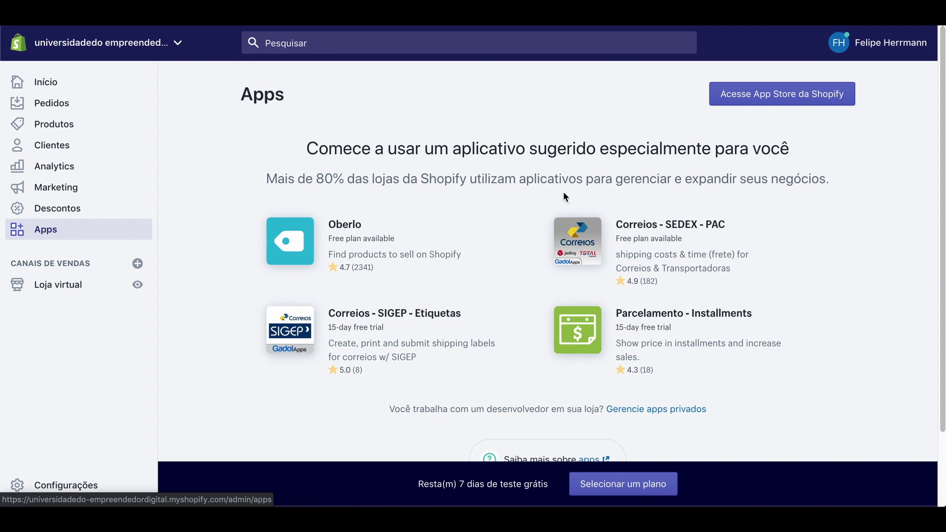
{"action": "left_click", "coordinate": [793, 97]}
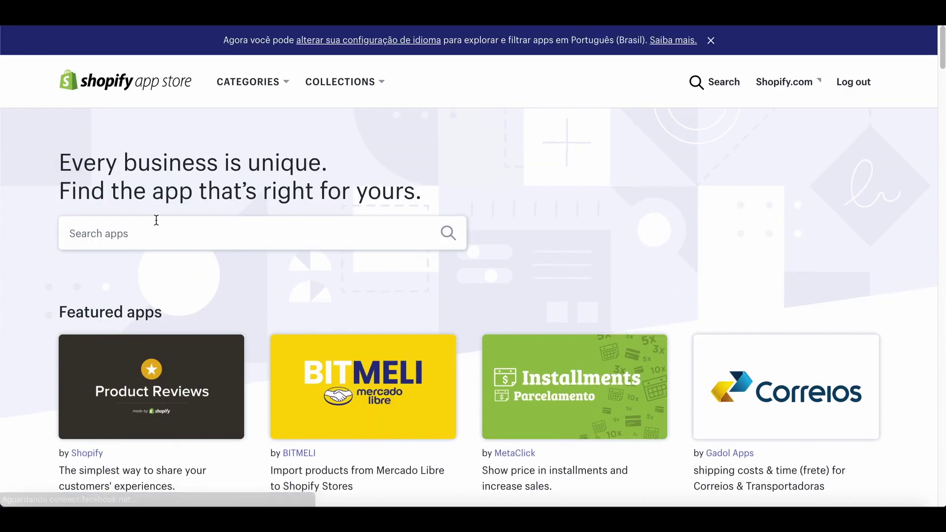
Search the App Store for 'oberlo' and choose Add app on the Oberlo result.
{"action": "left_click", "coordinate": [156, 220]}
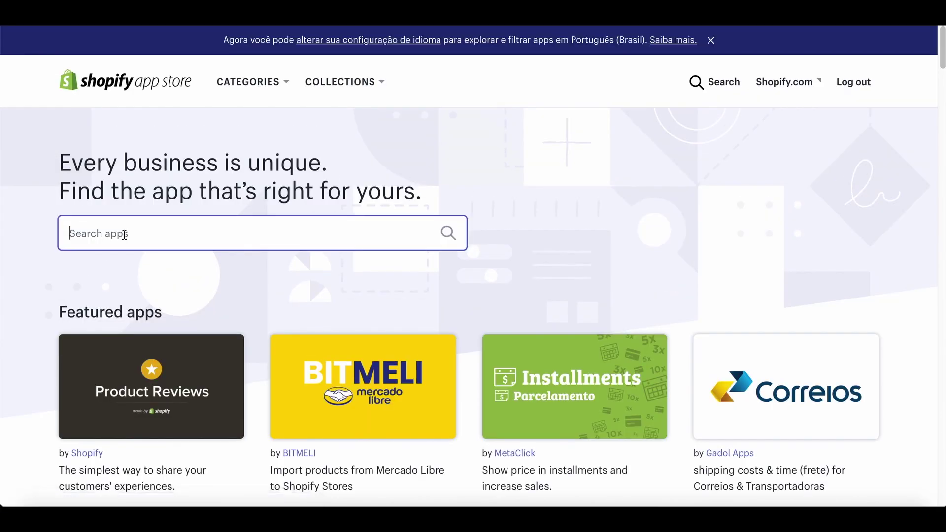
{"action": "type", "text": "oberlo"}
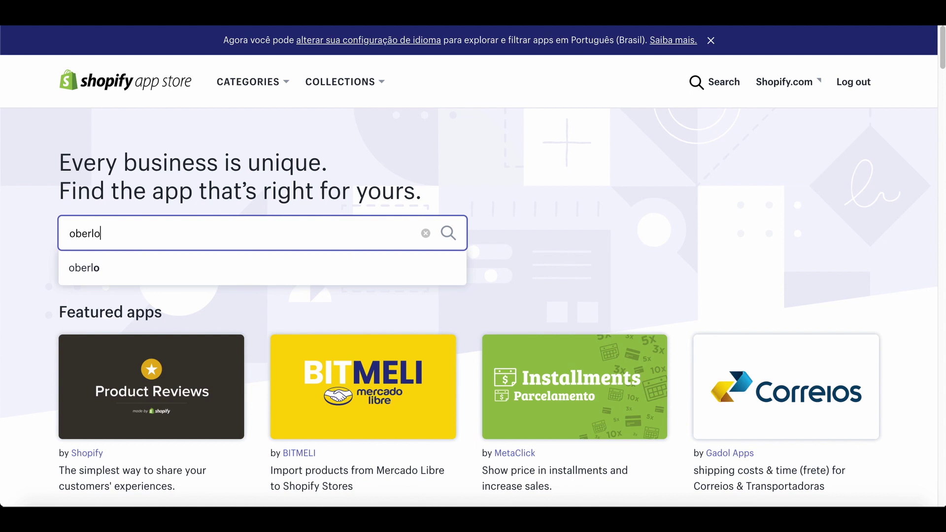
{"action": "left_click", "coordinate": [448, 238]}
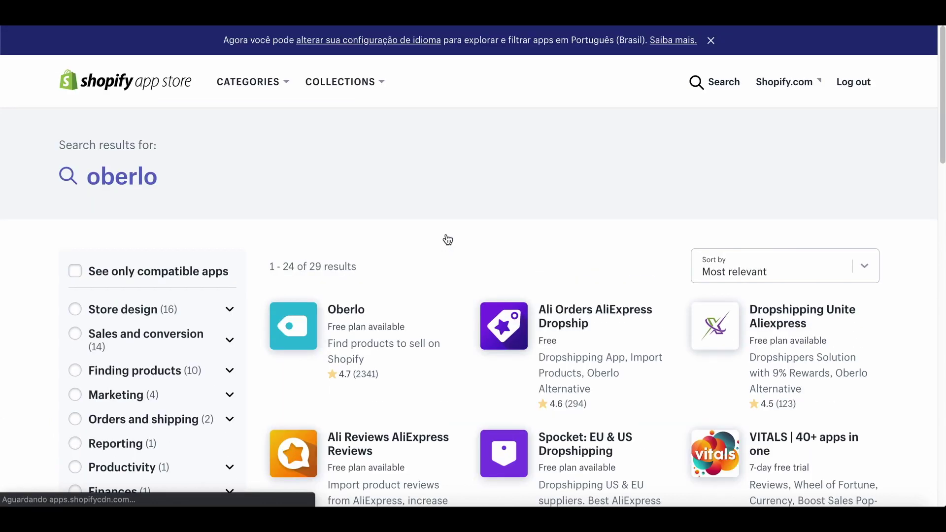
{"action": "left_click", "coordinate": [303, 331]}
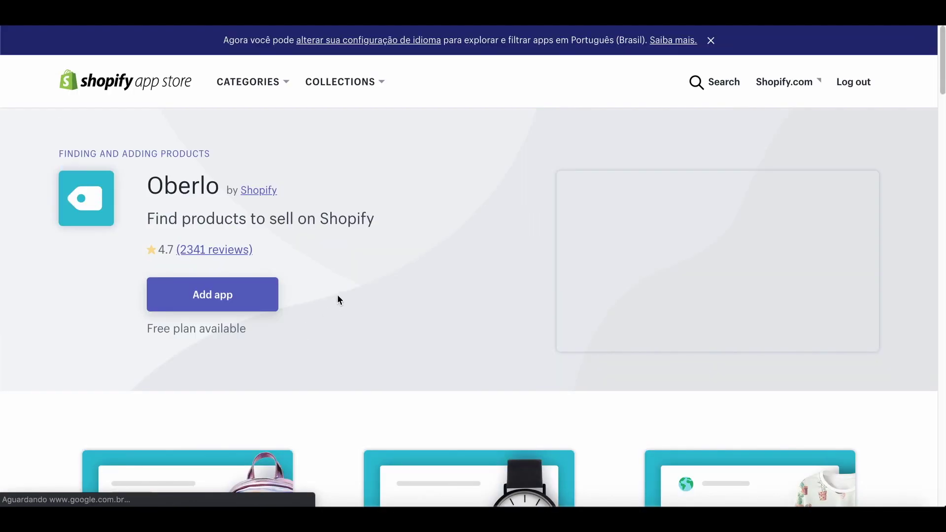
{"action": "left_click", "coordinate": [211, 295]}
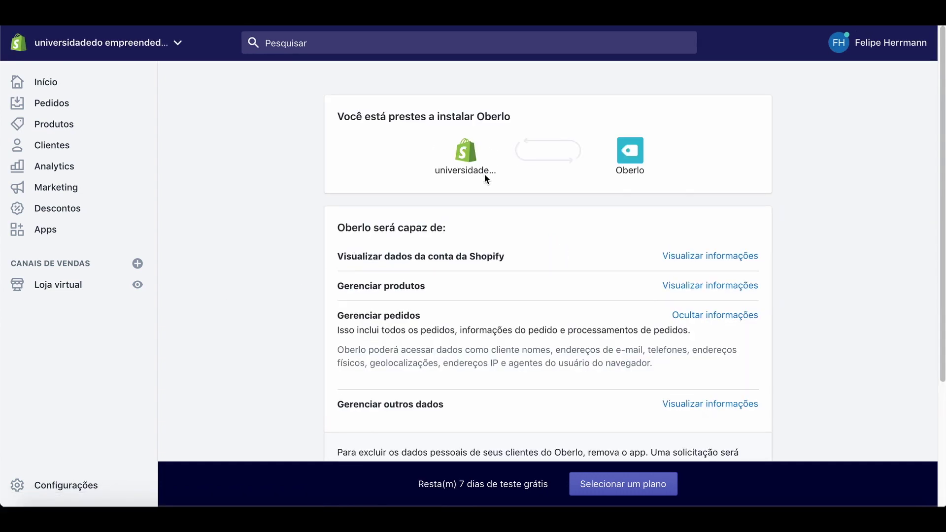
Approve the Oberlo permissions with Instalar app to open its dashboard.
{"action": "scroll", "coordinate": [637, 230], "scroll_direction": "down", "scroll_amount": 2}
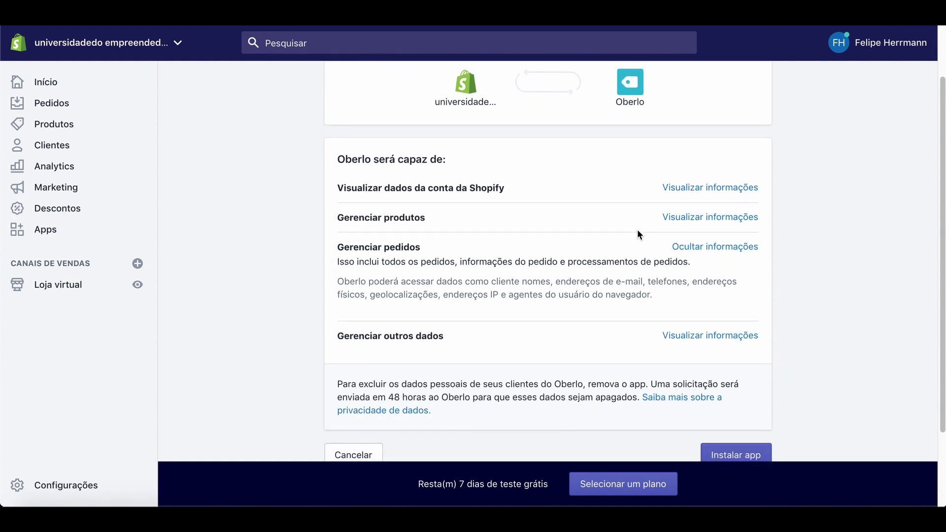
{"action": "scroll", "coordinate": [581, 235], "scroll_direction": "down", "scroll_amount": 2}
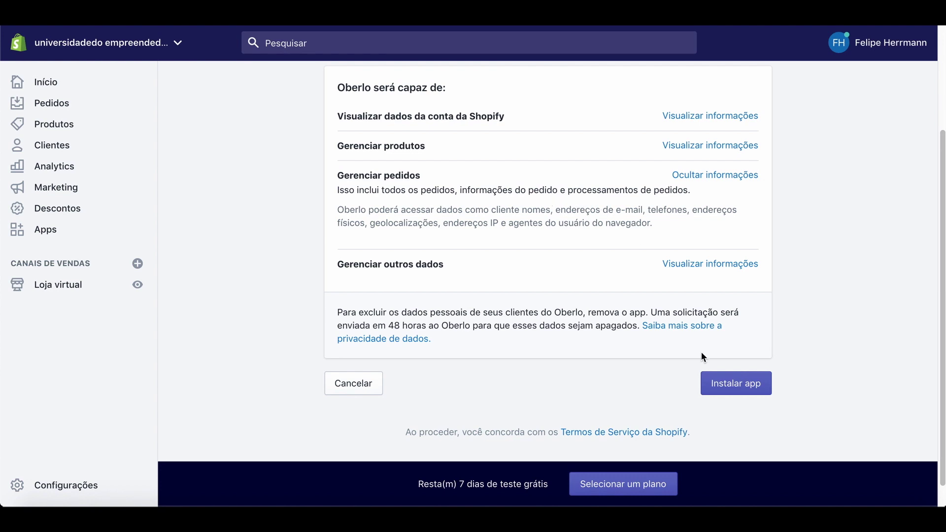
{"action": "left_click", "coordinate": [732, 383]}
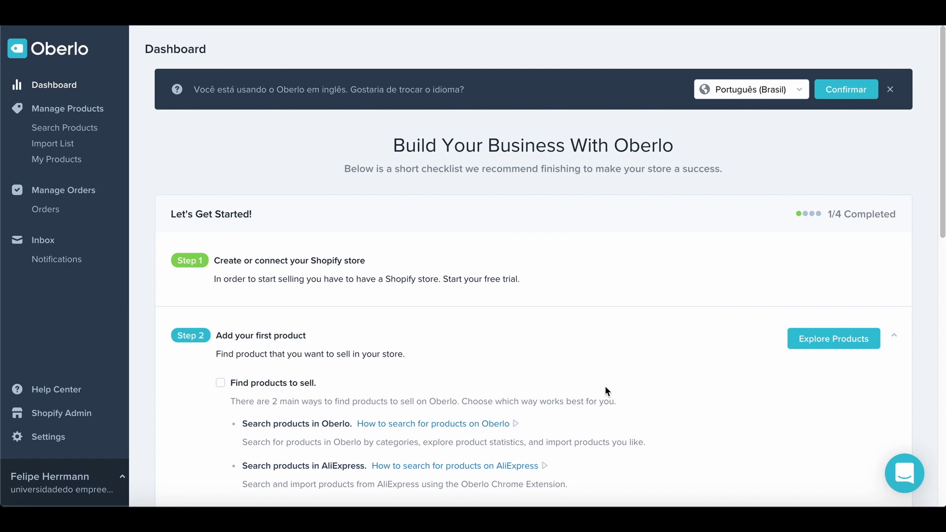
Confirm Português (Brasil) as Oberlo's interface language.
{"action": "scroll", "coordinate": [605, 385], "scroll_direction": "down", "scroll_amount": 1}
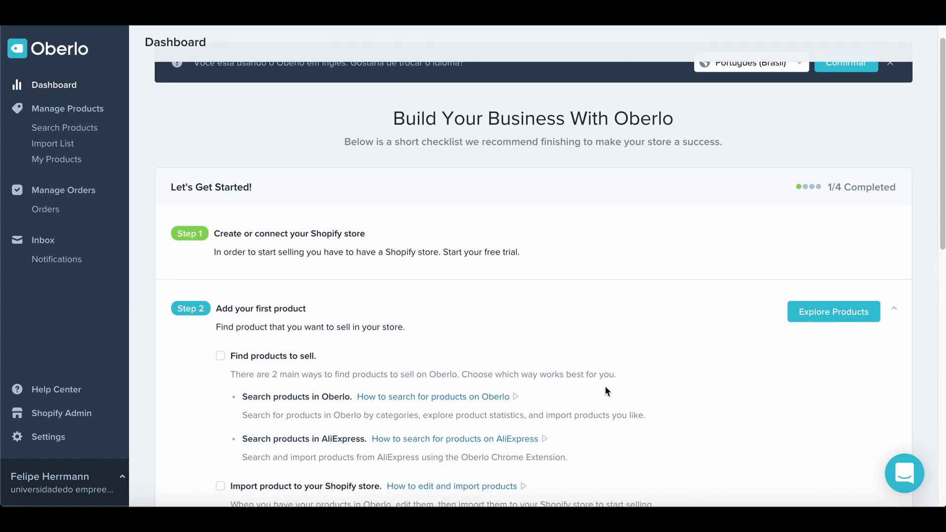
{"action": "scroll", "coordinate": [604, 386], "scroll_direction": "up", "scroll_amount": 1}
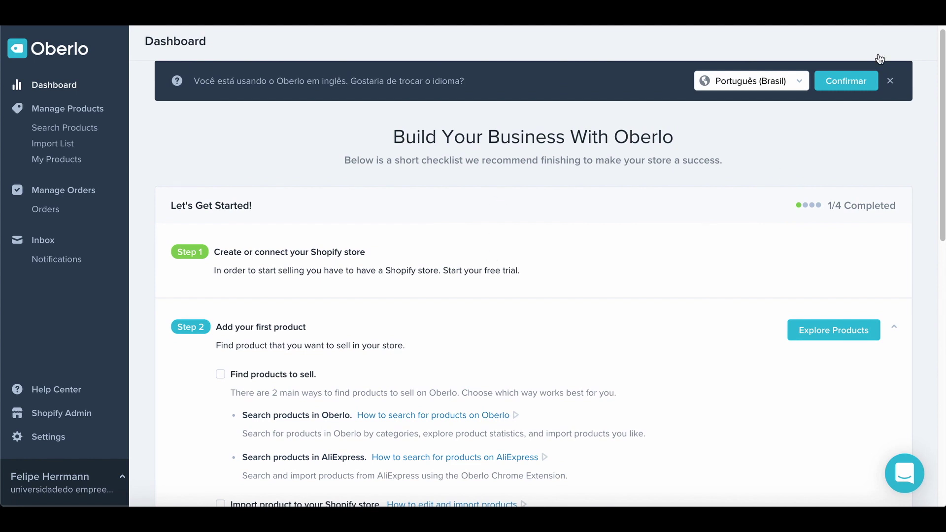
{"action": "left_click", "coordinate": [849, 82]}
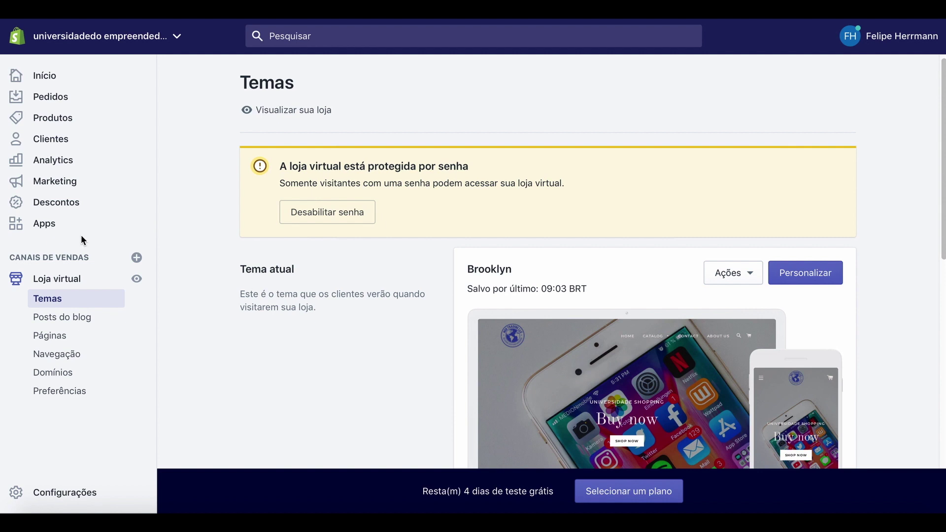
Launch Oberlo from the store's Apps list.
{"action": "left_click", "coordinate": [54, 227]}
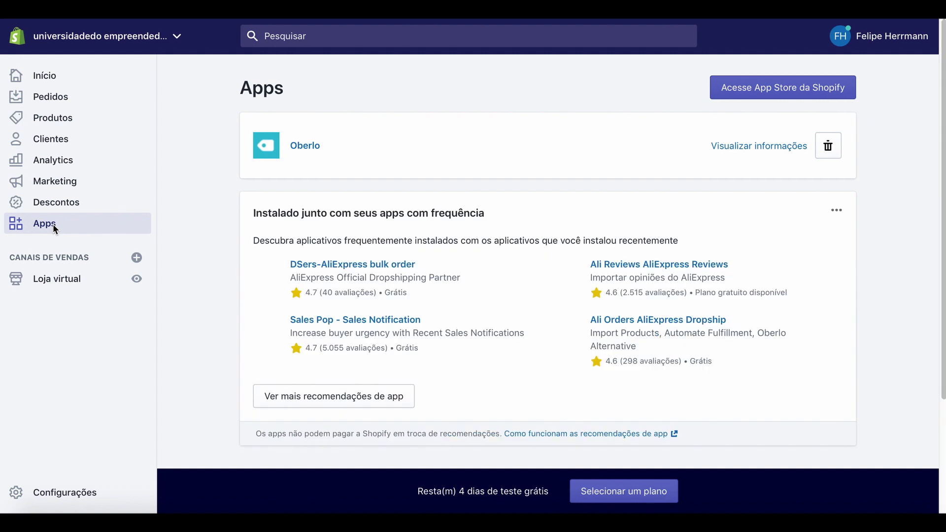
{"action": "left_click", "coordinate": [309, 148]}
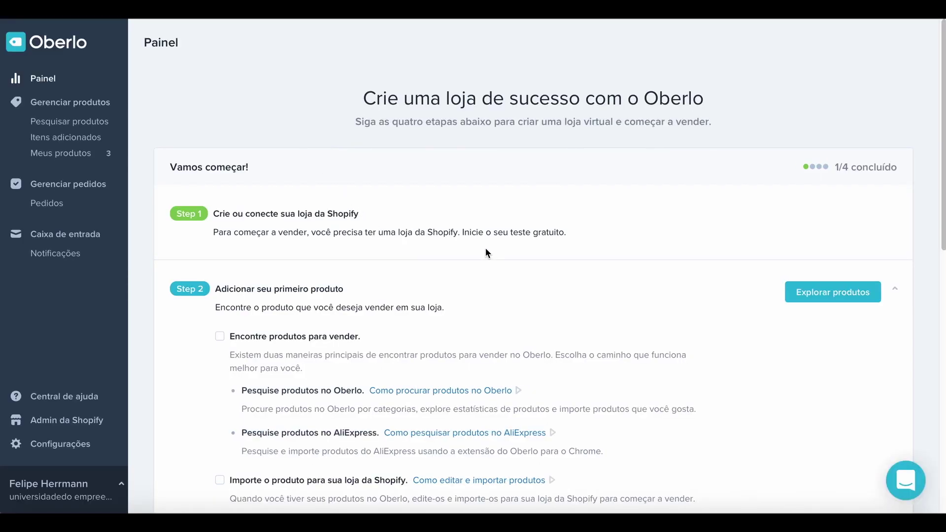
Add the Q18 Bluetooth smartwatch from High Potential Profit and open it in the import list.
{"action": "left_click", "coordinate": [834, 295]}
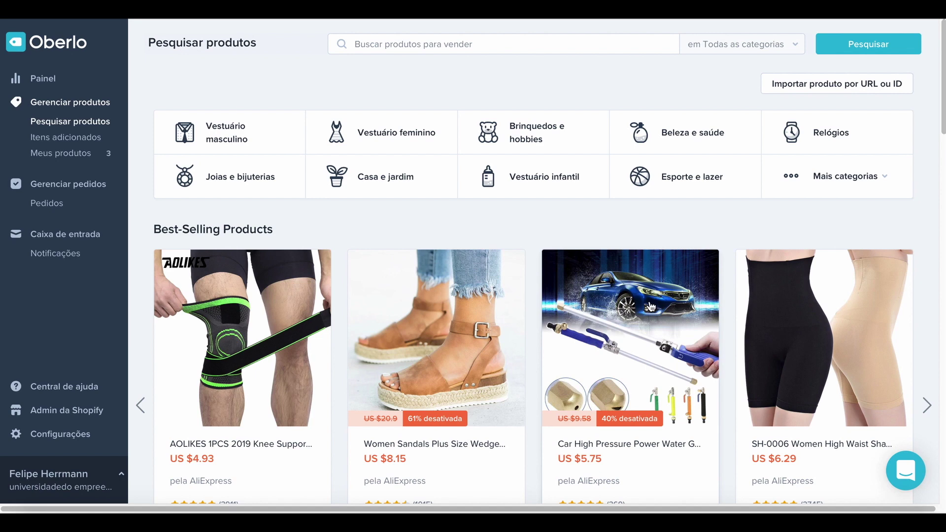
{"action": "scroll", "coordinate": [649, 303], "scroll_direction": "down", "scroll_amount": 3}
{"action": "scroll", "coordinate": [649, 303], "scroll_direction": "up", "scroll_amount": 3}
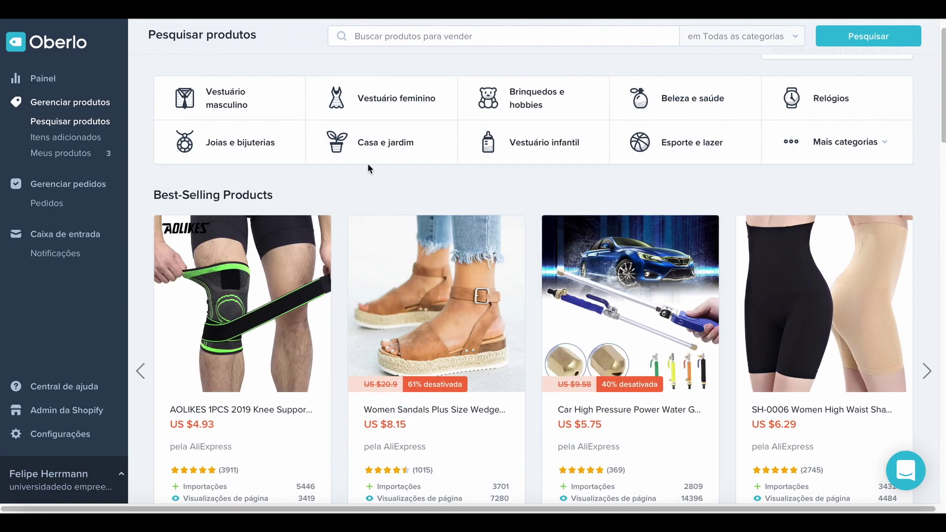
{"action": "scroll", "coordinate": [451, 286], "scroll_direction": "down", "scroll_amount": 10}
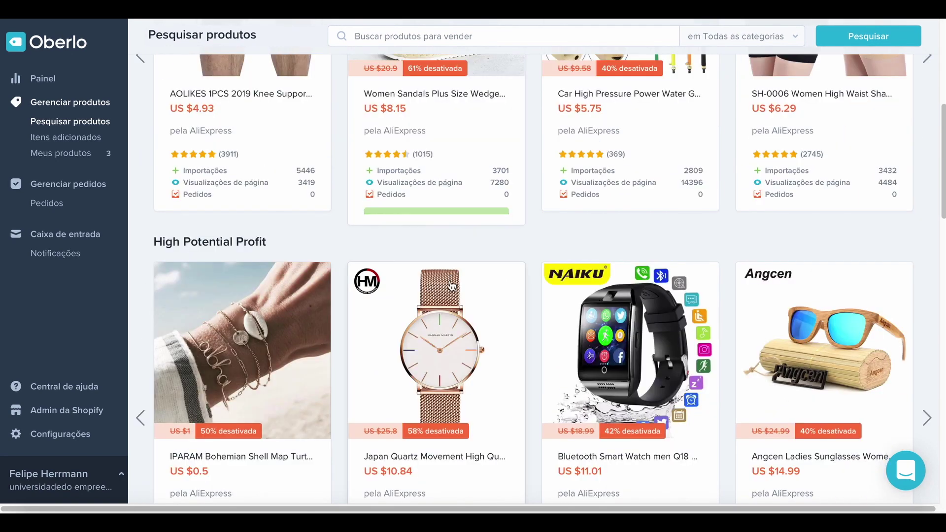
{"action": "scroll", "coordinate": [450, 279], "scroll_direction": "down", "scroll_amount": 7}
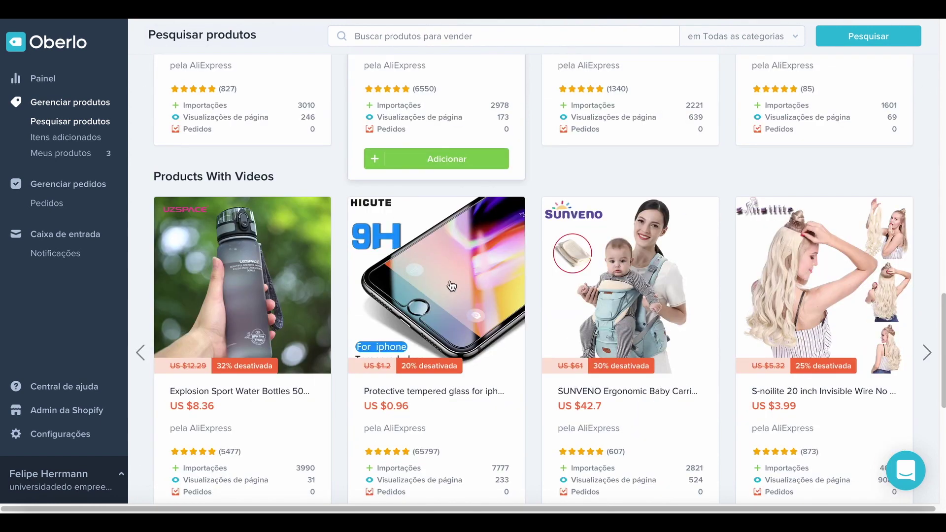
{"action": "scroll", "coordinate": [452, 283], "scroll_direction": "up", "scroll_amount": 6}
{"action": "scroll", "coordinate": [451, 286], "scroll_direction": "up", "scroll_amount": 7}
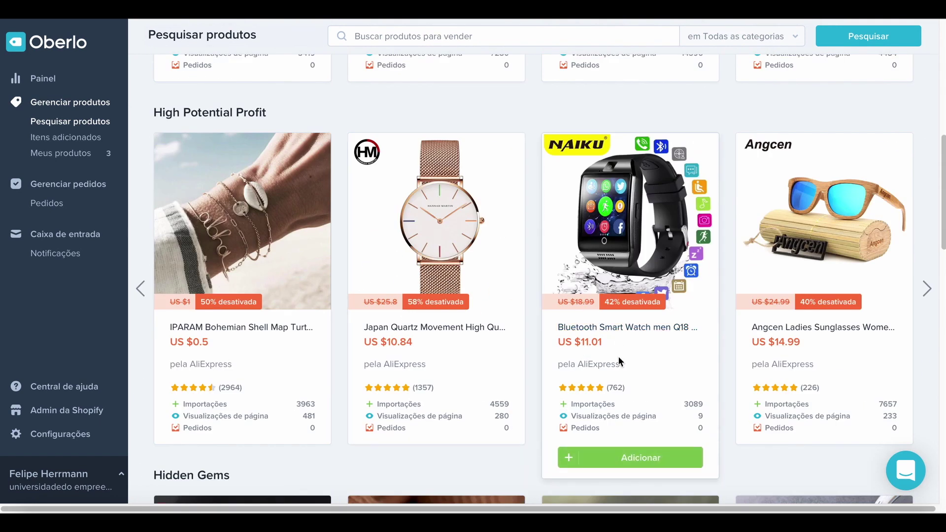
{"action": "left_click", "coordinate": [633, 458]}
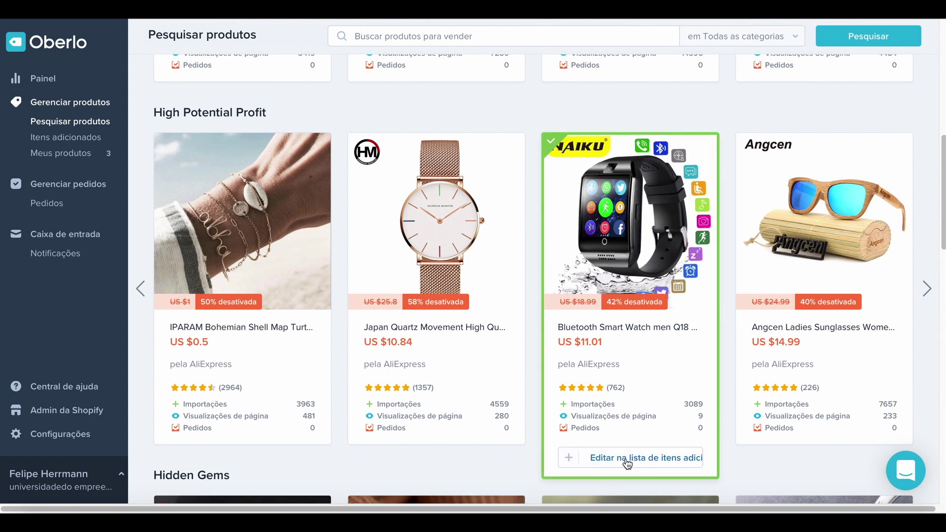
{"action": "left_click", "coordinate": [630, 459]}
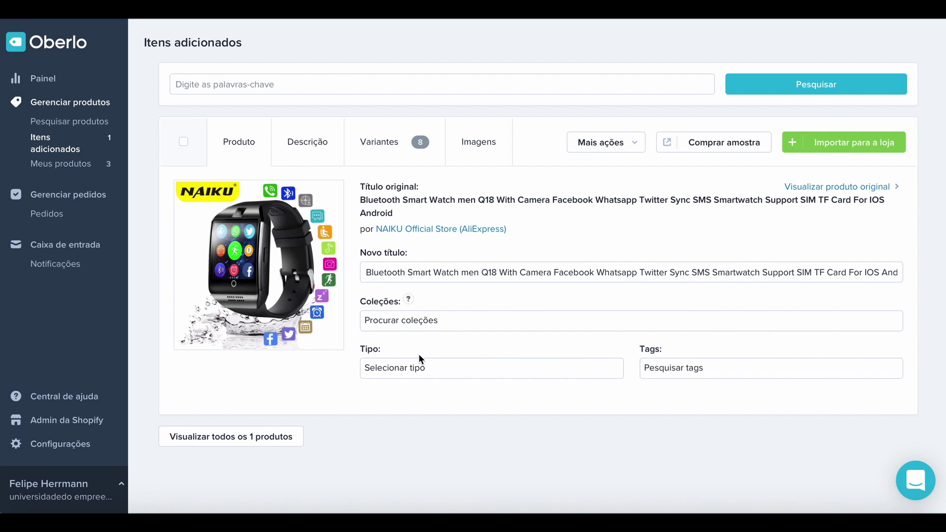
Assign the smartwatch to Accessories, import it into the store, and return to the Apps page.
{"action": "left_click", "coordinate": [453, 320]}
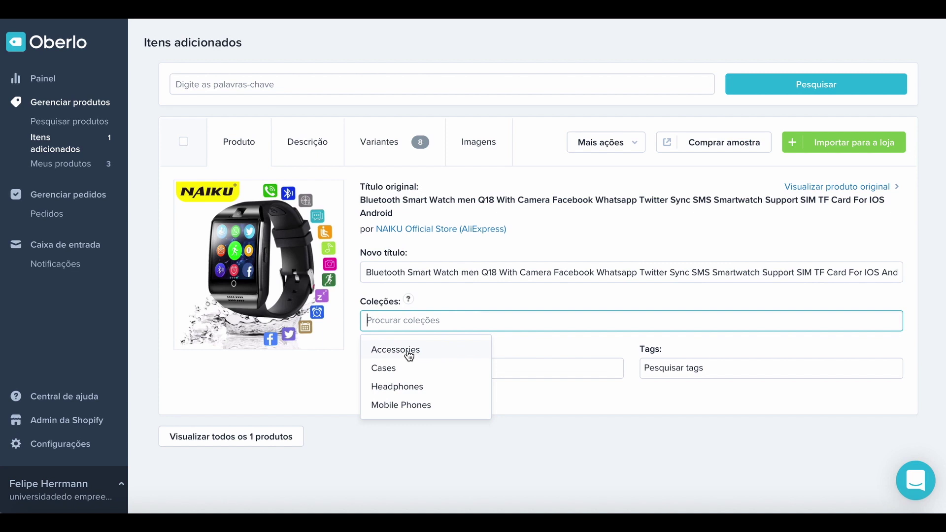
{"action": "left_click", "coordinate": [408, 351]}
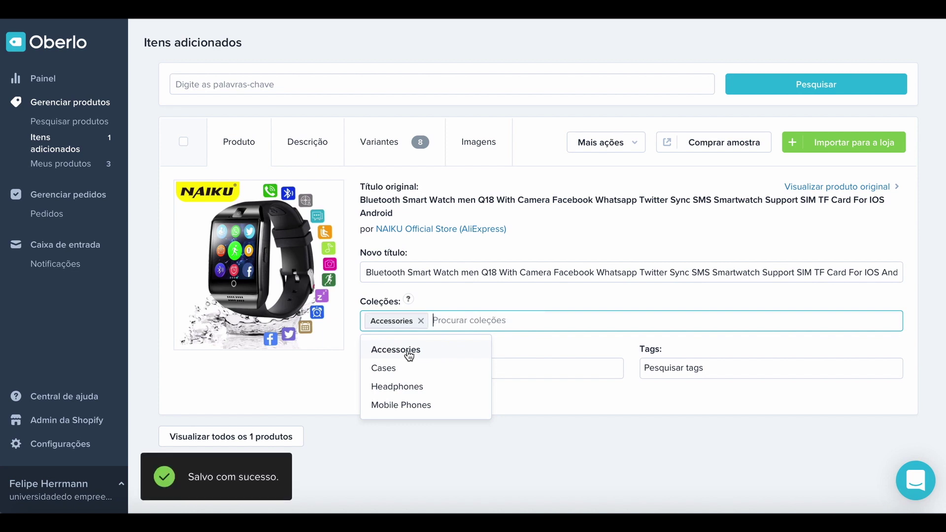
{"action": "left_click", "coordinate": [860, 148]}
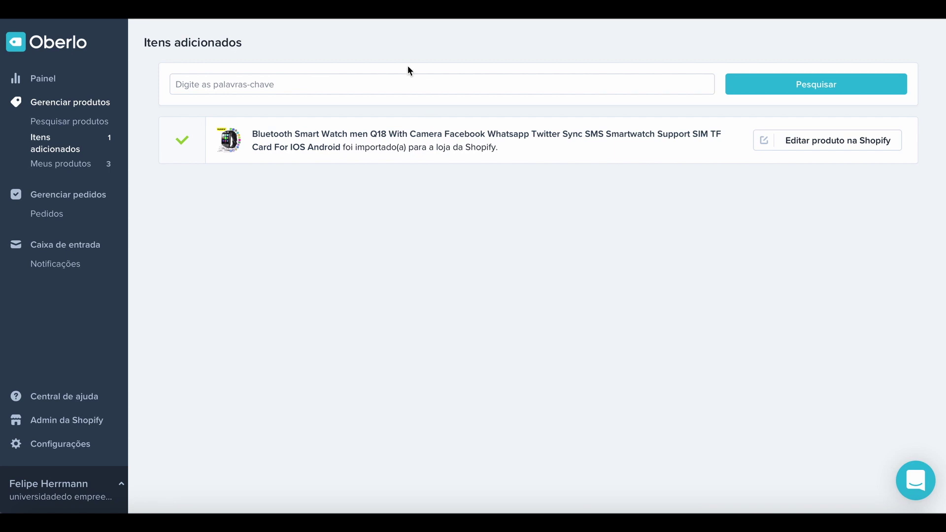
{"action": "left_click", "coordinate": [461, 15]}
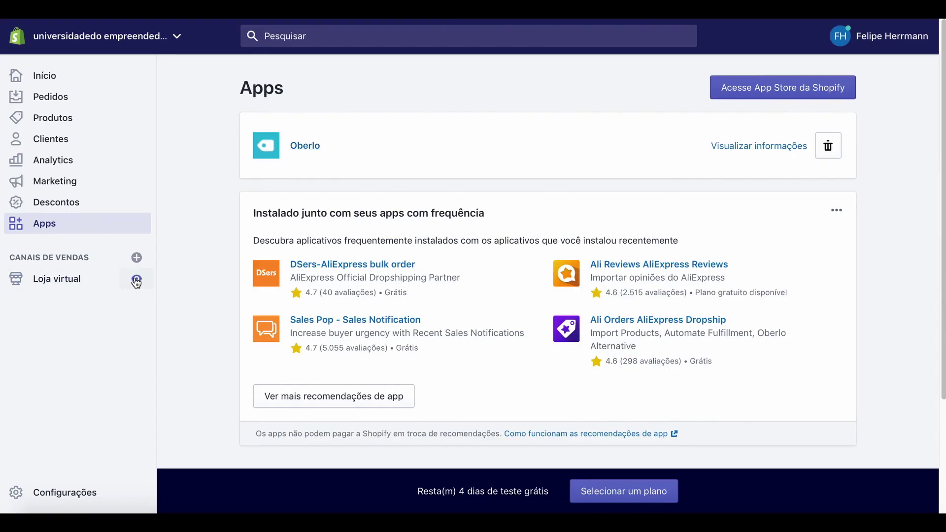
Open the live online store and go to its Accessories collection.
{"action": "left_click", "coordinate": [136, 282]}
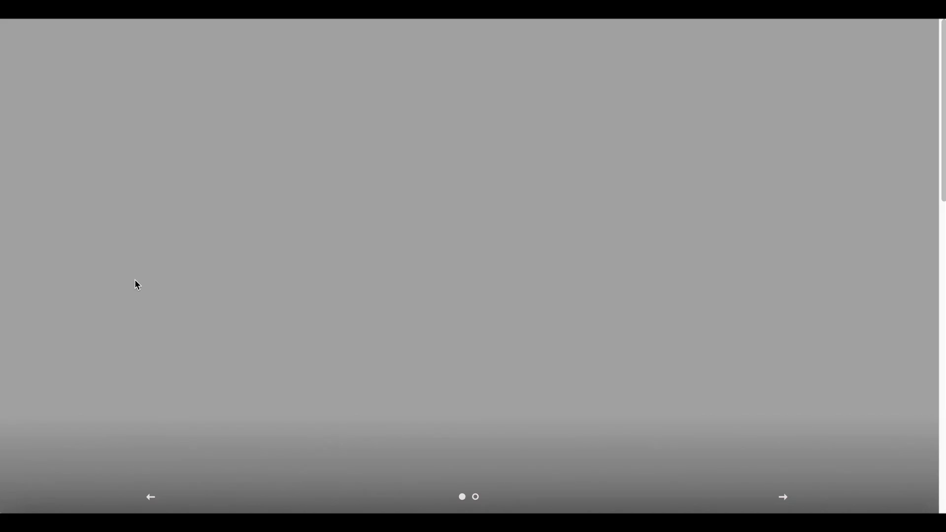
{"action": "scroll", "coordinate": [163, 296], "scroll_direction": "down", "scroll_amount": 2}
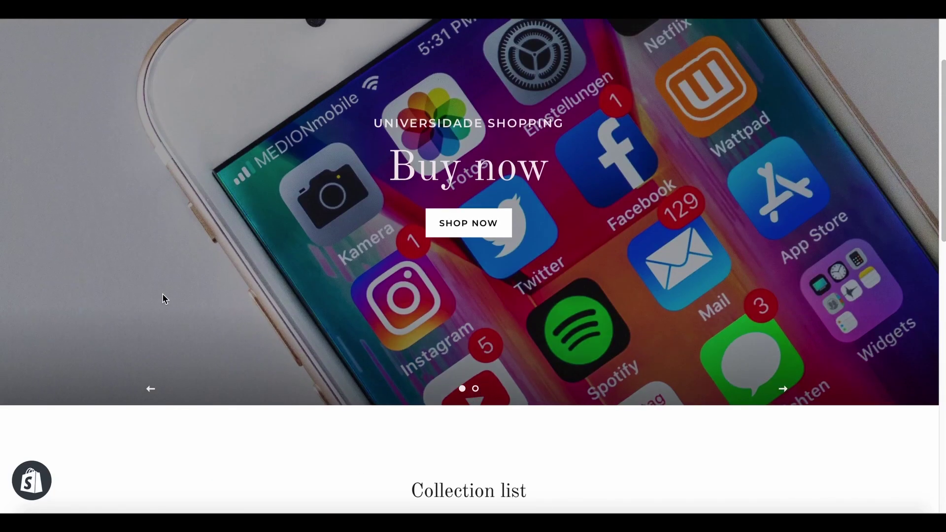
{"action": "scroll", "coordinate": [162, 296], "scroll_direction": "down", "scroll_amount": 7}
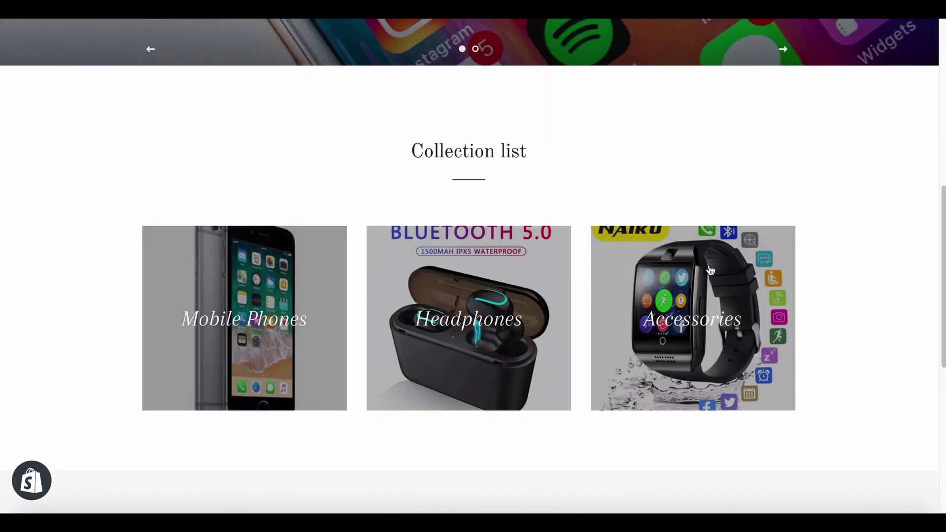
{"action": "left_click", "coordinate": [703, 322]}
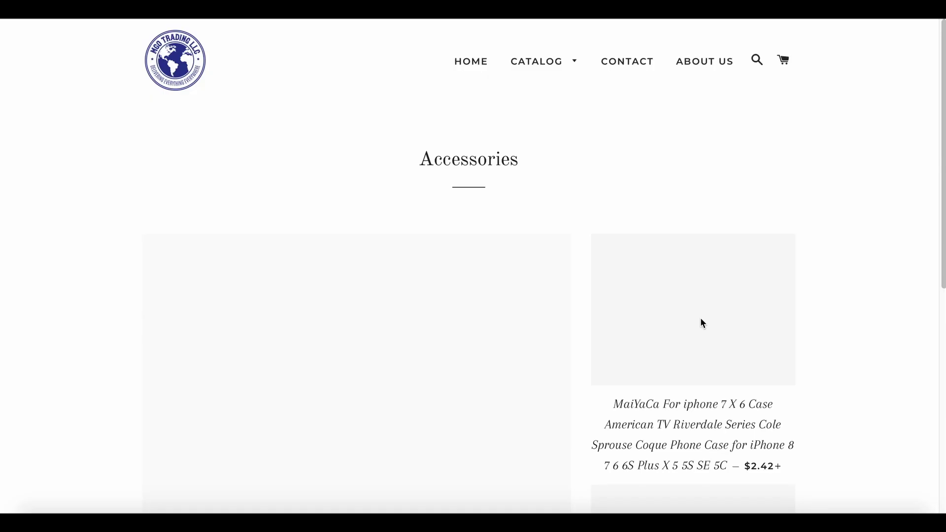
Browse the Accessories collection and open the Q18 smartwatch's product page, priced $21.26.
{"action": "scroll", "coordinate": [567, 355], "scroll_direction": "down", "scroll_amount": 5}
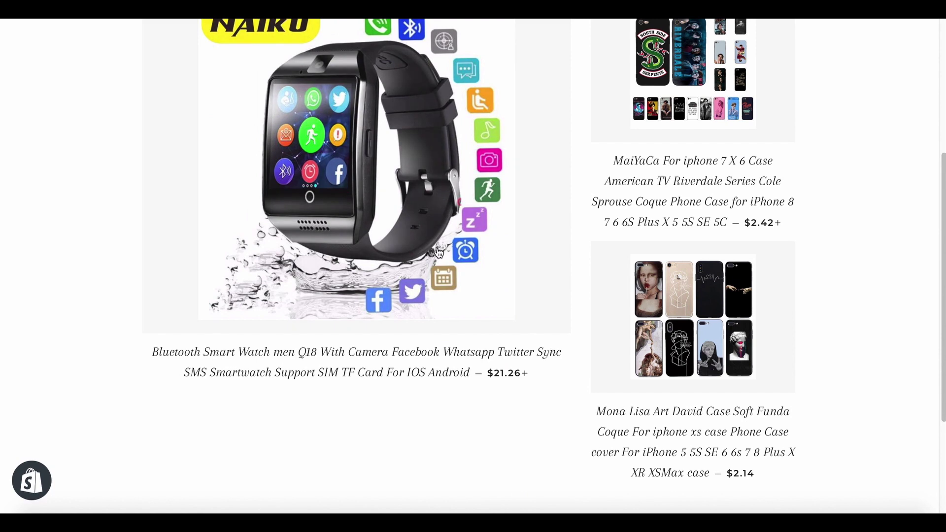
{"action": "scroll", "coordinate": [542, 325], "scroll_direction": "up", "scroll_amount": 1}
{"action": "scroll", "coordinate": [526, 291], "scroll_direction": "up", "scroll_amount": 4}
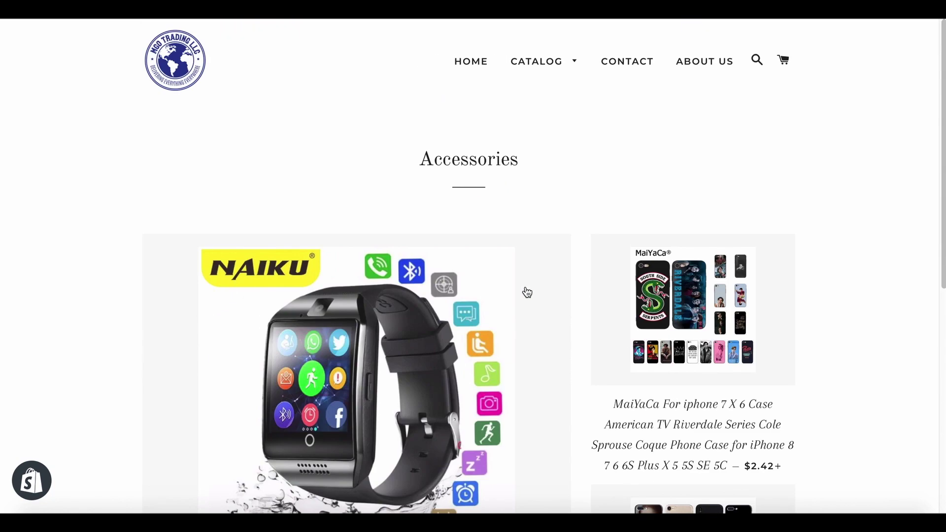
{"action": "scroll", "coordinate": [527, 292], "scroll_direction": "down", "scroll_amount": 8}
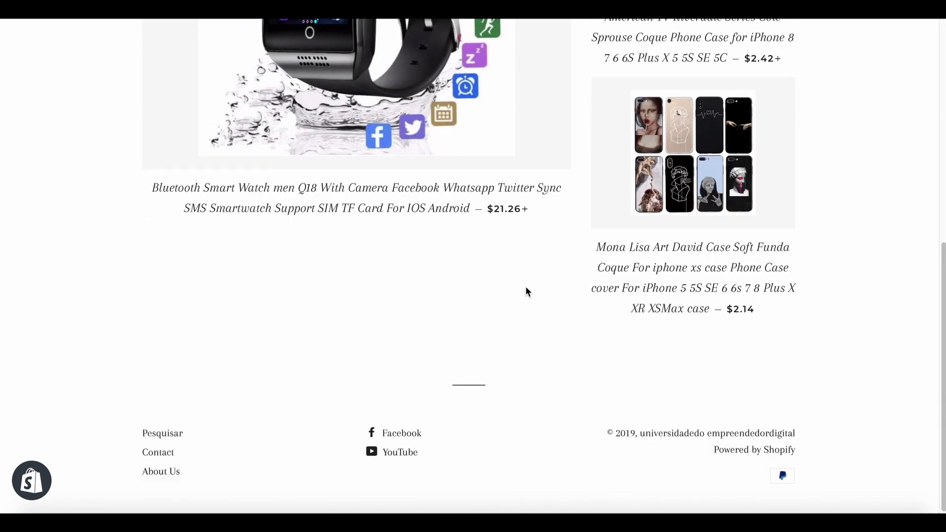
{"action": "scroll", "coordinate": [526, 290], "scroll_direction": "up", "scroll_amount": 7}
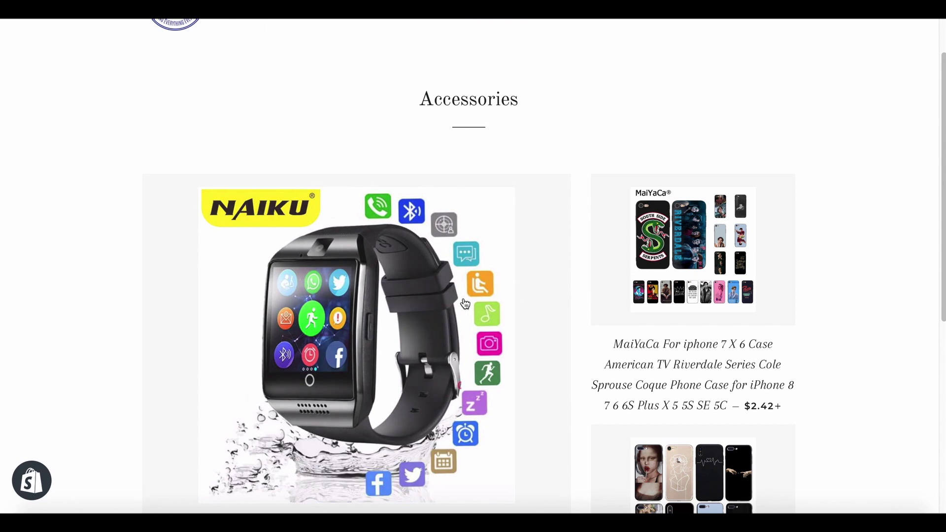
{"action": "scroll", "coordinate": [447, 296], "scroll_direction": "down", "scroll_amount": 3}
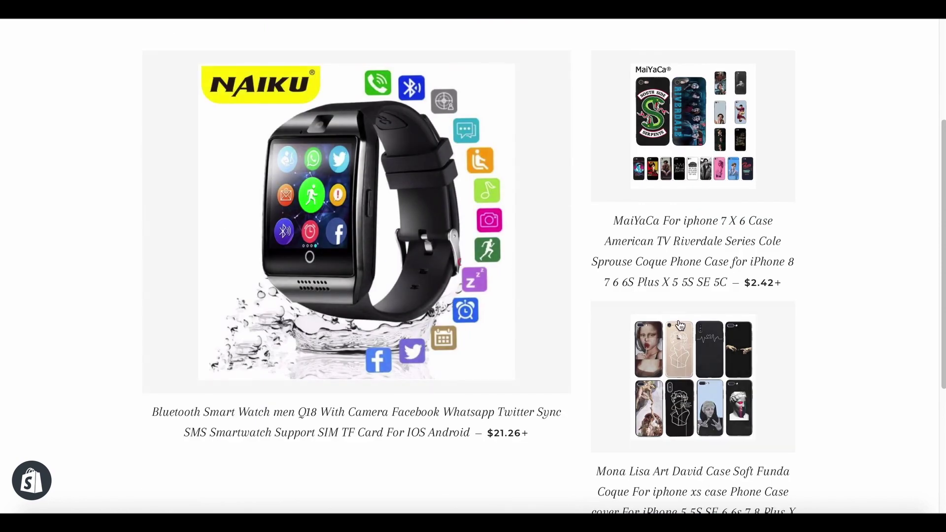
{"action": "left_click", "coordinate": [337, 253]}
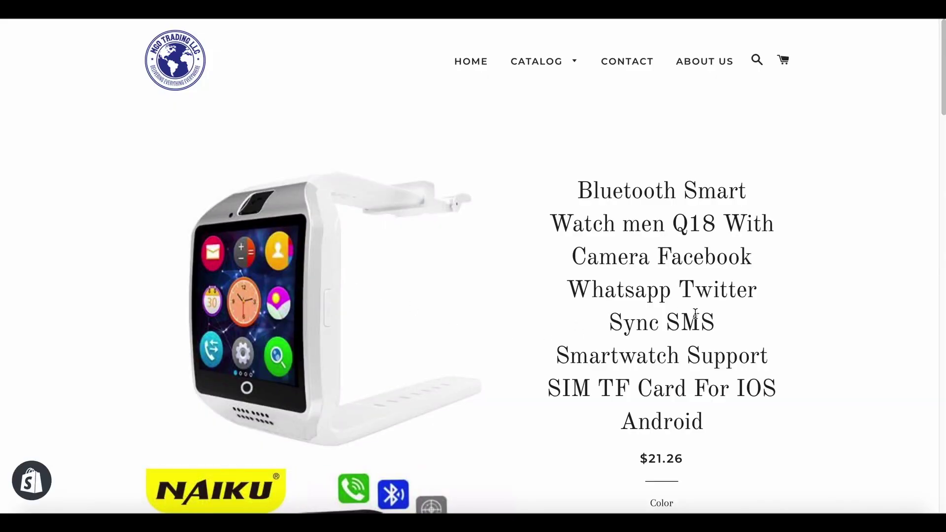
Preview the smartwatch's black, silver and gold colours, the 8G TF card option, then with-box.
{"action": "scroll", "coordinate": [696, 315], "scroll_direction": "down", "scroll_amount": 2}
{"action": "scroll", "coordinate": [701, 316], "scroll_direction": "down", "scroll_amount": 4}
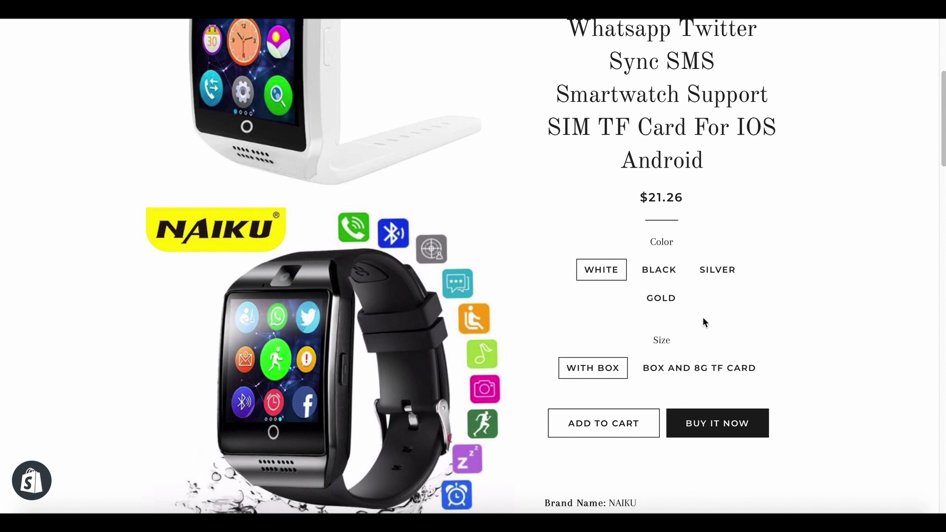
{"action": "left_click", "coordinate": [658, 271]}
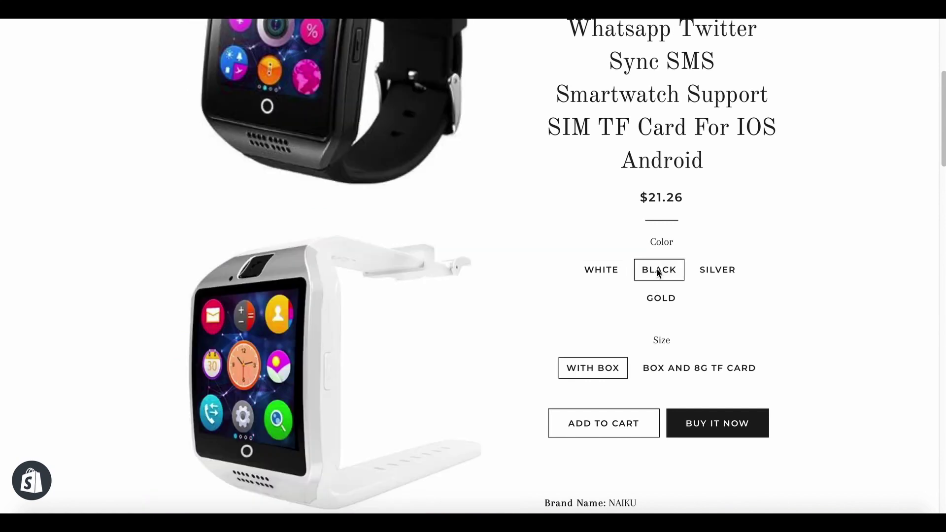
{"action": "left_click", "coordinate": [707, 272]}
{"action": "left_click", "coordinate": [660, 302]}
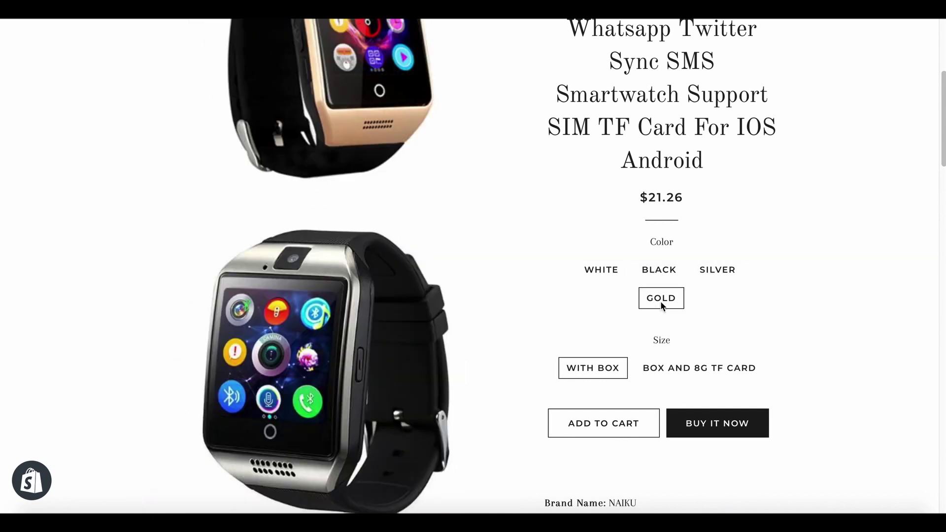
{"action": "left_click", "coordinate": [669, 370]}
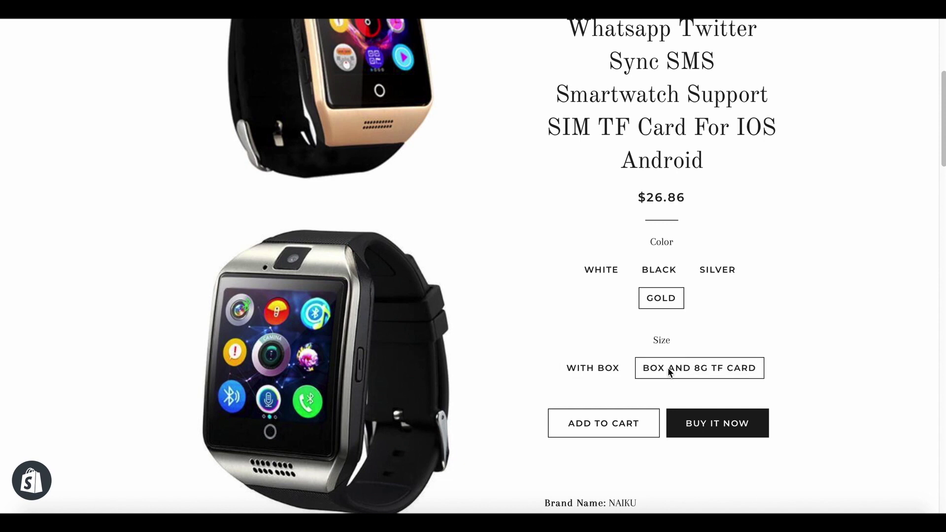
{"action": "left_click", "coordinate": [609, 370]}
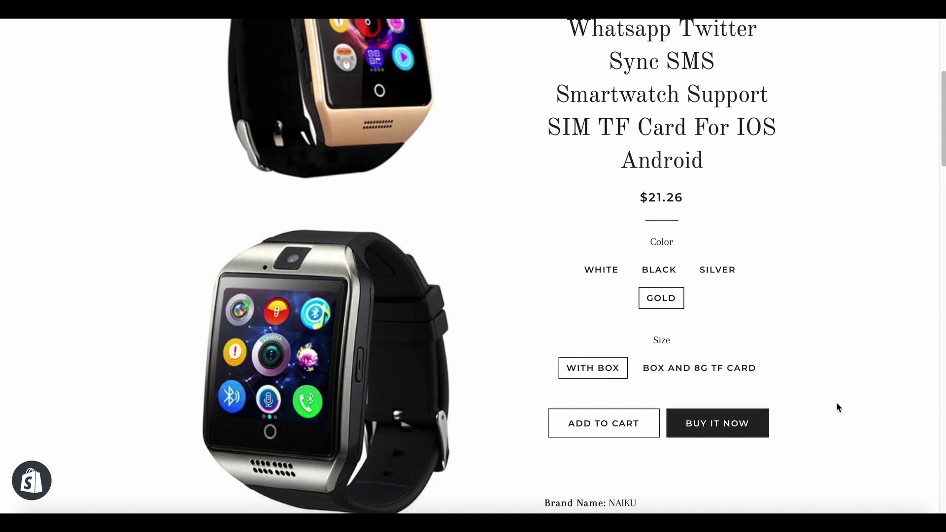
Look over the rest of the product page, then return to Oberlo's Itens adicionados list.
{"action": "scroll", "coordinate": [832, 401], "scroll_direction": "down", "scroll_amount": 5}
{"action": "scroll", "coordinate": [701, 389], "scroll_direction": "down", "scroll_amount": 9}
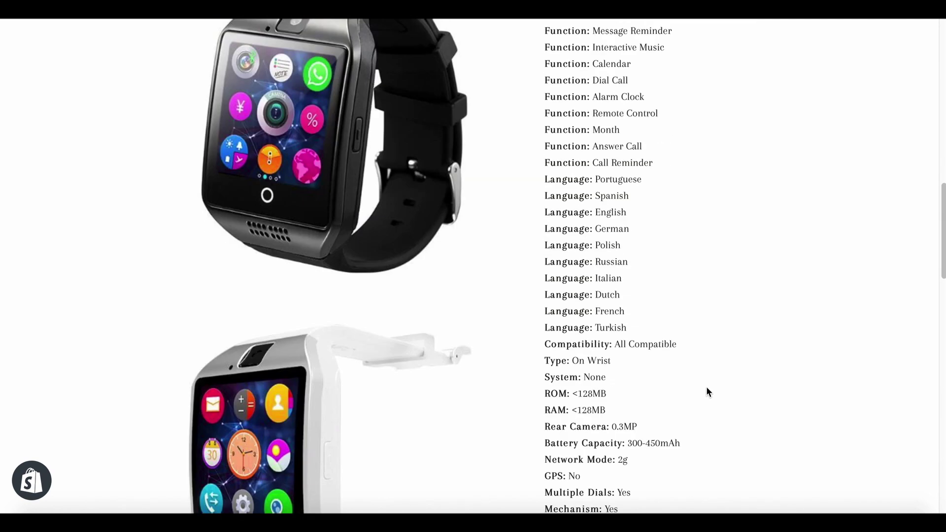
{"action": "scroll", "coordinate": [707, 392], "scroll_direction": "down", "scroll_amount": 15}
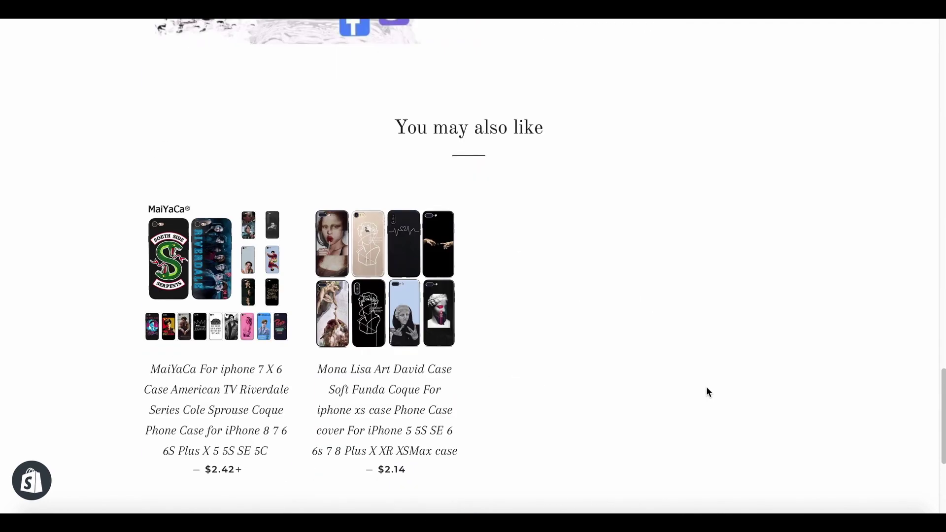
{"action": "scroll", "coordinate": [708, 391], "scroll_direction": "up", "scroll_amount": 20}
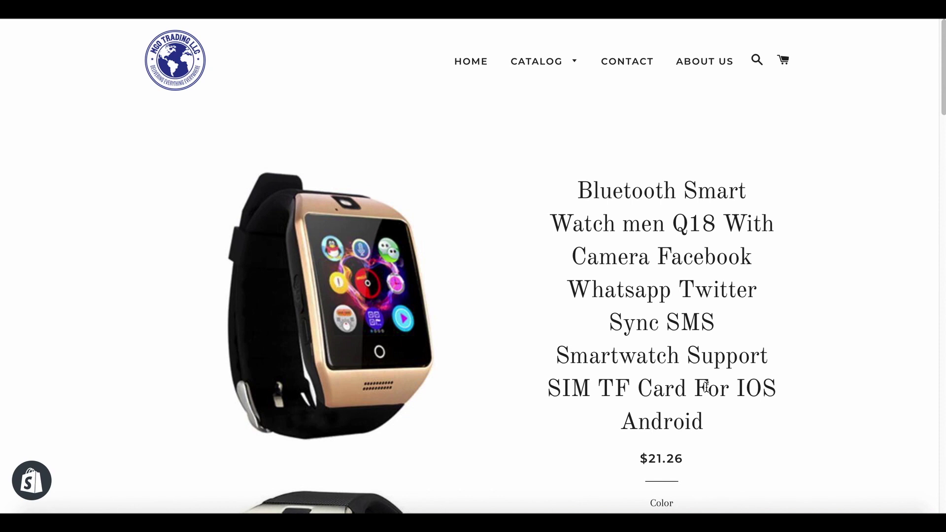
{"action": "scroll", "coordinate": [709, 384], "scroll_direction": "down", "scroll_amount": 3}
{"action": "scroll", "coordinate": [689, 345], "scroll_direction": "up", "scroll_amount": 2}
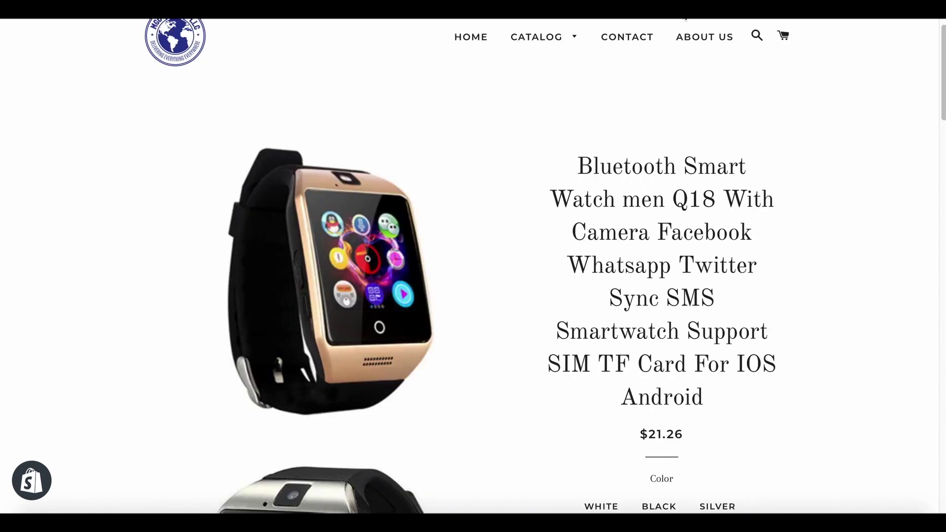
{"action": "left_click", "coordinate": [685, 17]}
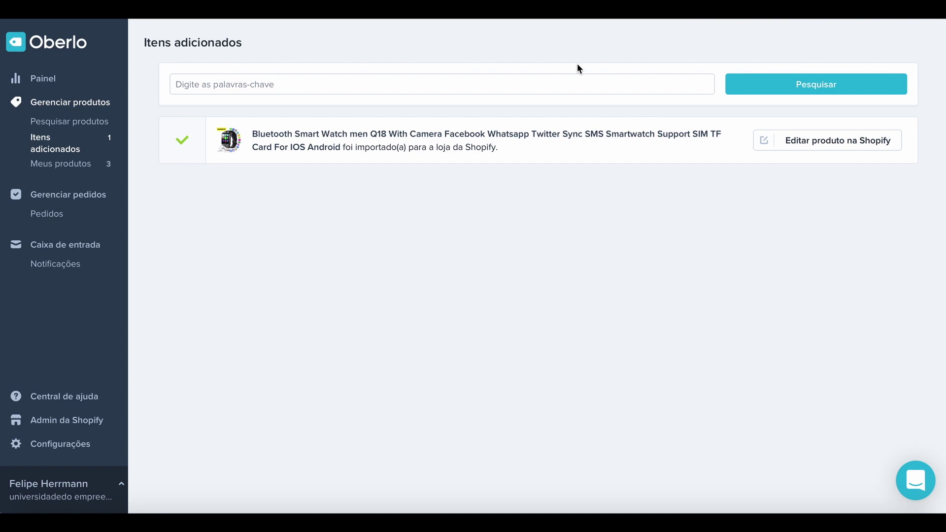
Open the smartwatch's AliExpress listing from NAIKU Official Store, priced US $11.01 - 13.91.
{"action": "left_click", "coordinate": [440, 139]}
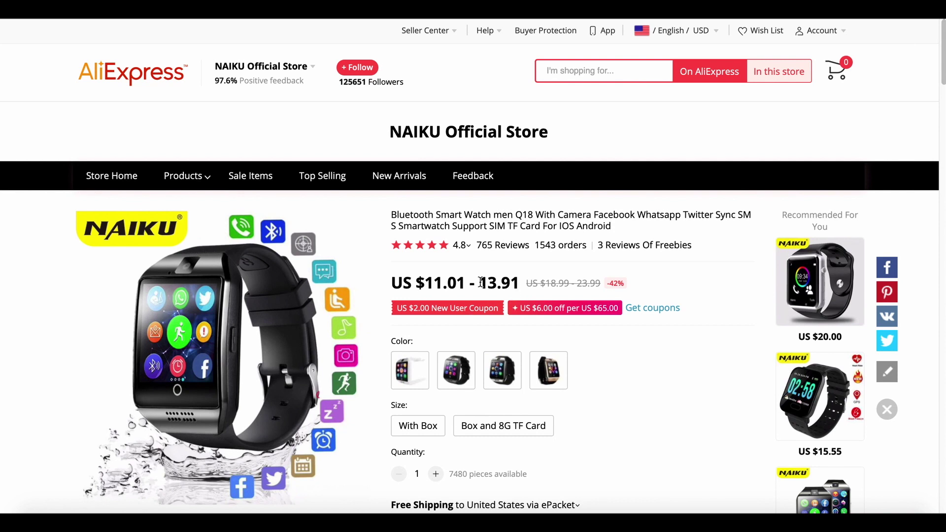
Look over the Q18 smart watch's AliExpress listing.
{"action": "scroll", "coordinate": [619, 342], "scroll_direction": "down", "scroll_amount": 2}
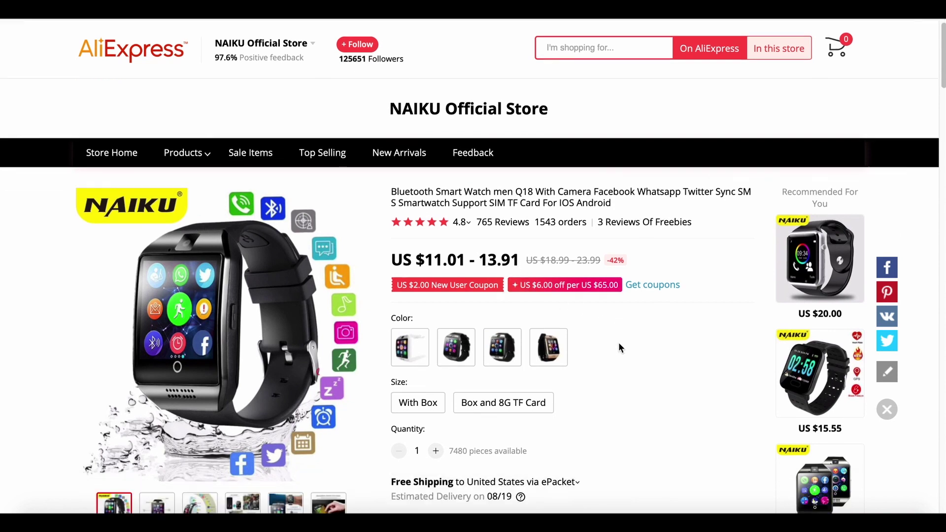
{"action": "scroll", "coordinate": [541, 285], "scroll_direction": "down", "scroll_amount": 1}
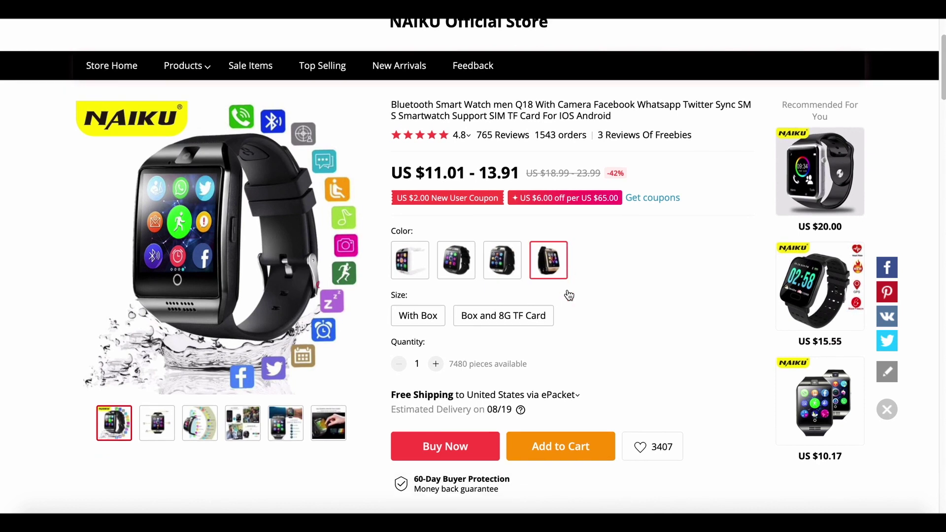
{"action": "scroll", "coordinate": [530, 213], "scroll_direction": "up", "scroll_amount": 1}
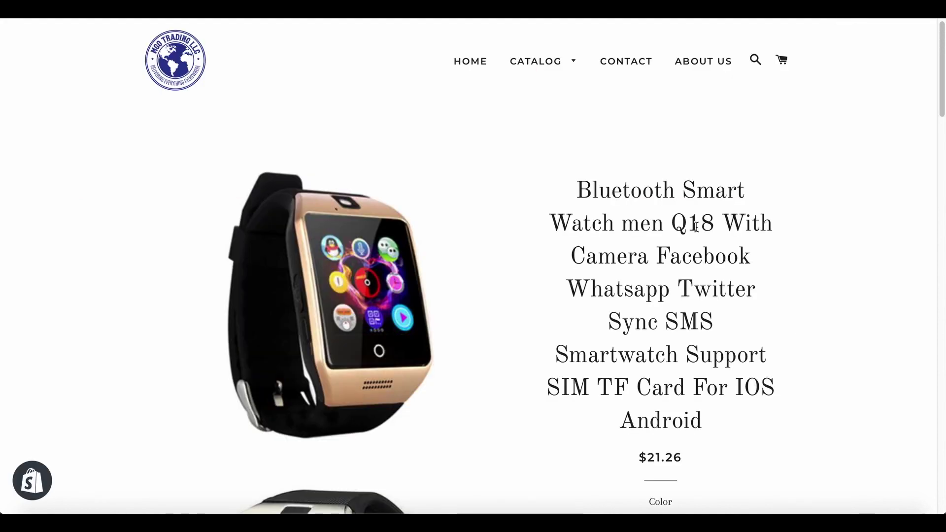
{"action": "scroll", "coordinate": [733, 420], "scroll_direction": "down", "scroll_amount": 2}
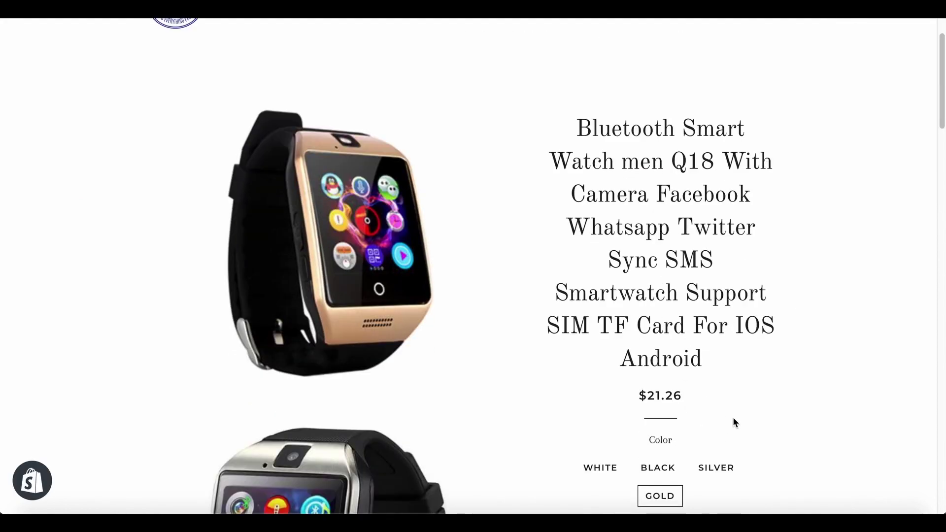
{"action": "scroll", "coordinate": [733, 420], "scroll_direction": "up", "scroll_amount": 2}
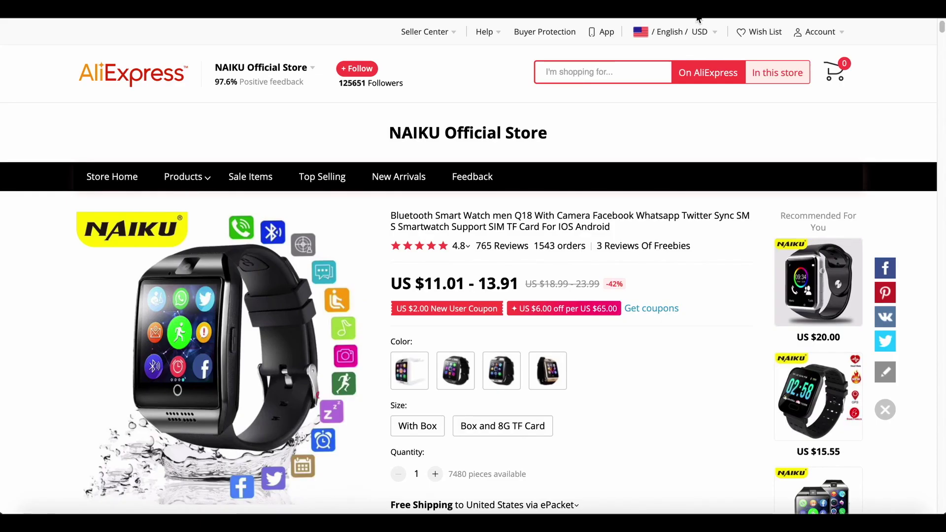
{"action": "scroll", "coordinate": [658, 347], "scroll_direction": "down", "scroll_amount": 1}
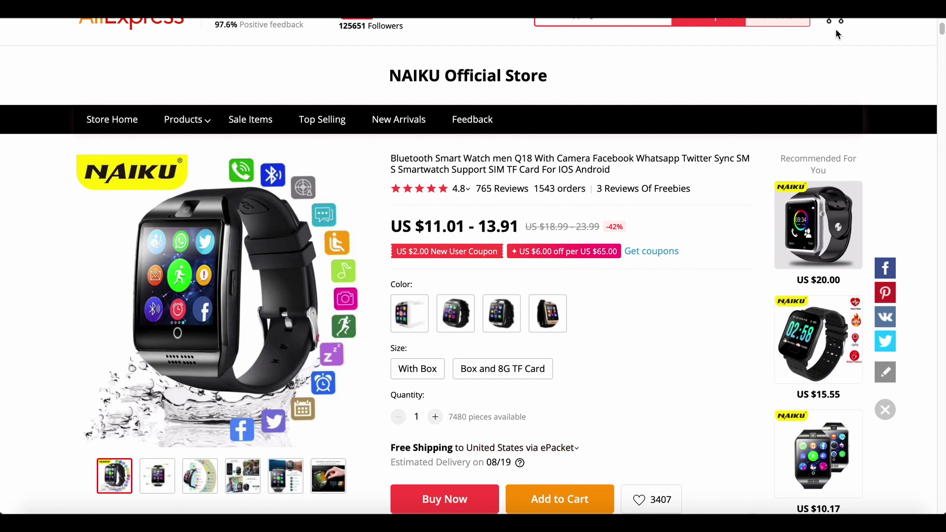
Check the store's imported copy, then return to Oberlo's now-empty Itens adicionados list.
{"action": "left_click", "coordinate": [848, 16]}
{"action": "scroll", "coordinate": [778, 296], "scroll_direction": "down", "scroll_amount": 2}
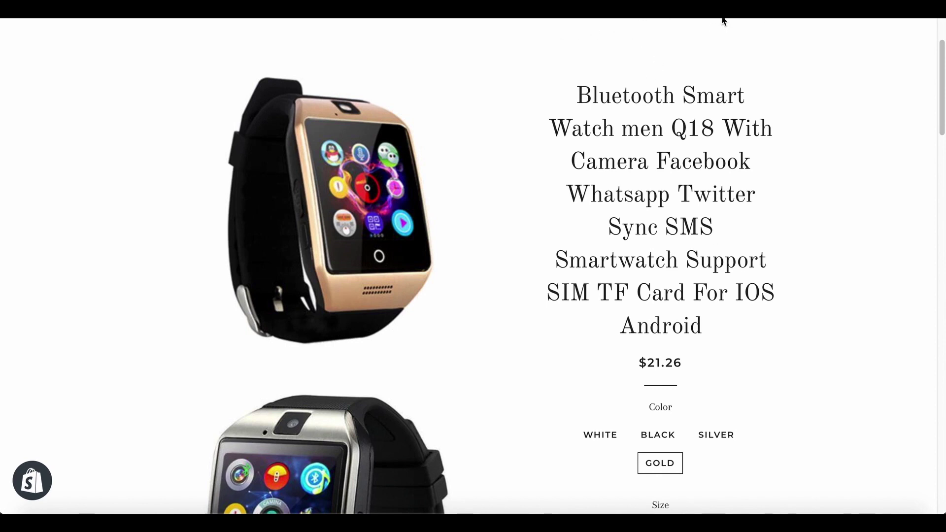
{"action": "left_click", "coordinate": [572, 15]}
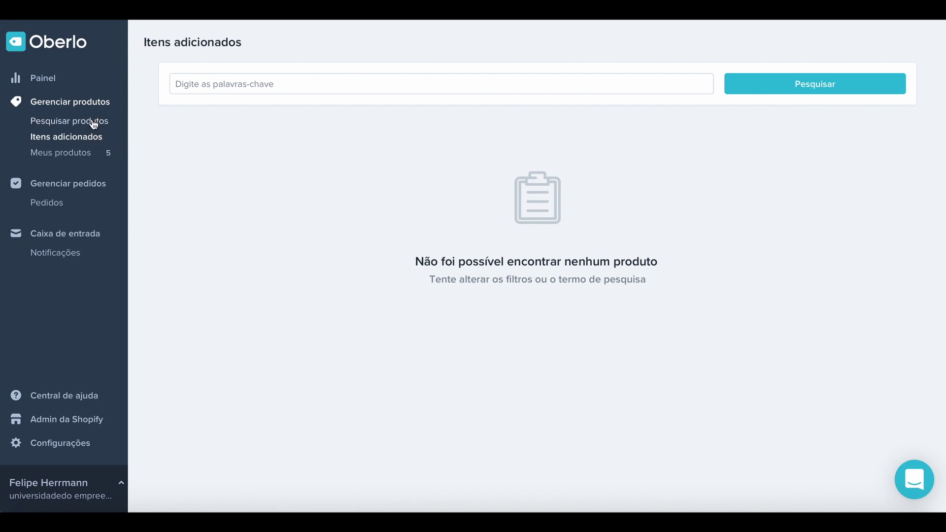
Add the HICUTE protective tempered glass from Products With Videos to the import list and open it for editing.
{"action": "left_click", "coordinate": [94, 123]}
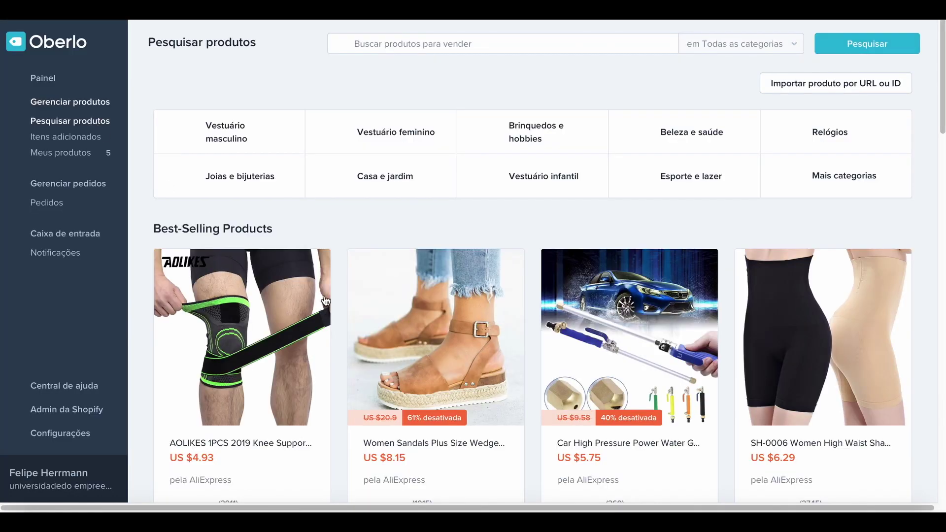
{"action": "scroll", "coordinate": [441, 423], "scroll_direction": "down", "scroll_amount": 8}
{"action": "scroll", "coordinate": [441, 423], "scroll_direction": "down", "scroll_amount": 13}
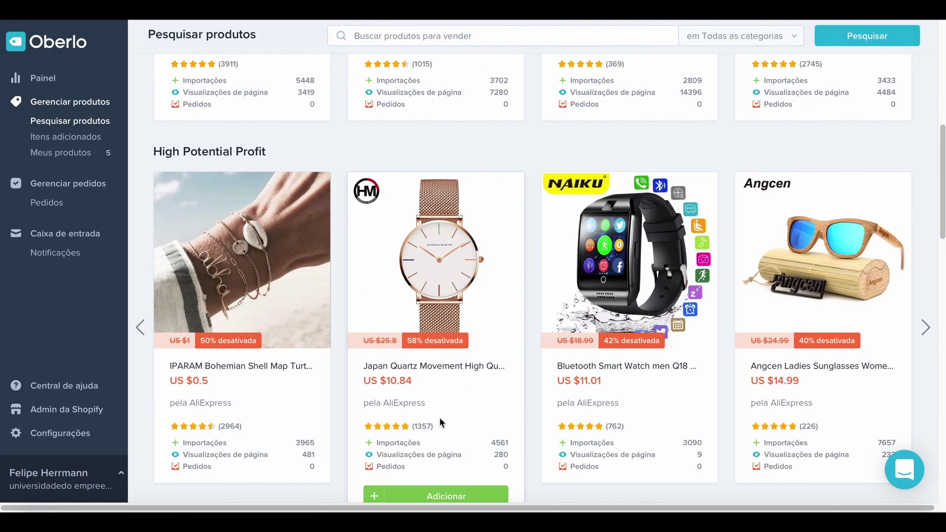
{"action": "scroll", "coordinate": [439, 418], "scroll_direction": "down", "scroll_amount": 4}
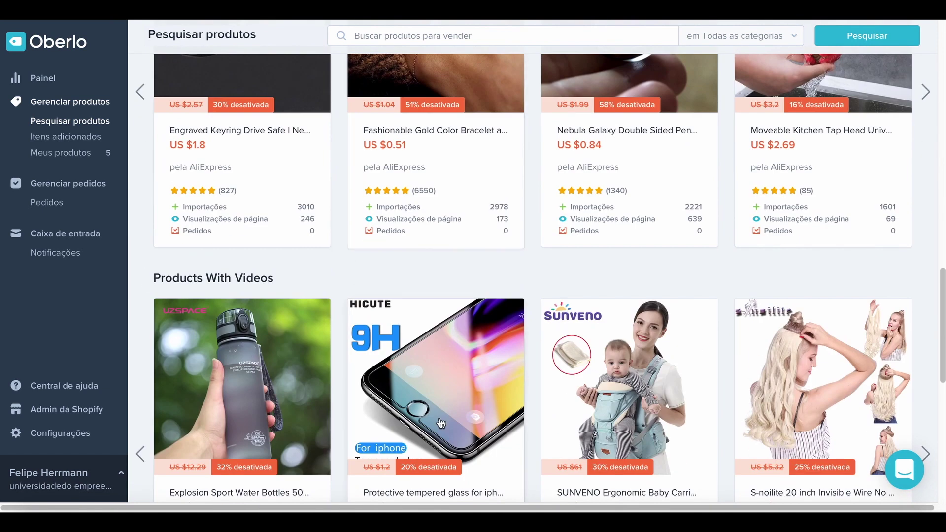
{"action": "scroll", "coordinate": [440, 414], "scroll_direction": "down", "scroll_amount": 1}
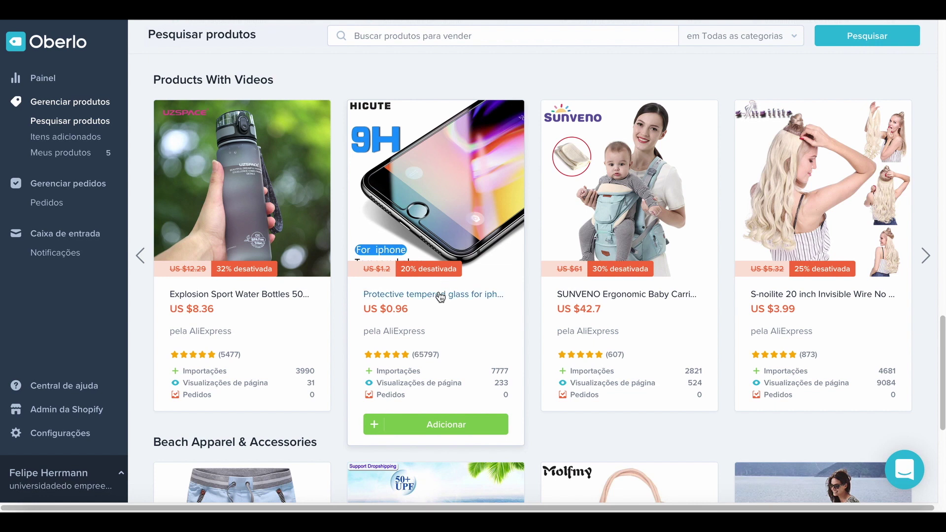
{"action": "left_click", "coordinate": [425, 425]}
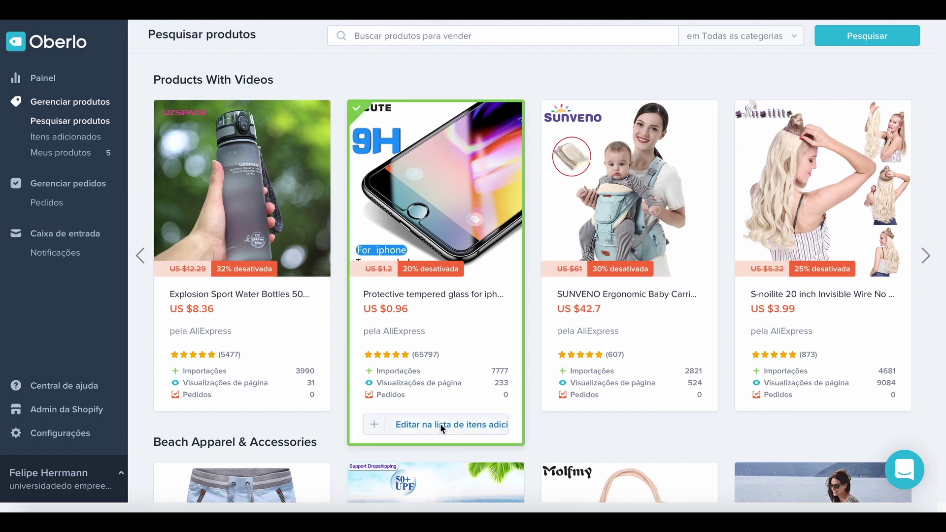
{"action": "left_click", "coordinate": [441, 427]}
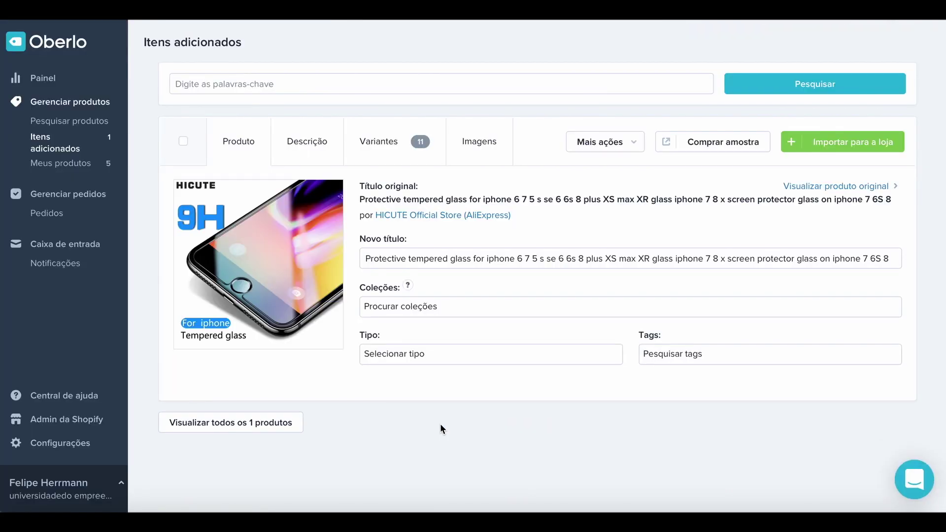
Assign the tempered glass to the Accessories collection and import it into the Shopify store.
{"action": "left_click", "coordinate": [439, 303]}
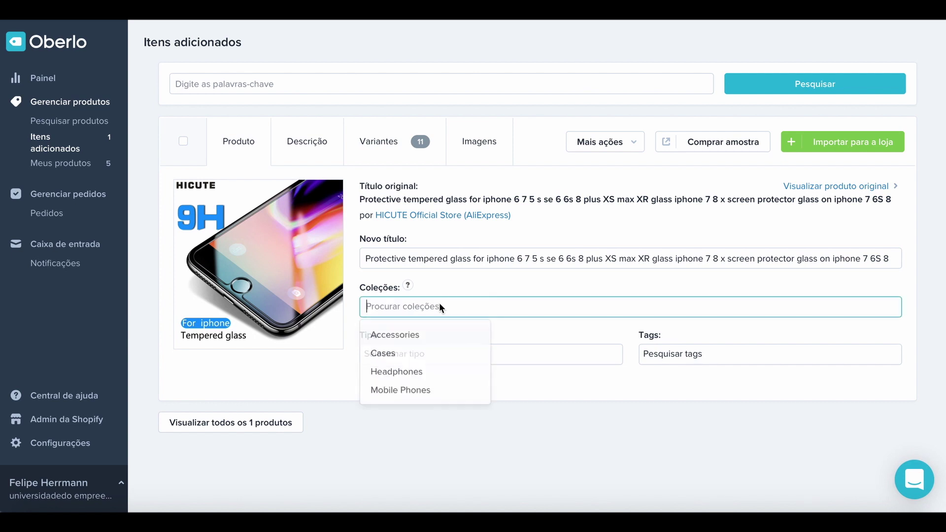
{"action": "left_click", "coordinate": [403, 337]}
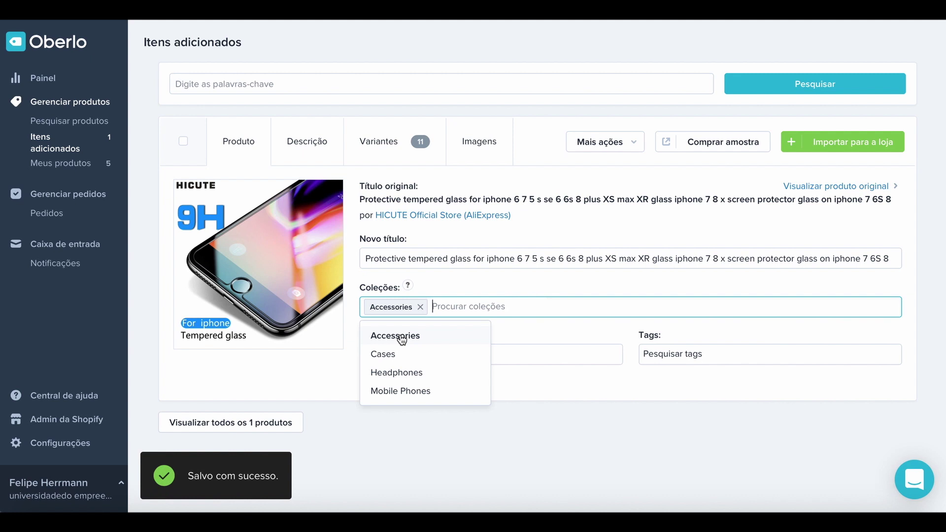
{"action": "left_click", "coordinate": [837, 144]}
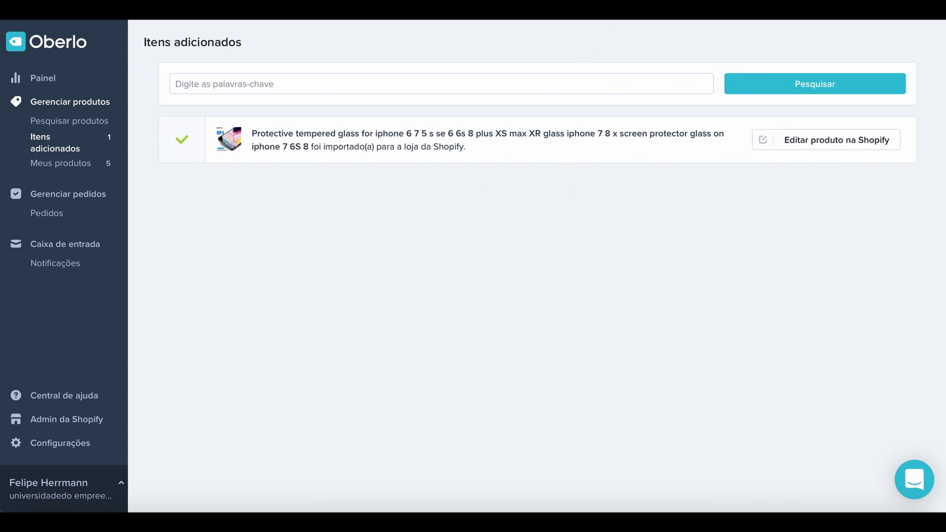
Switch back to the Shopify admin's Apps page listing Oberlo.
{"action": "left_click", "coordinate": [561, 17]}
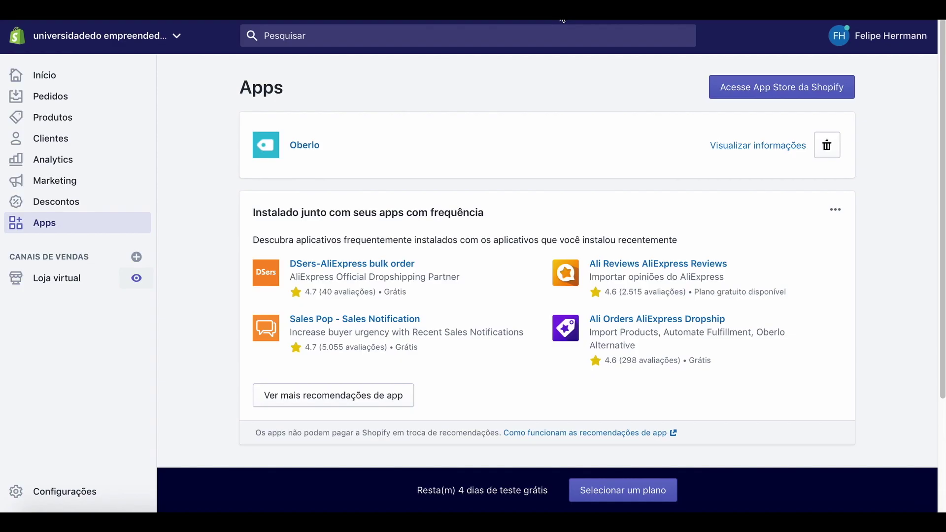
Open the live storefront's Accessories collection showing the tempered glass and the Q18 smart watch.
{"action": "left_click", "coordinate": [138, 279]}
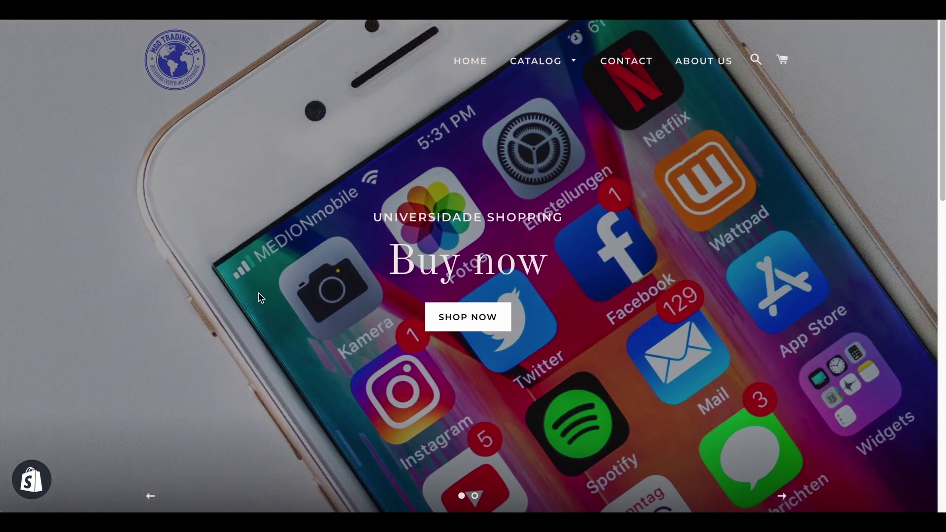
{"action": "scroll", "coordinate": [502, 305], "scroll_direction": "down", "scroll_amount": 10}
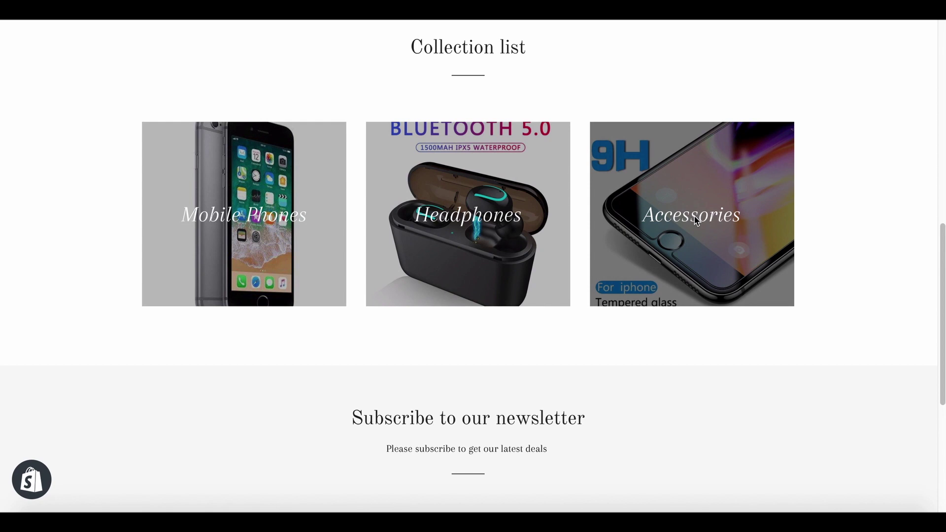
{"action": "left_click", "coordinate": [696, 220]}
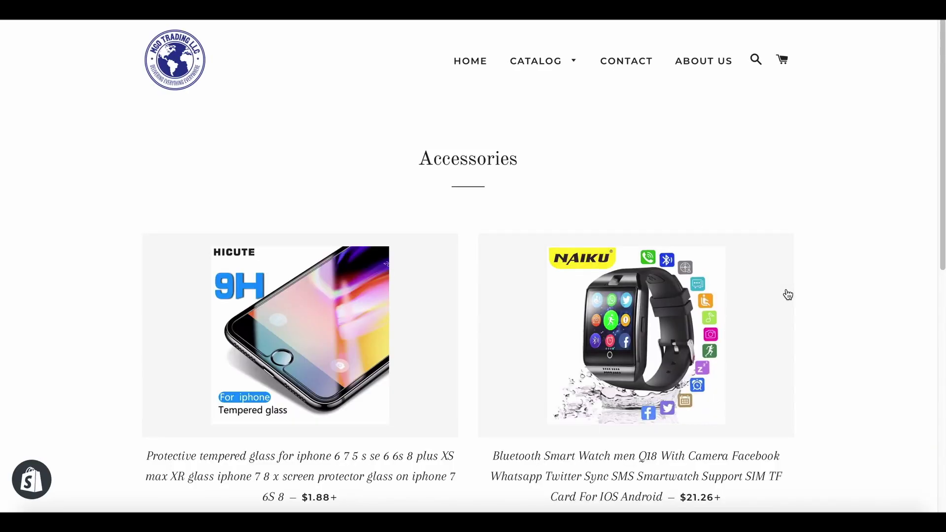
{"action": "scroll", "coordinate": [787, 294], "scroll_direction": "down", "scroll_amount": 7}
{"action": "scroll", "coordinate": [787, 295], "scroll_direction": "up", "scroll_amount": 5}
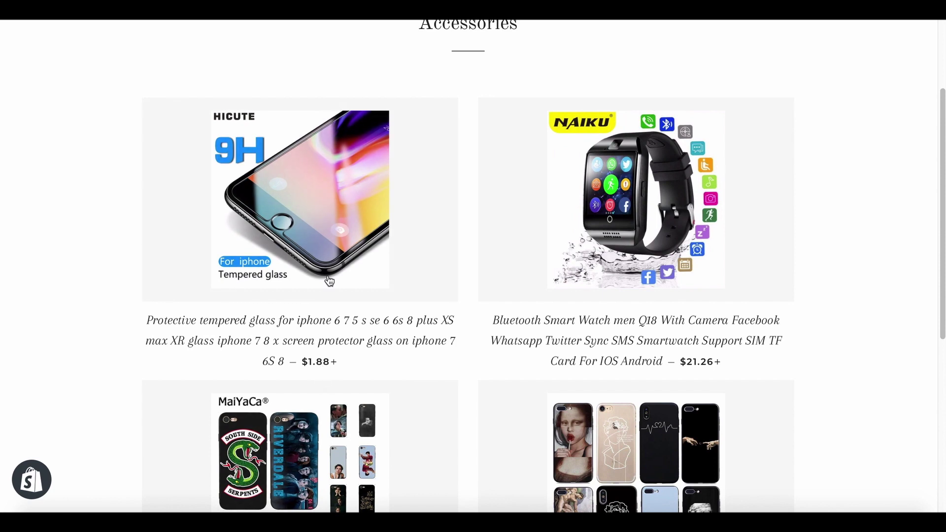
{"action": "key", "text": "ctrl+Up"}
{"action": "left_click", "coordinate": [782, 127]}
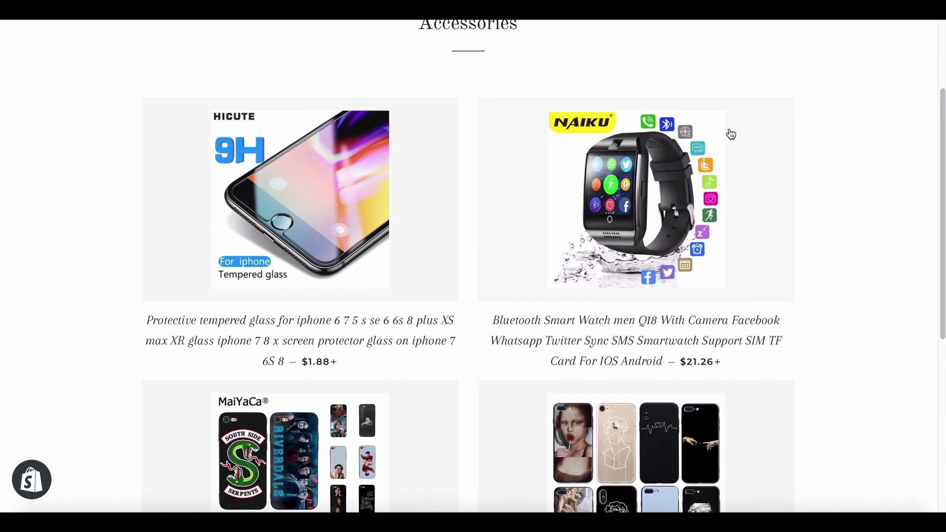
Open the tempered glass page and view its iPhone 5 5S 5SE through XS MAX variants.
{"action": "left_click", "coordinate": [331, 363]}
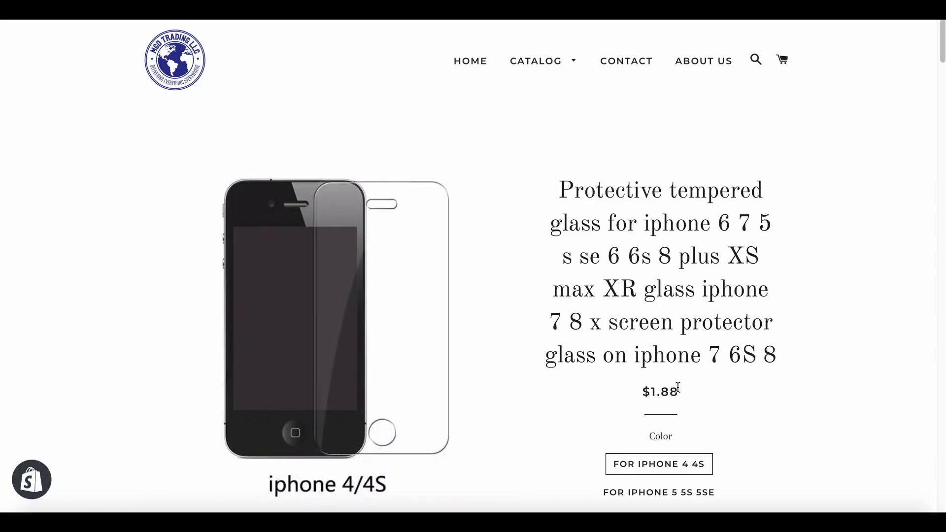
{"action": "scroll", "coordinate": [781, 403], "scroll_direction": "down", "scroll_amount": 3}
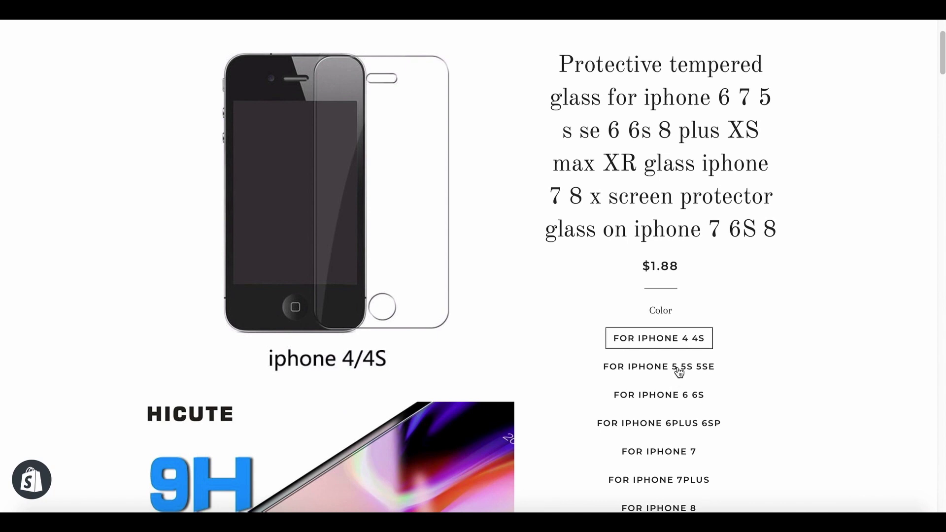
{"action": "left_click", "coordinate": [678, 368]}
{"action": "left_click", "coordinate": [683, 398]}
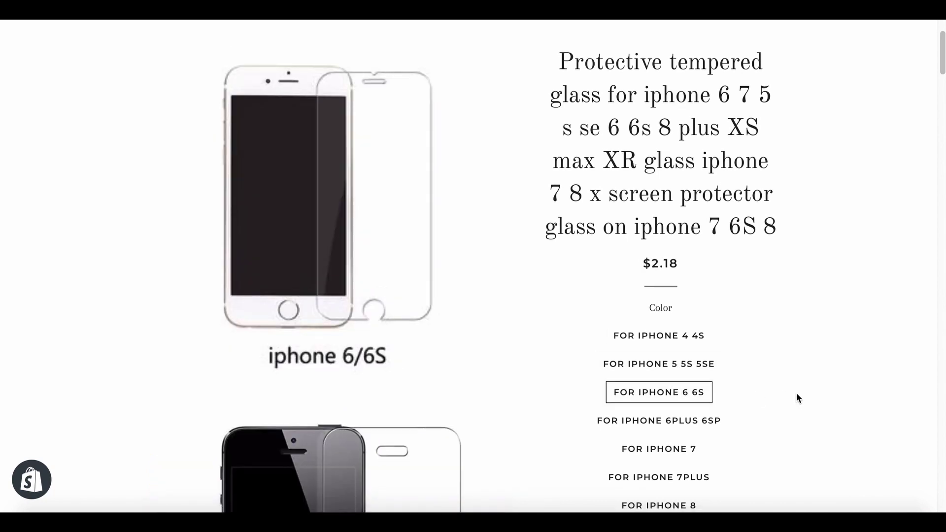
{"action": "scroll", "coordinate": [796, 392], "scroll_direction": "down", "scroll_amount": 2}
{"action": "left_click", "coordinate": [692, 343]}
{"action": "left_click", "coordinate": [687, 368]}
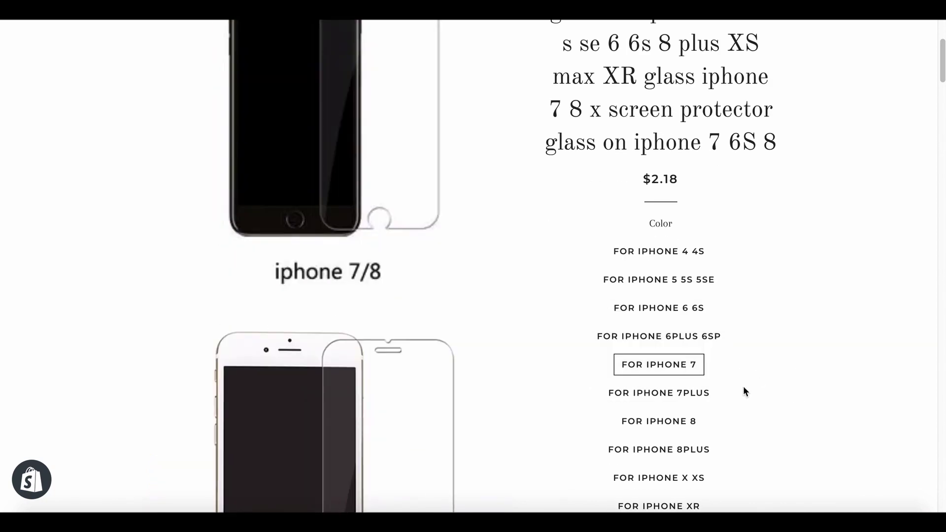
{"action": "scroll", "coordinate": [724, 390], "scroll_direction": "down", "scroll_amount": 3}
{"action": "left_click", "coordinate": [692, 392]}
{"action": "left_click", "coordinate": [698, 425]}
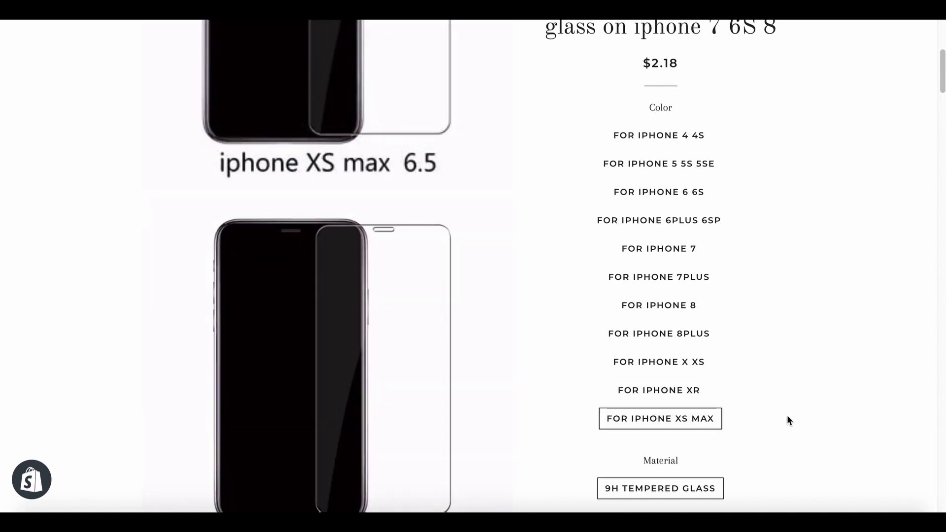
Scroll through the rest of the tempered glass product page.
{"action": "scroll", "coordinate": [787, 417], "scroll_direction": "down", "scroll_amount": 15}
{"action": "scroll", "coordinate": [787, 420], "scroll_direction": "down", "scroll_amount": 8}
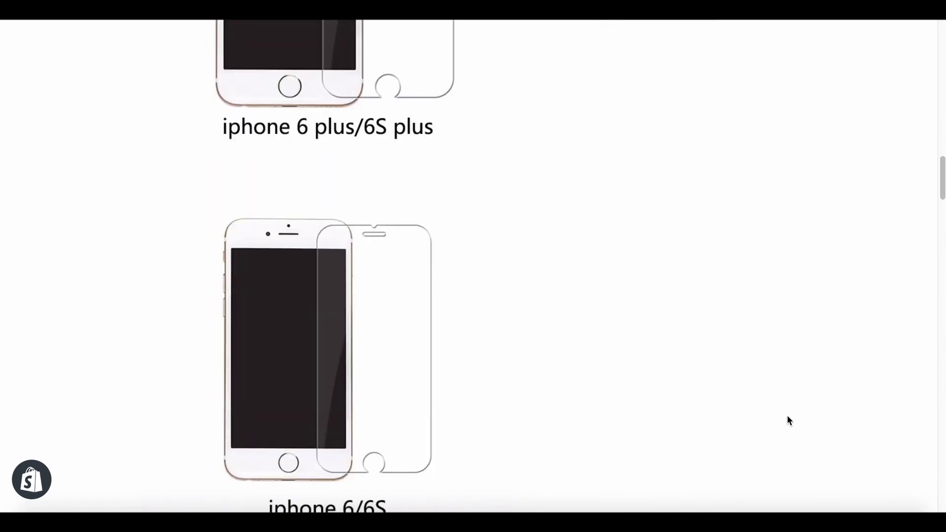
{"action": "scroll", "coordinate": [787, 418], "scroll_direction": "down", "scroll_amount": 20}
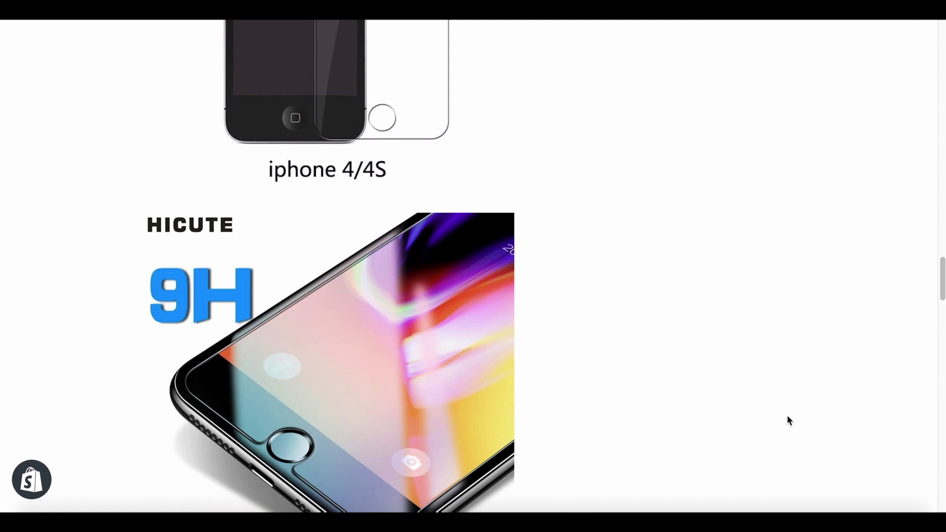
{"action": "scroll", "coordinate": [787, 420], "scroll_direction": "down", "scroll_amount": 20}
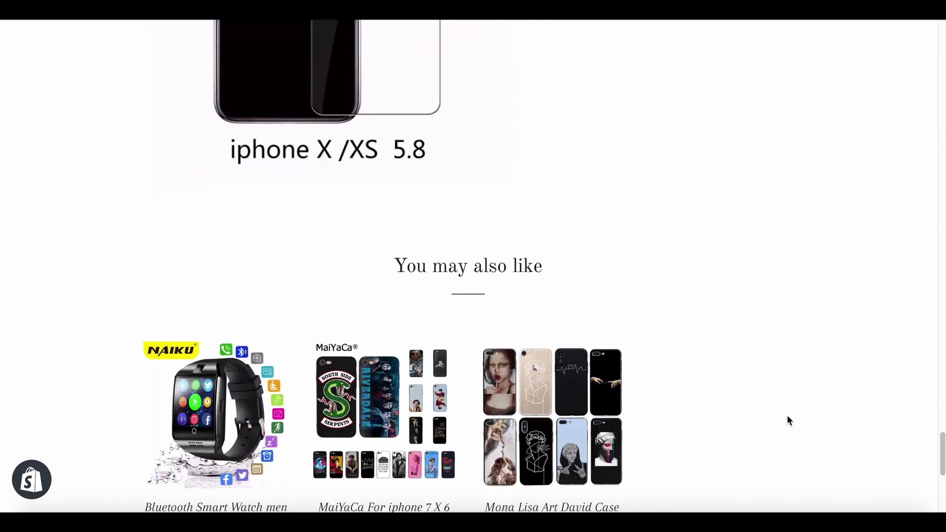
{"action": "scroll", "coordinate": [787, 419], "scroll_direction": "up", "scroll_amount": 15}
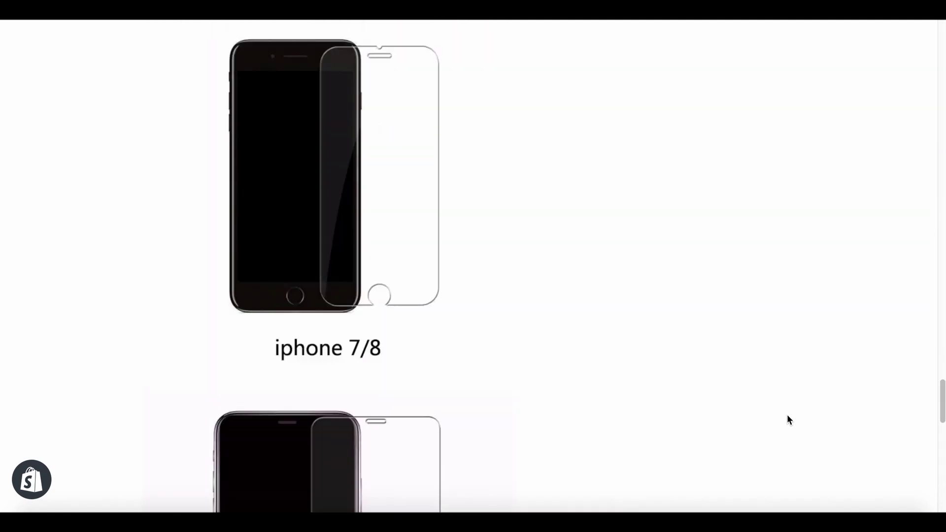
{"action": "scroll", "coordinate": [787, 420], "scroll_direction": "up", "scroll_amount": 20}
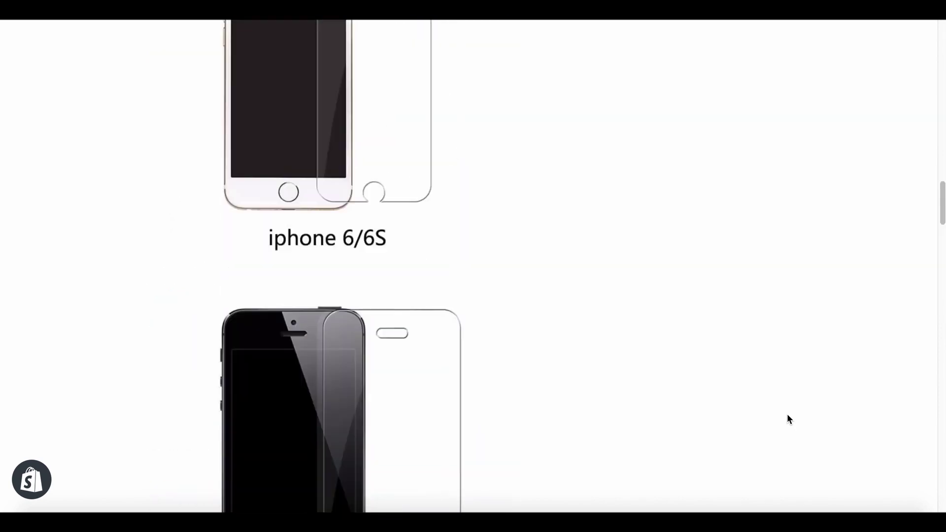
{"action": "scroll", "coordinate": [787, 419], "scroll_direction": "up", "scroll_amount": 15}
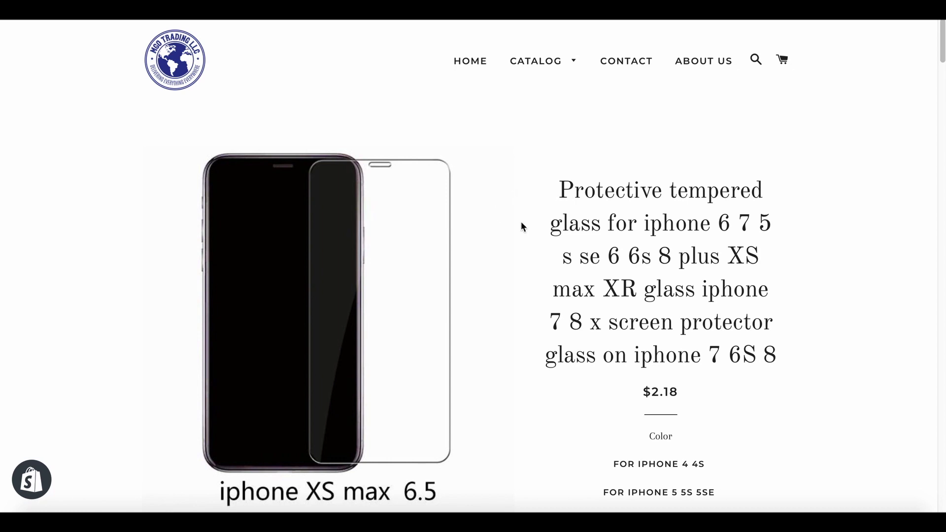
{"action": "scroll", "coordinate": [521, 222], "scroll_direction": "down", "scroll_amount": 10}
{"action": "scroll", "coordinate": [521, 225], "scroll_direction": "up", "scroll_amount": 10}
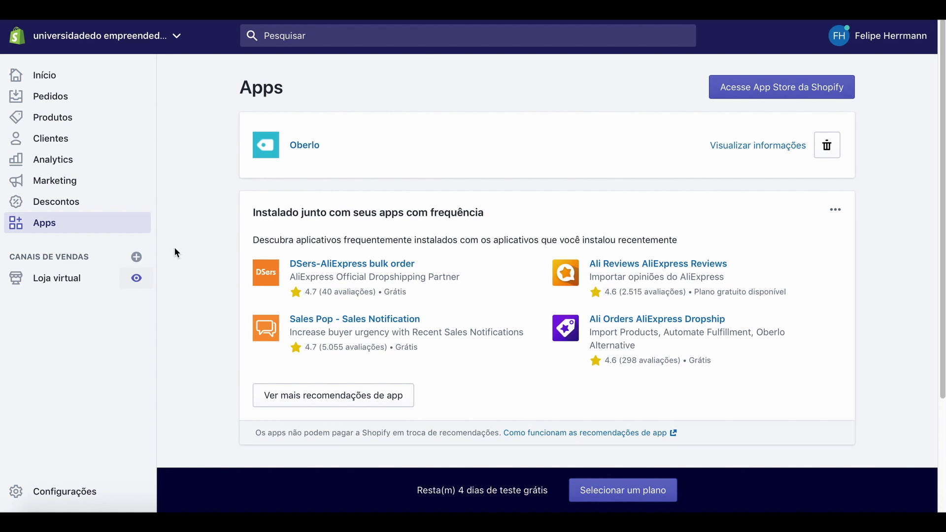
Open the Shopify Configurações page from the Loja virtual sidebar.
{"action": "left_click", "coordinate": [68, 280]}
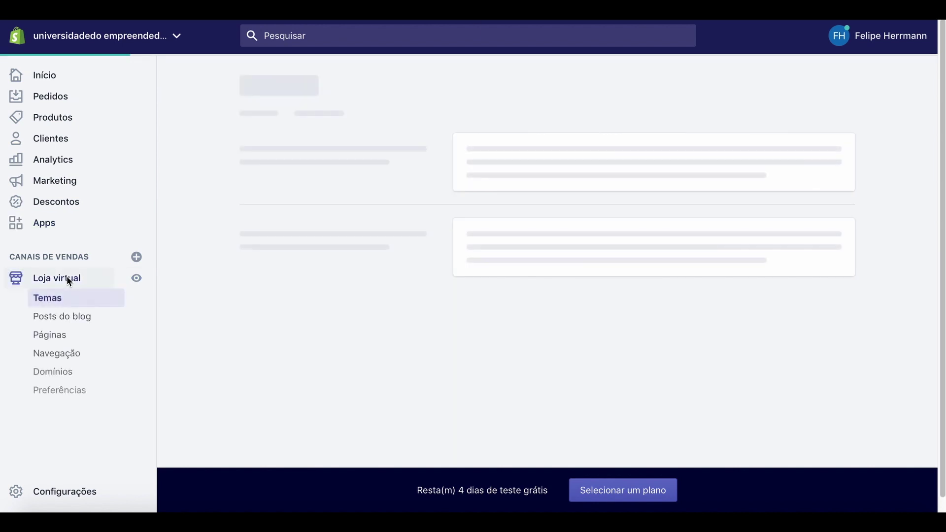
{"action": "left_click", "coordinate": [73, 491]}
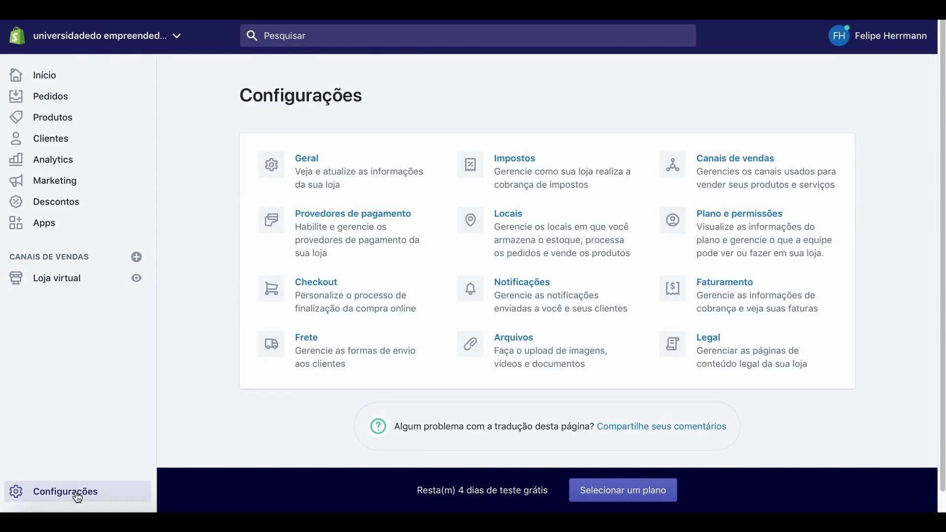
Confirm PayPal Express Checkout is the active payment provider, then view the live storefront.
{"action": "left_click", "coordinate": [359, 218]}
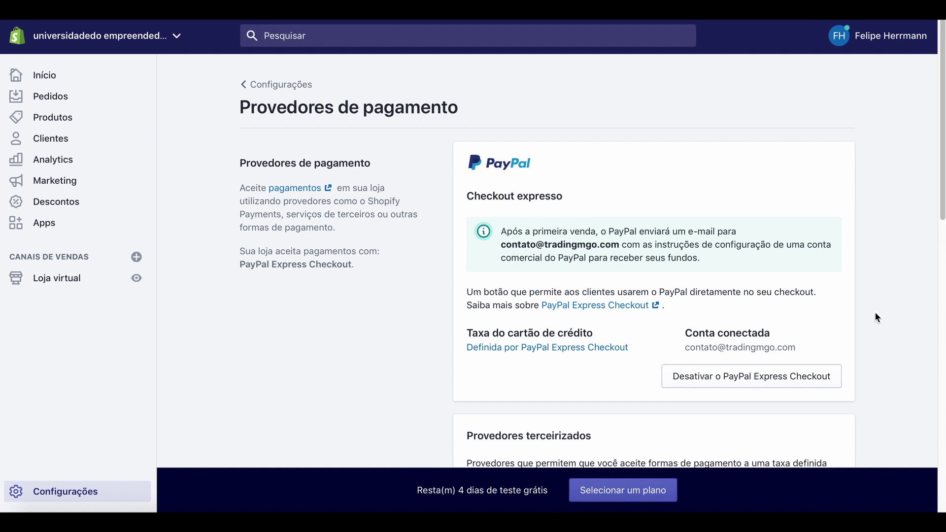
{"action": "scroll", "coordinate": [874, 315], "scroll_direction": "down", "scroll_amount": 1}
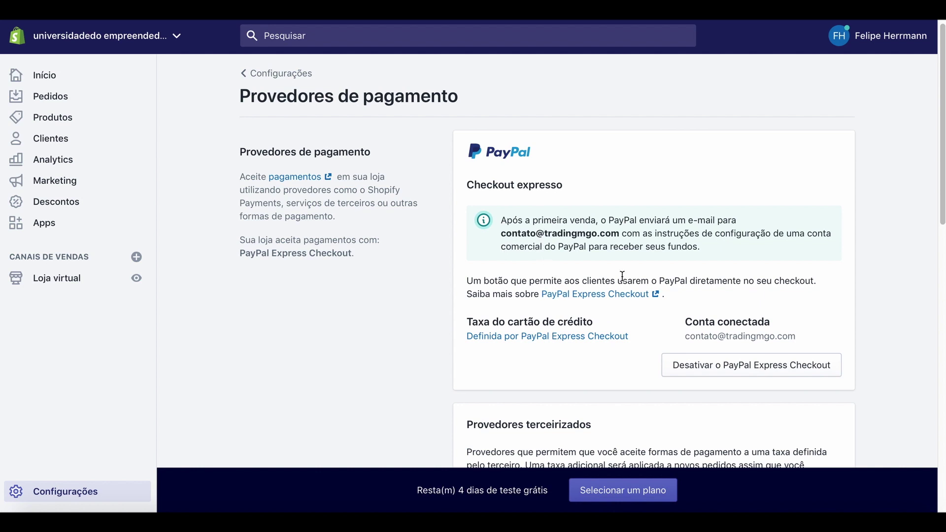
{"action": "scroll", "coordinate": [642, 298], "scroll_direction": "down", "scroll_amount": 2}
{"action": "scroll", "coordinate": [642, 299], "scroll_direction": "up", "scroll_amount": 2}
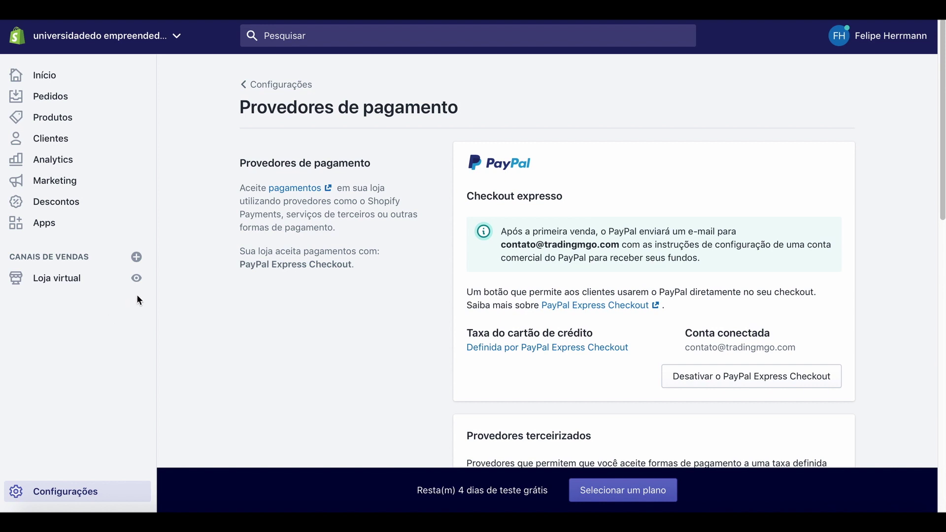
{"action": "left_click", "coordinate": [137, 277]}
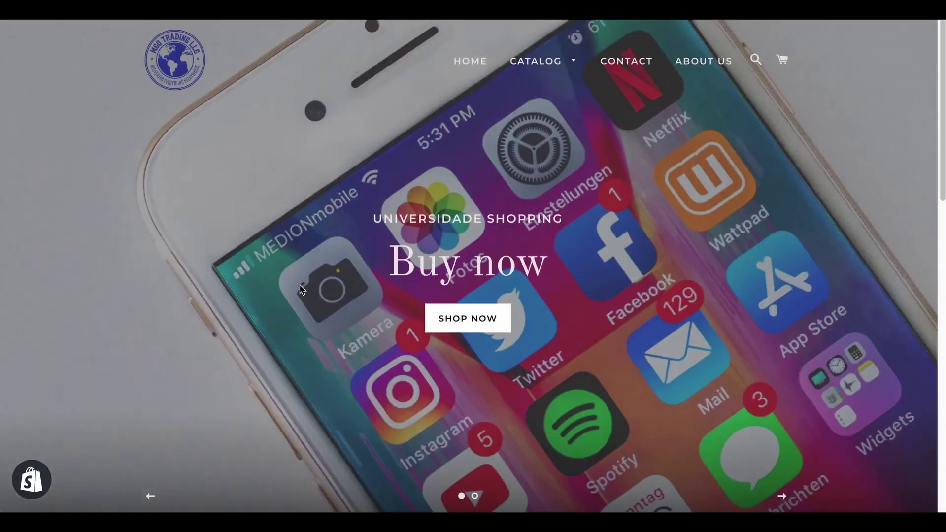
Scroll the storefront to its PayPal footer and back, then show the Mobile Phones, Headphones and Accessories catalog list.
{"action": "scroll", "coordinate": [302, 289], "scroll_direction": "down", "scroll_amount": 5}
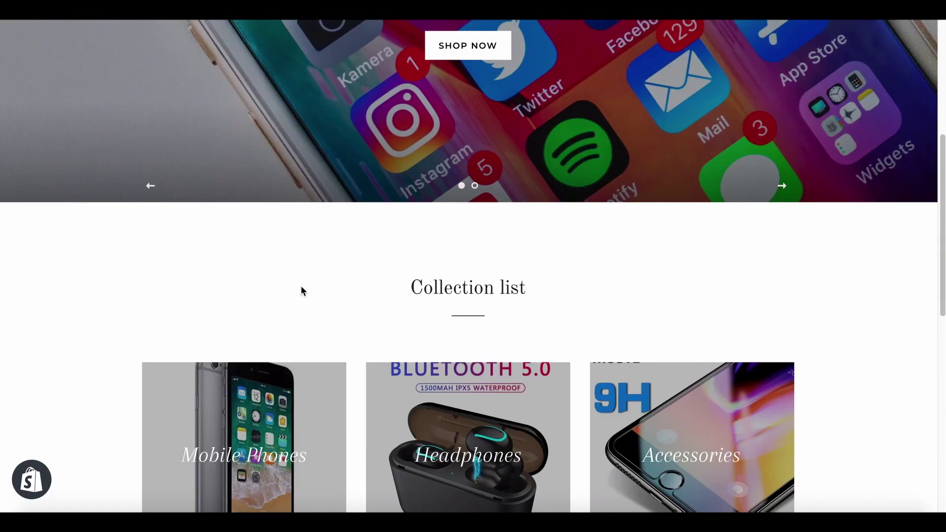
{"action": "scroll", "coordinate": [302, 290], "scroll_direction": "down", "scroll_amount": 7}
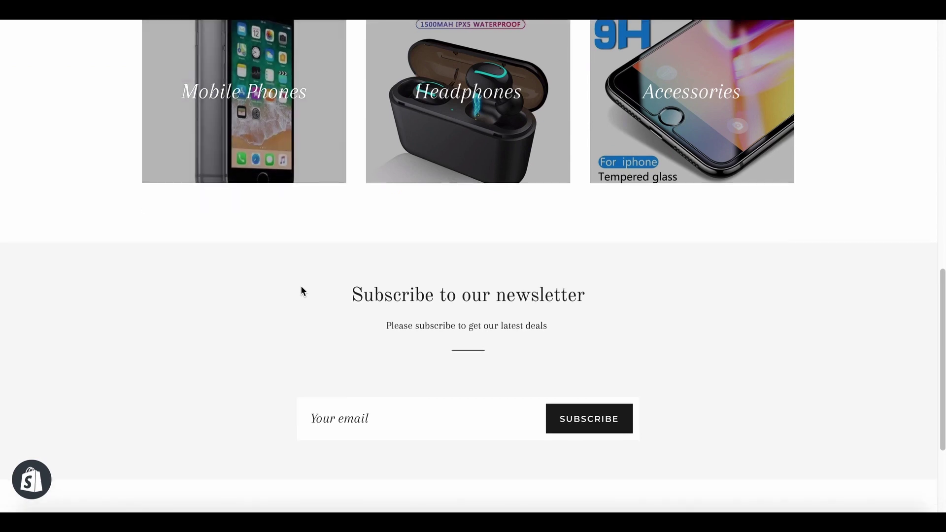
{"action": "scroll", "coordinate": [301, 286], "scroll_direction": "down", "scroll_amount": 1}
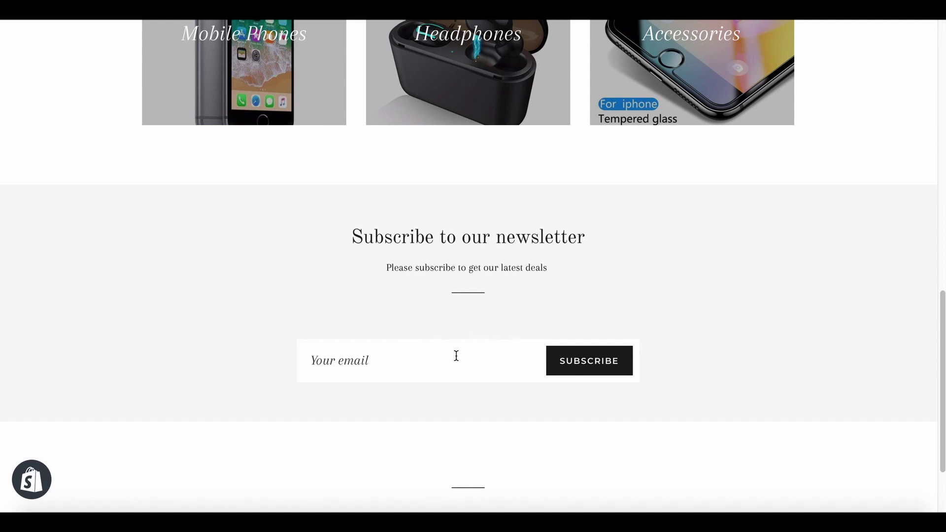
{"action": "scroll", "coordinate": [456, 355], "scroll_direction": "down", "scroll_amount": 1}
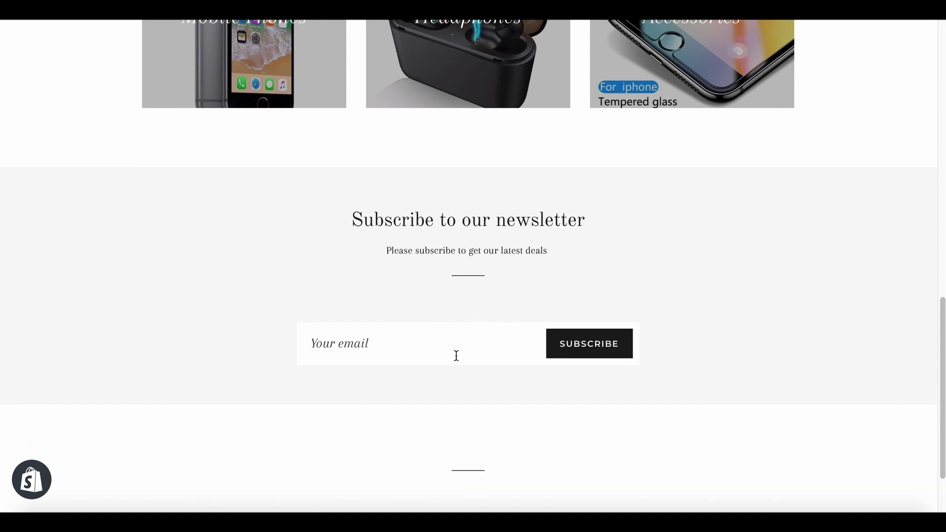
{"action": "scroll", "coordinate": [456, 356], "scroll_direction": "down", "scroll_amount": 3}
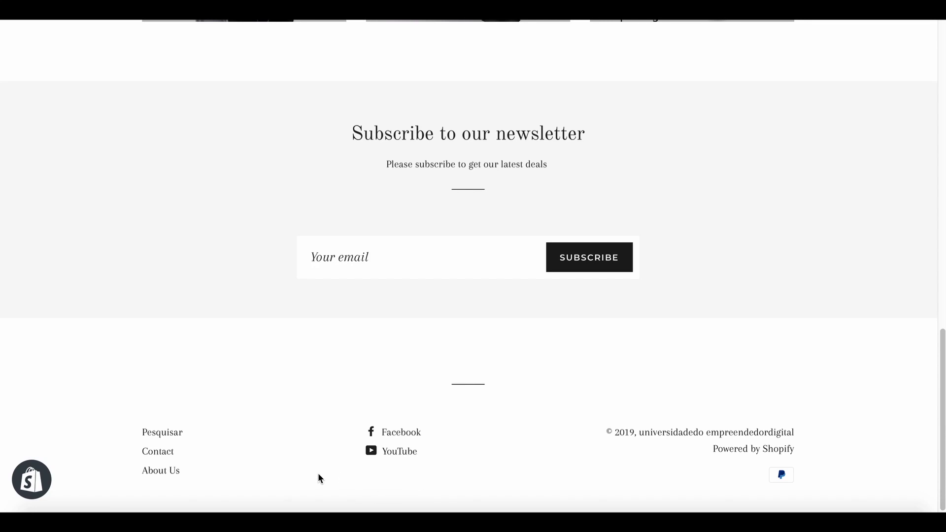
{"action": "scroll", "coordinate": [228, 451], "scroll_direction": "up", "scroll_amount": 10}
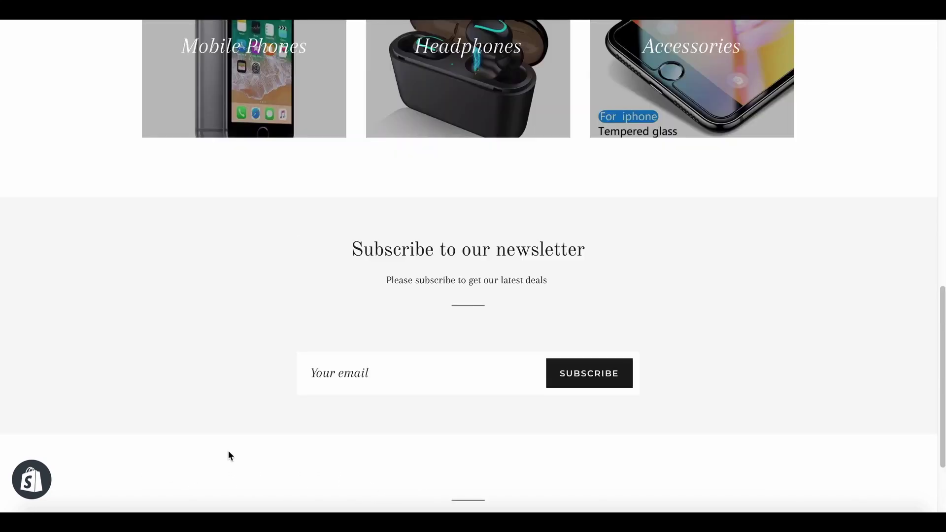
{"action": "scroll", "coordinate": [229, 453], "scroll_direction": "up", "scroll_amount": 5}
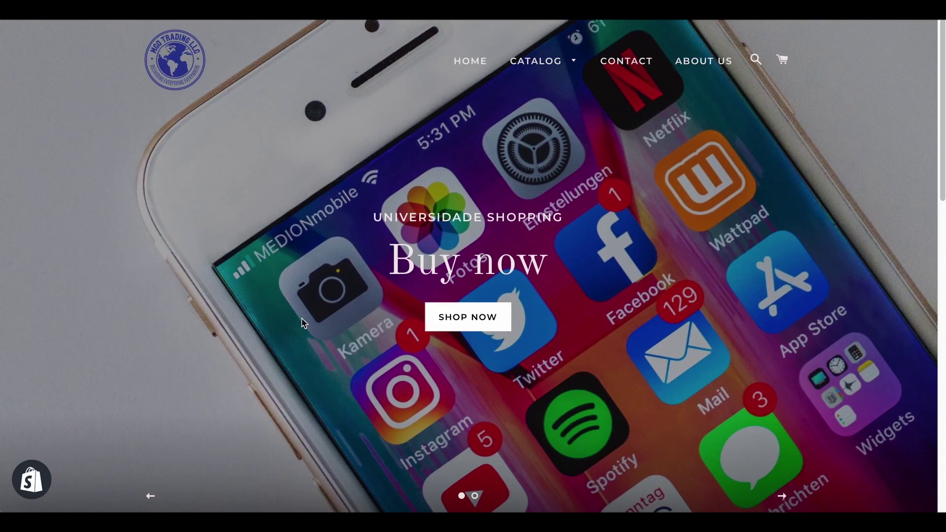
{"action": "scroll", "coordinate": [362, 272], "scroll_direction": "down", "scroll_amount": 1}
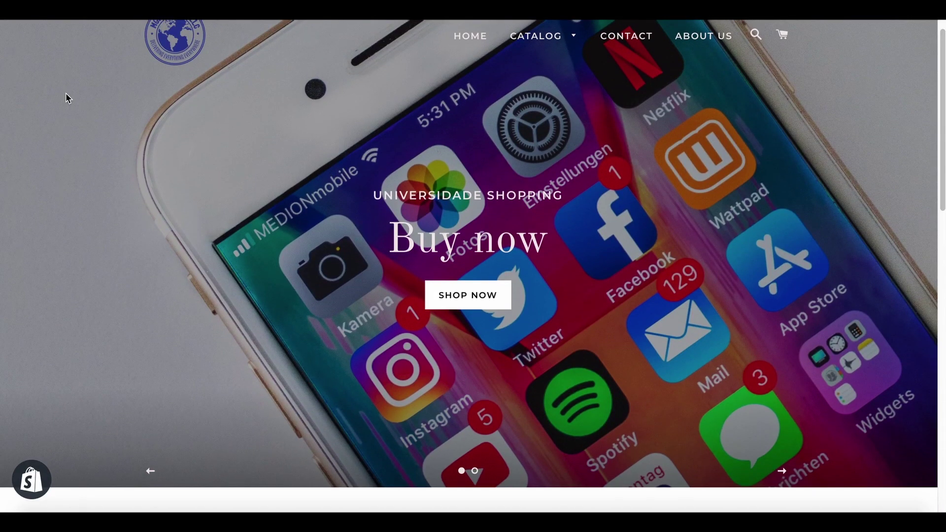
{"action": "scroll", "coordinate": [91, 294], "scroll_direction": "up", "scroll_amount": 1}
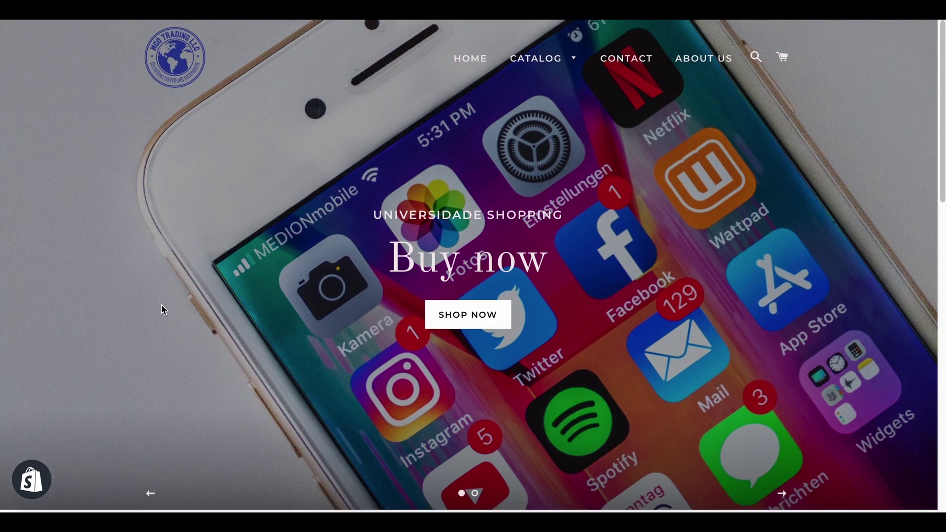
{"action": "scroll", "coordinate": [162, 308], "scroll_direction": "down", "scroll_amount": 10}
{"action": "scroll", "coordinate": [162, 306], "scroll_direction": "up", "scroll_amount": 10}
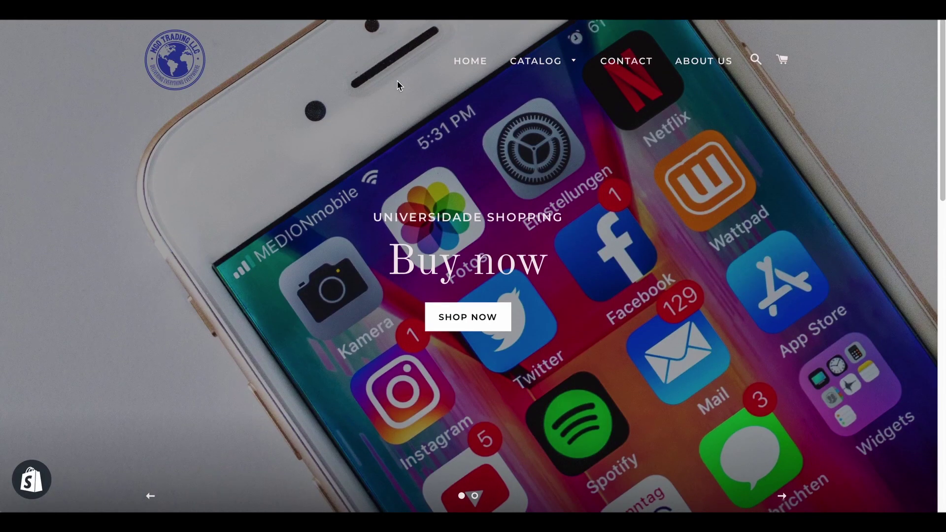
{"action": "mouse_move", "coordinate": [517, 61]}
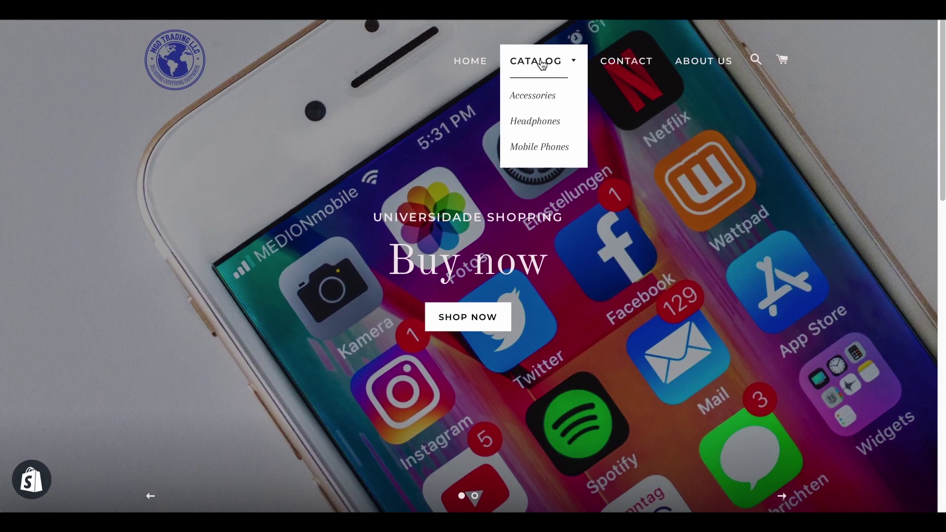
Browse the Mobile Phones collection, then relaunch the live storefront from Loja virtual.
{"action": "left_click", "coordinate": [545, 149]}
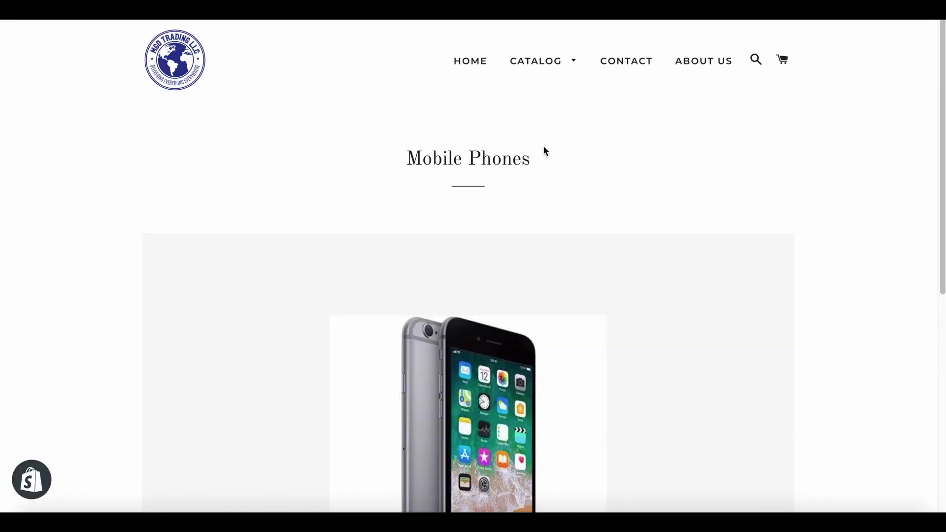
{"action": "scroll", "coordinate": [641, 167], "scroll_direction": "down", "scroll_amount": 8}
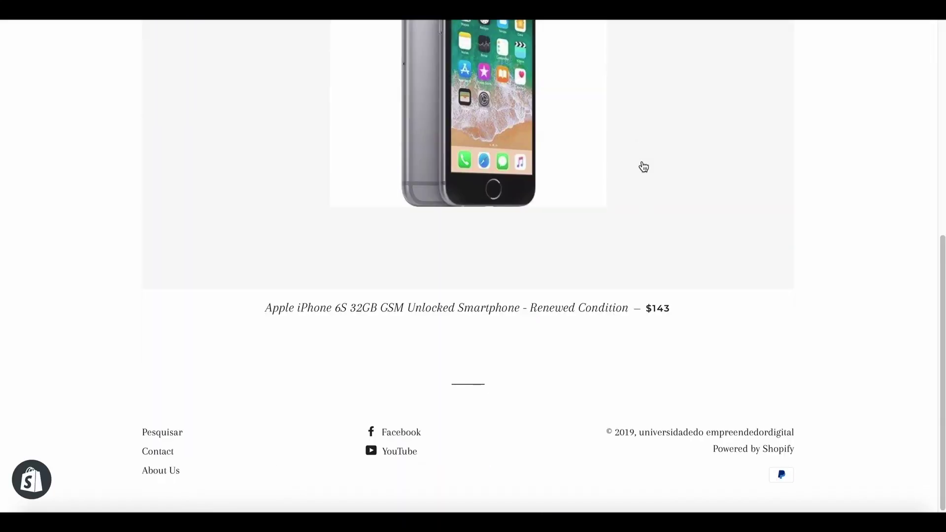
{"action": "scroll", "coordinate": [643, 167], "scroll_direction": "up", "scroll_amount": 8}
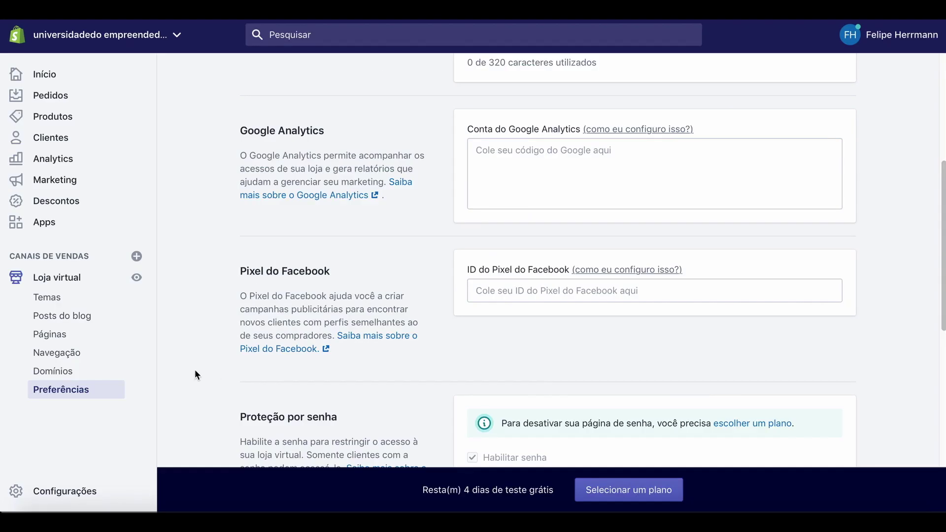
{"action": "left_click", "coordinate": [137, 279]}
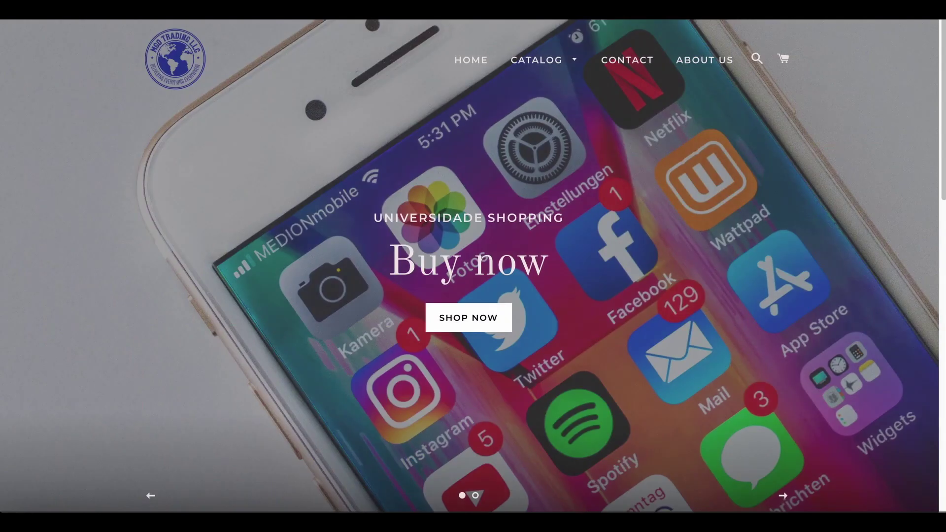
Go to Facebook Events Manager's Criar um pixel dialog and select the pixel name text.
{"action": "key", "text": "super+l"}
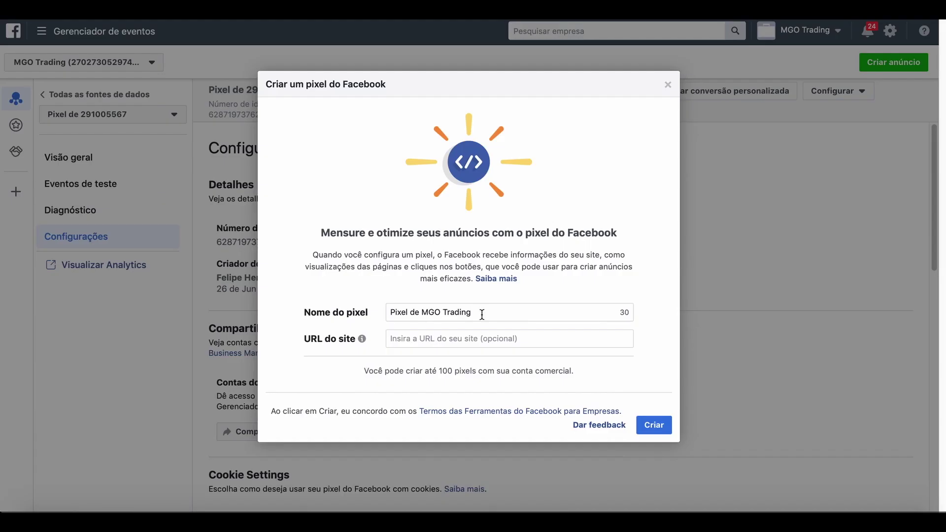
{"action": "left_click_drag", "start_coordinate": [482, 314], "coordinate": [380, 318]}
Create the pixel 'Pixel Shopify' with the store's pasted myshopify URL, skipping the install options.
{"action": "key", "text": "BackSpace"}
{"action": "key", "text": "BackSpace"}
{"action": "key", "text": "BackSpace"}
{"action": "key", "text": "BackSpace"}
{"action": "key", "text": "BackSpace"}
{"action": "key", "text": "BackSpace"}
{"action": "key", "text": "BackSpace"}
{"action": "key", "text": "BackSpace"}
{"action": "key", "text": "BackSpace"}
{"action": "key", "text": "BackSpace"}
{"action": "key", "text": "BackSpace"}
{"action": "key", "text": "BackSpace"}
{"action": "key", "text": "BackSpace"}
{"action": "key", "text": "BackSpace"}
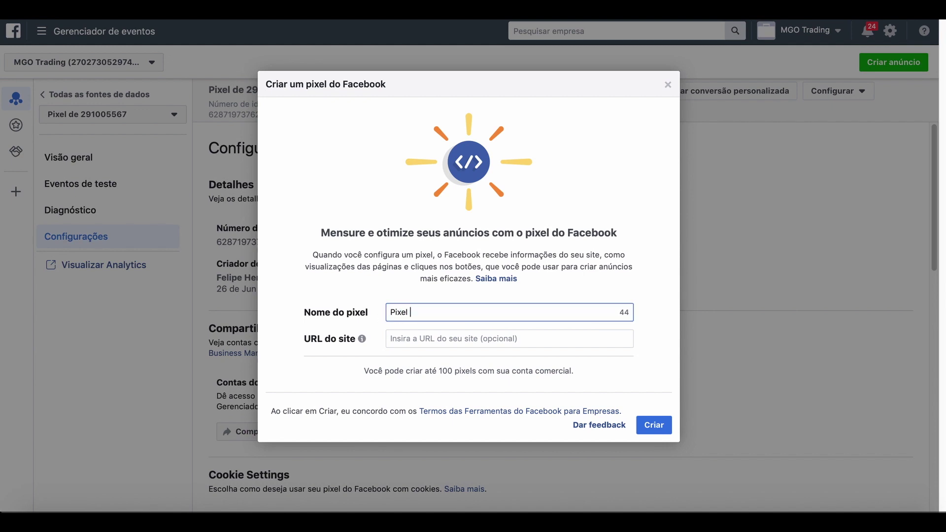
{"action": "type", "text": "Shopify"}
{"action": "left_click", "coordinate": [413, 339]}
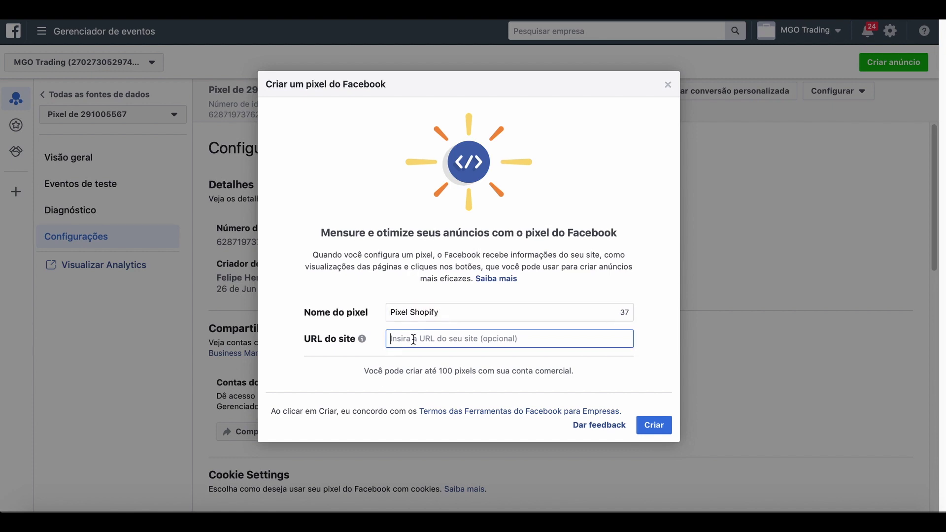
{"action": "type", "text": "https://universidadedo-empreendedordigital.myshopify.com"}
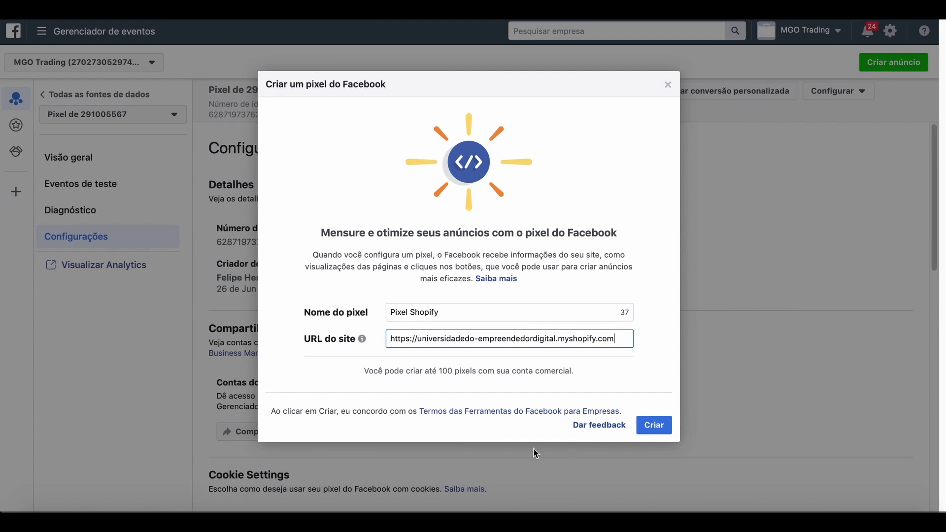
{"action": "left_click", "coordinate": [659, 427]}
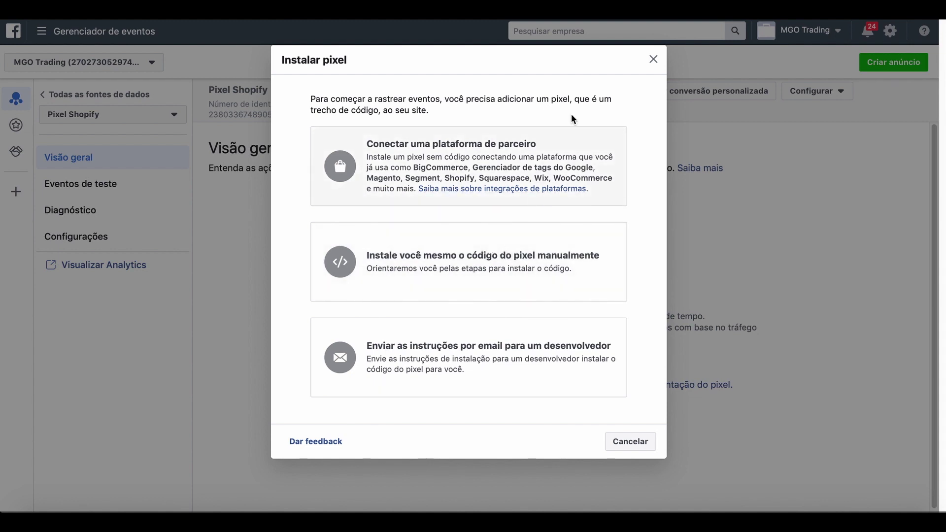
{"action": "left_click", "coordinate": [653, 62]}
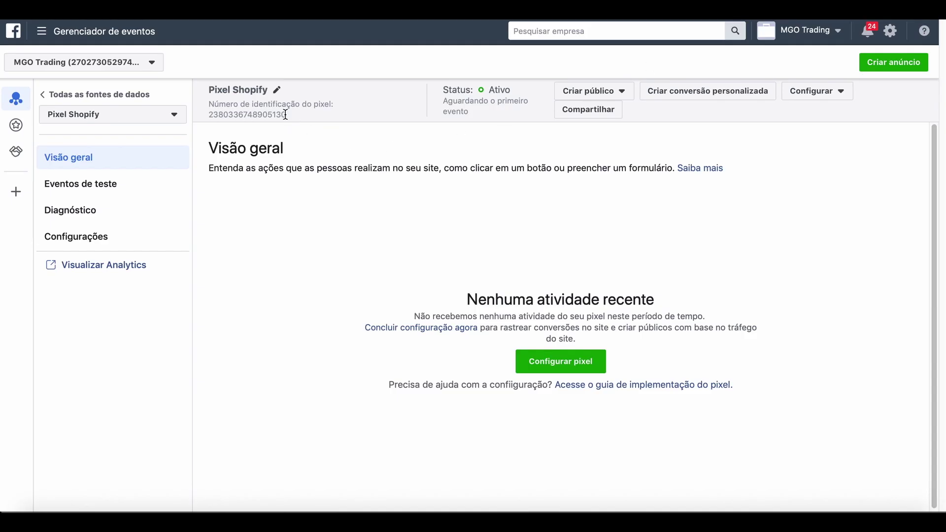
Copy the Pixel Shopify ID number to the clipboard.
{"action": "left_click", "coordinate": [227, 116]}
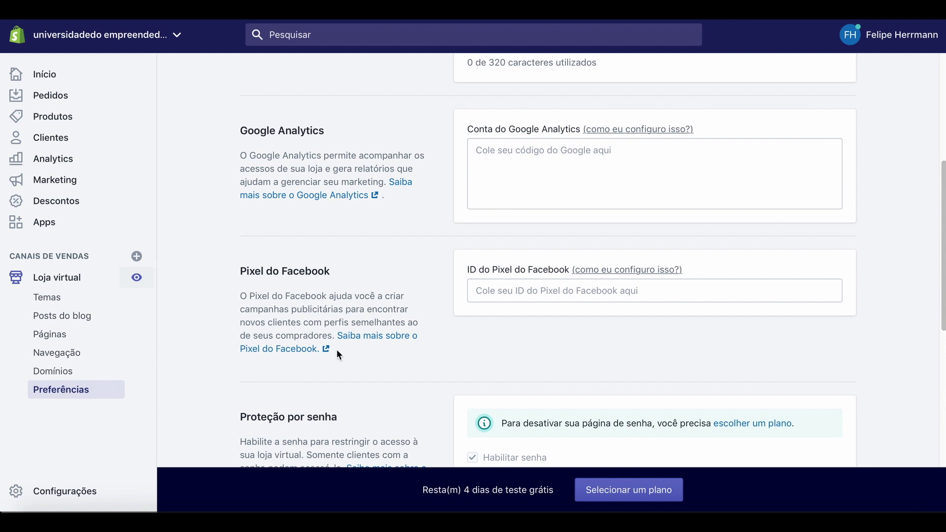
Paste the copied pixel ID into the Pixel do Facebook ID field in Preferências and save.
{"action": "scroll", "coordinate": [433, 332], "scroll_direction": "up", "scroll_amount": 5}
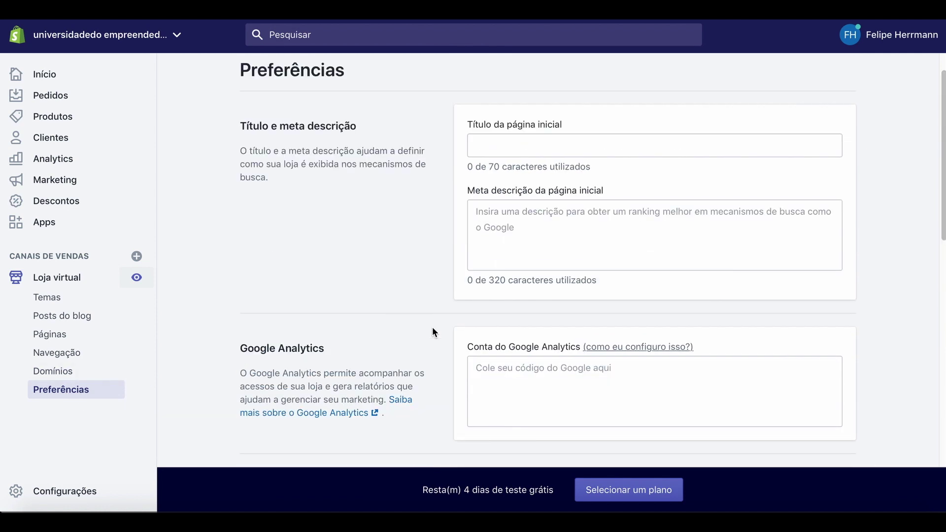
{"action": "scroll", "coordinate": [432, 331], "scroll_direction": "down", "scroll_amount": 9}
{"action": "scroll", "coordinate": [433, 331], "scroll_direction": "up", "scroll_amount": 3}
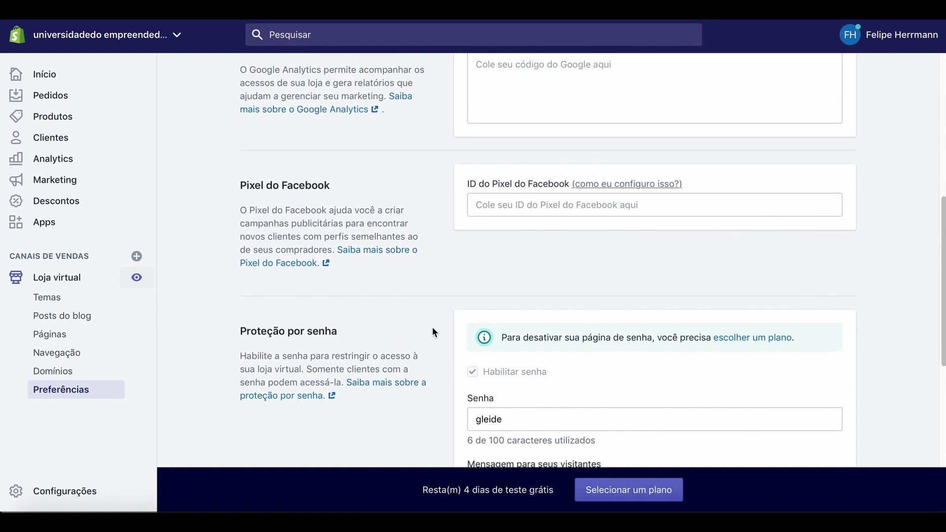
{"action": "left_click", "coordinate": [507, 204]}
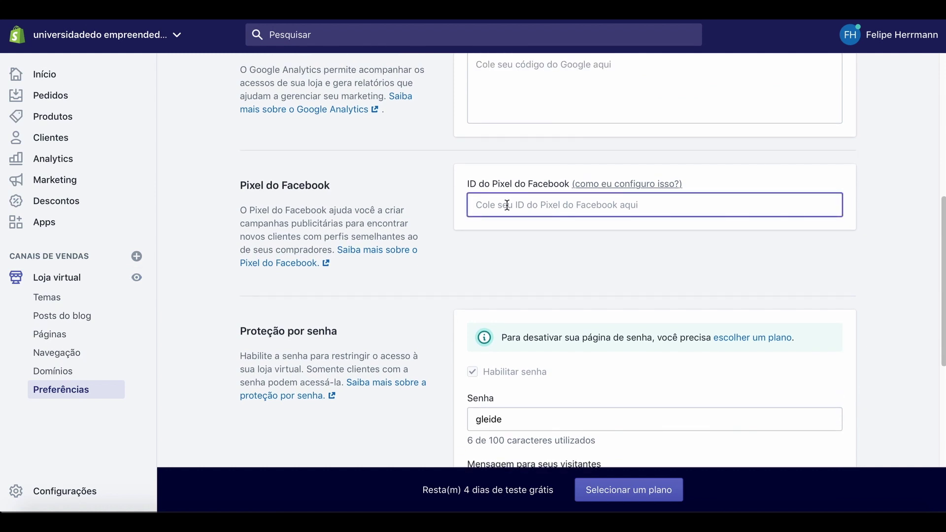
{"action": "key", "text": "ctrl+v"}
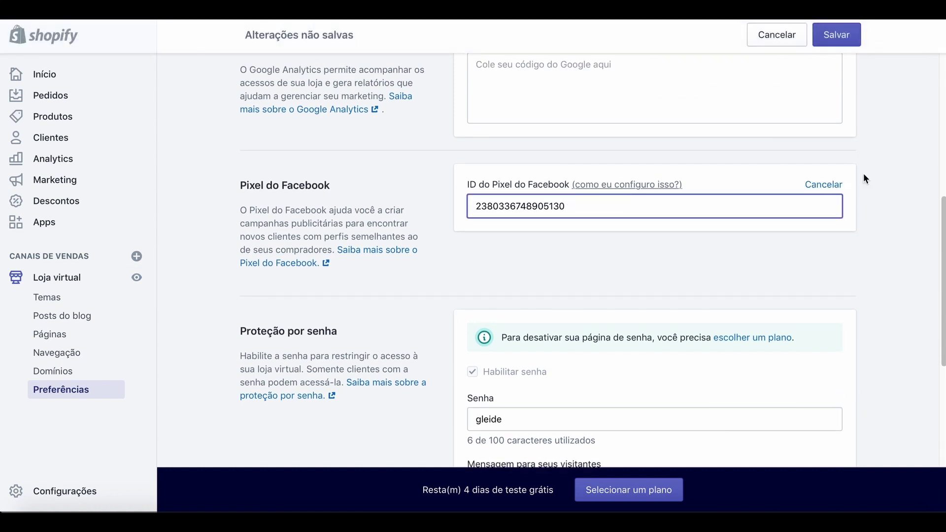
{"action": "left_click", "coordinate": [842, 42]}
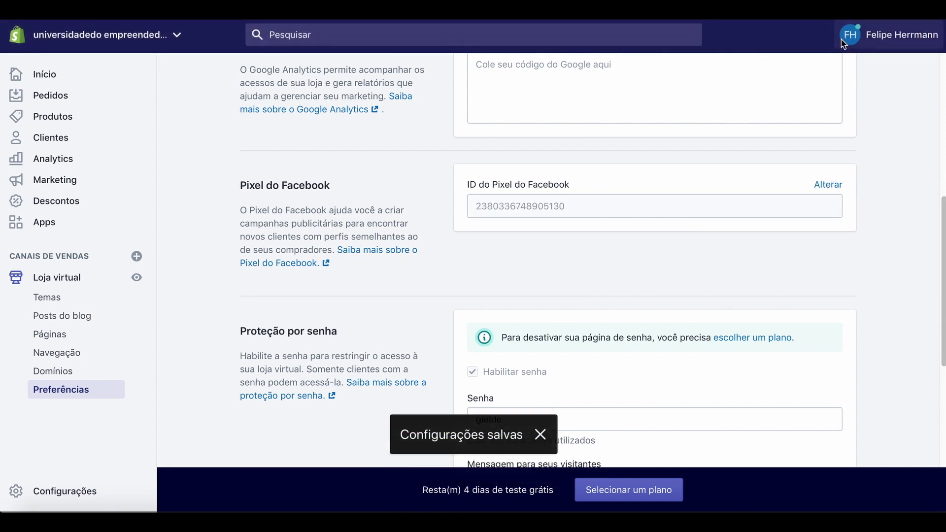
{"action": "left_click", "coordinate": [541, 438]}
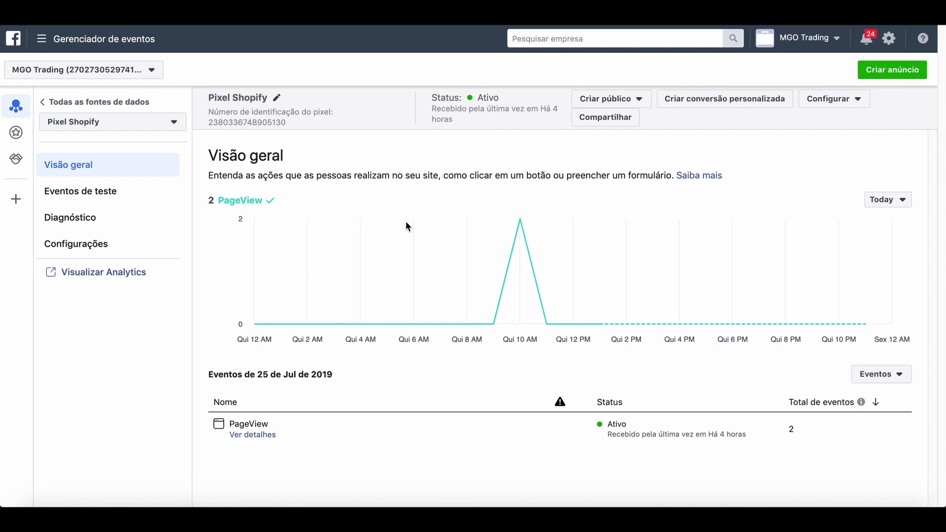
Begin creating an ad from Events Manager with Criar anúncio.
{"action": "left_click", "coordinate": [892, 69]}
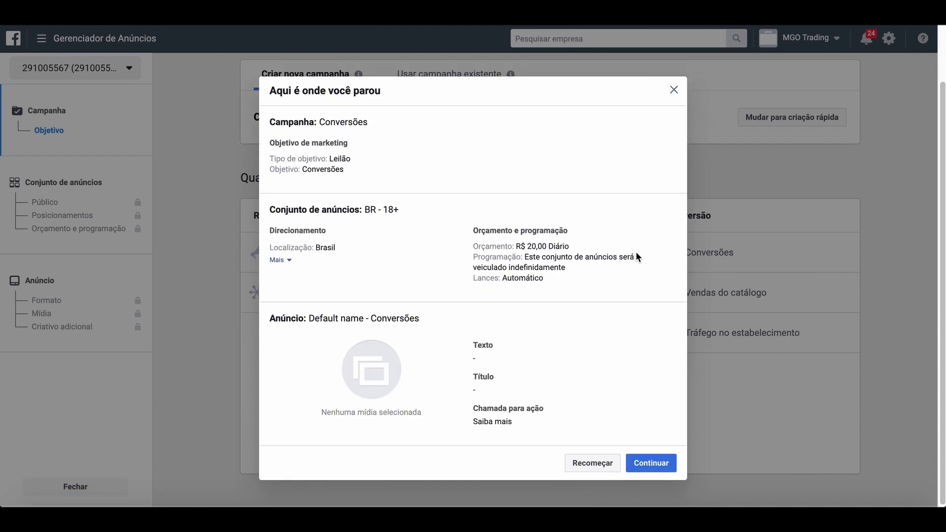
Discard the saved draft, choose the Conversões objective, and continue to the ad set.
{"action": "left_click", "coordinate": [590, 466]}
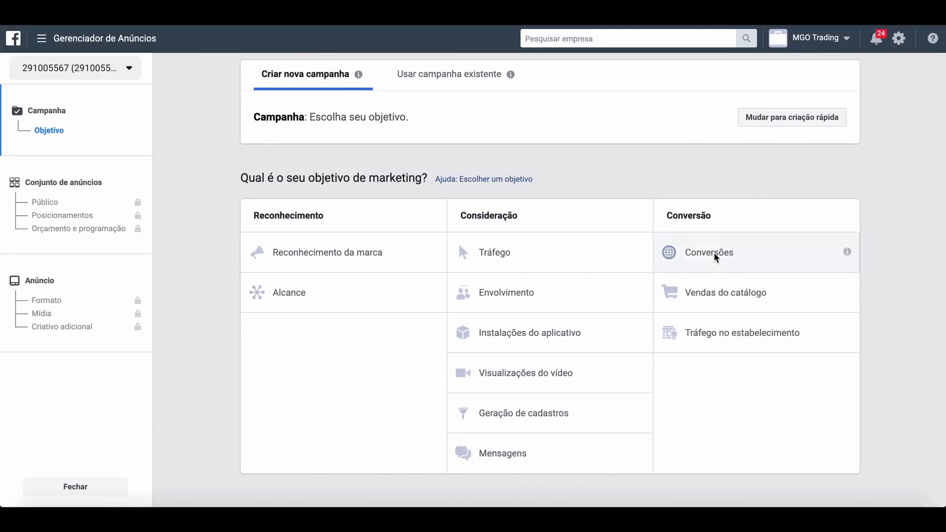
{"action": "left_click", "coordinate": [715, 257]}
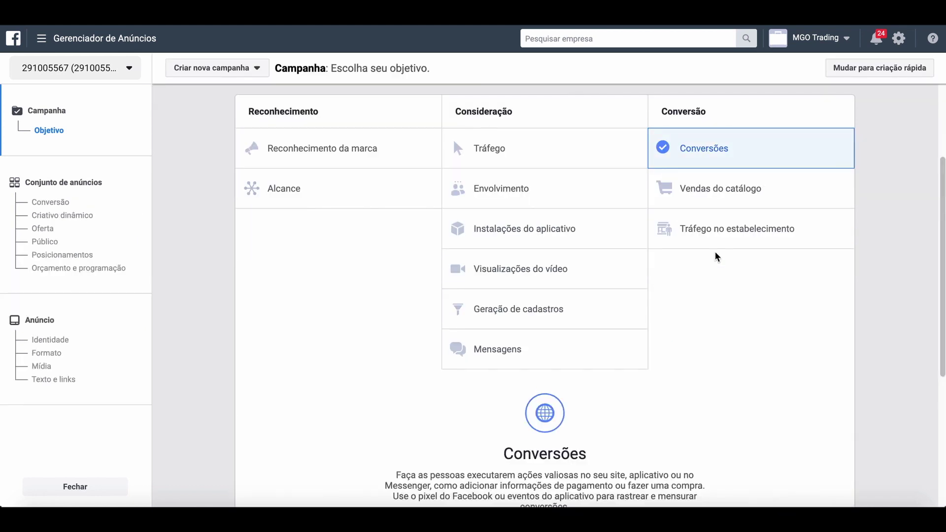
{"action": "scroll", "coordinate": [728, 306], "scroll_direction": "down", "scroll_amount": 5}
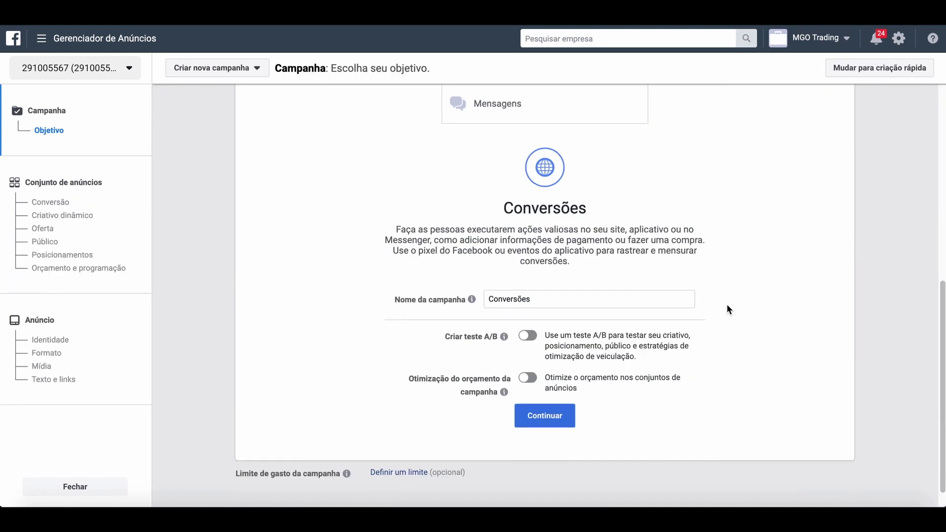
{"action": "left_click", "coordinate": [552, 413]}
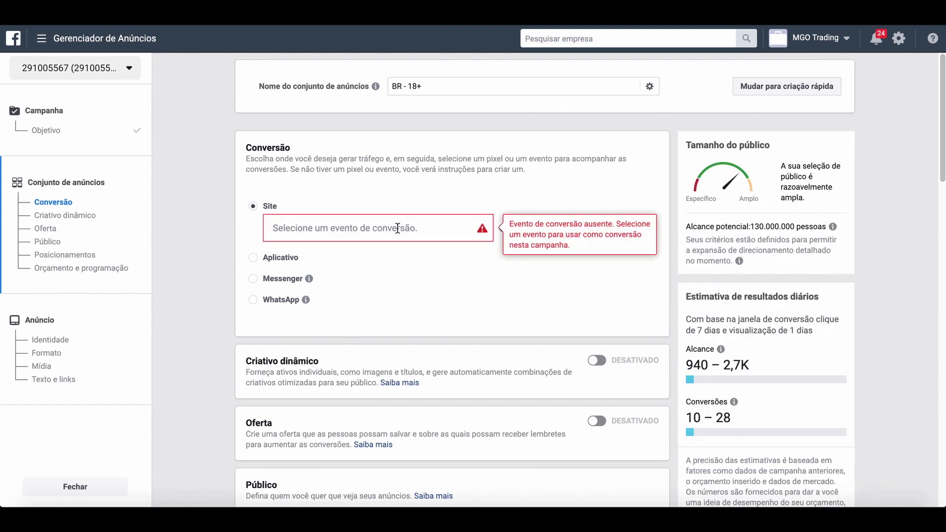
{"action": "left_click", "coordinate": [434, 232]}
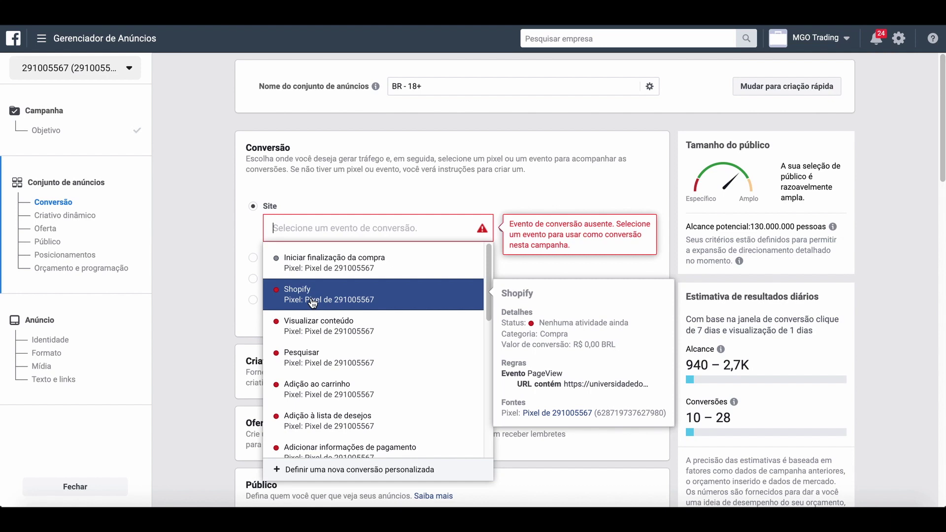
{"action": "left_click", "coordinate": [228, 321]}
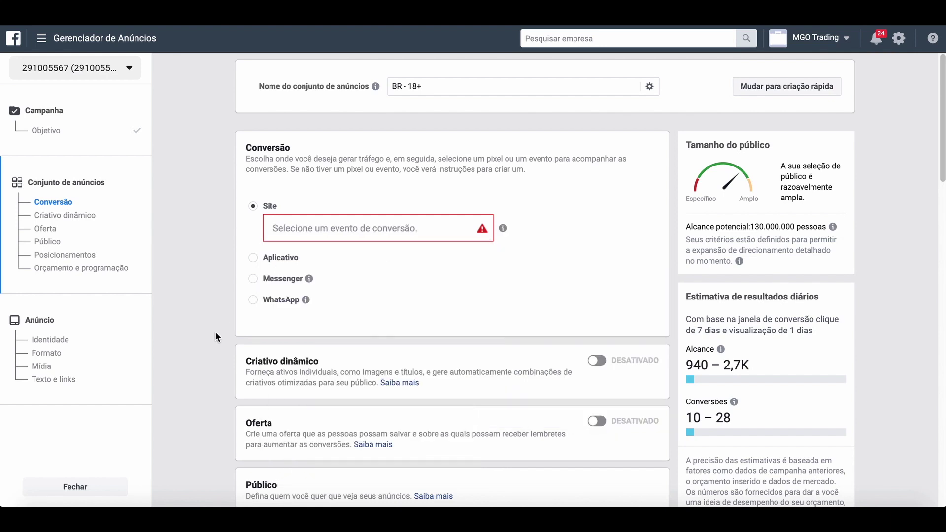
Review the ad set's Público, Posicionamentos and Orçamento e programação sections.
{"action": "scroll", "coordinate": [215, 332], "scroll_direction": "down", "scroll_amount": 4}
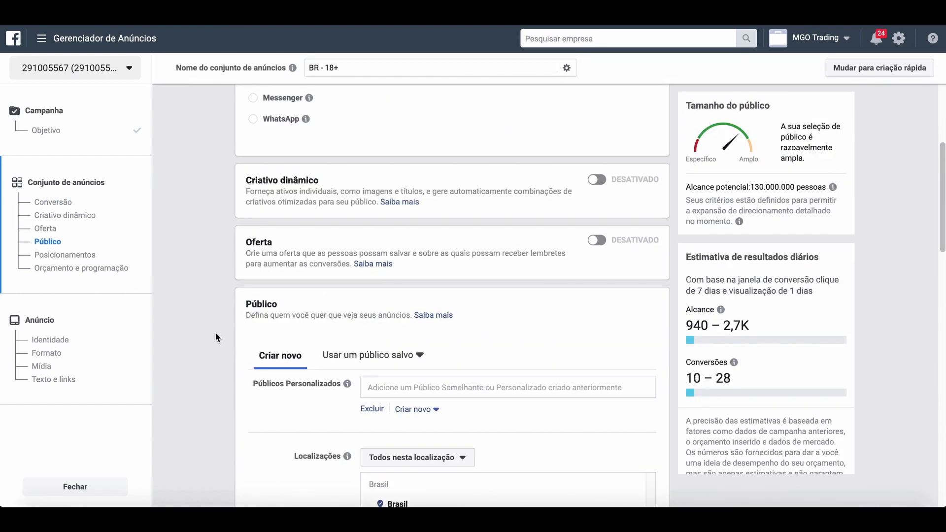
{"action": "scroll", "coordinate": [215, 332], "scroll_direction": "down", "scroll_amount": 3}
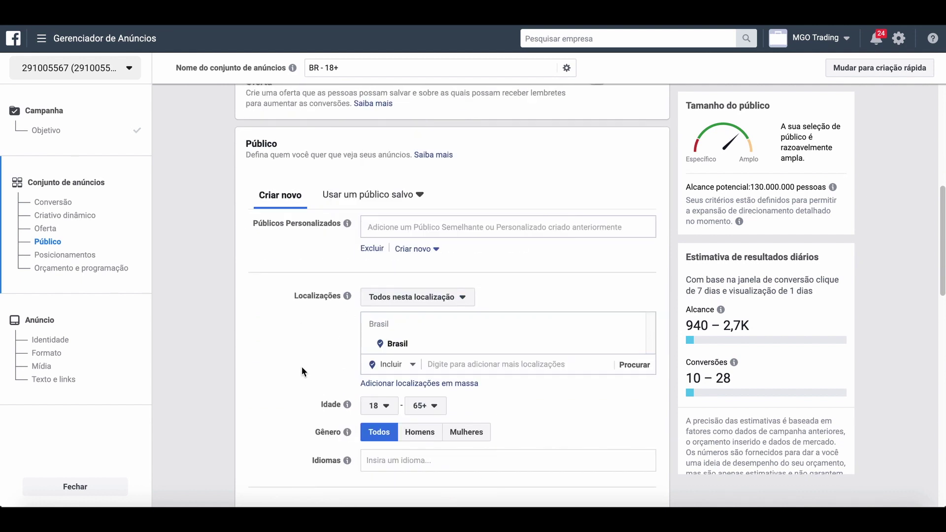
{"action": "scroll", "coordinate": [288, 365], "scroll_direction": "down", "scroll_amount": 2}
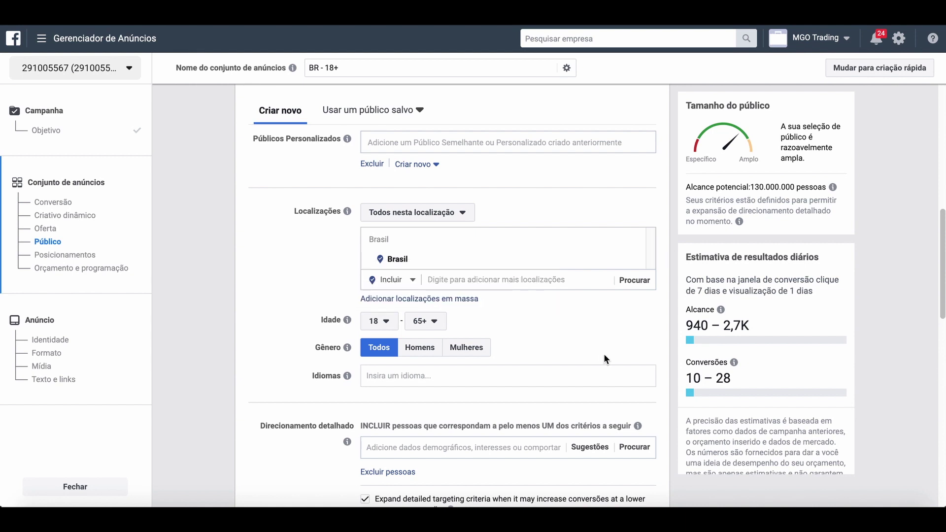
{"action": "scroll", "coordinate": [604, 353], "scroll_direction": "down", "scroll_amount": 4}
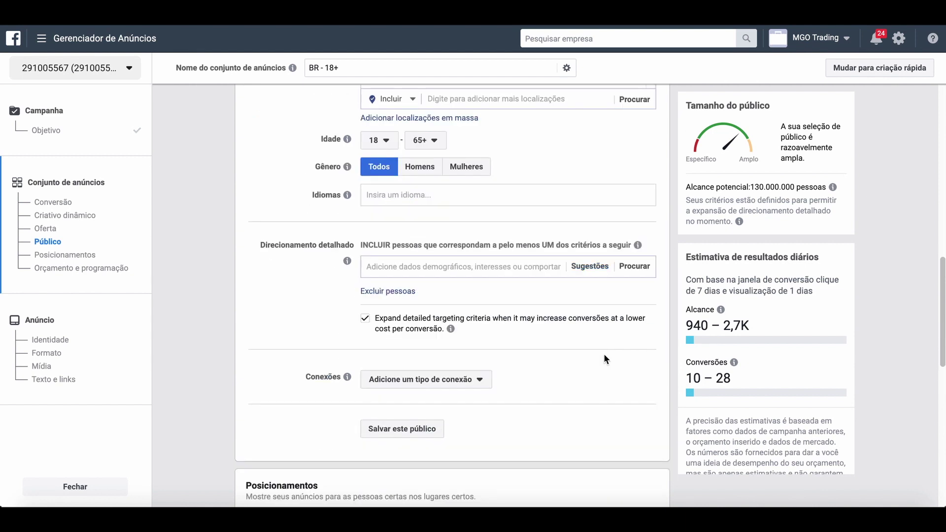
{"action": "scroll", "coordinate": [604, 353], "scroll_direction": "down", "scroll_amount": 8}
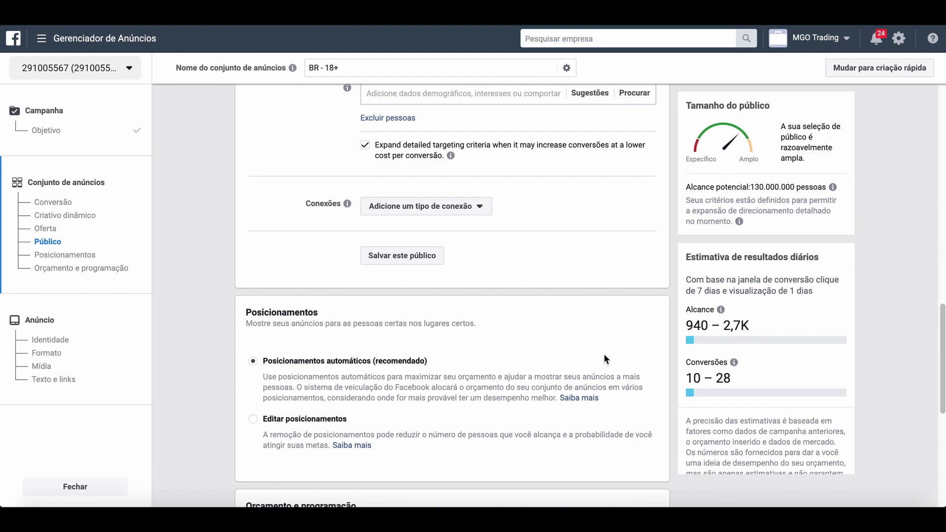
{"action": "scroll", "coordinate": [604, 353], "scroll_direction": "down", "scroll_amount": 3}
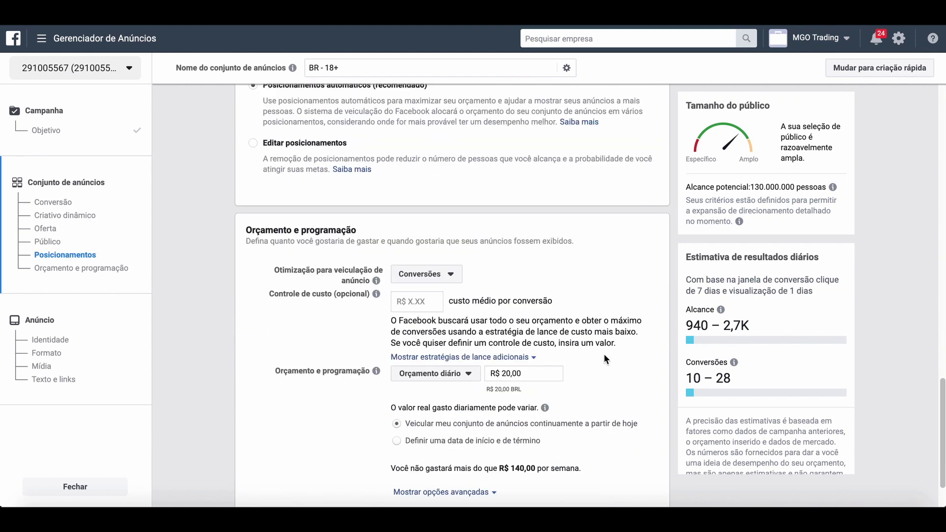
{"action": "scroll", "coordinate": [605, 358], "scroll_direction": "up", "scroll_amount": 10}
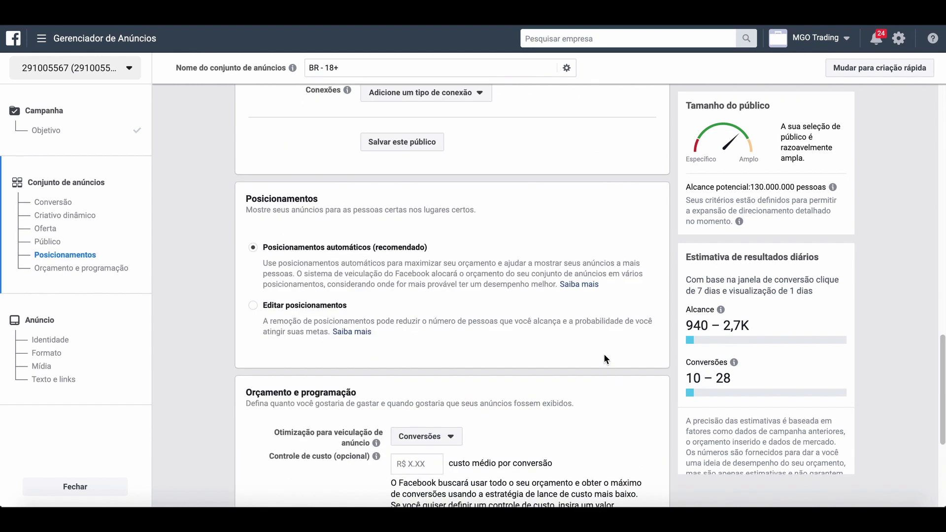
{"action": "scroll", "coordinate": [604, 354], "scroll_direction": "up", "scroll_amount": 8}
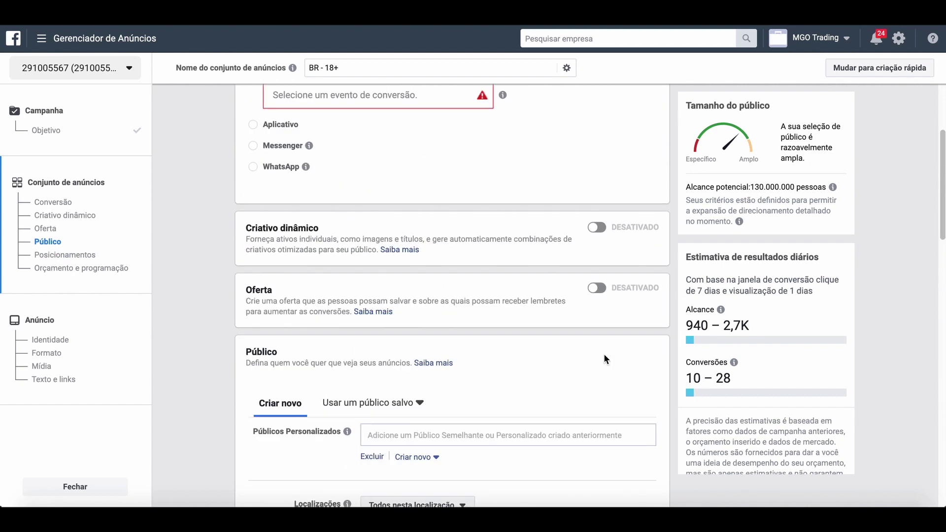
{"action": "scroll", "coordinate": [603, 354], "scroll_direction": "down", "scroll_amount": 4}
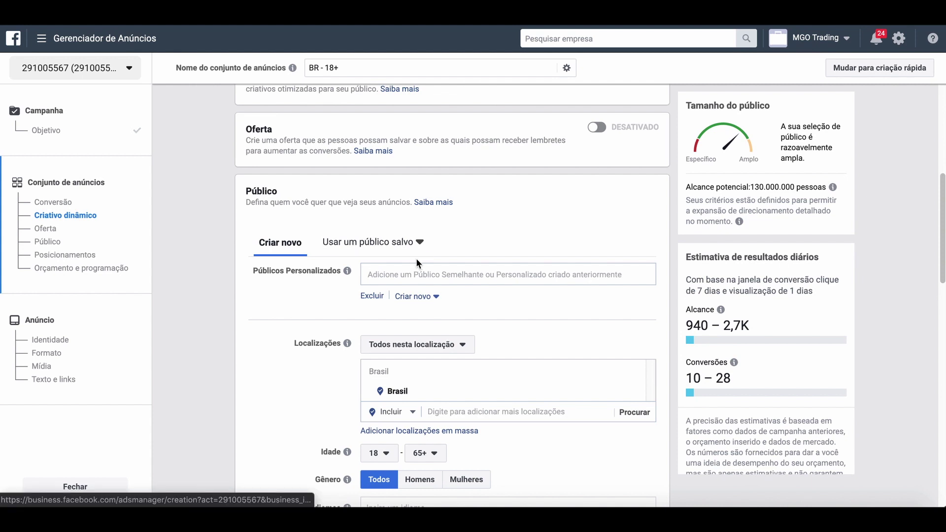
Open the conversion event list to see the pixel's events, including Shopify.
{"action": "scroll", "coordinate": [363, 189], "scroll_direction": "down", "scroll_amount": 1}
{"action": "scroll", "coordinate": [363, 190], "scroll_direction": "down", "scroll_amount": 15}
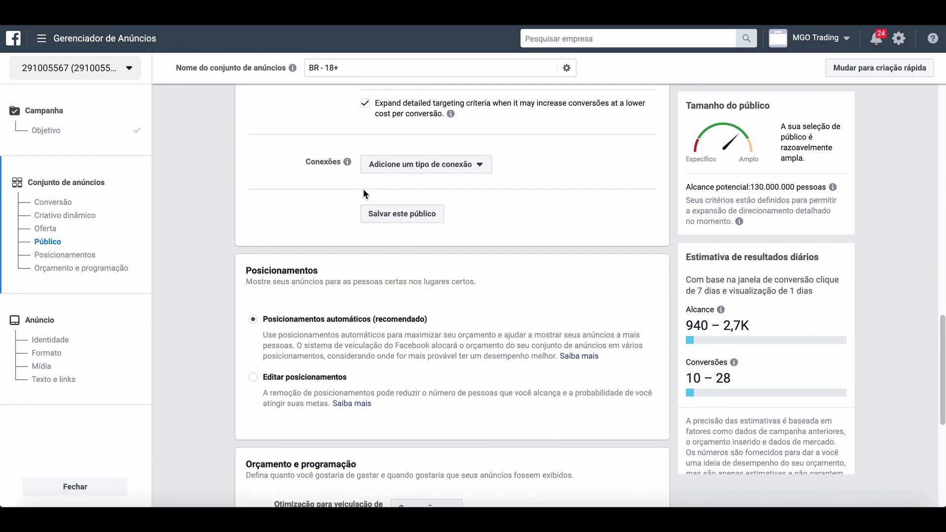
{"action": "scroll", "coordinate": [363, 194], "scroll_direction": "down", "scroll_amount": 2}
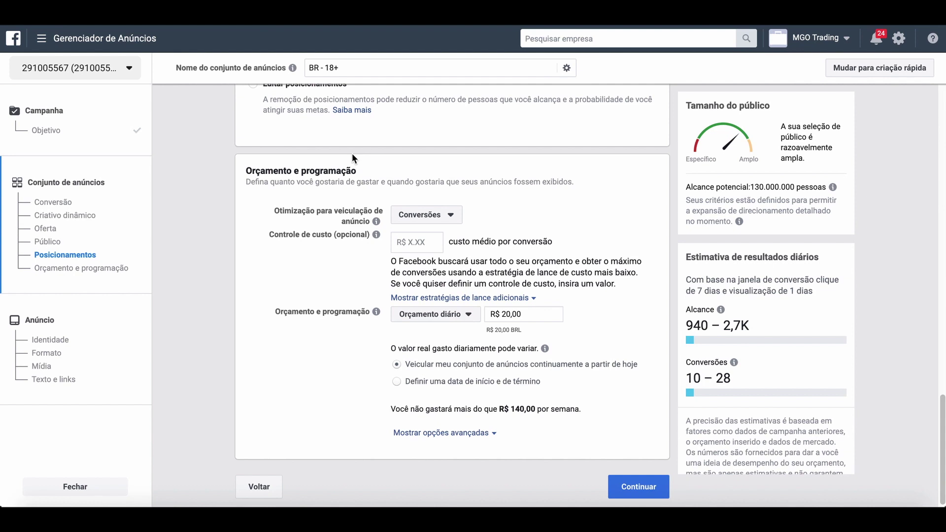
{"action": "scroll", "coordinate": [353, 157], "scroll_direction": "up", "scroll_amount": 8}
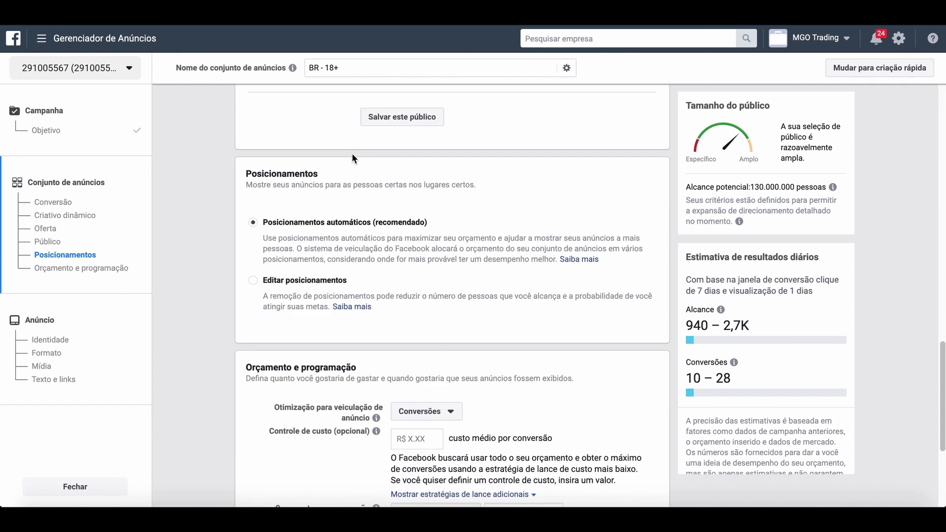
{"action": "scroll", "coordinate": [352, 157], "scroll_direction": "up", "scroll_amount": 10}
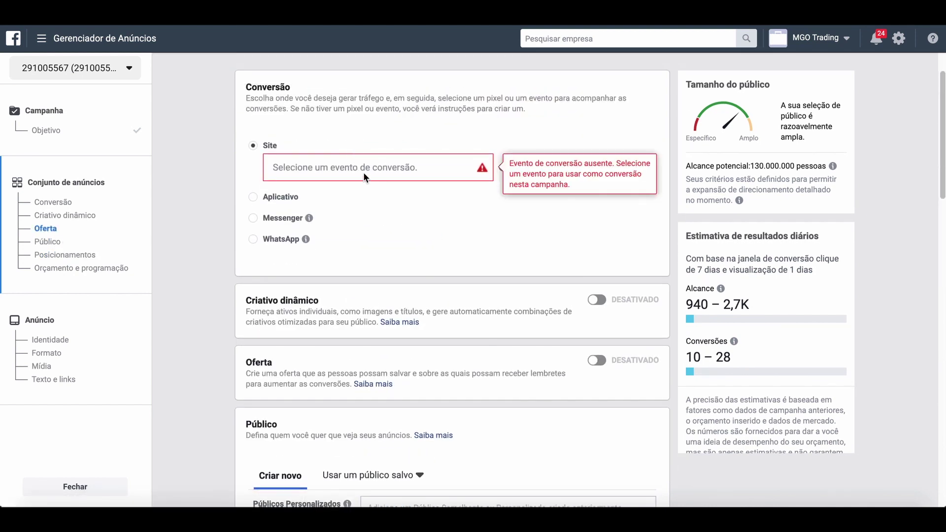
{"action": "left_click", "coordinate": [363, 168]}
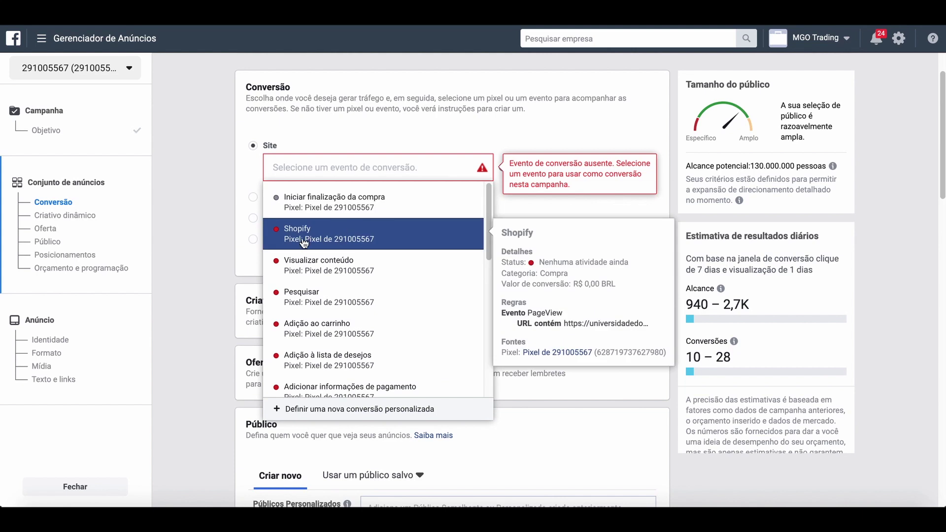